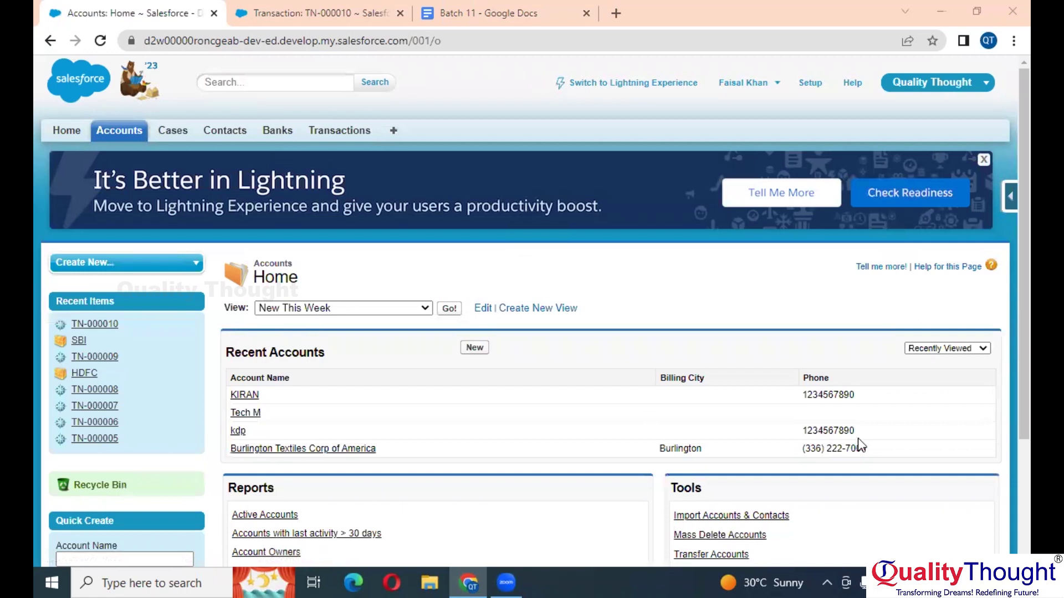
Step: Switch the Accounts list to the All Accounts view and scroll through it
scroll(562, 413, "down", 1)
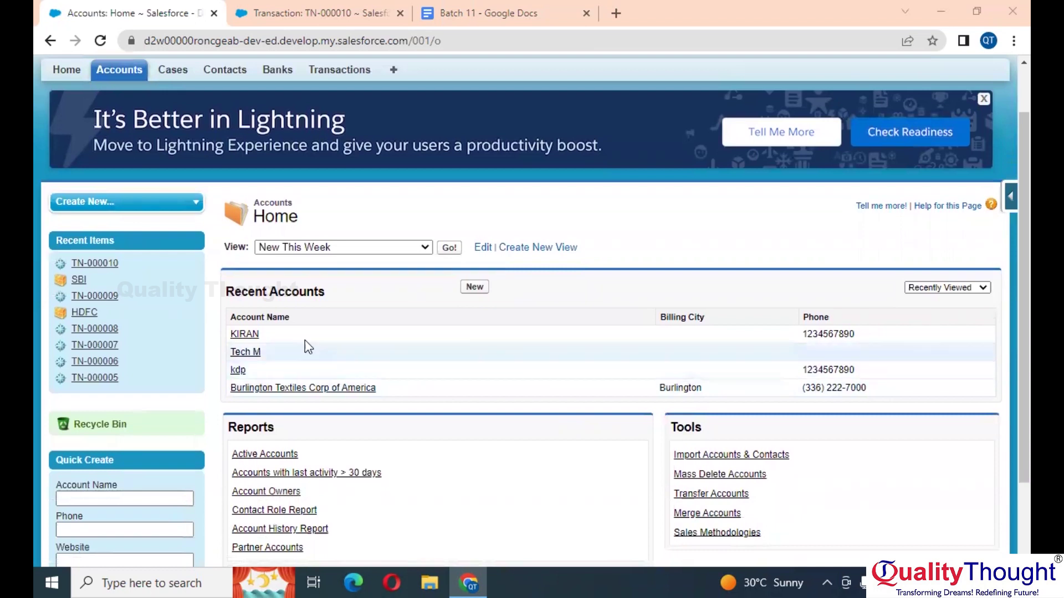
scroll(244, 243, "up", 3)
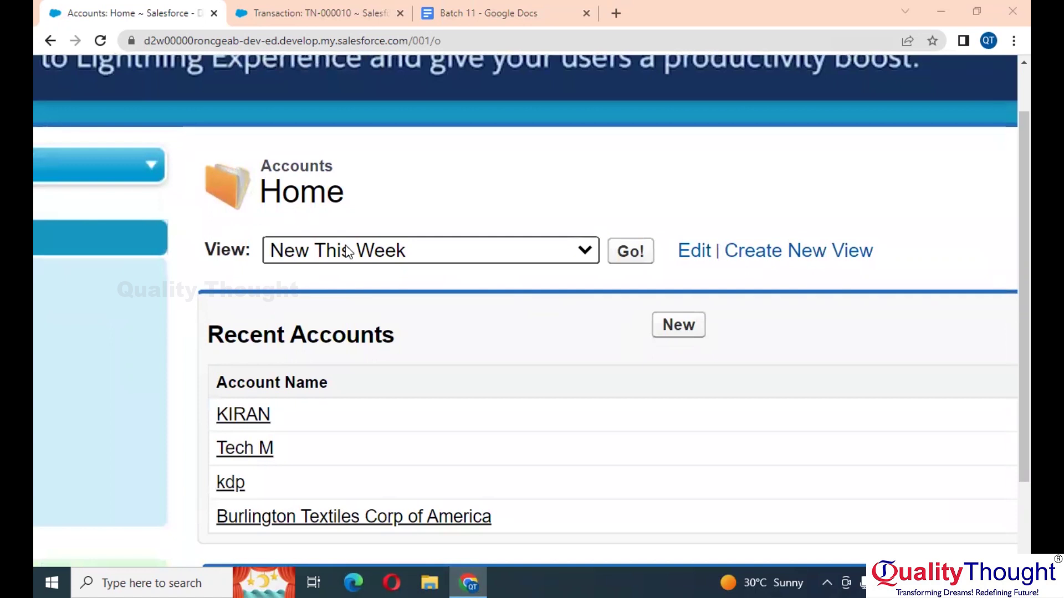
scroll(342, 261, "down", 2)
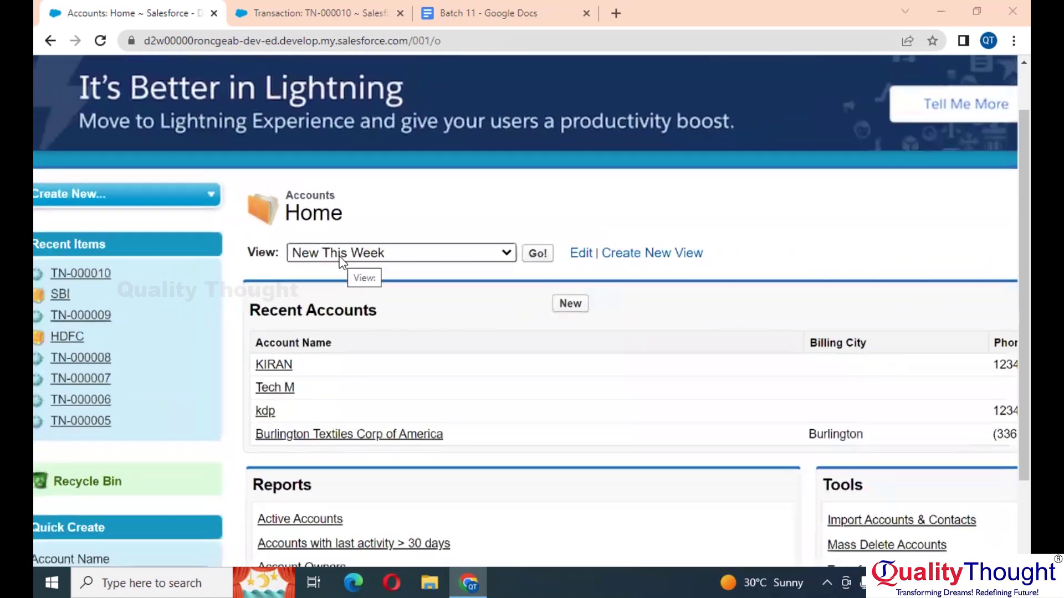
left_click(386, 254)
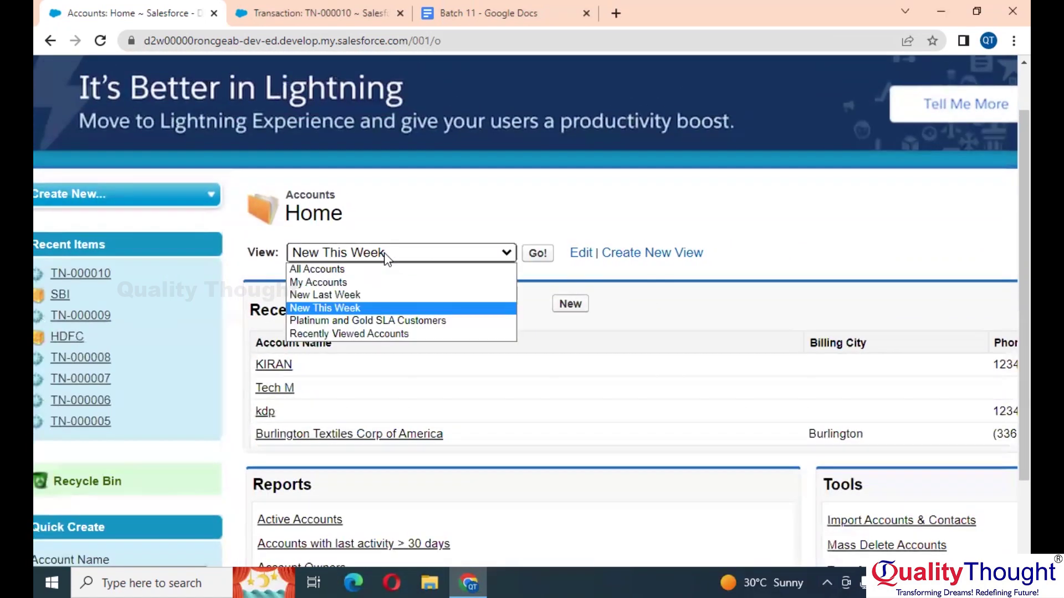
left_click(325, 269)
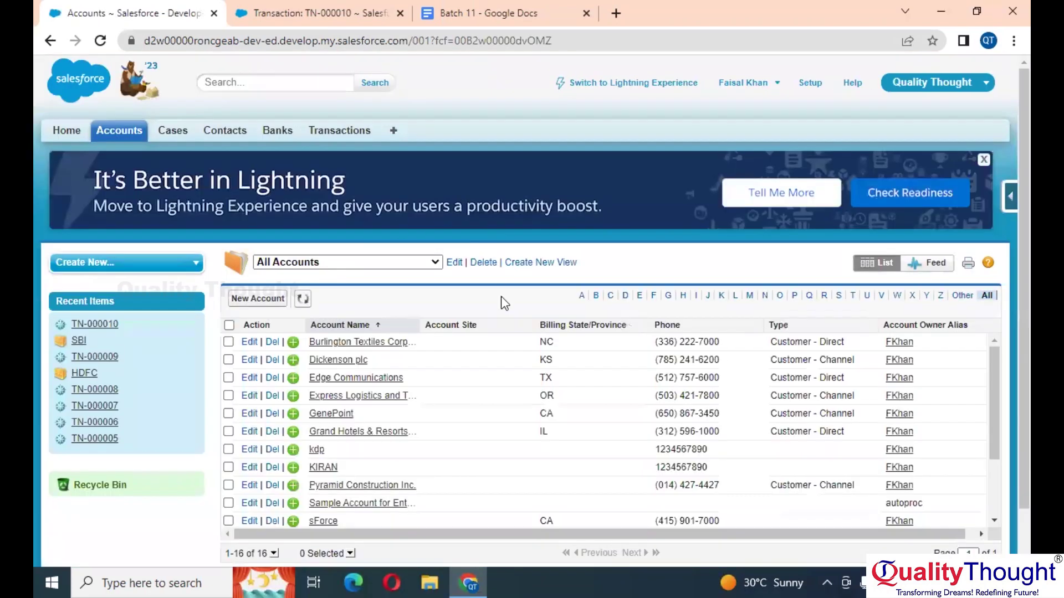
scroll(443, 380, "down", 4)
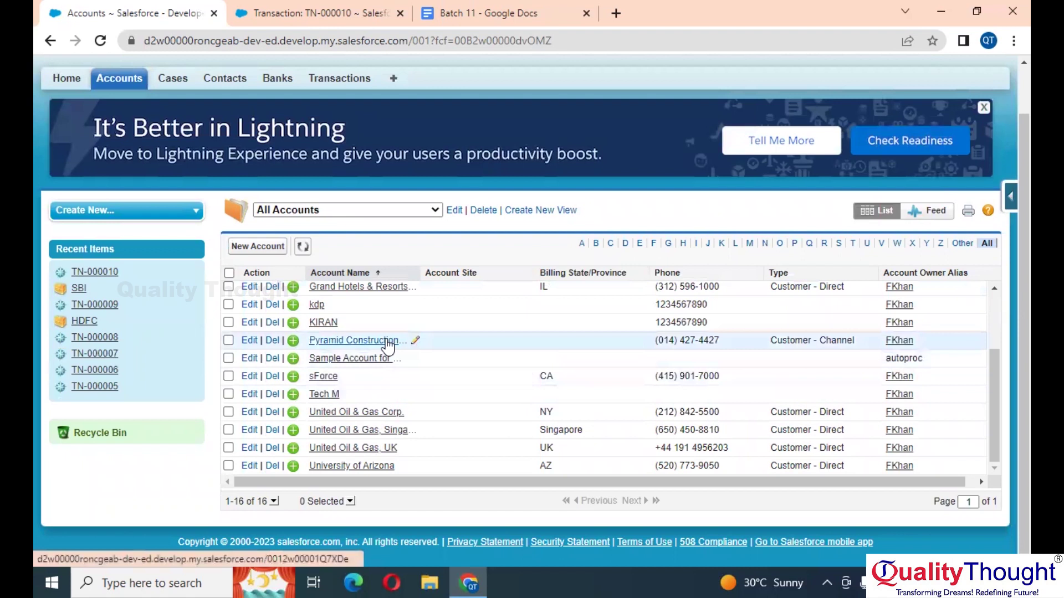
scroll(388, 348, "up", 3)
scroll(390, 347, "up", 1)
Step: Try the My Accounts view, then the New Last Week view
left_click(338, 264)
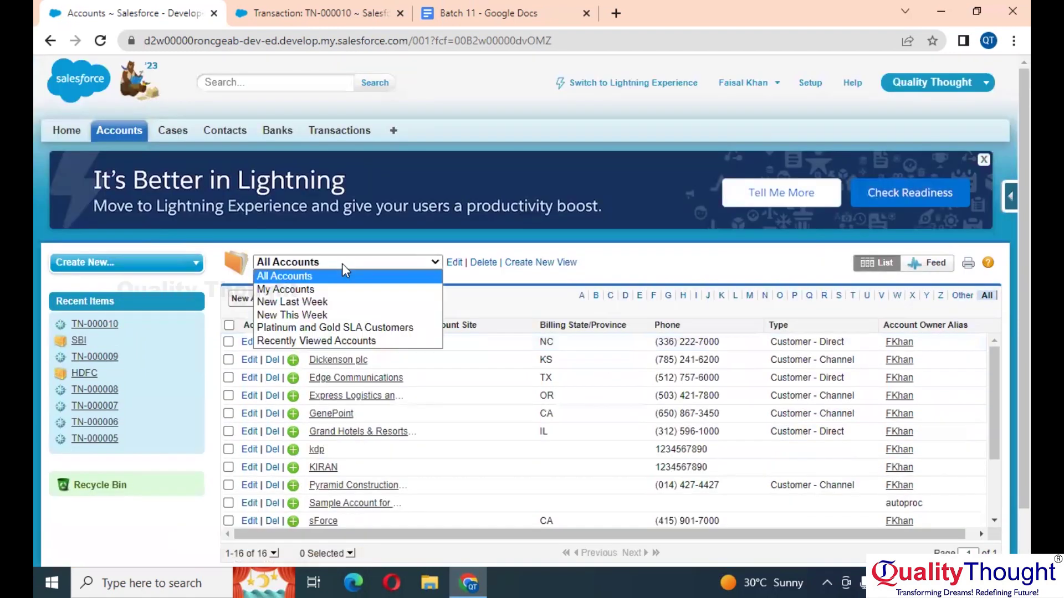
left_click(317, 290)
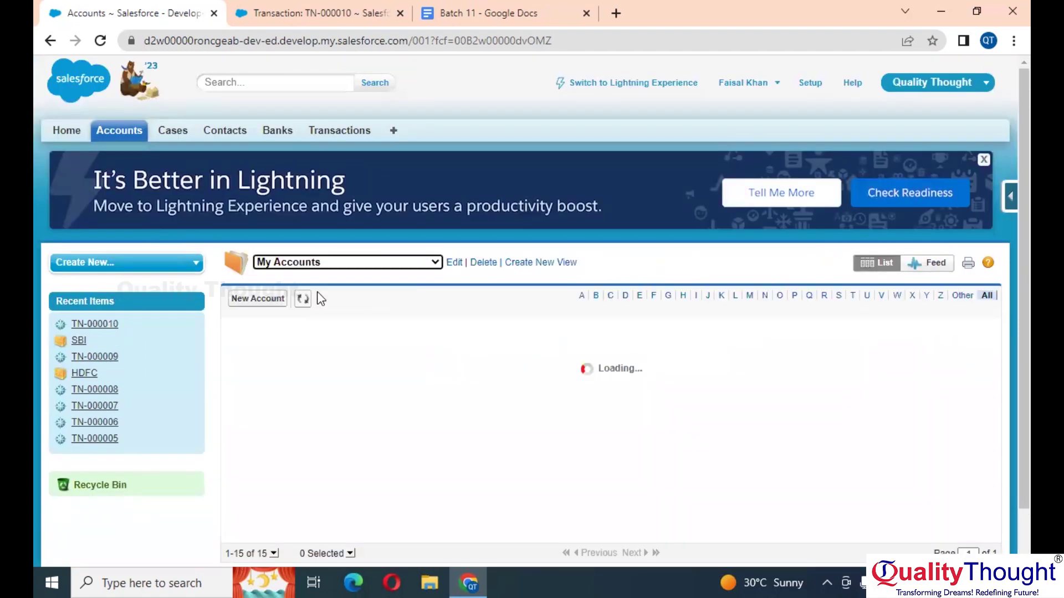
scroll(370, 441, "down", 2)
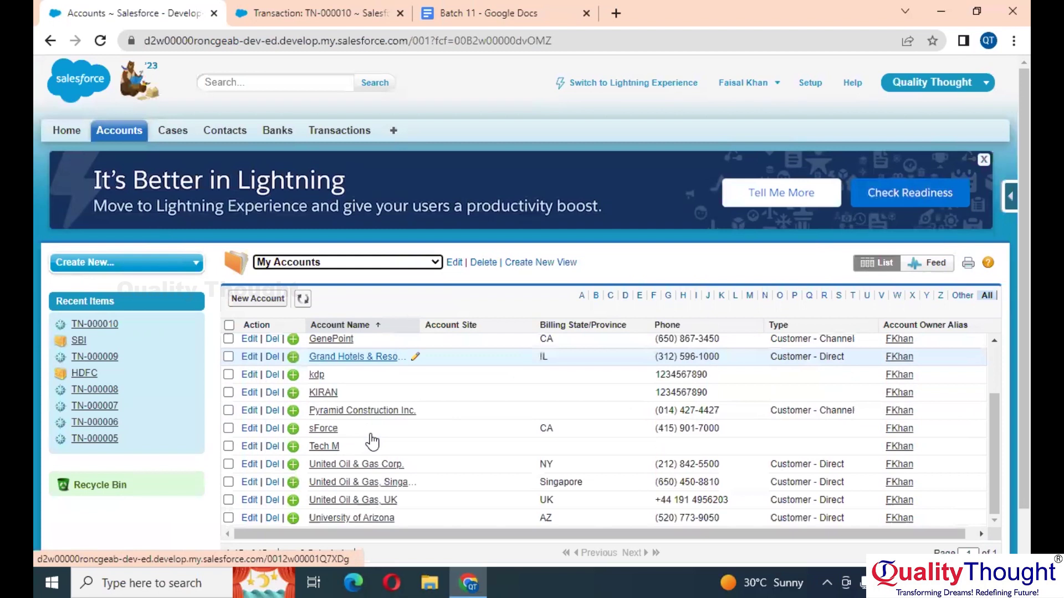
left_click(393, 261)
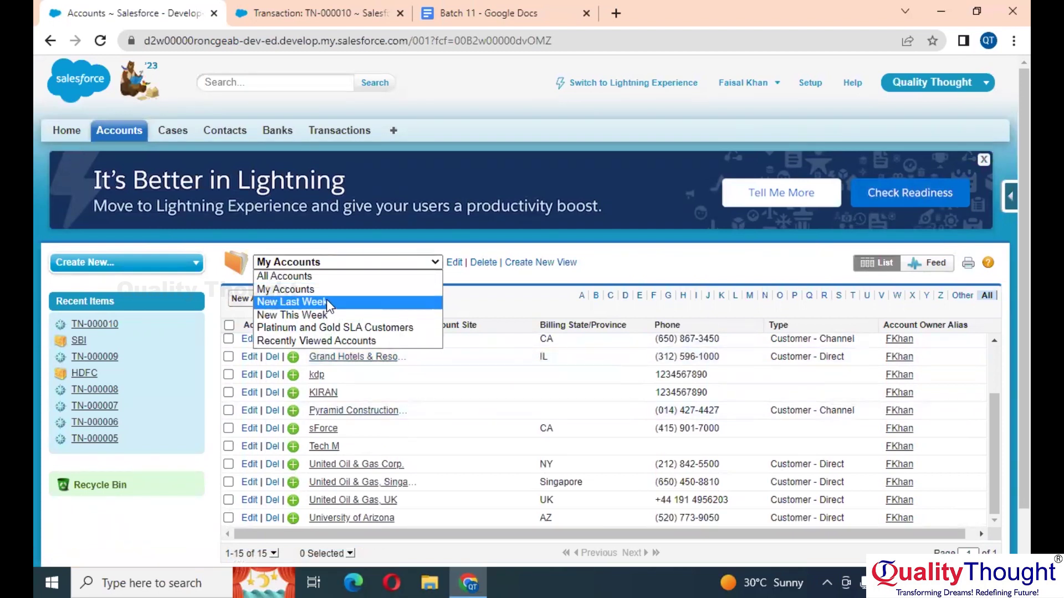
left_click(327, 301)
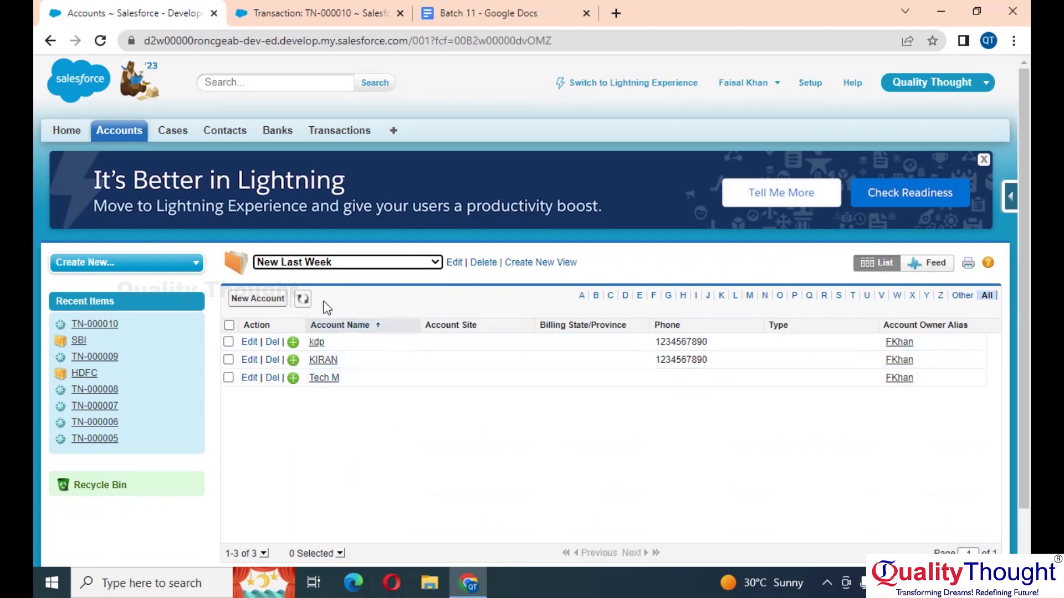
Step: Select the Platinum and Gold SLA Customers view, which lists 16 accounts
left_click(366, 262)
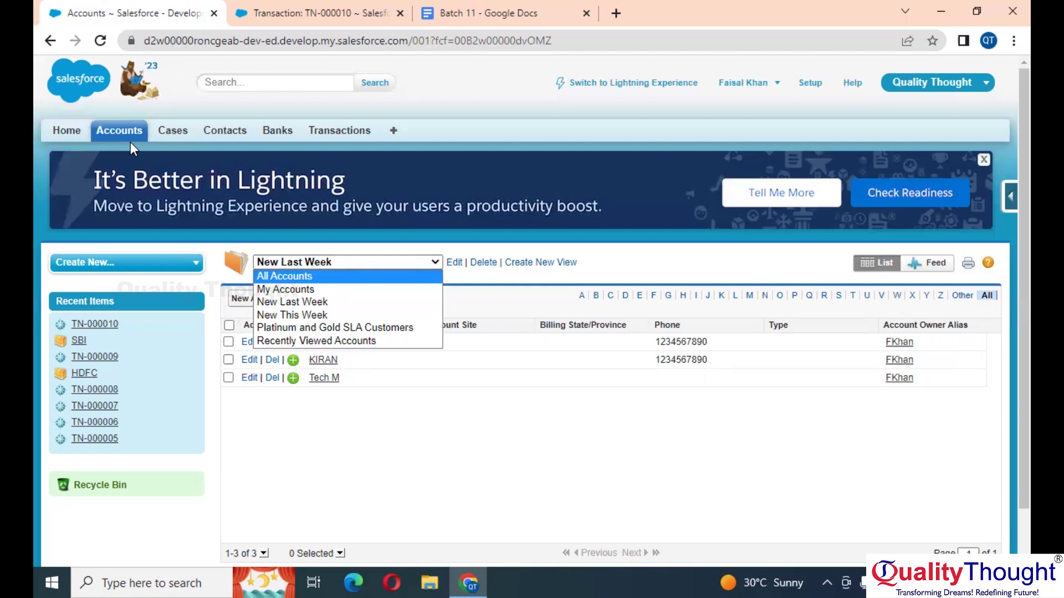
left_click(332, 328)
scroll(435, 497, "down", 1)
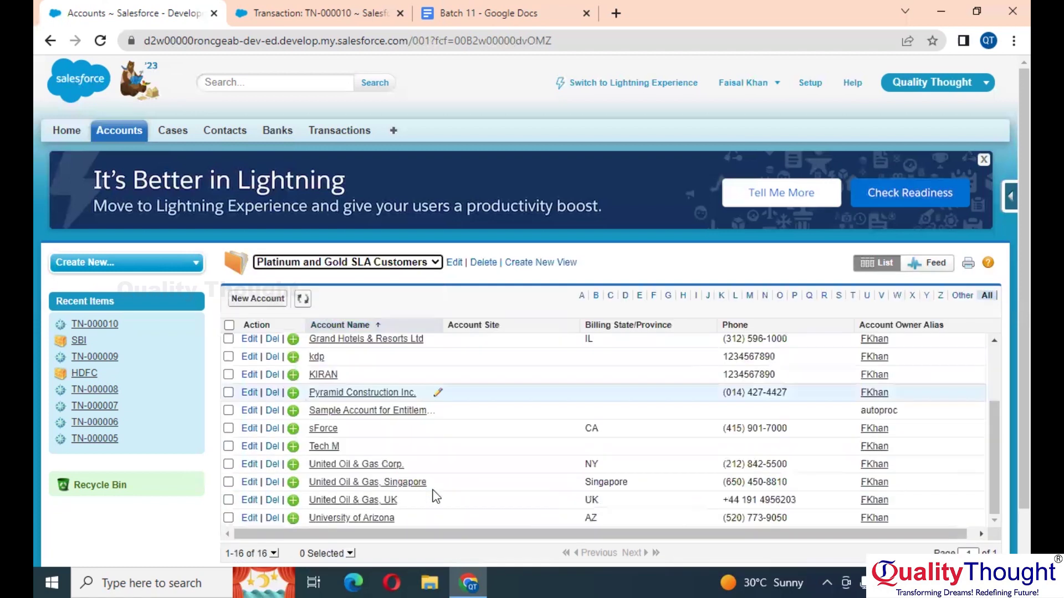
scroll(436, 493, "up", 2)
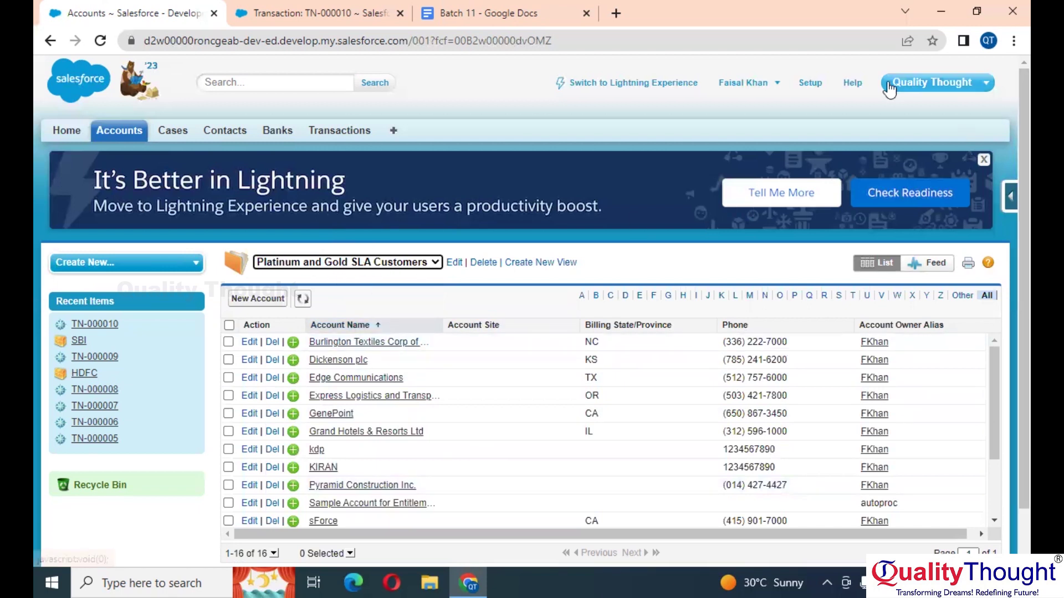
Step: Switch to Lightning Experience and pick the New Last Week accounts view
left_click(630, 84)
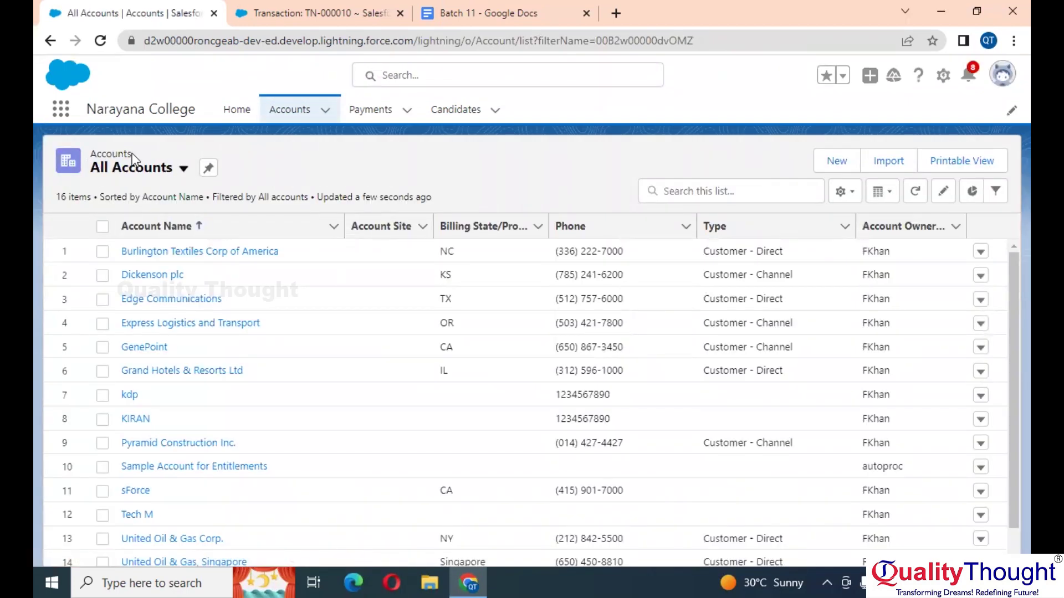
left_click(183, 167)
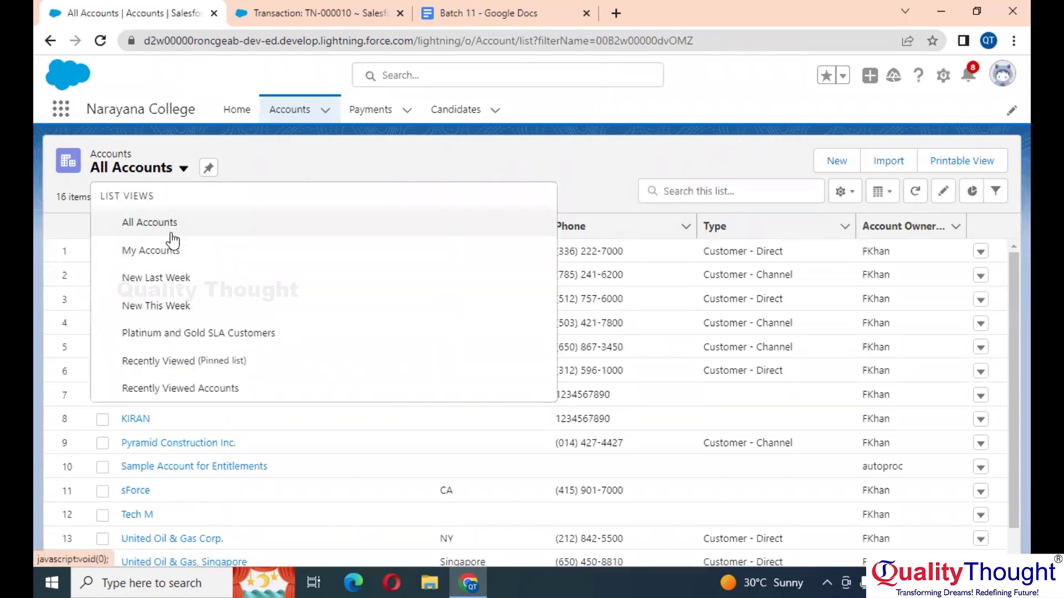
left_click(178, 282)
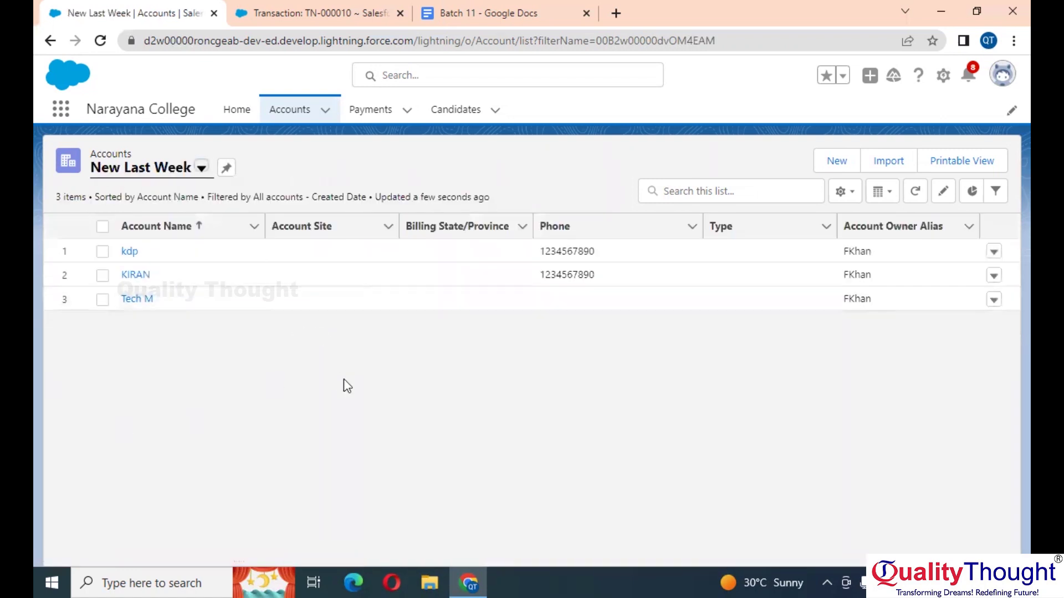
Step: Reopen the list views menu twice and dismiss it without changing the view
left_click(202, 169)
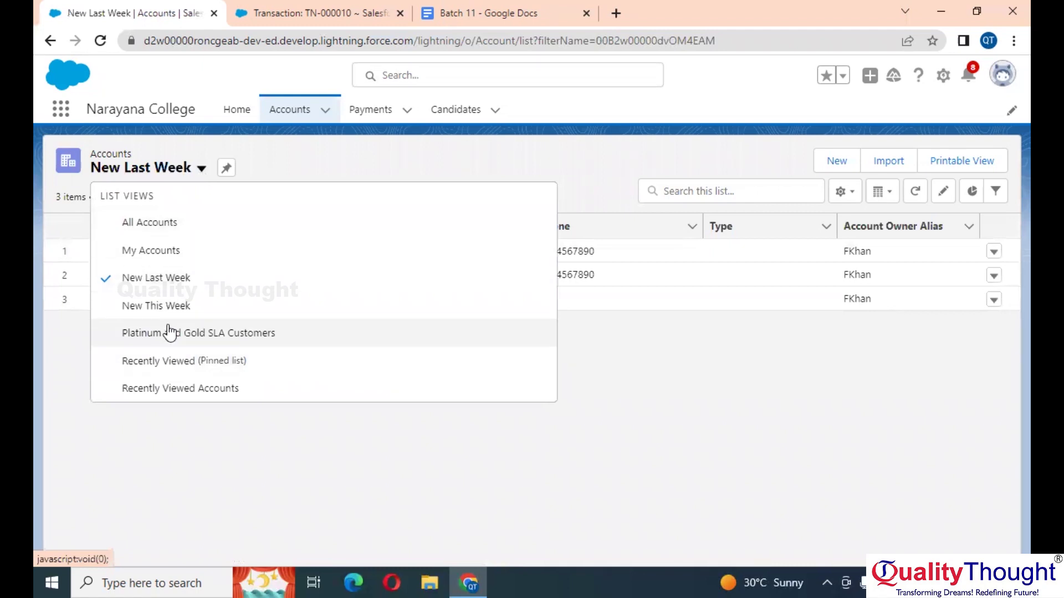
left_click(631, 398)
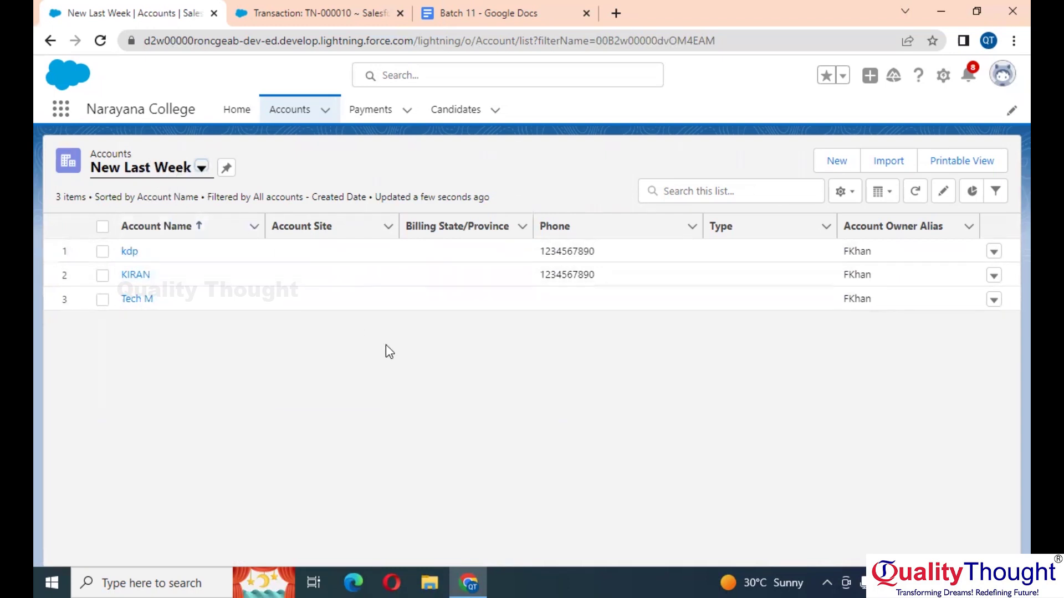
left_click(201, 170)
left_click(804, 445)
Step: Start a new account with Rating Hot, then discard that form
left_click(836, 160)
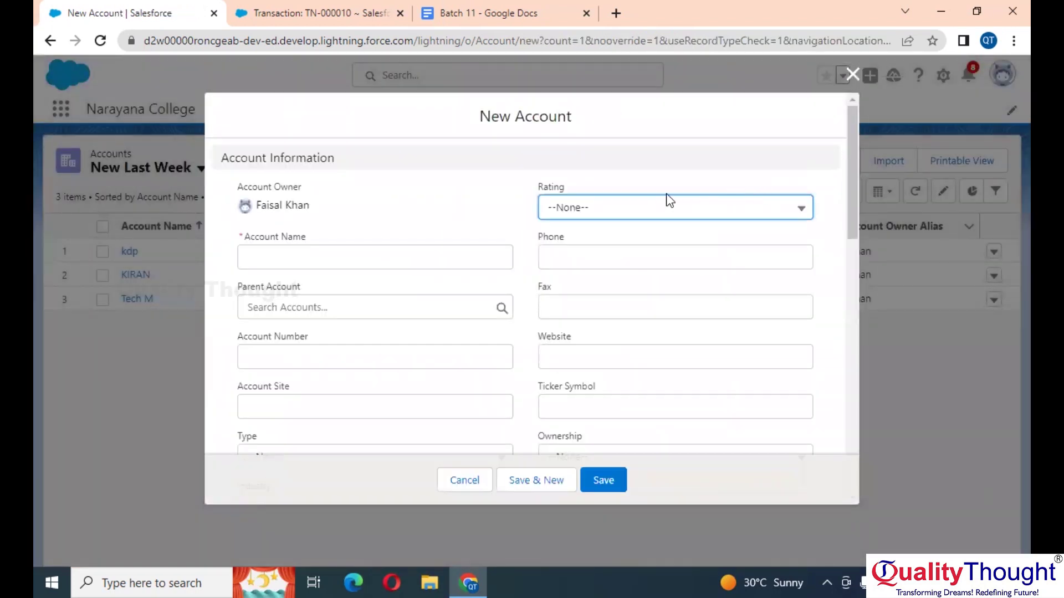
left_click(665, 207)
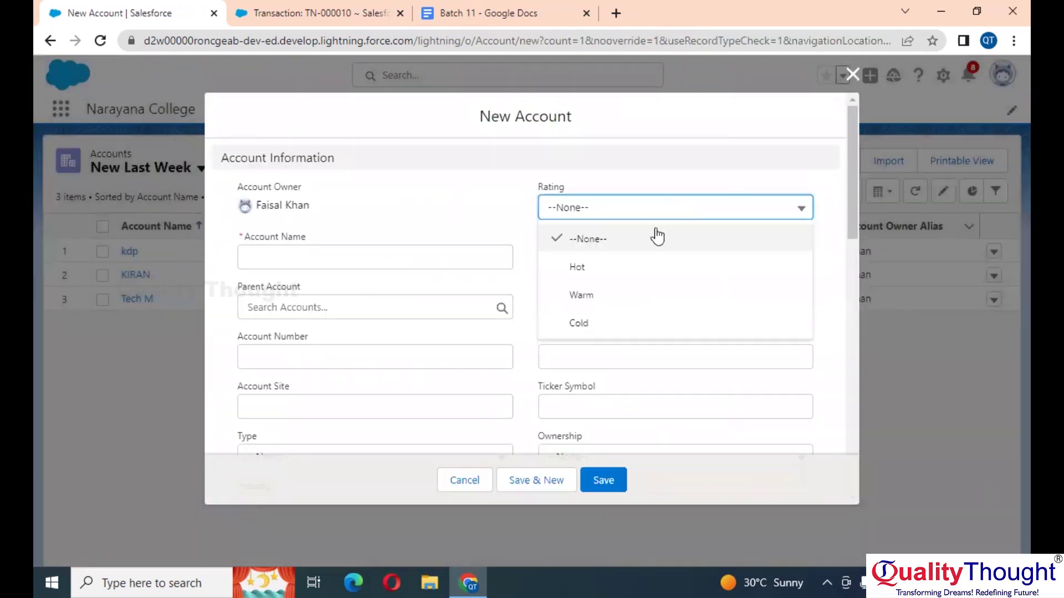
left_click(595, 275)
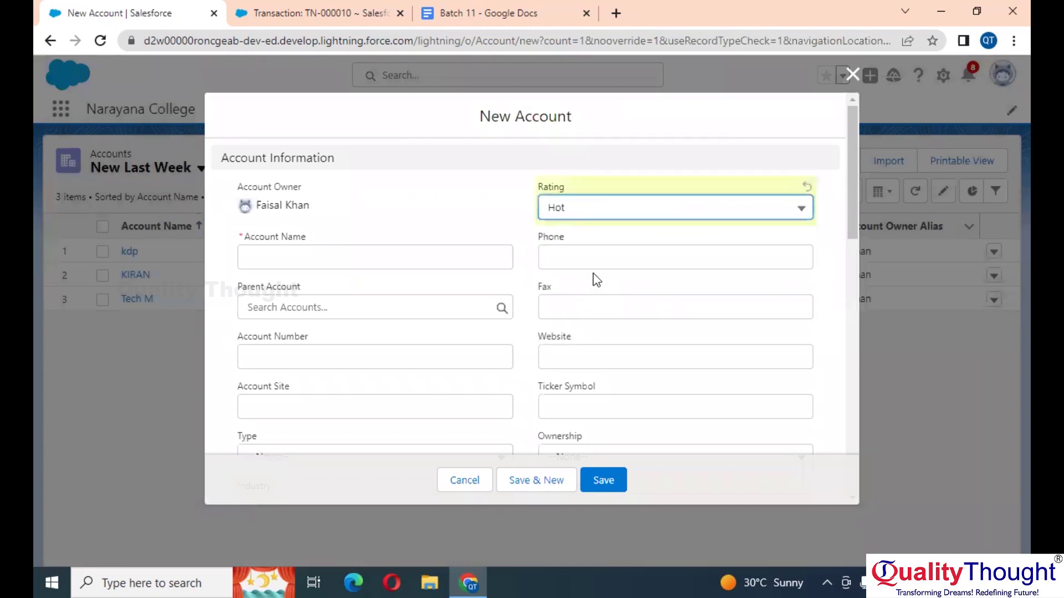
left_click(852, 74)
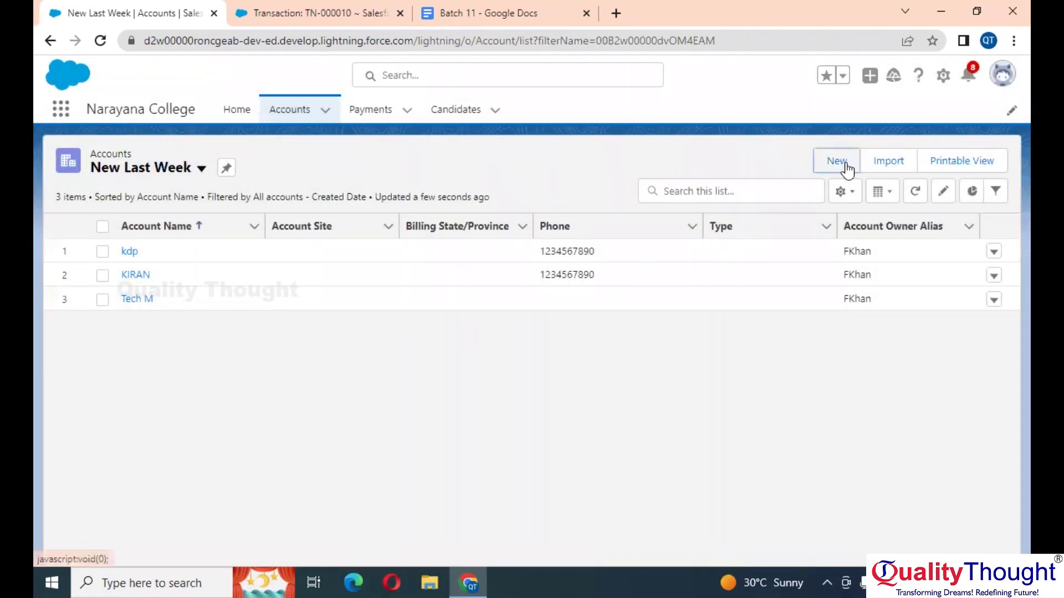
Step: Create the account TCS with Rating Hot and save it
left_click(846, 164)
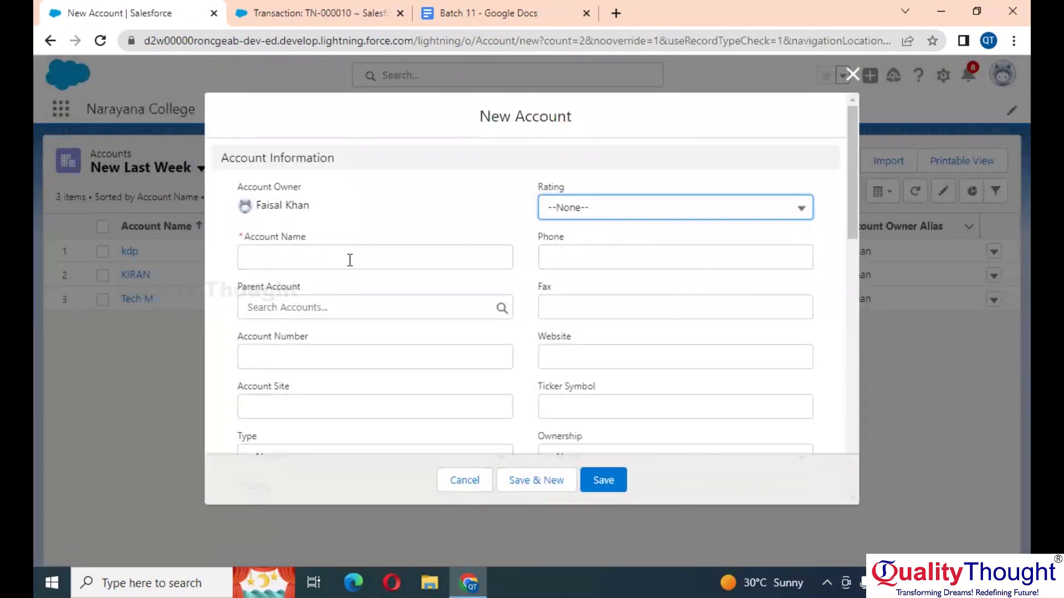
left_click(349, 260)
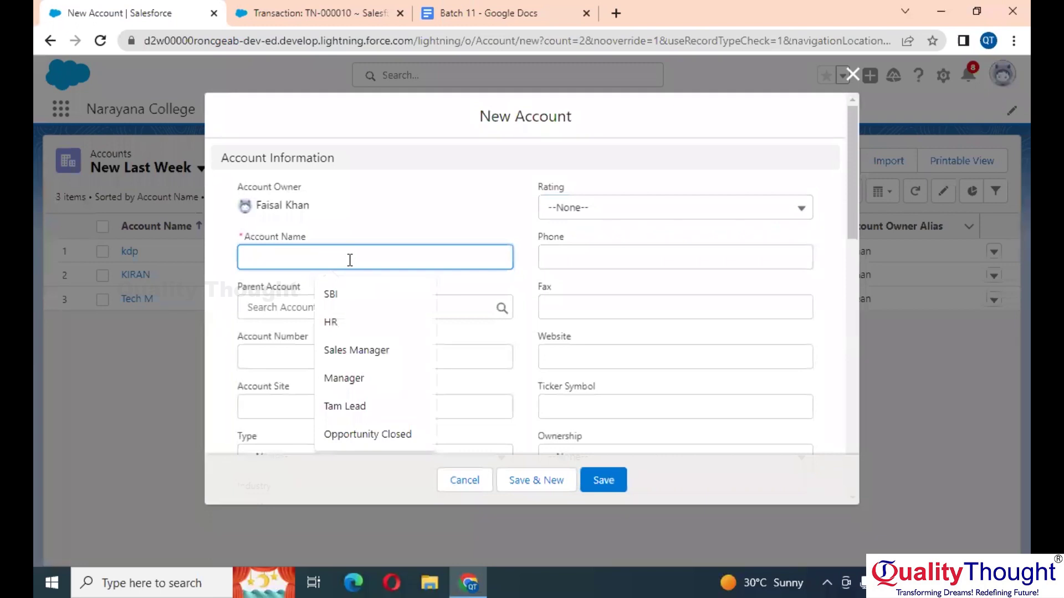
type("TCS")
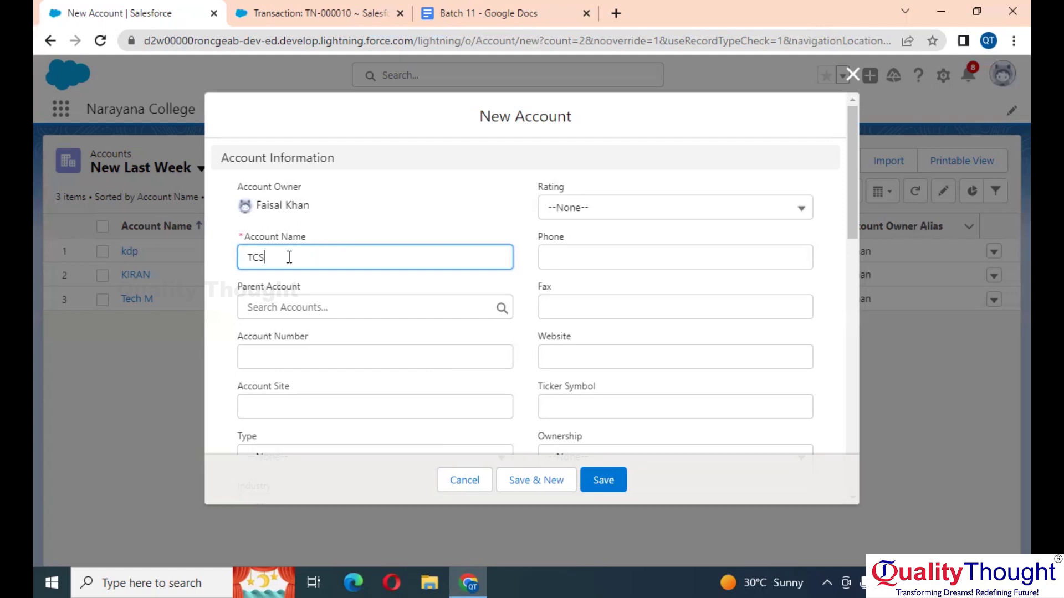
double_click(532, 111)
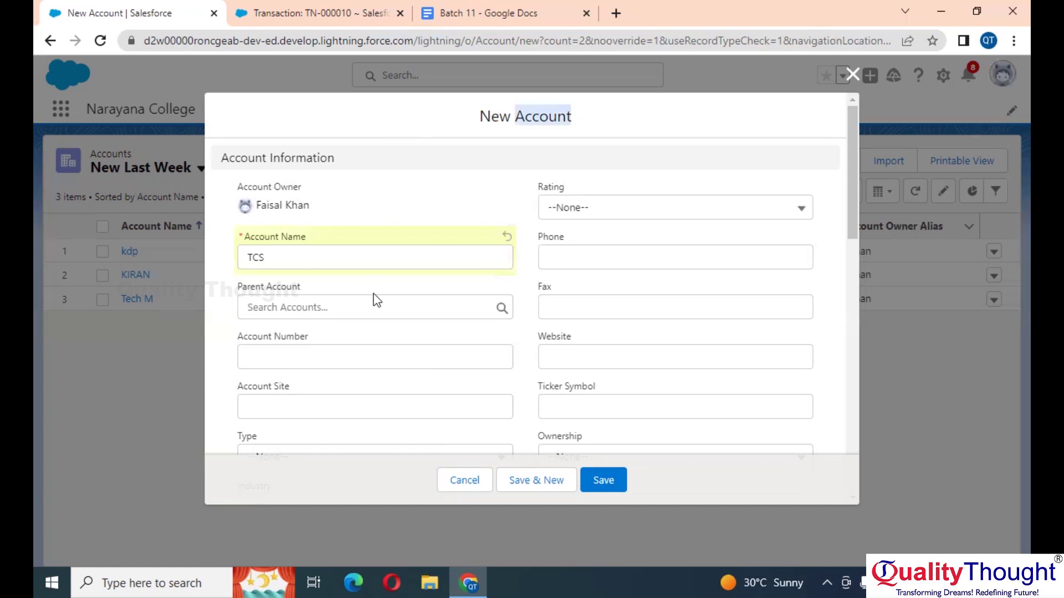
left_click(297, 262)
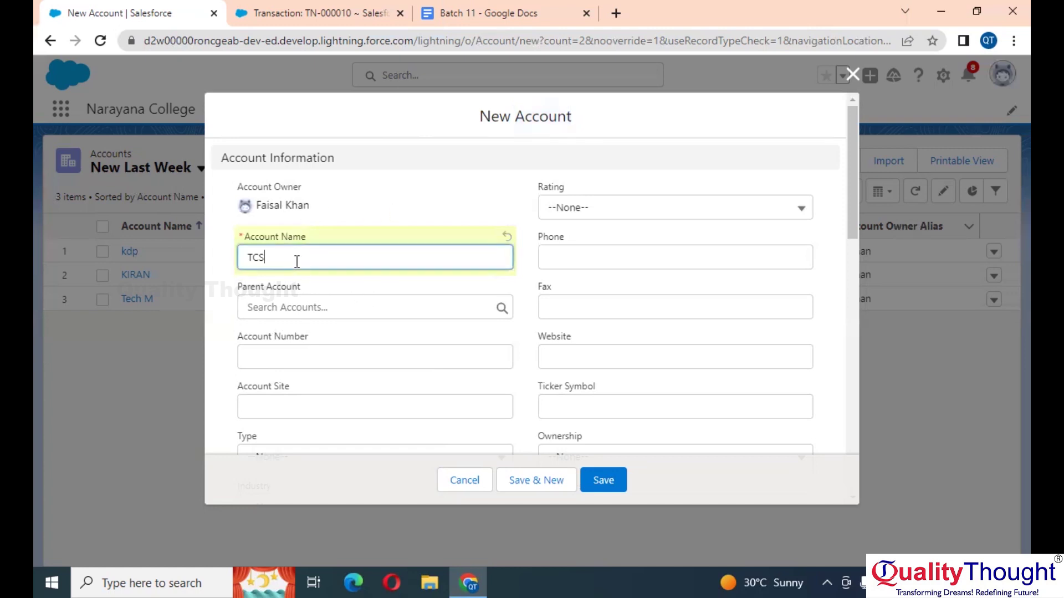
left_click(588, 215)
left_click(593, 268)
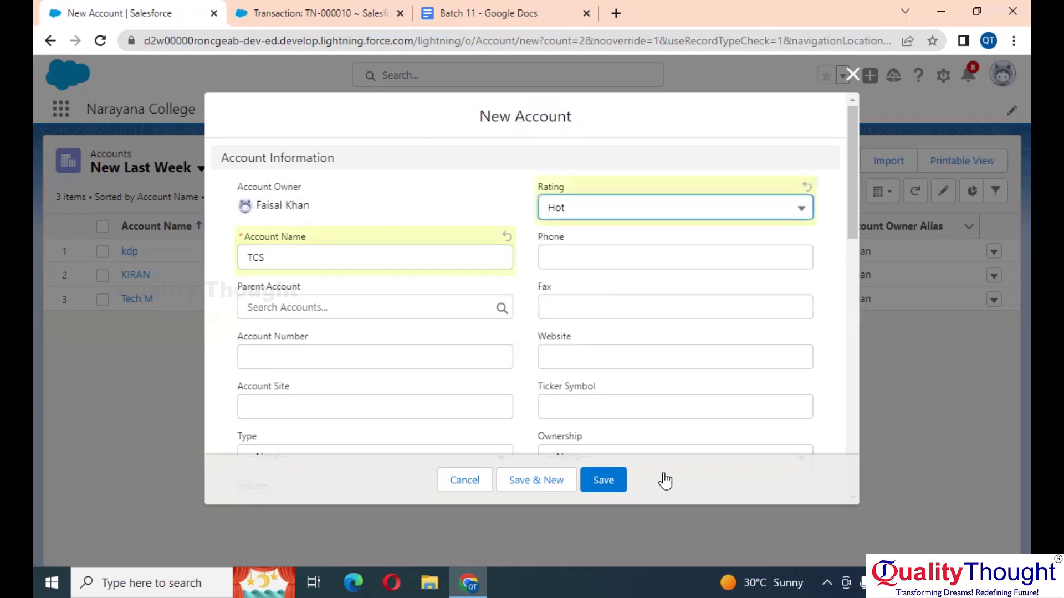
left_click(592, 487)
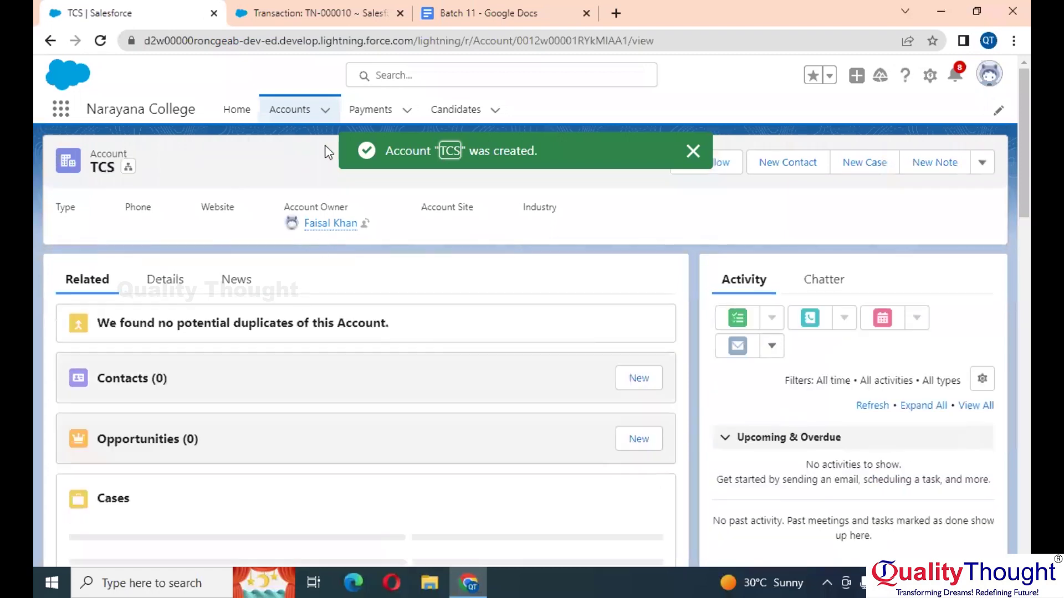
Step: Return to the Recently Viewed accounts list, with TCS first, and open the list view gear menu
left_click(281, 109)
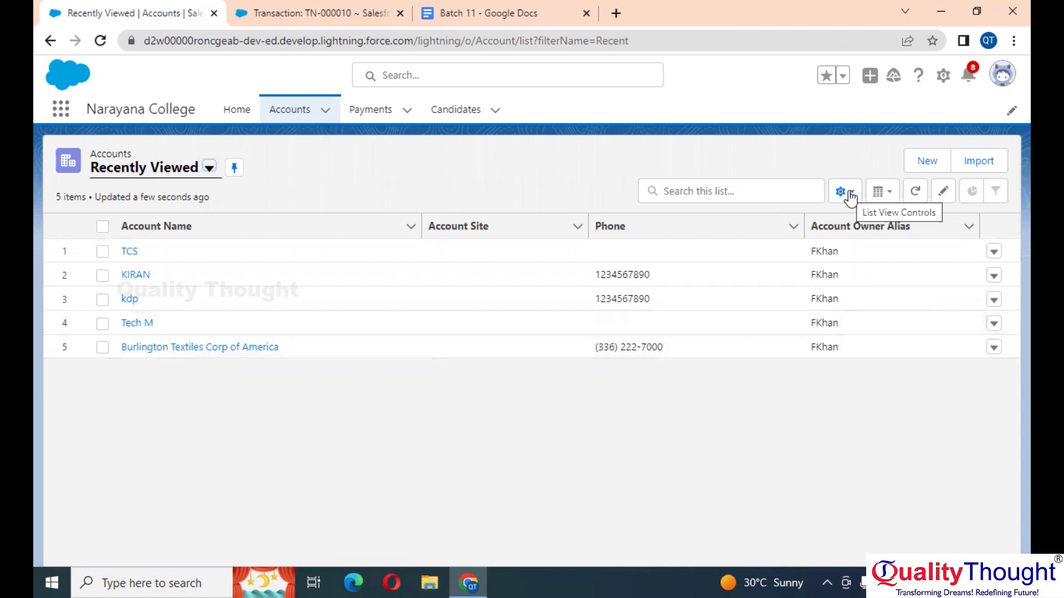
scroll(849, 194, "up", 5)
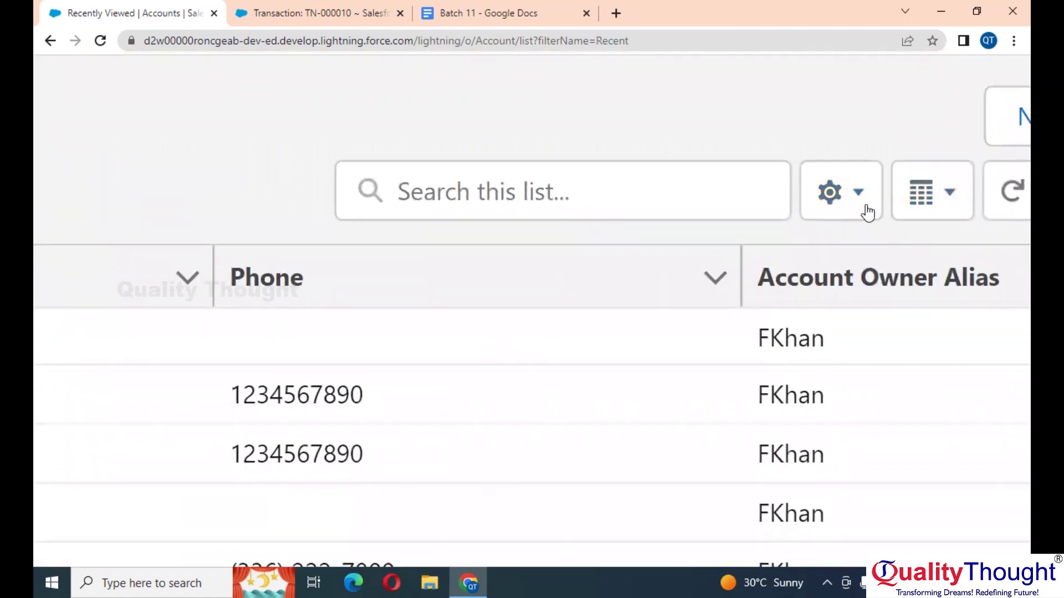
left_click(850, 198)
scroll(850, 198, "down", 5)
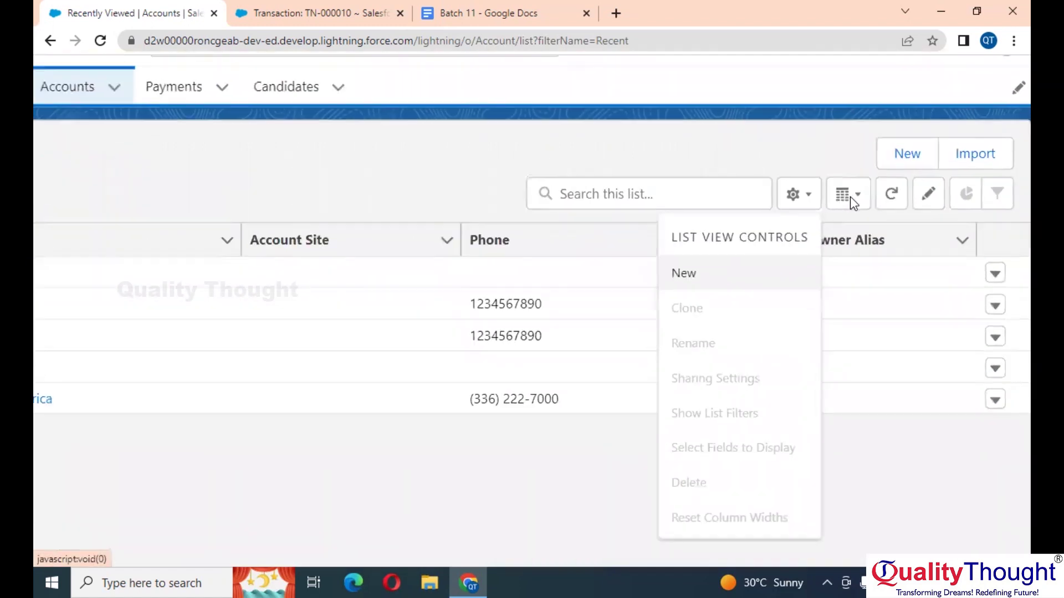
scroll(850, 197, "down", 2)
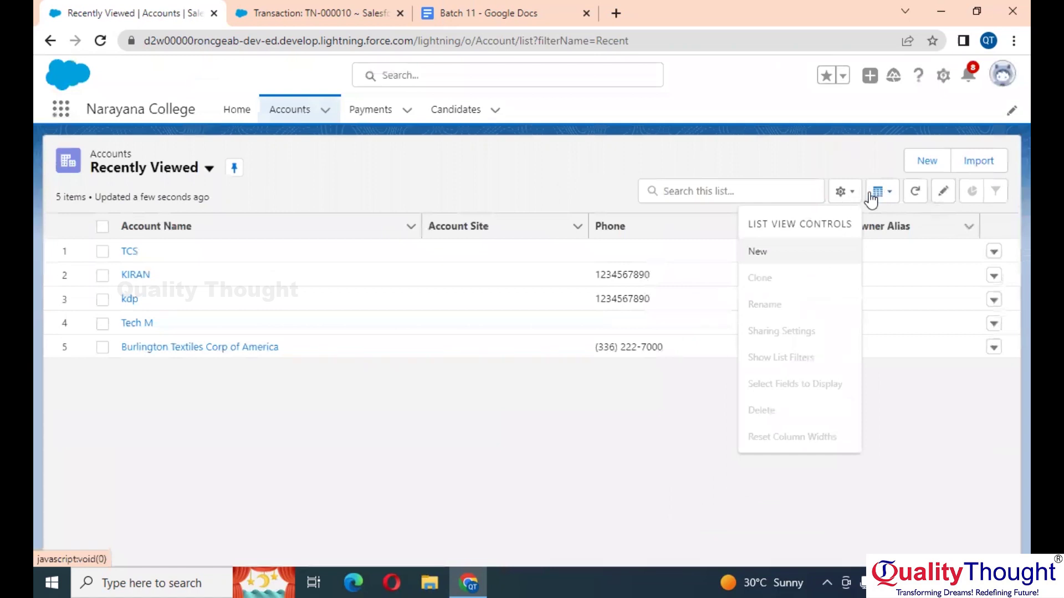
Step: Save a new accounts list view named 'Hot Ratings', visible only to me
left_click(758, 252)
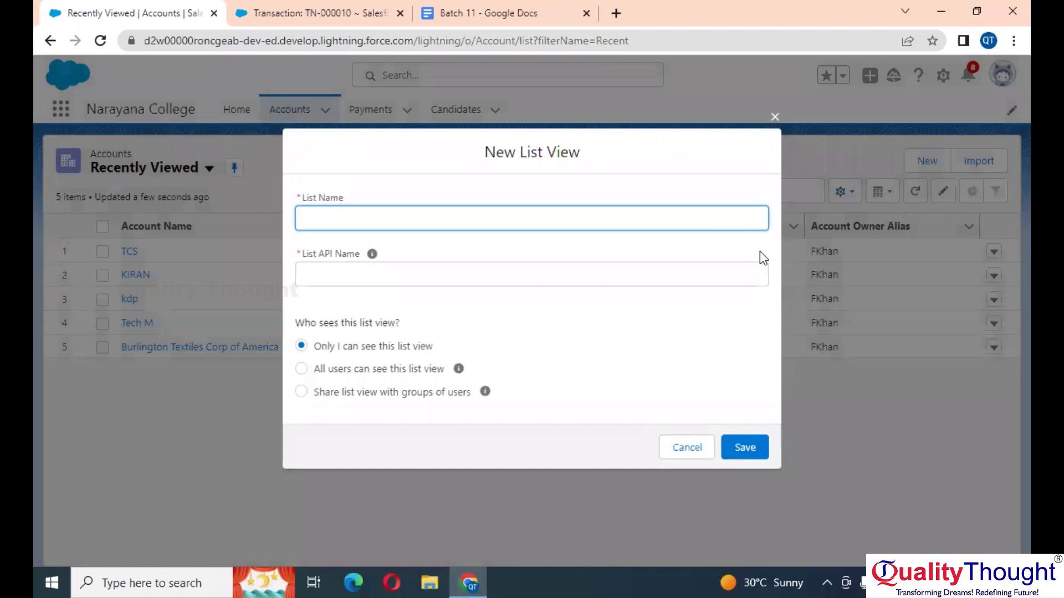
type("Hot Ratings")
left_click(384, 424)
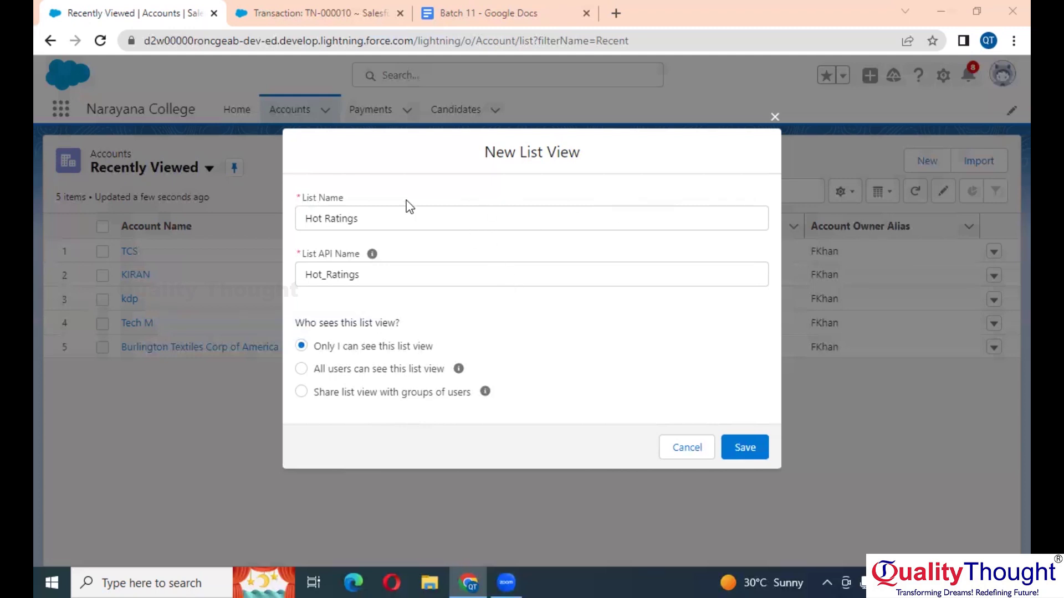
scroll(362, 378, "up", 5)
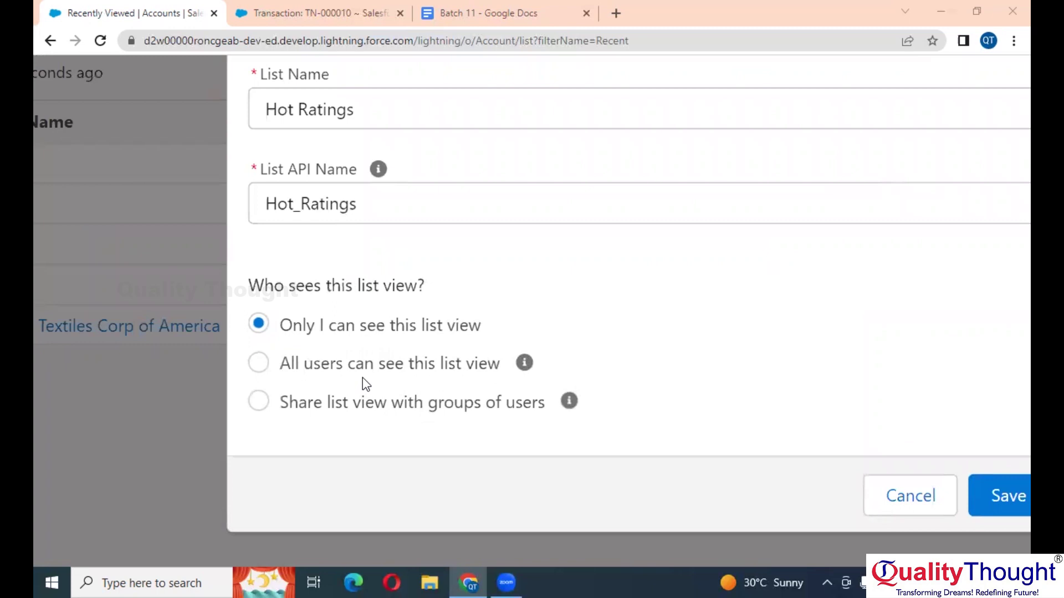
scroll(570, 214, "down", 5)
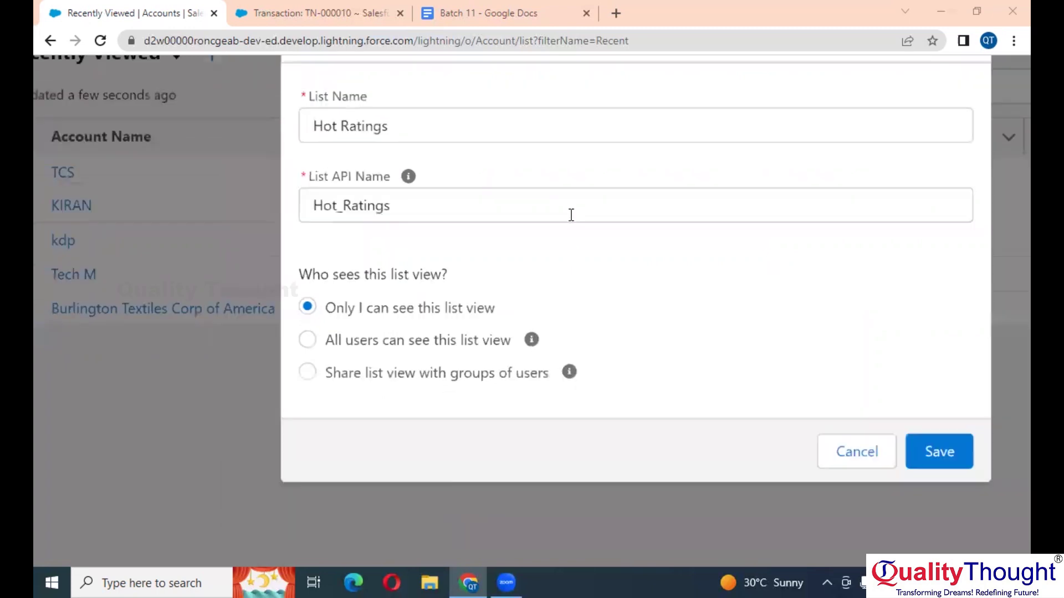
scroll(446, 271, "up", 4)
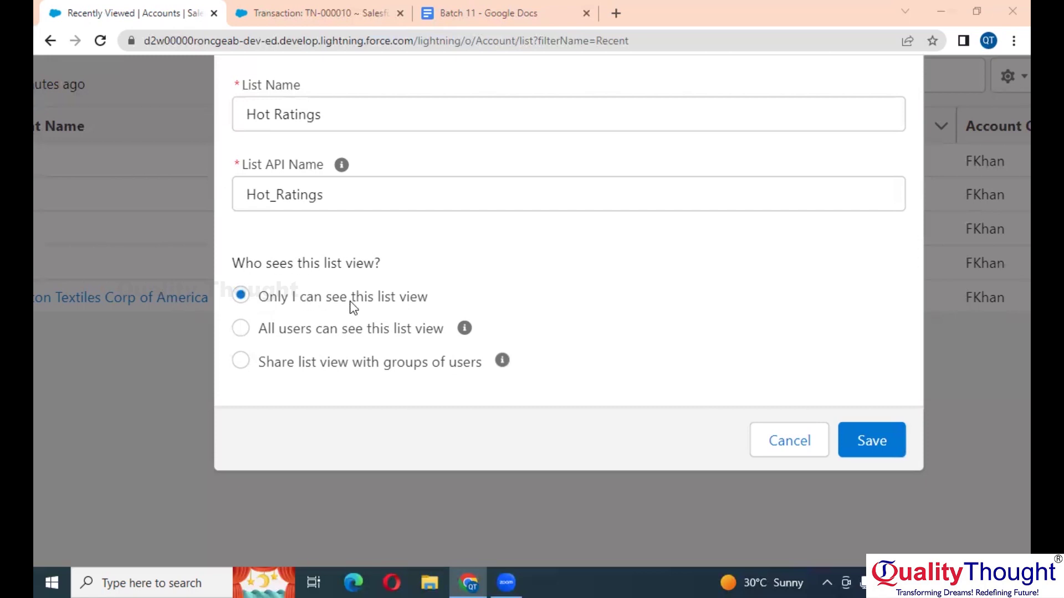
left_click(337, 329)
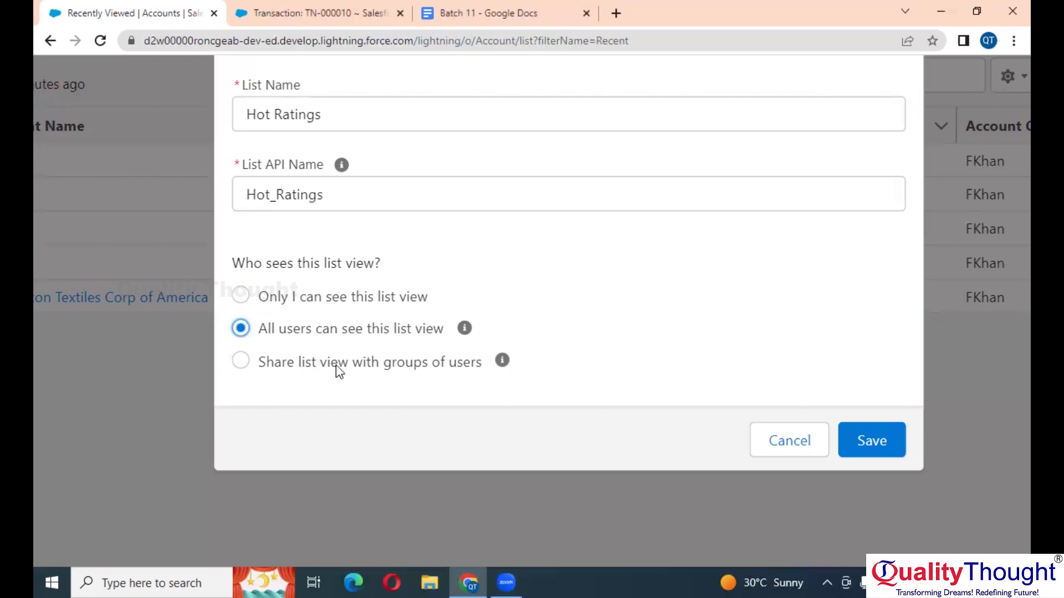
left_click(318, 305)
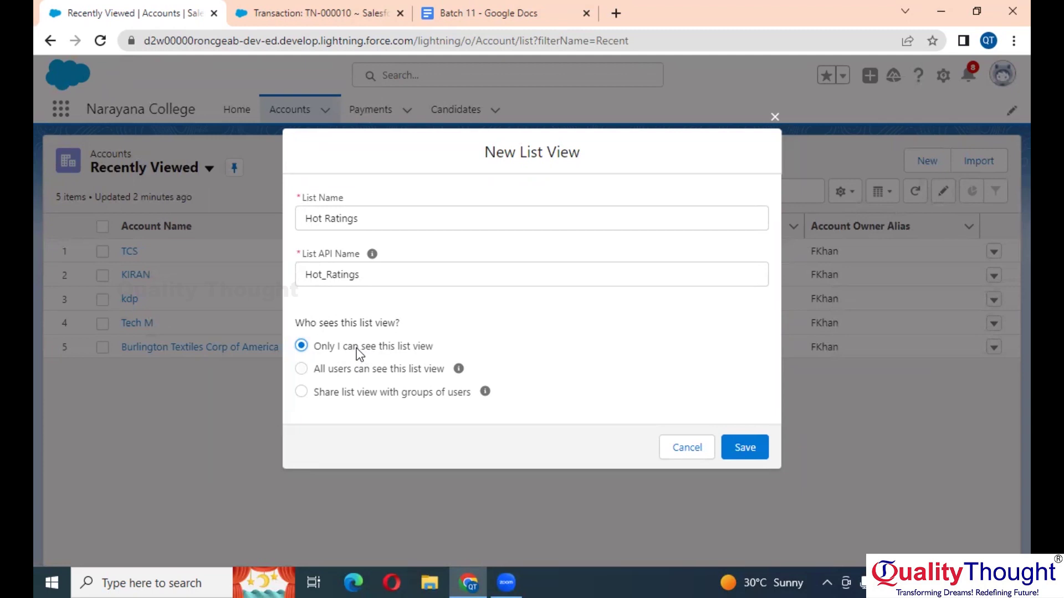
left_click(740, 449)
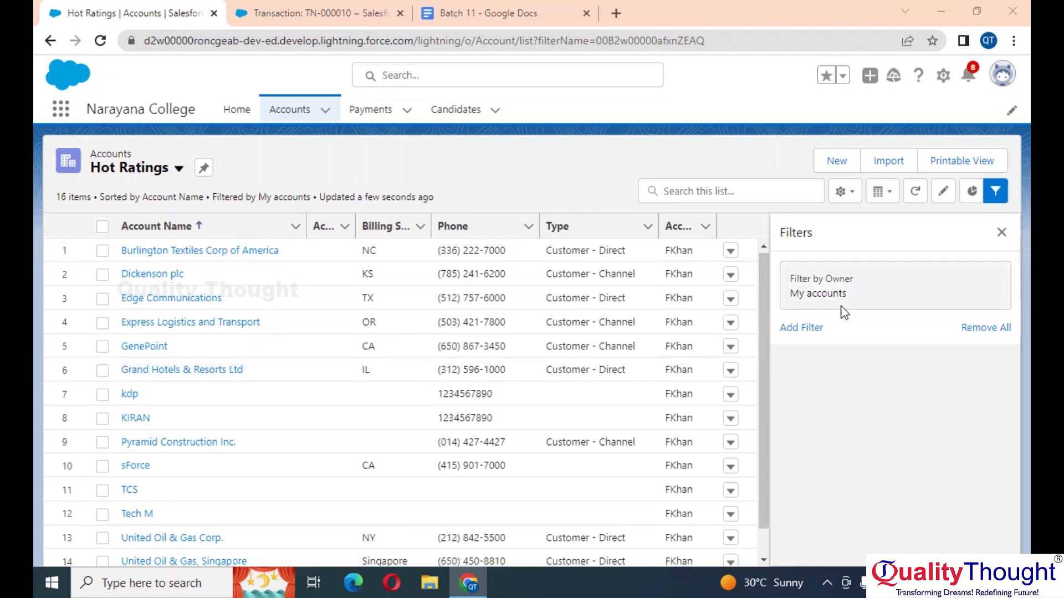
Step: In the filters panel, add a new filter on the Rating field
left_click(1000, 234)
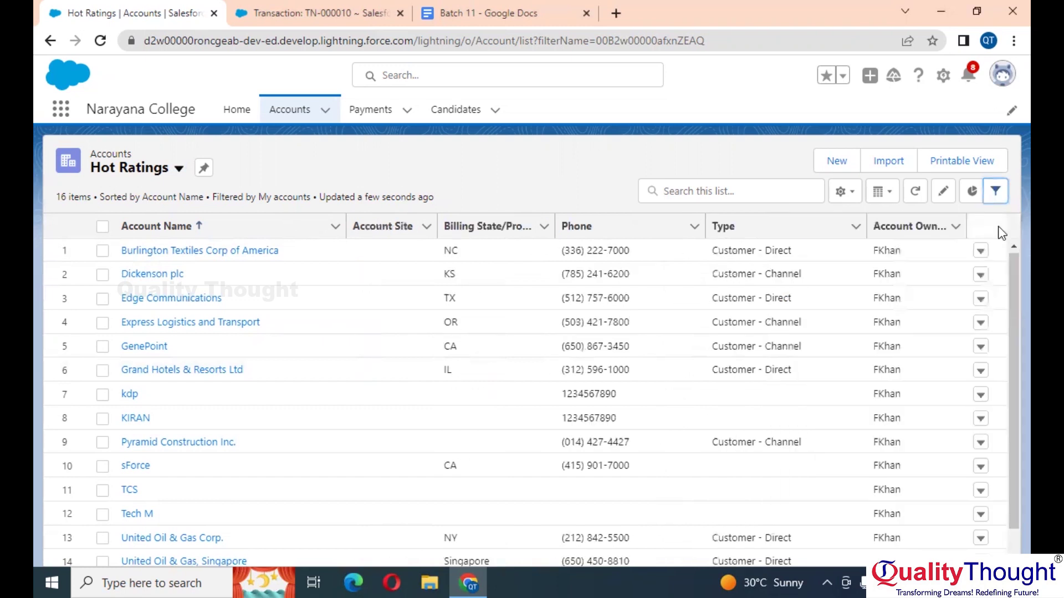
left_click(993, 195)
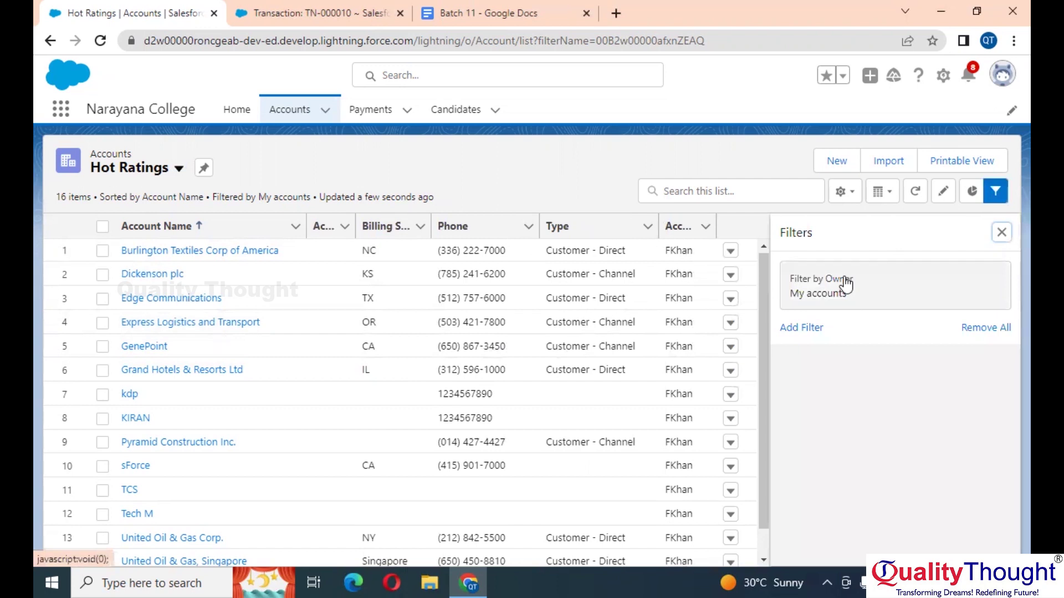
scroll(846, 284, "up", 3)
left_click(779, 368)
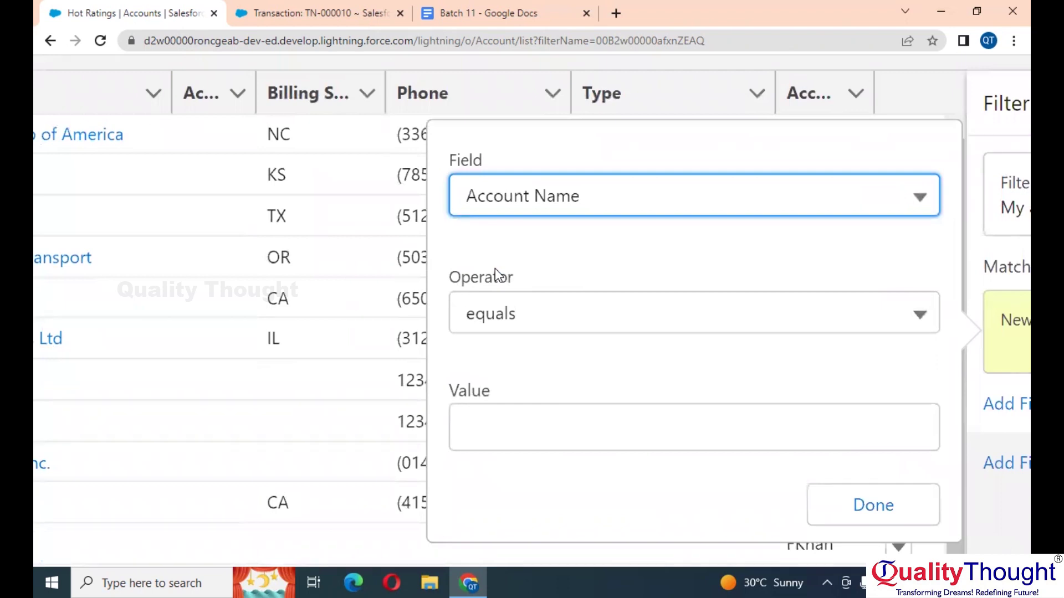
left_click(615, 202)
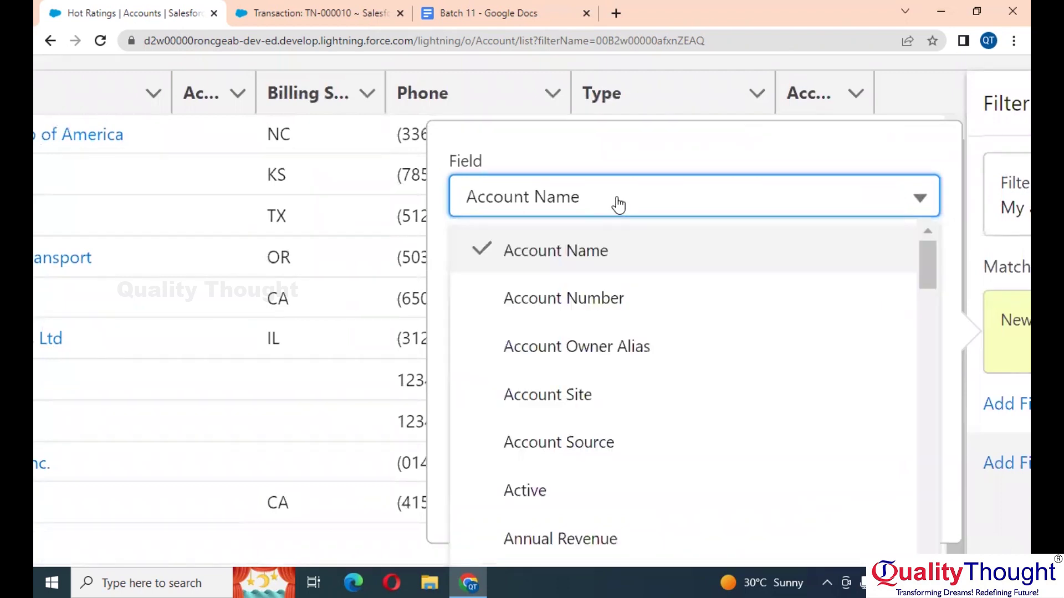
scroll(563, 449, "down", 15)
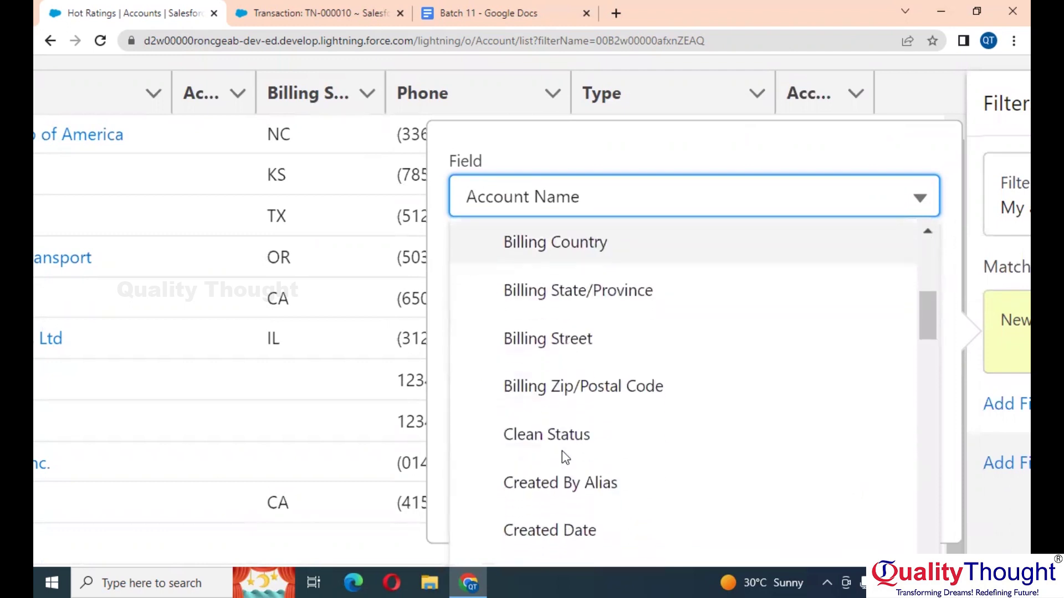
scroll(563, 450, "down", 20)
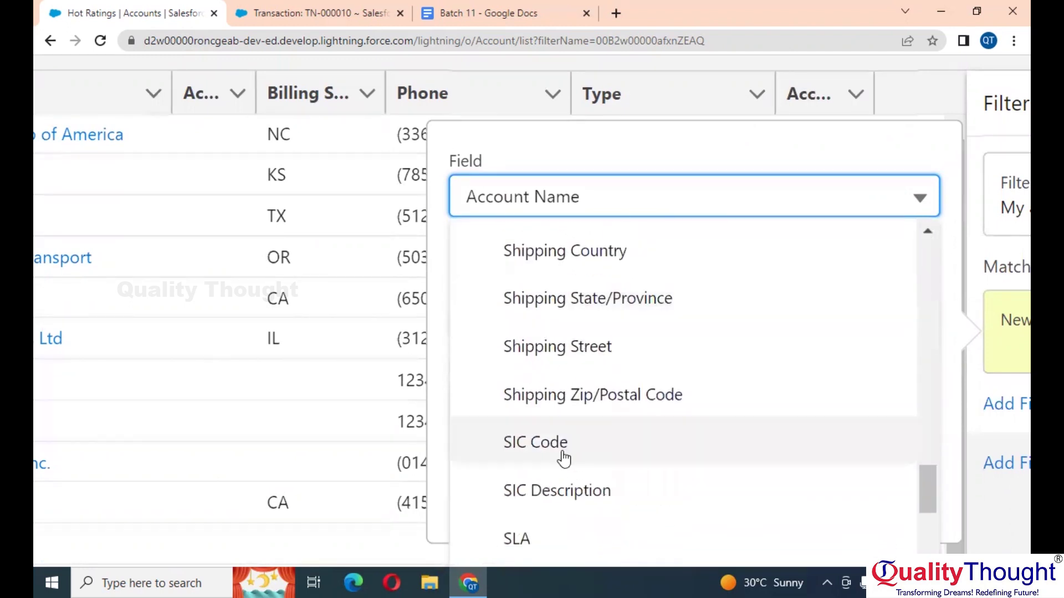
scroll(563, 457, "down", 2)
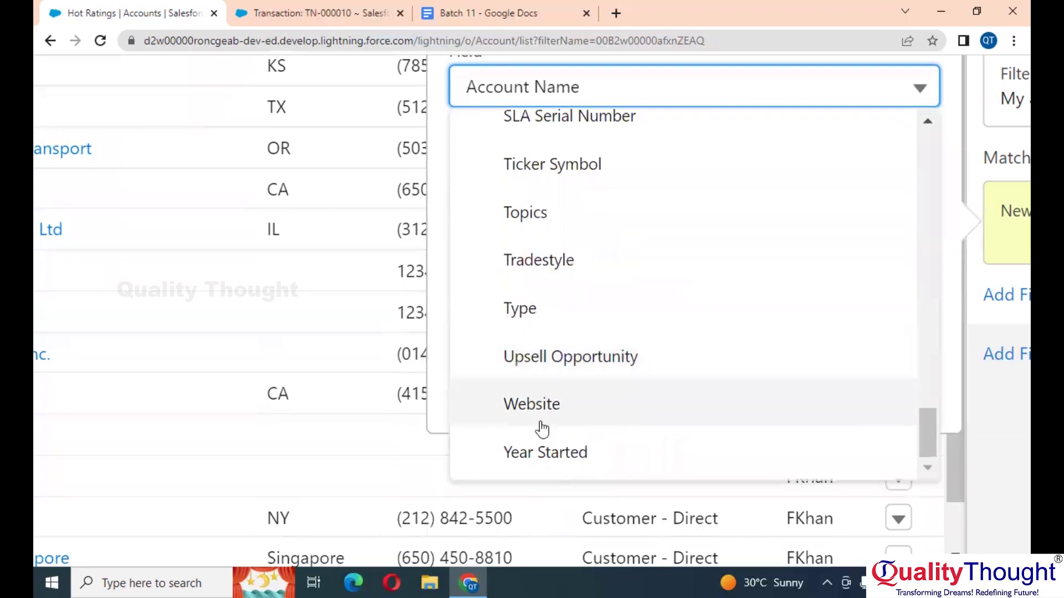
scroll(604, 276, "up", 2)
scroll(604, 276, "down", 5)
scroll(578, 348, "up", 2)
scroll(578, 346, "up", 5)
scroll(579, 347, "down", 1)
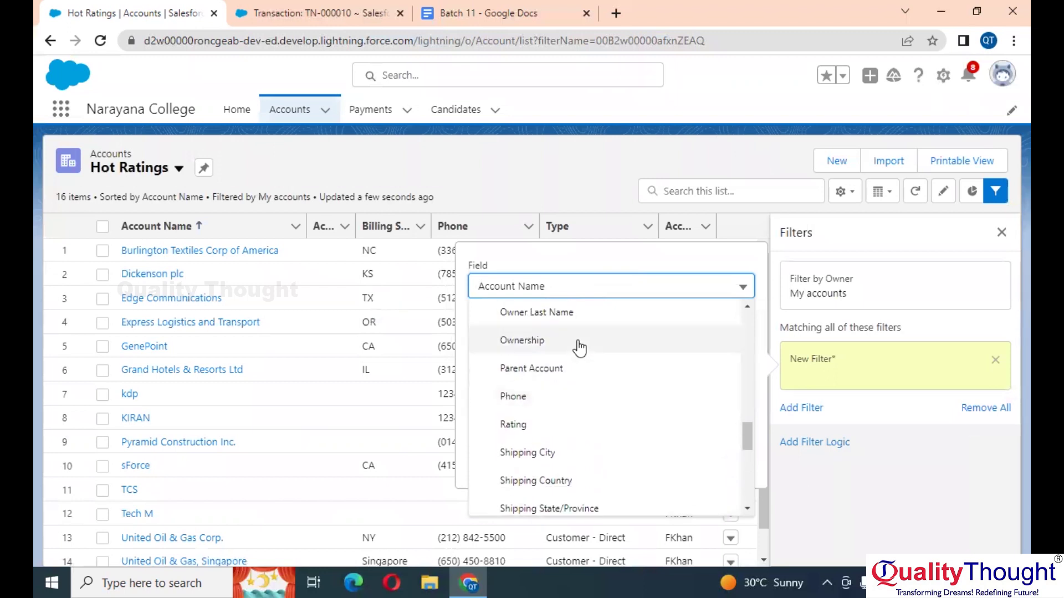
left_click(516, 432)
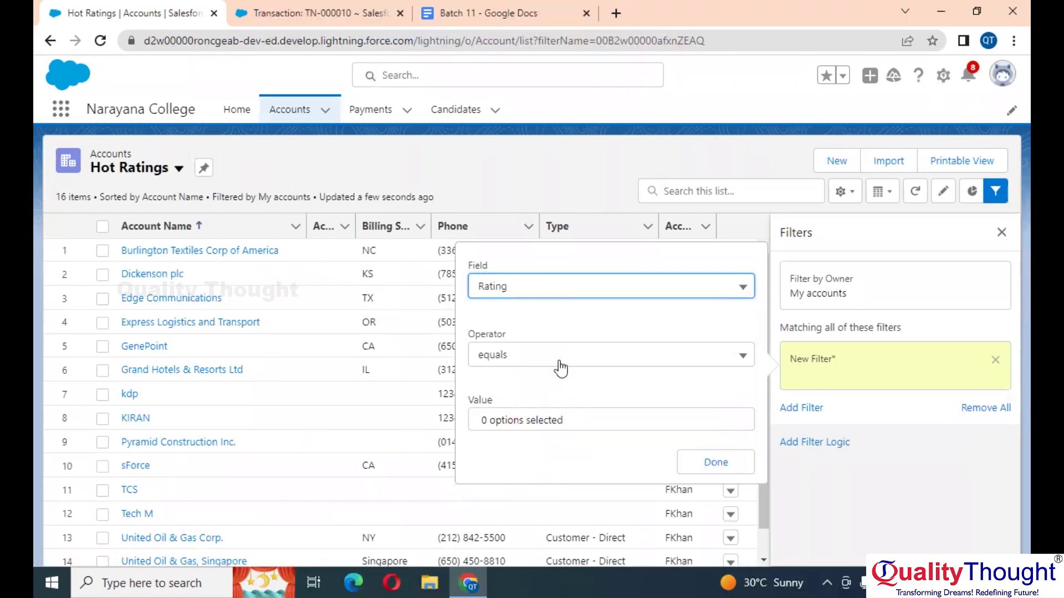
Step: Set the filter value to Hot, then save the list view and close the panel
left_click(543, 420)
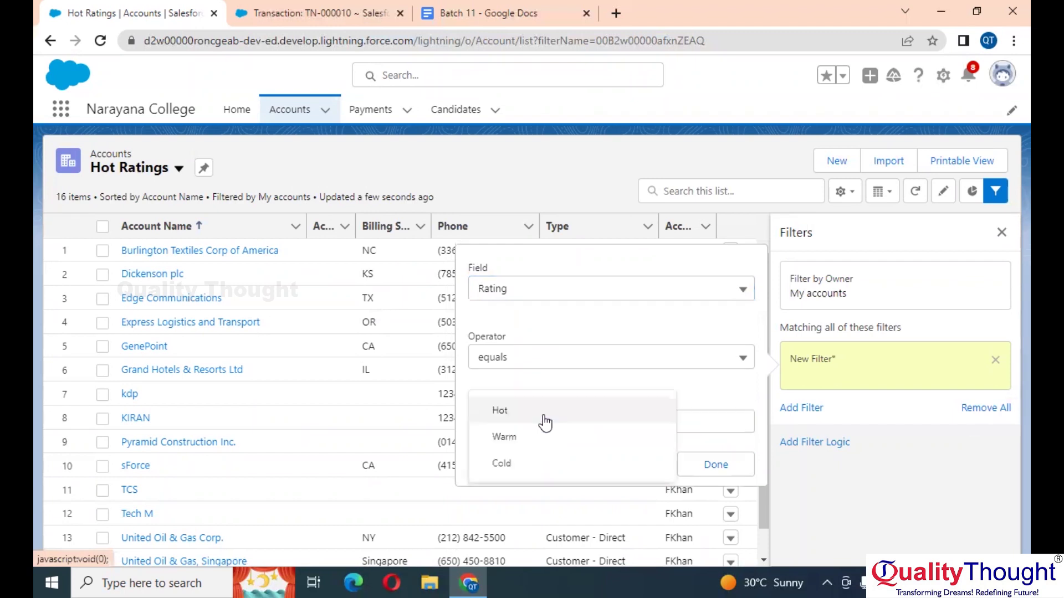
left_click(544, 421)
left_click(576, 393)
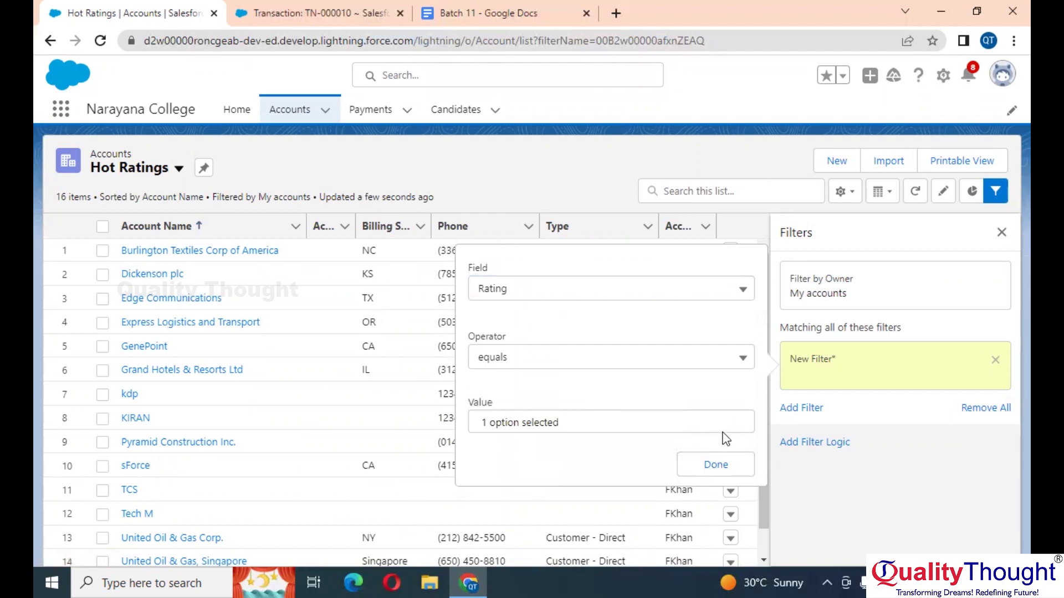
left_click(716, 465)
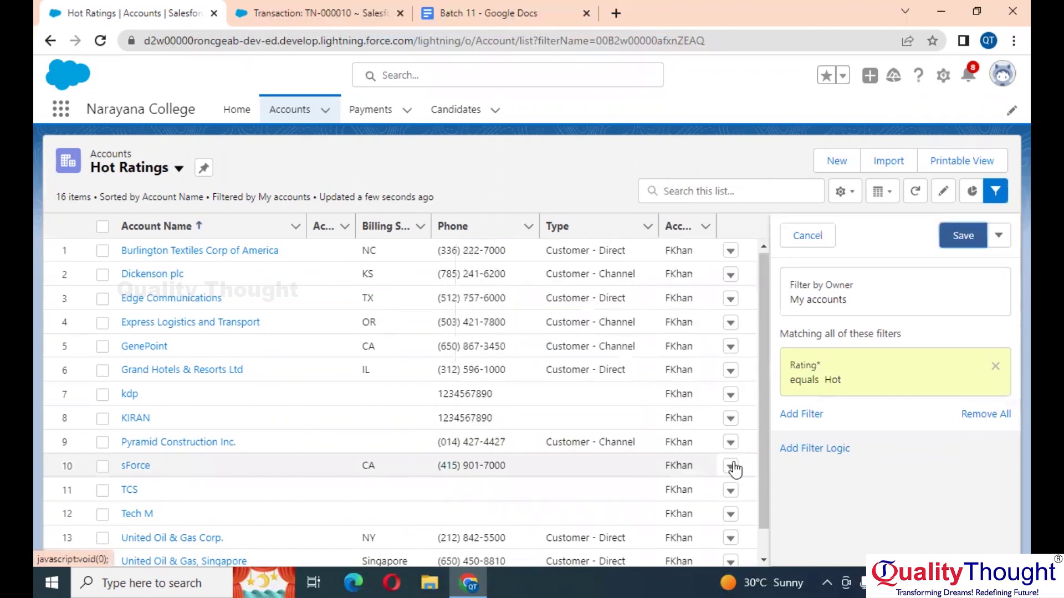
left_click(965, 238)
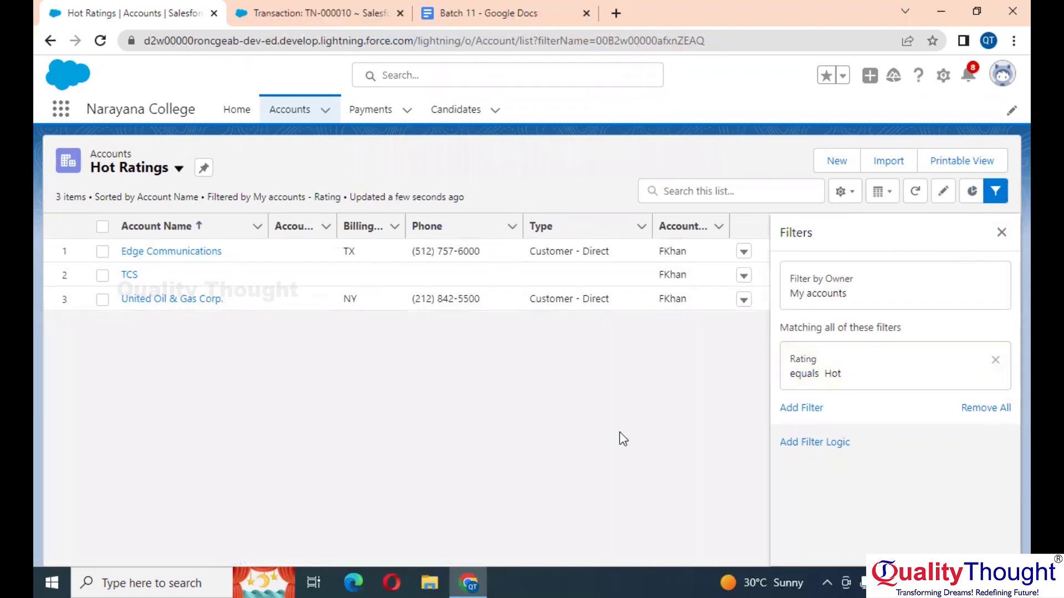
left_click(1001, 232)
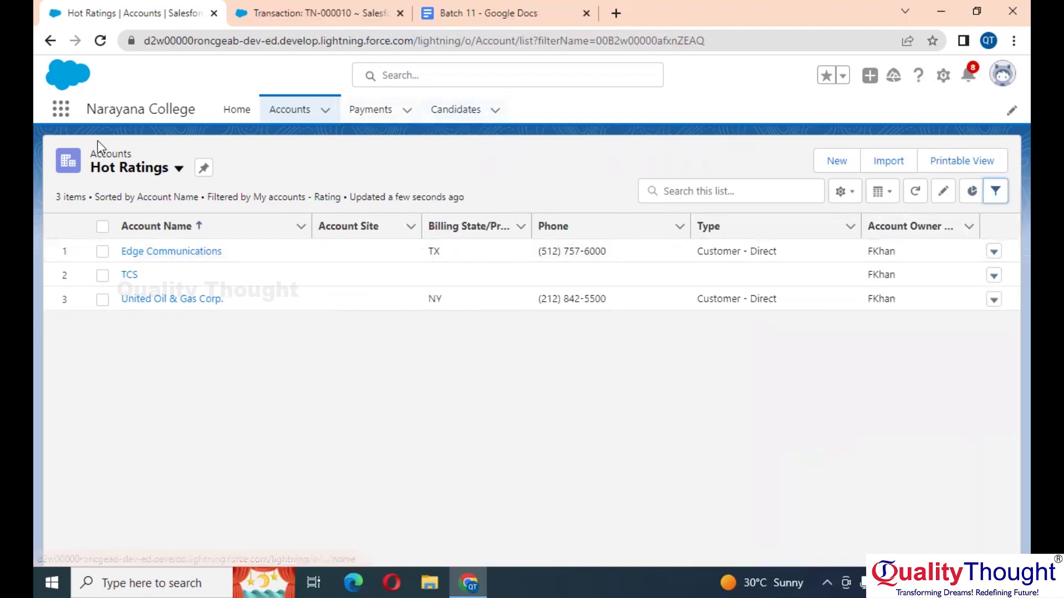
Step: Open the Sales app by searching 'sales' in the App Launcher
left_click(59, 111)
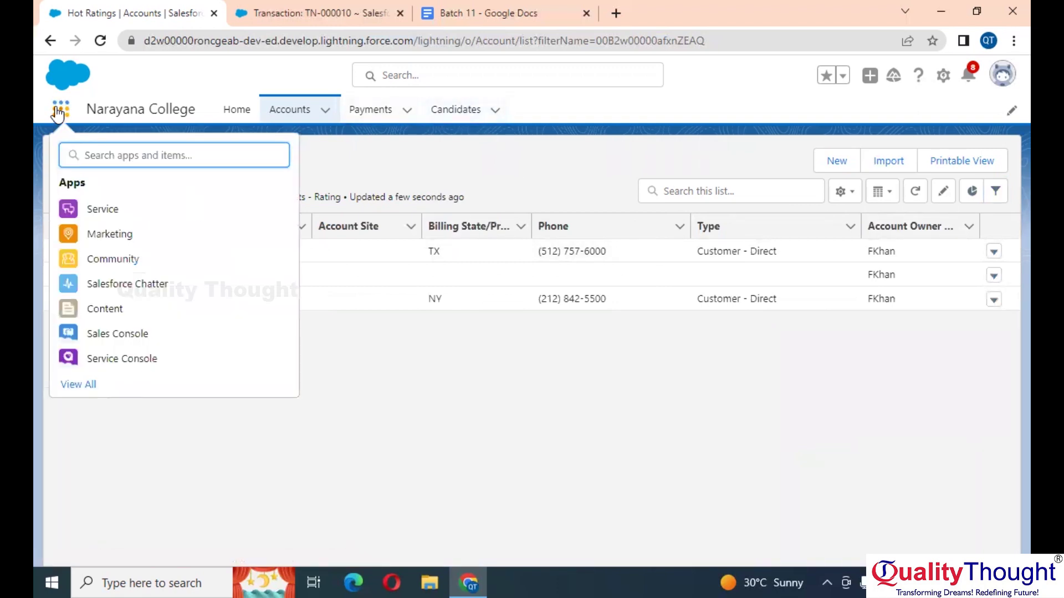
type("sales")
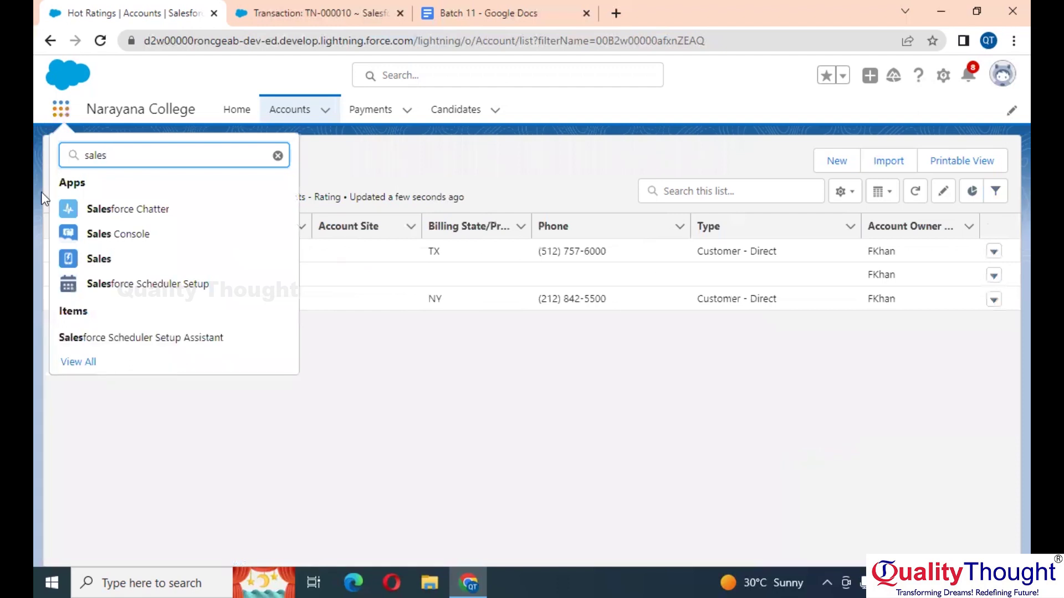
left_click(106, 255)
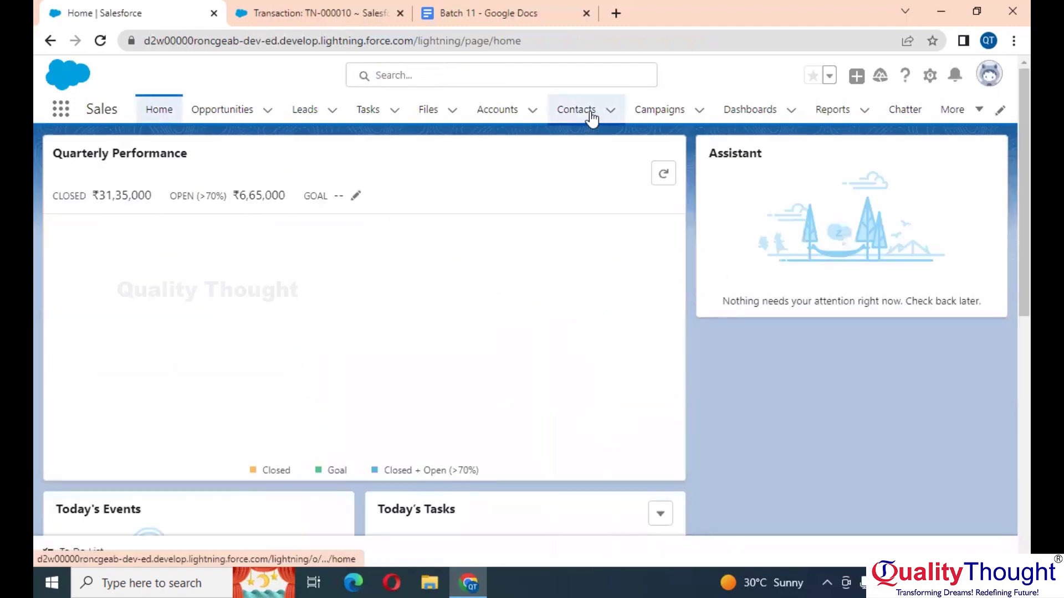
Step: Show the All Opportunities list view of the Opportunities tab, with 31 records
left_click(228, 106)
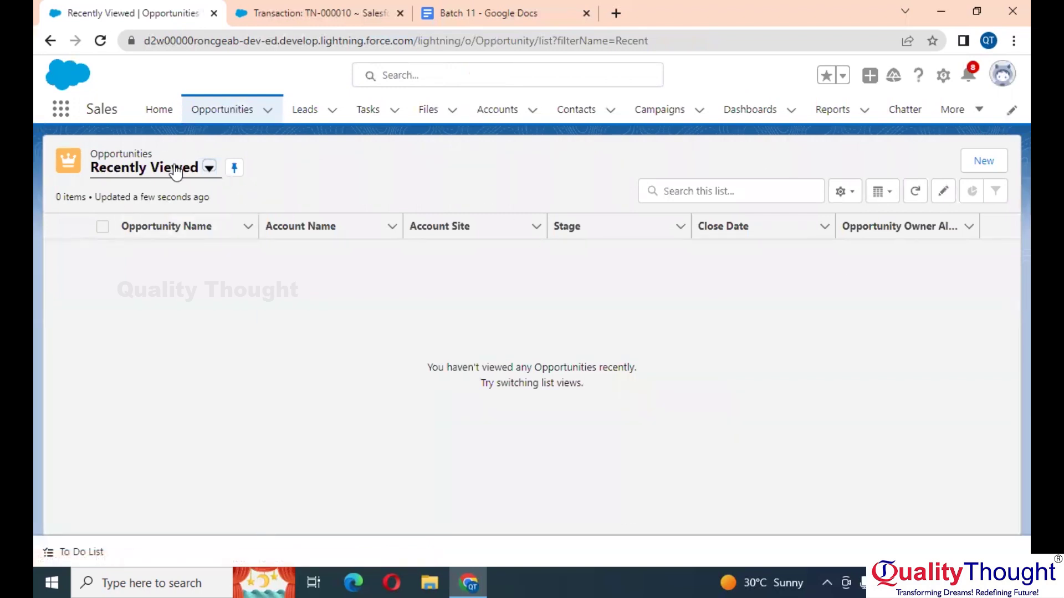
left_click(209, 167)
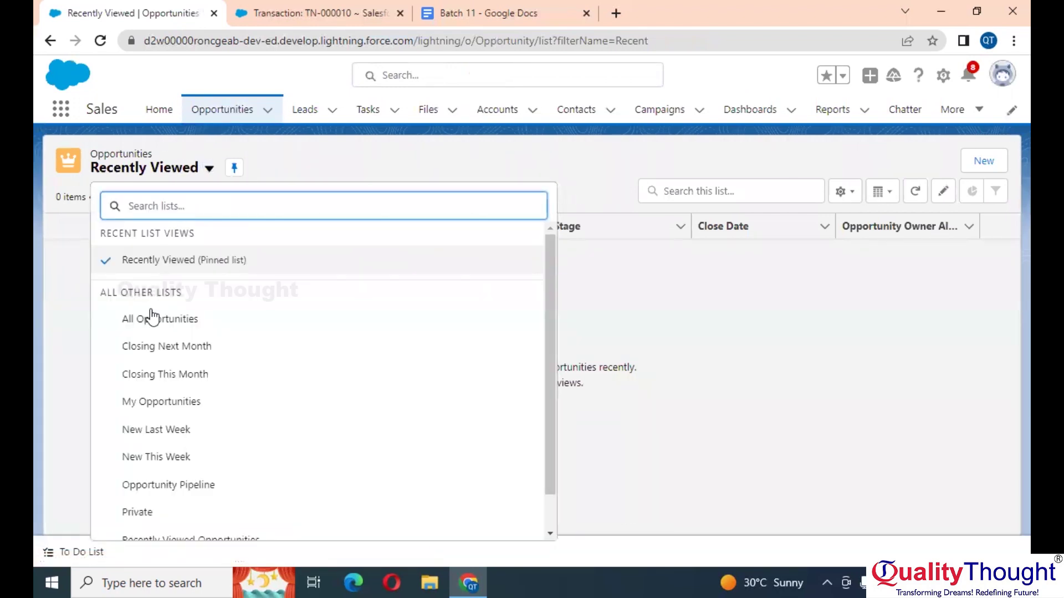
left_click(149, 321)
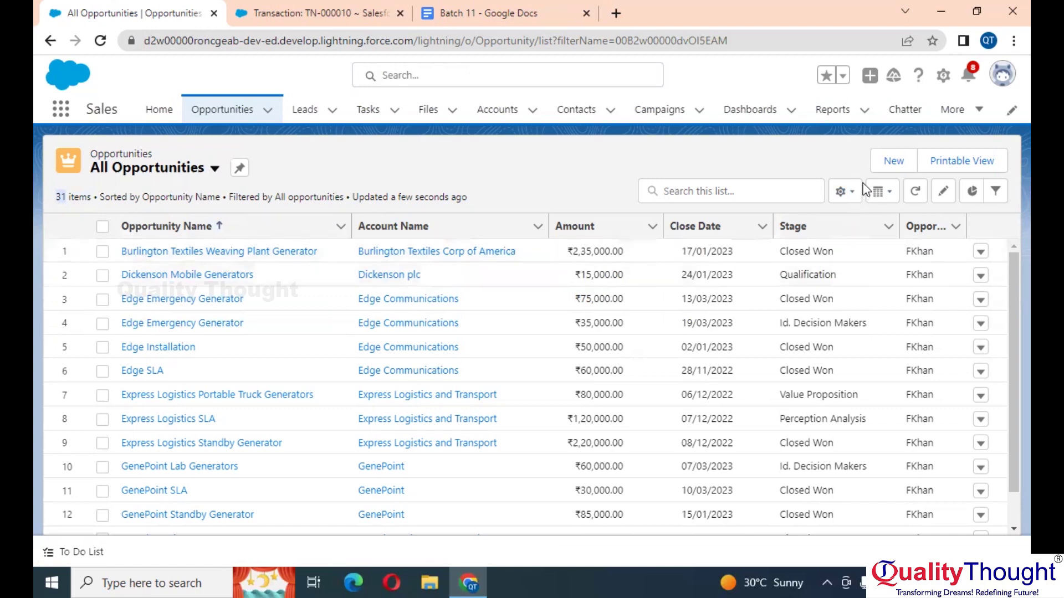
scroll(858, 199, "up", 5)
scroll(858, 198, "right", 3)
scroll(859, 198, "up", 1)
scroll(858, 196, "up", 2)
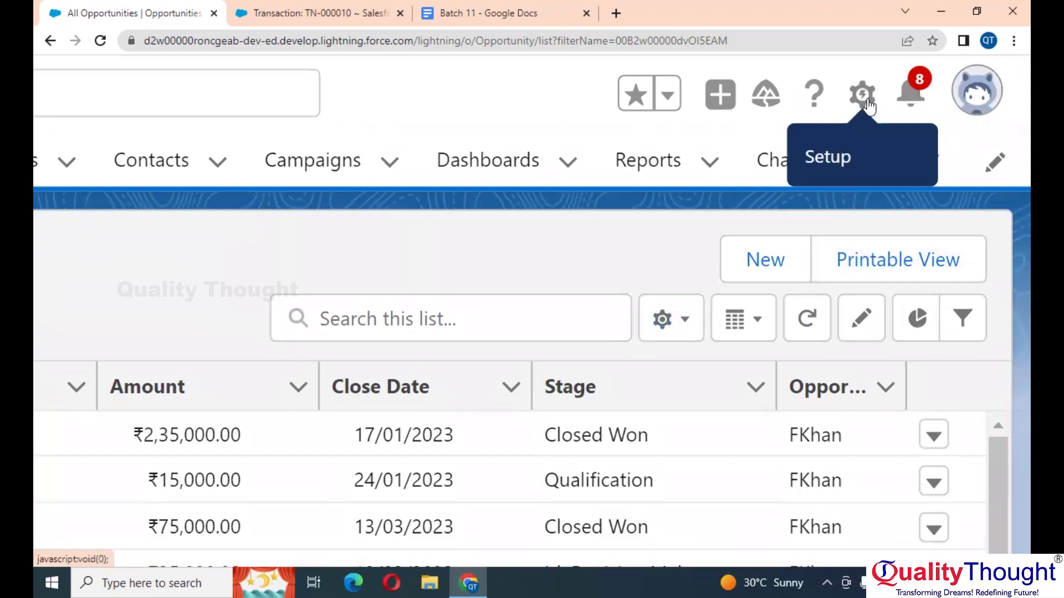
scroll(700, 227, "down", 3)
scroll(649, 325, "down", 2)
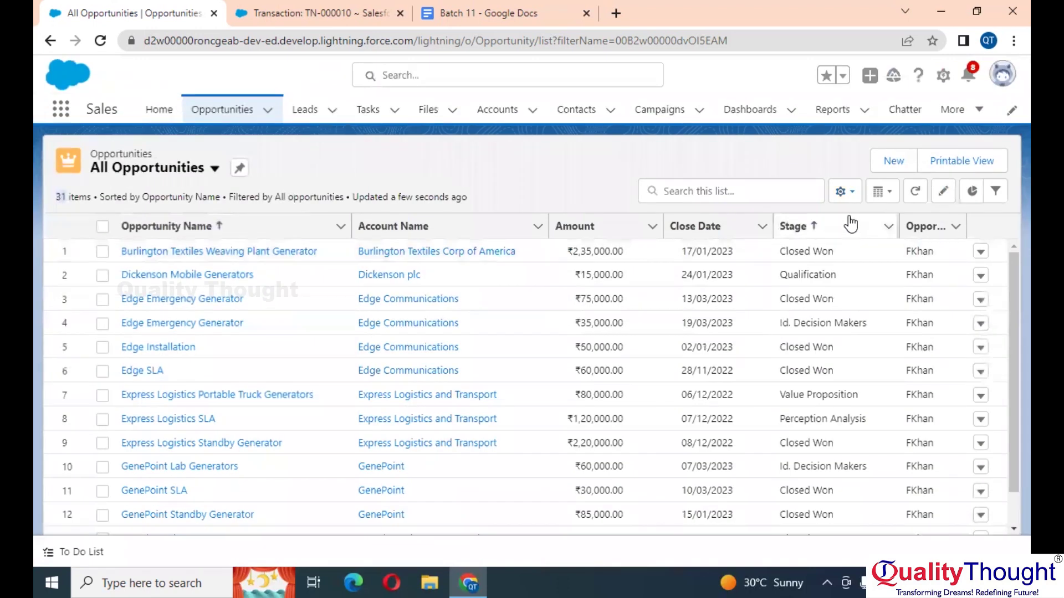
Step: Save a new opportunity list view named 'Amount Greater than 15K', visible only to me
left_click(848, 194)
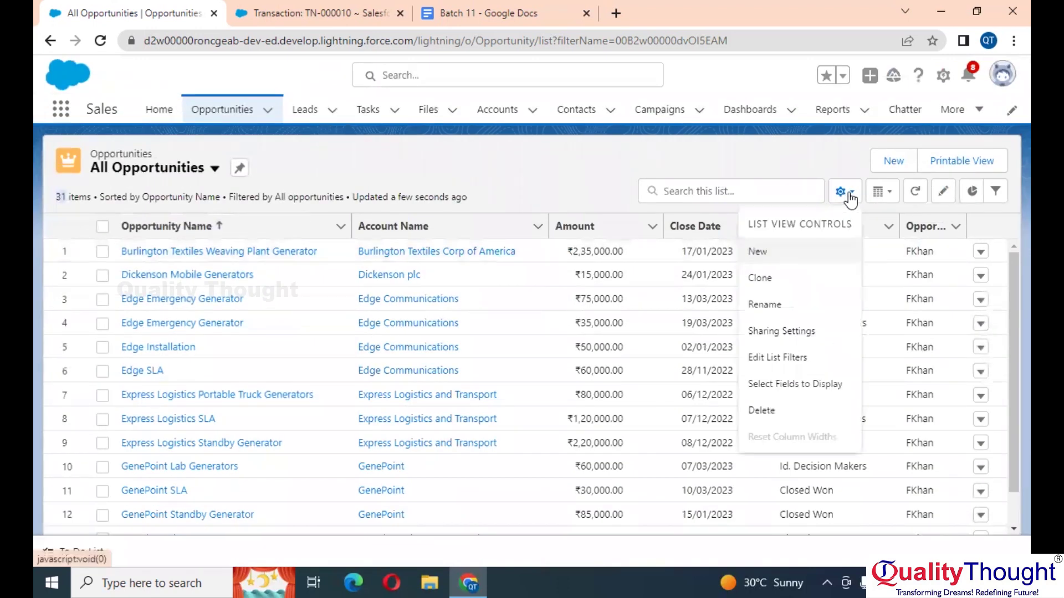
left_click(778, 252)
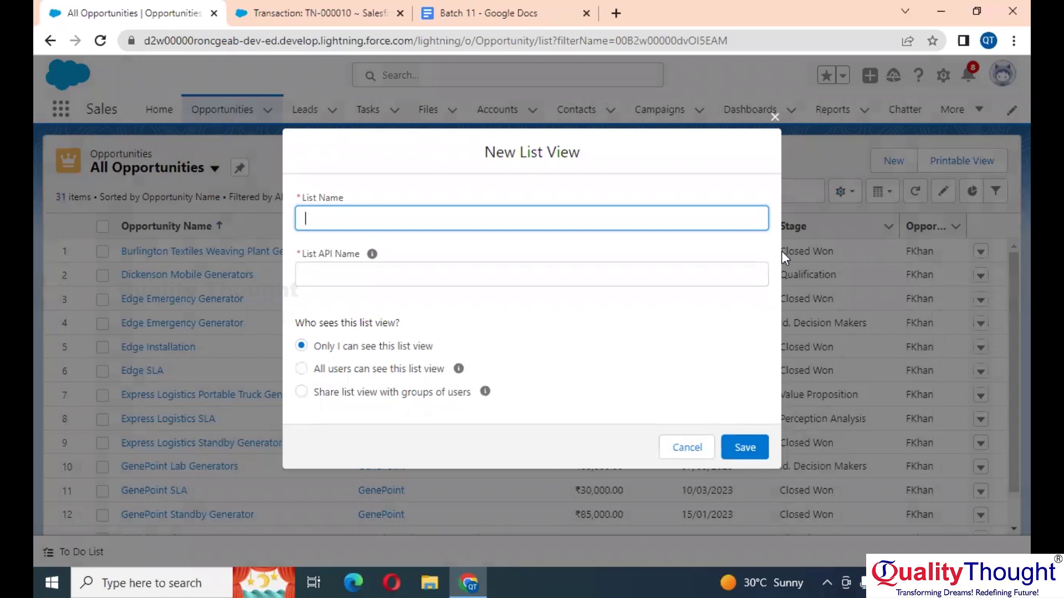
type("Amount Greater than1500")
key("BackSpace")
key("BackSpace")
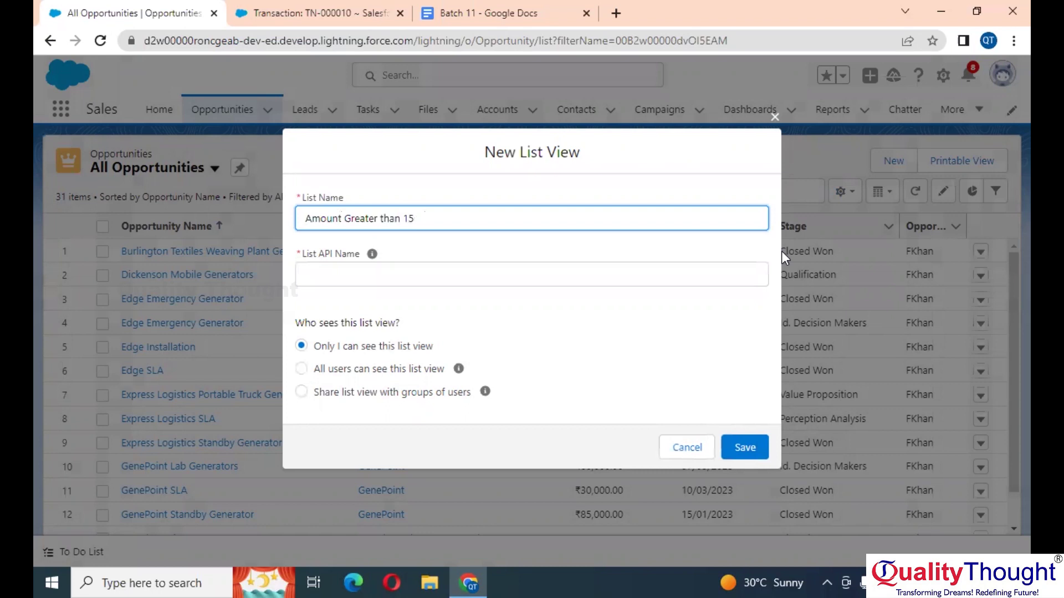
type("K")
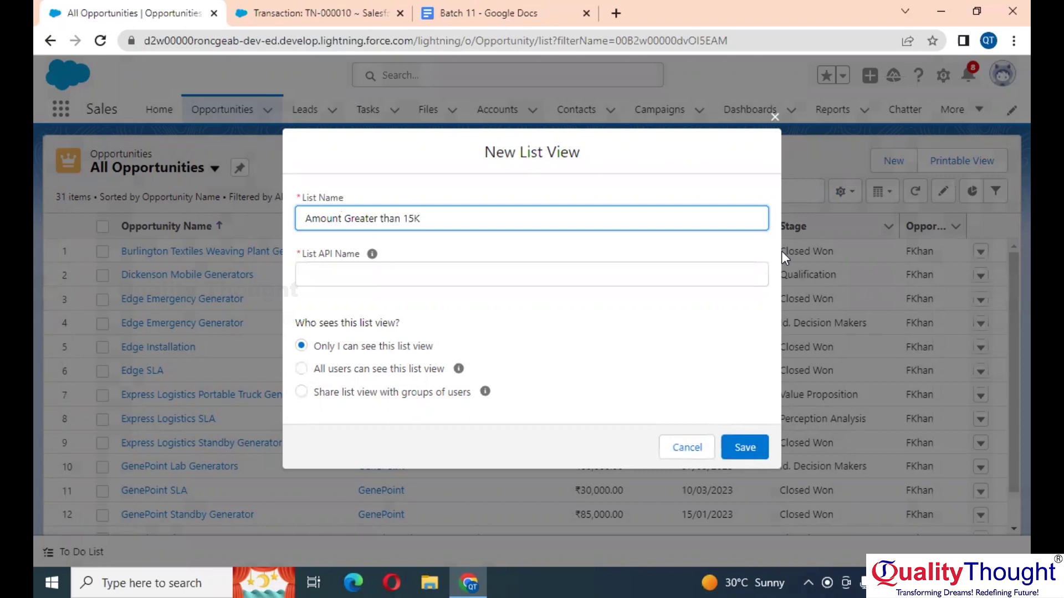
left_click(684, 342)
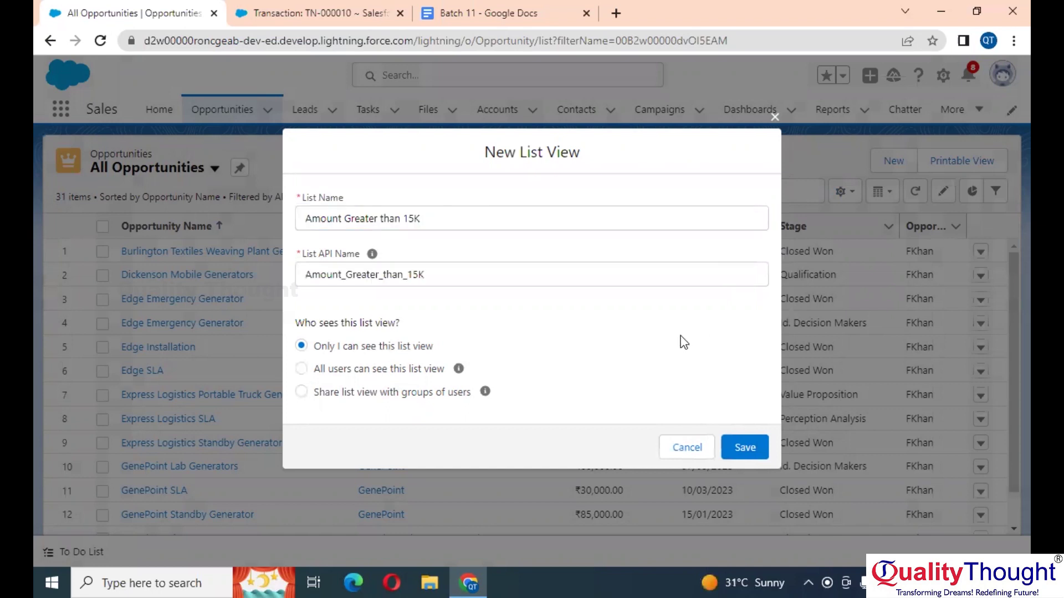
left_click(748, 450)
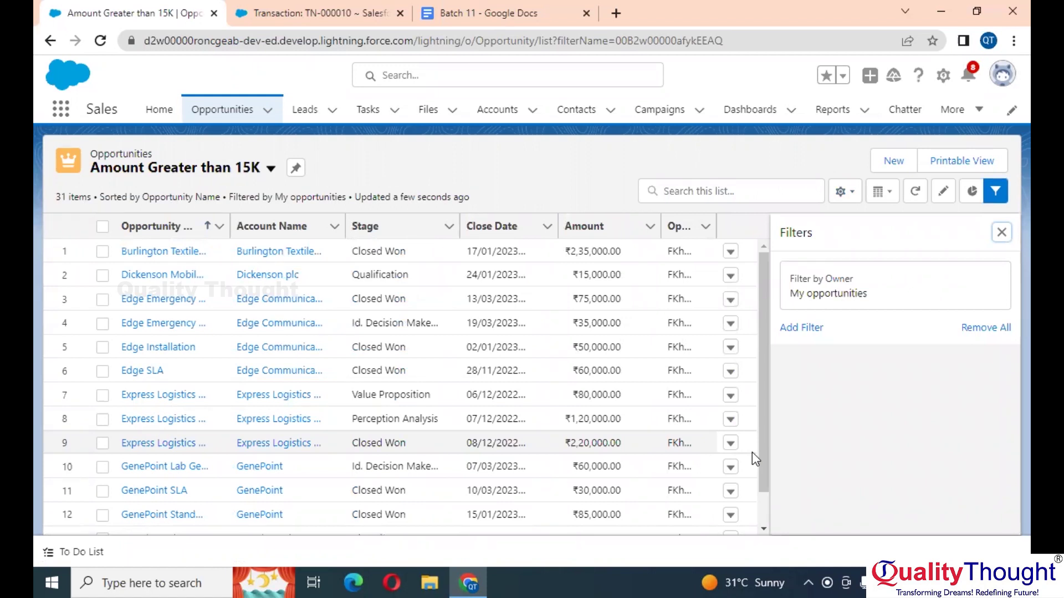
Step: Add an Amount greater or equal 15000 filter and save the list view
left_click(814, 327)
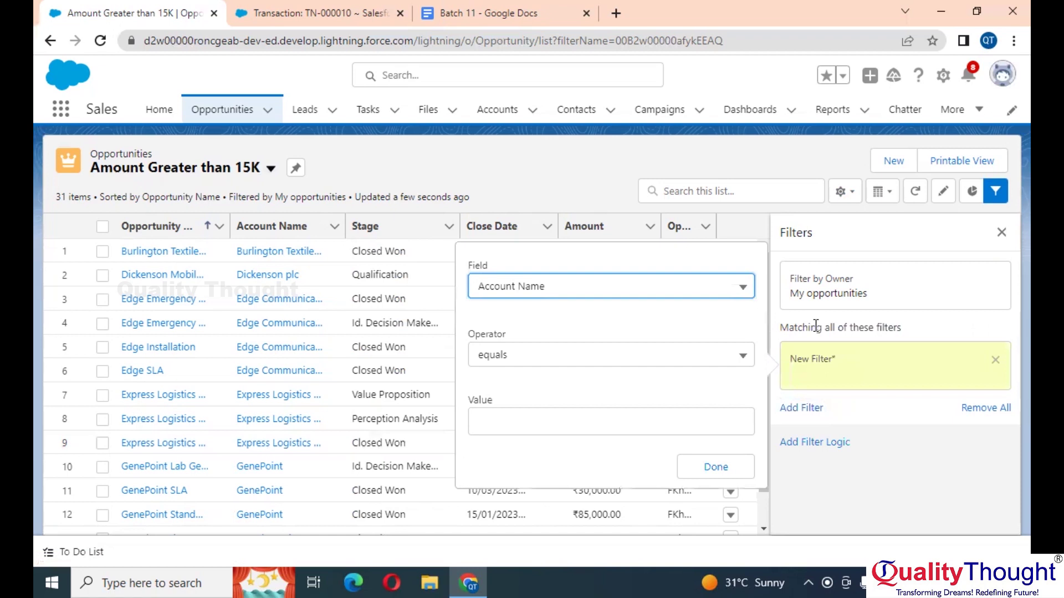
left_click(612, 292)
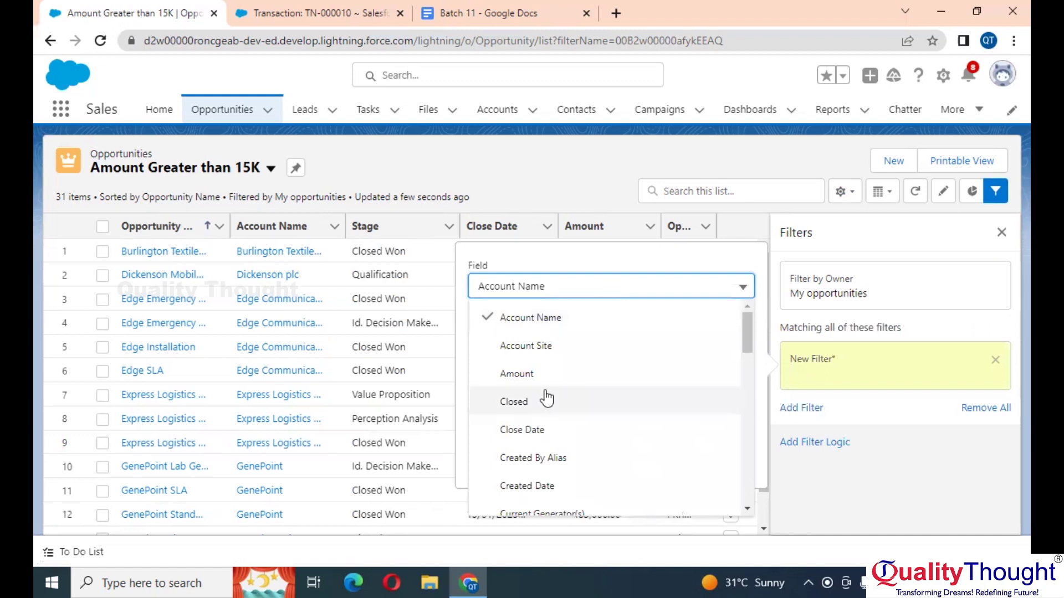
left_click(526, 375)
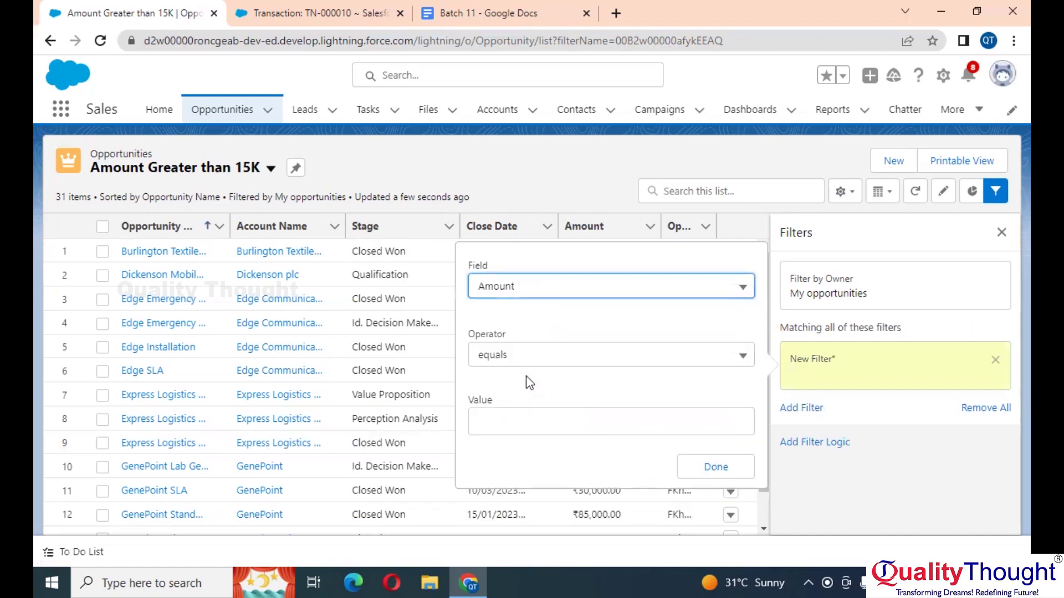
left_click(540, 371)
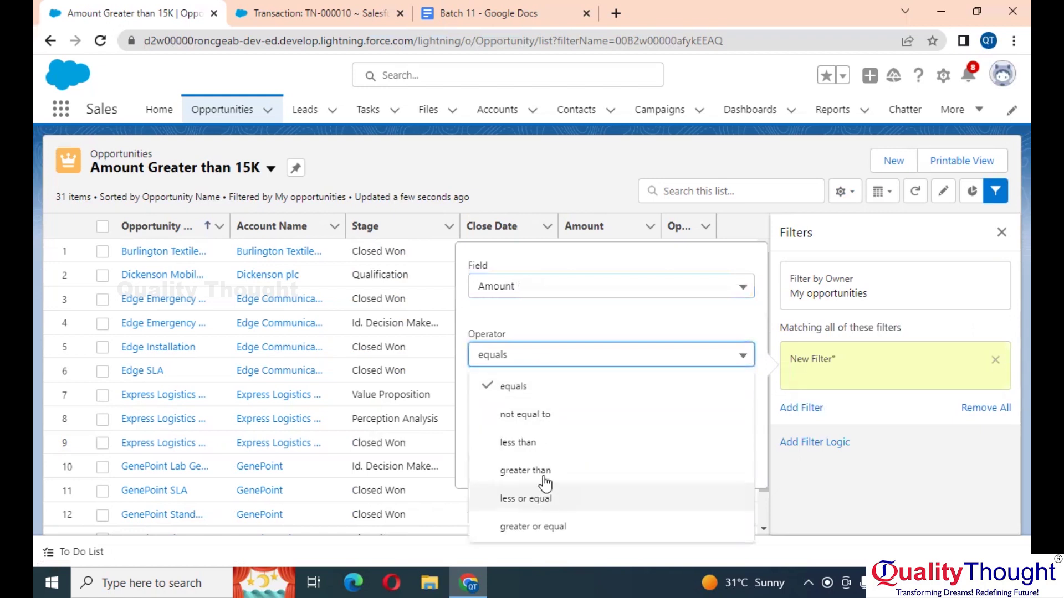
left_click(543, 527)
left_click(565, 418)
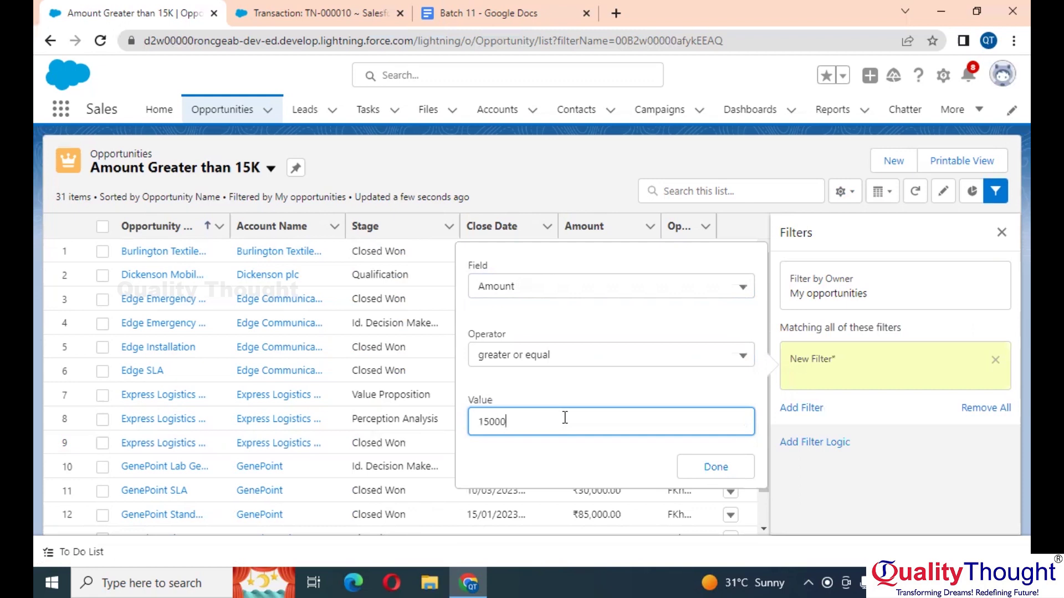
left_click(718, 468)
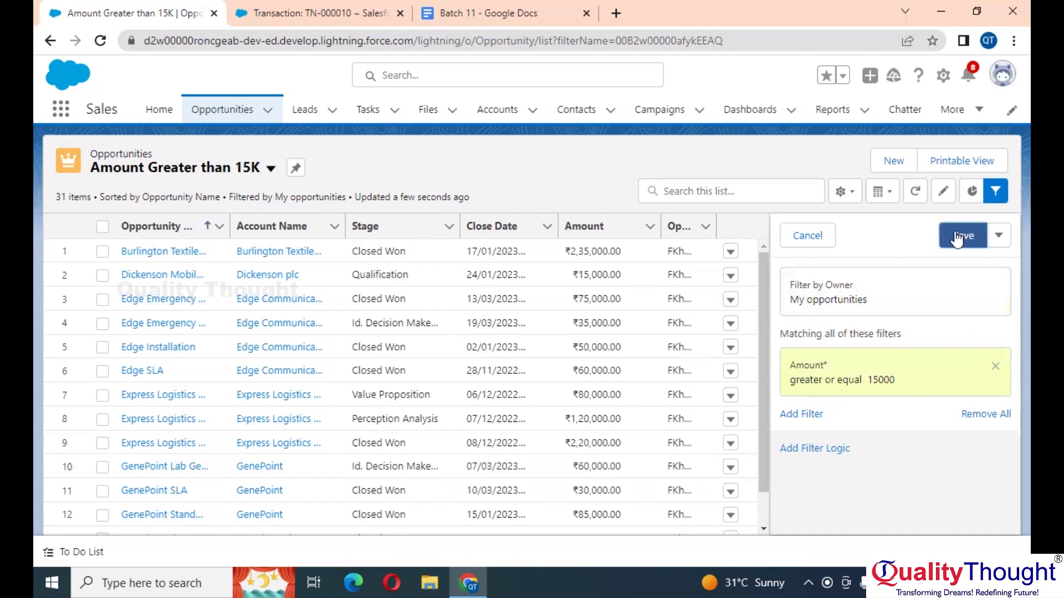
left_click(957, 240)
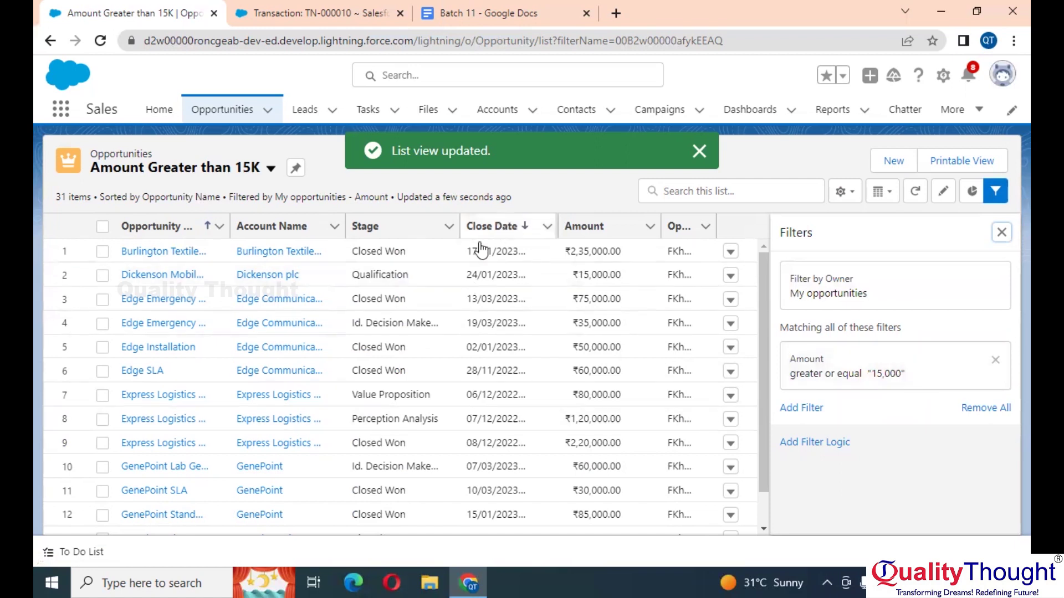
Step: Scroll through the filtered opportunities and open the list view gear menu
scroll(612, 421, "down", 3)
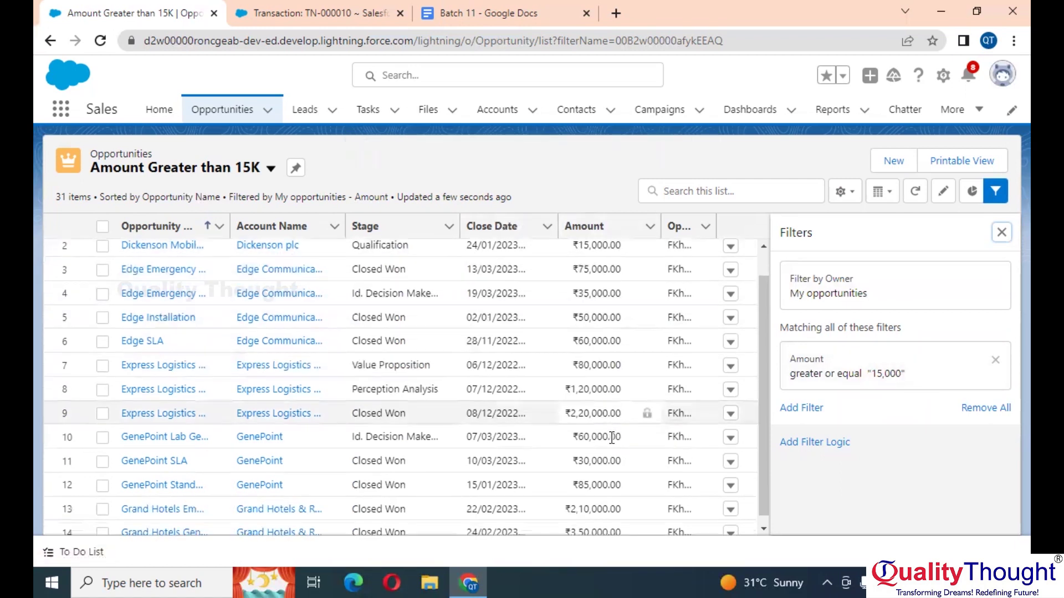
scroll(610, 436, "down", 5)
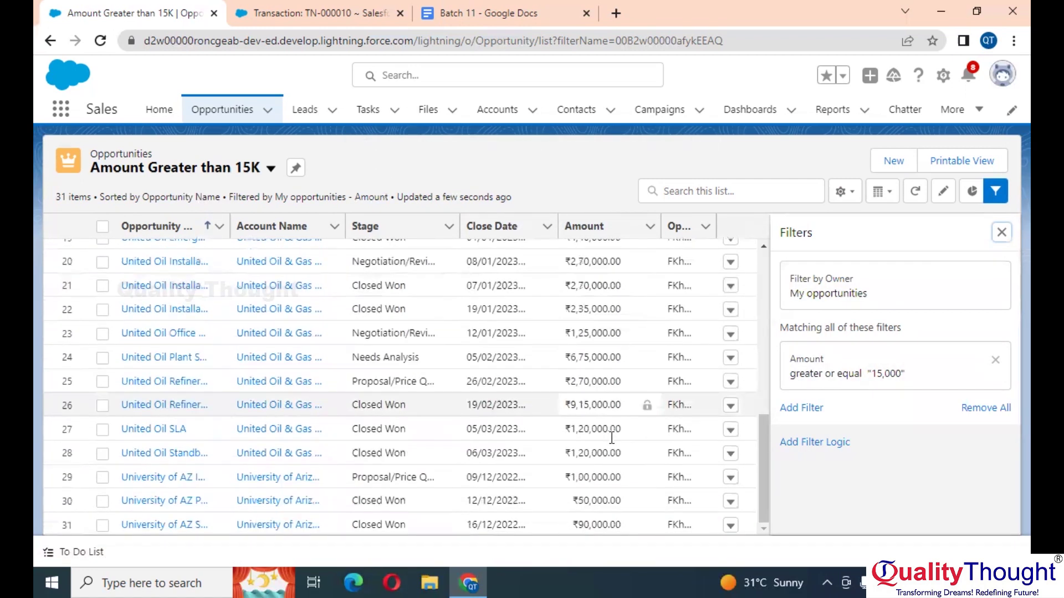
scroll(612, 438, "up", 8)
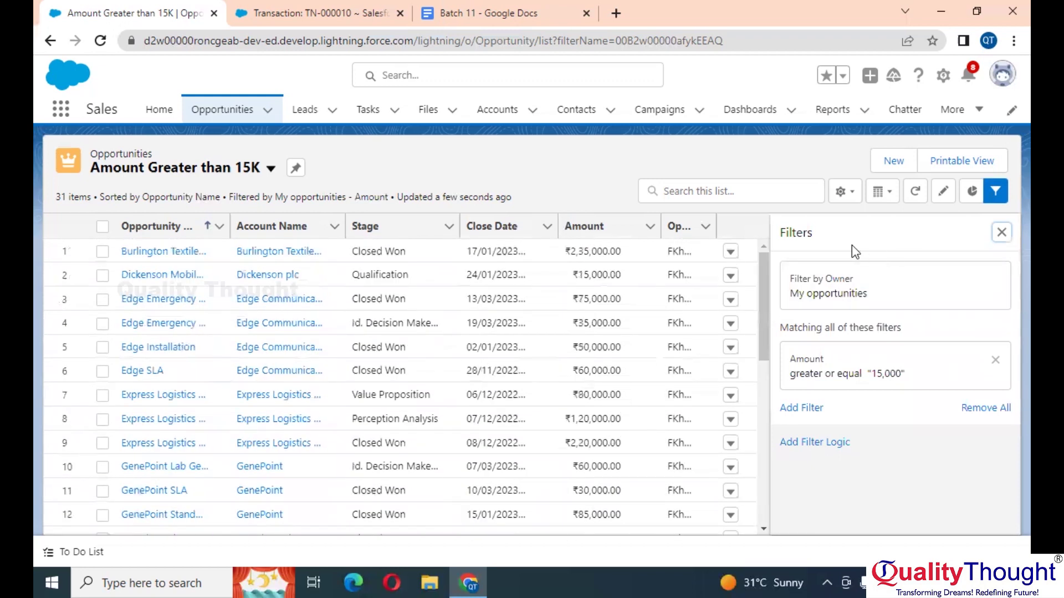
left_click(842, 192)
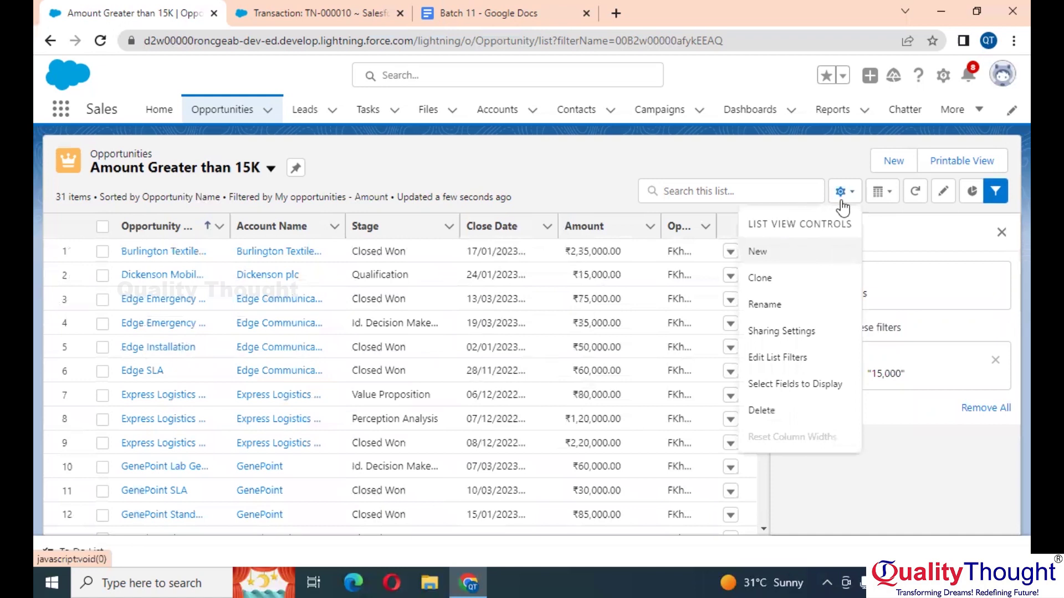
Step: Change the list name from 'Amount Greater than 15K' to 'Amount Greater than 75K' and save
left_click(766, 305)
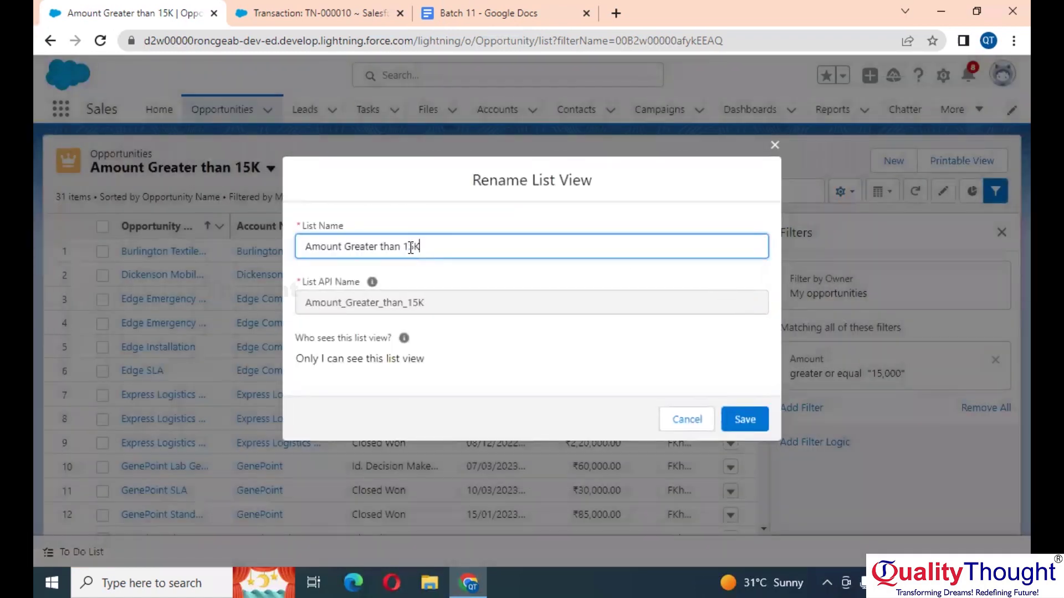
left_click(411, 249)
key("BackSpace")
type("7")
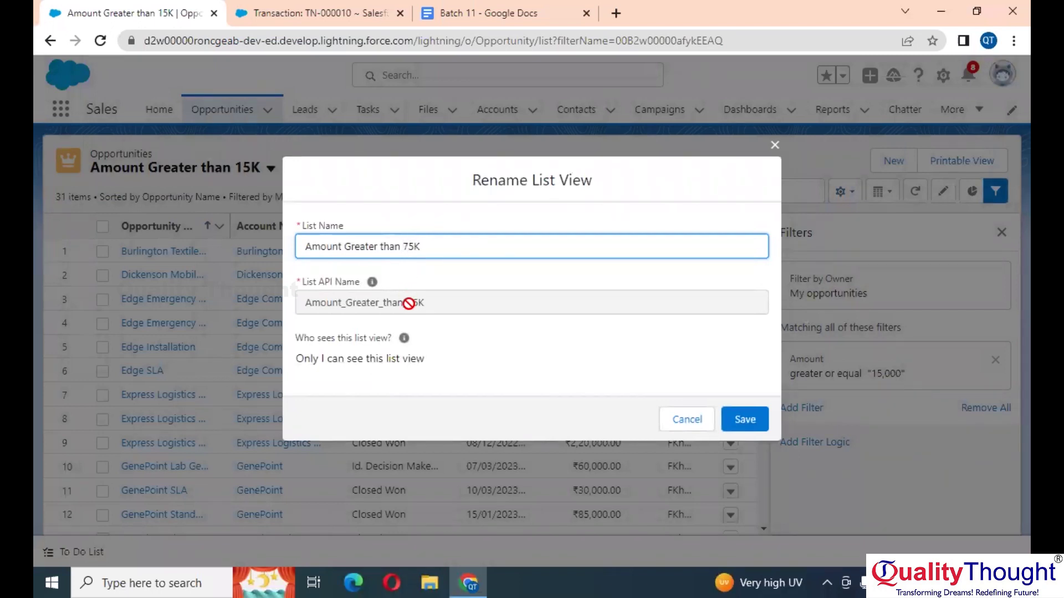
left_click(759, 423)
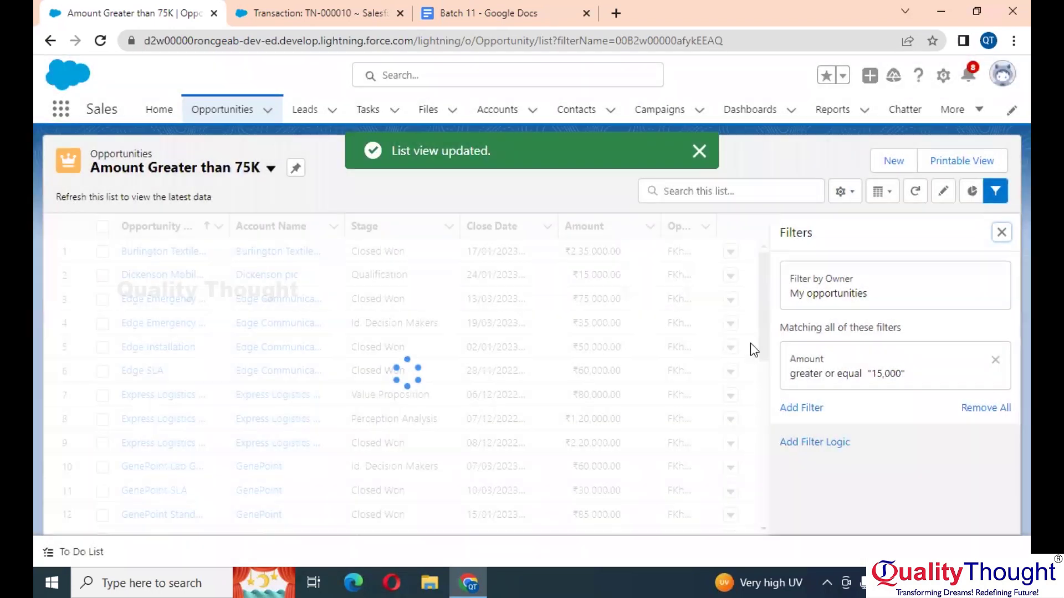
Step: Change the Amount filter value from 15 to 75,000 and save the list's filters
left_click(877, 371)
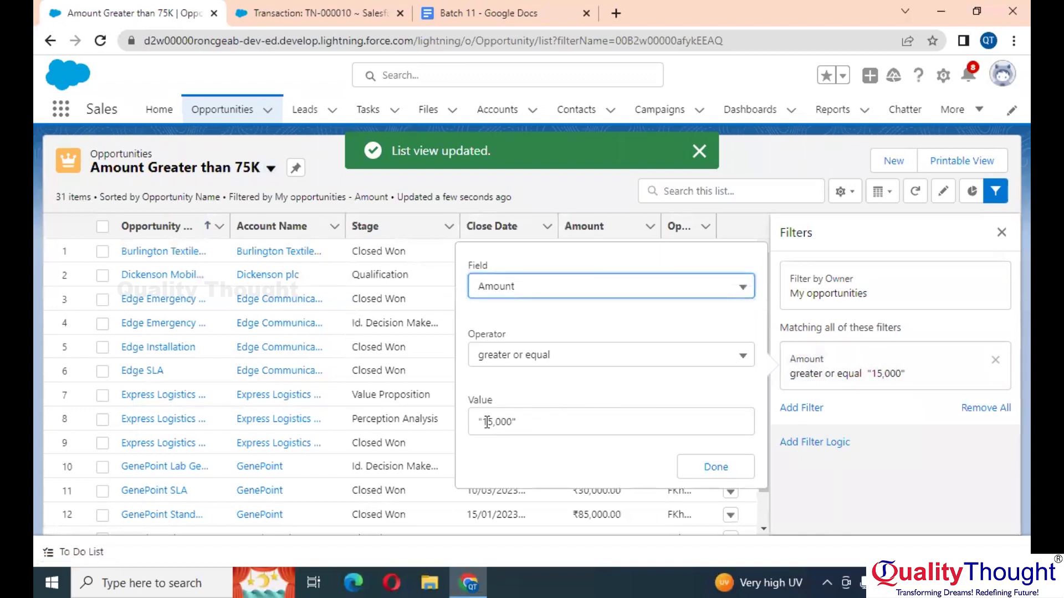
left_click(495, 422)
key("BackSpace")
key("BackSpace")
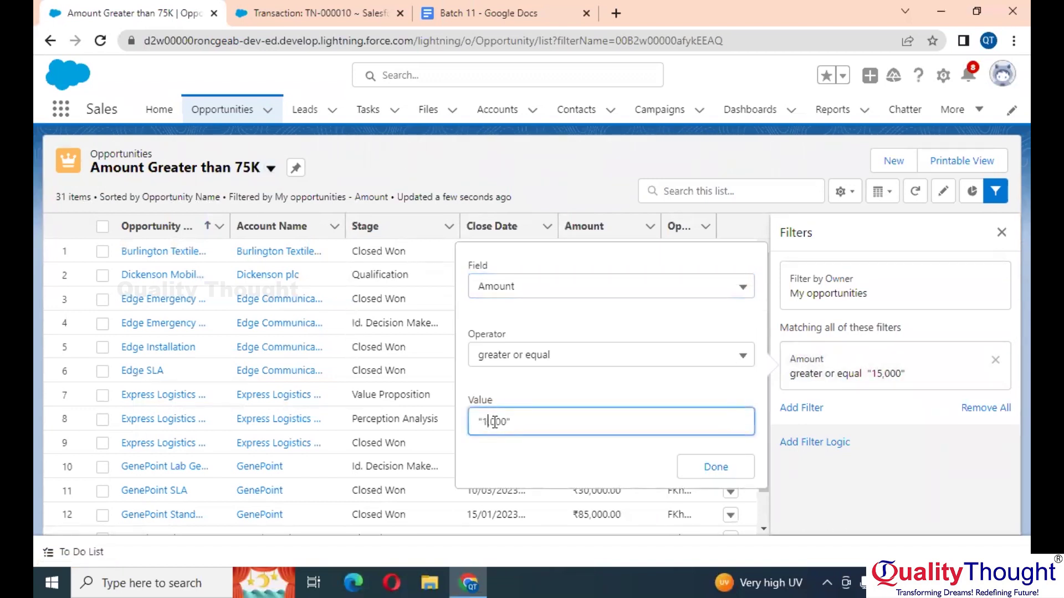
type("75")
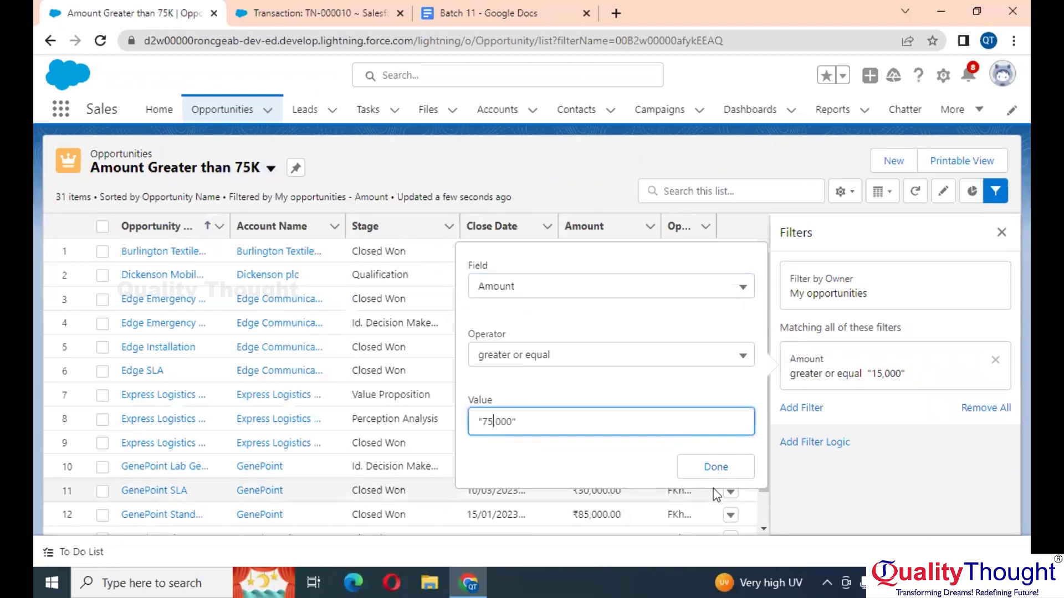
left_click(714, 469)
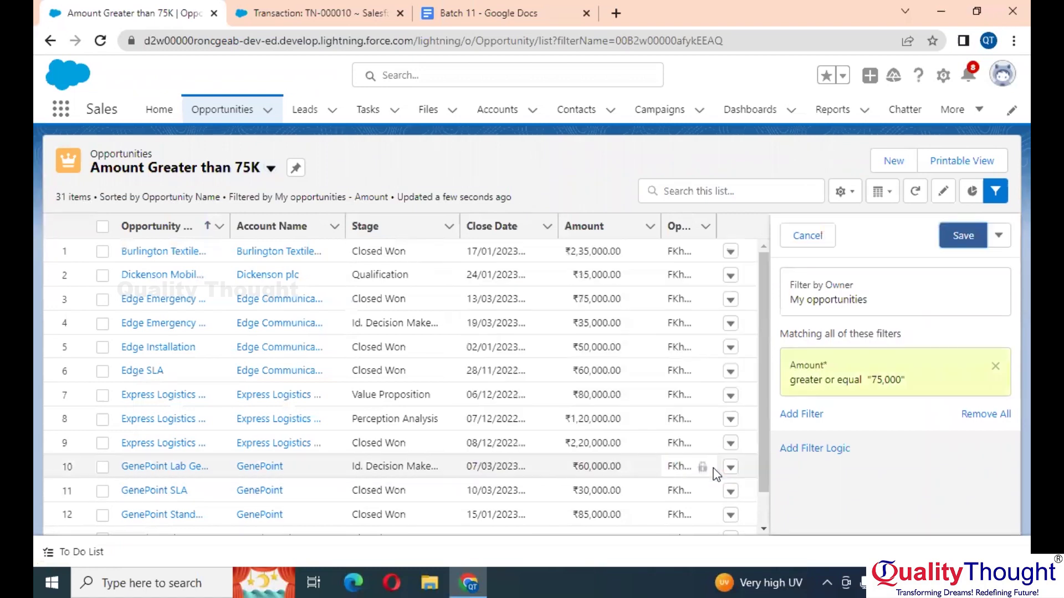
left_click(965, 244)
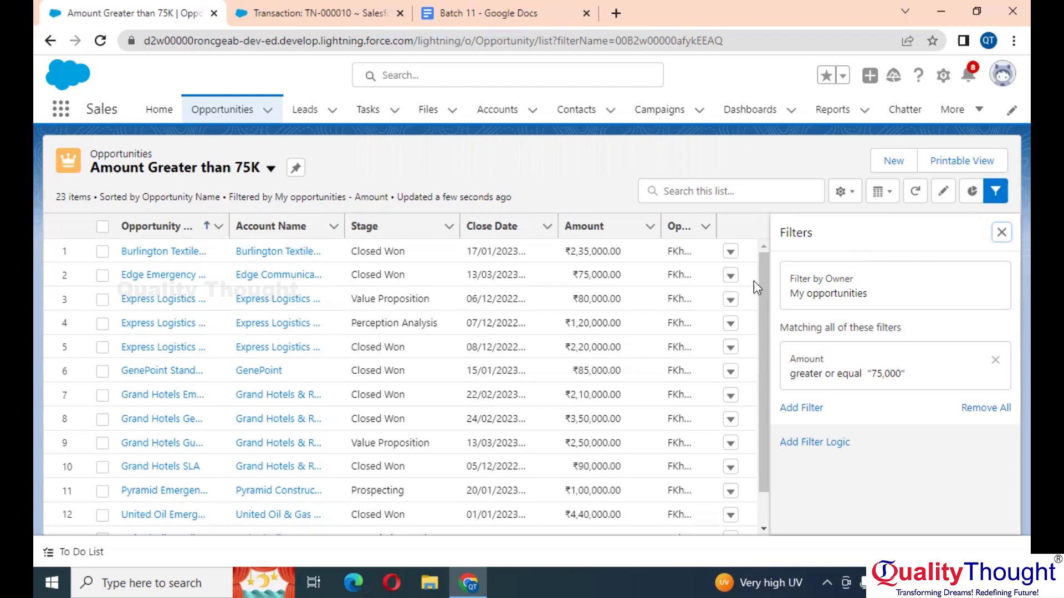
Step: Start a new opportunity and name it TCS opportunity
double_click(383, 276)
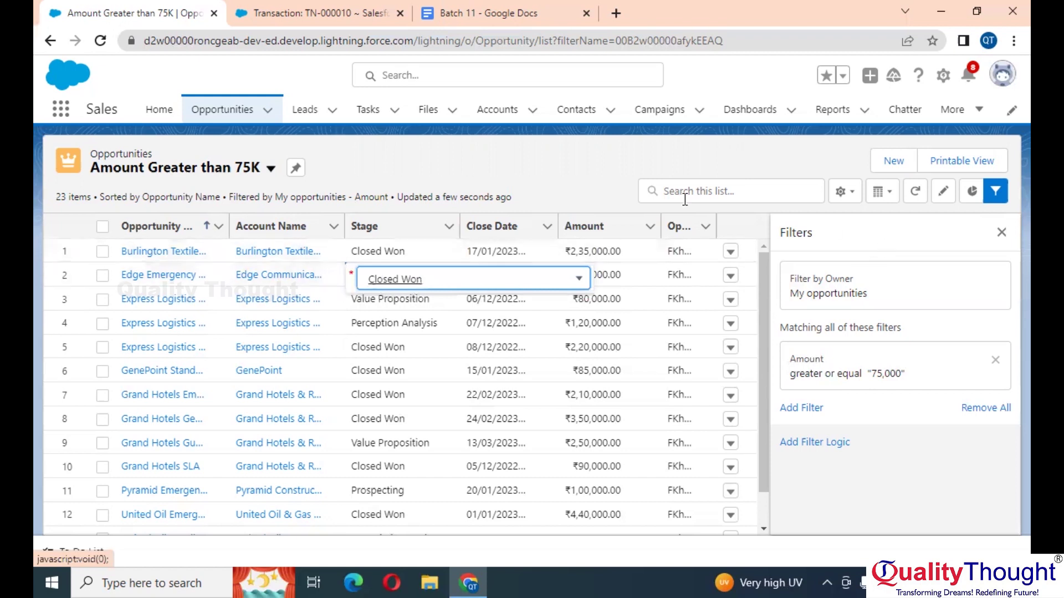
left_click(891, 162)
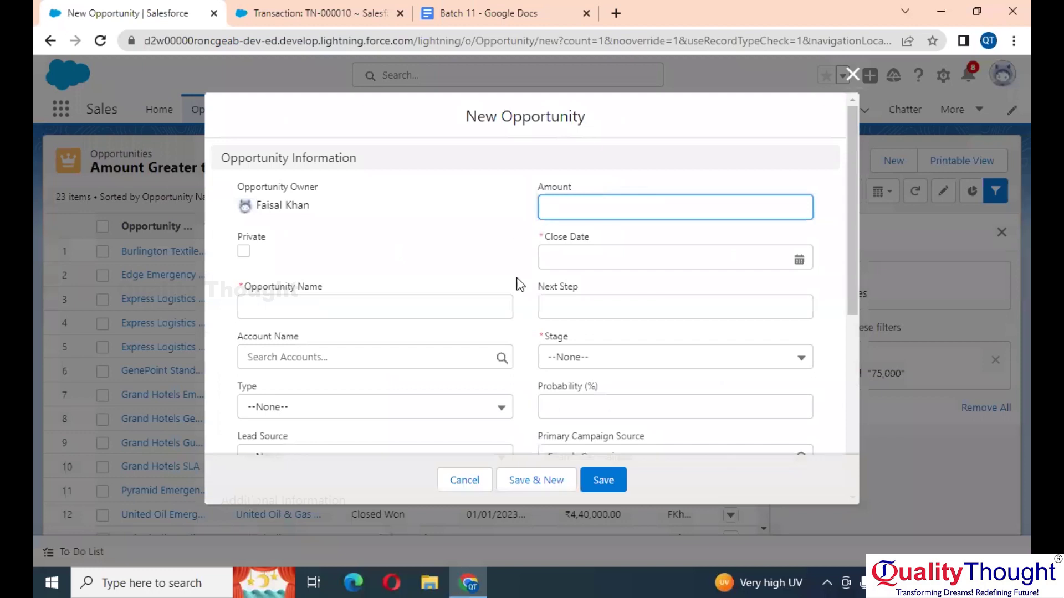
scroll(530, 345, "down", 3)
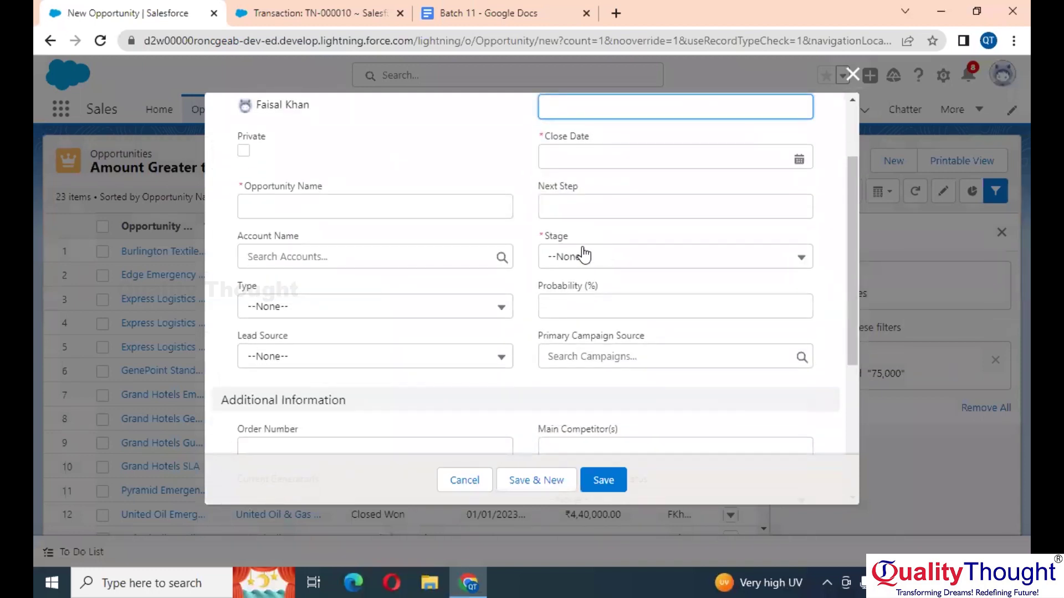
left_click(599, 256)
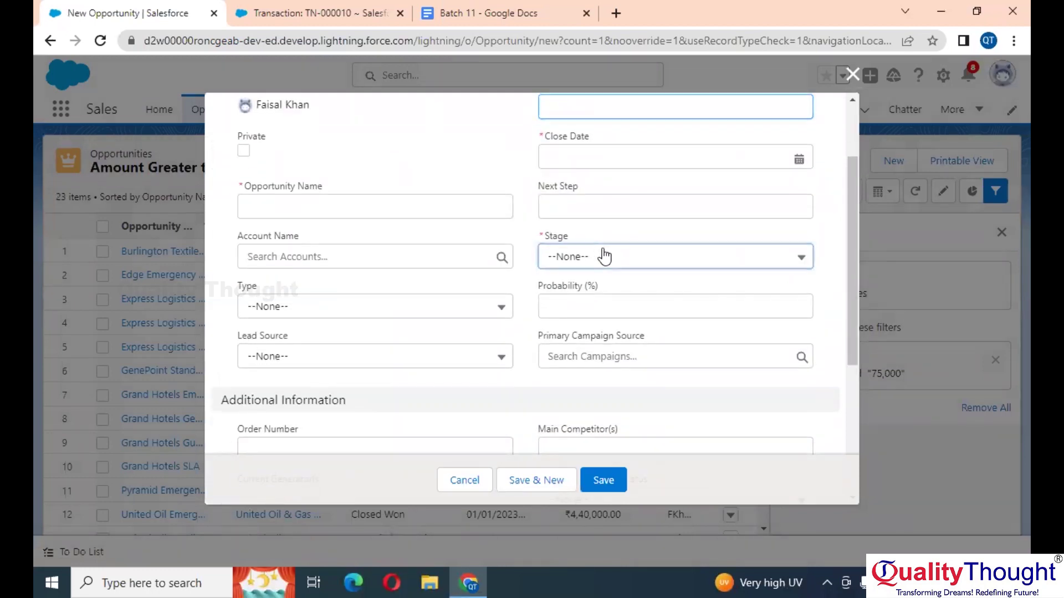
left_click(381, 203)
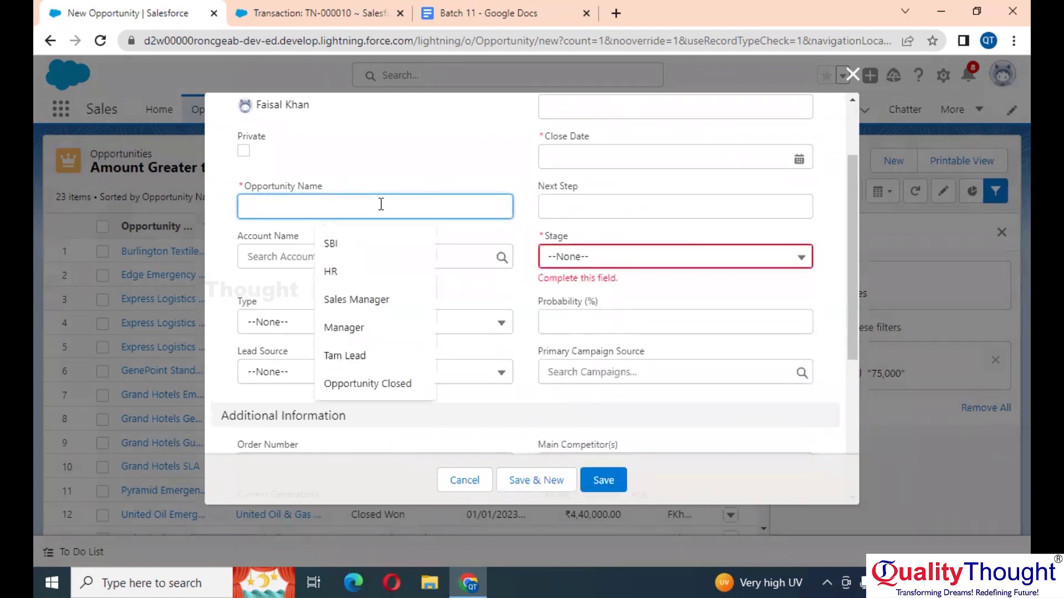
type("TCQ")
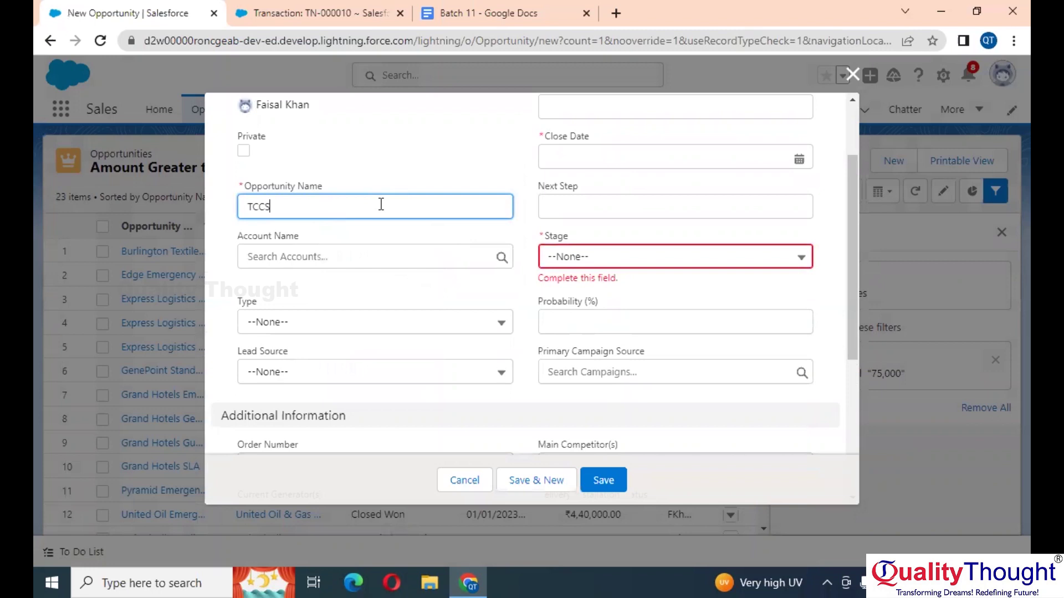
type(" opportunity")
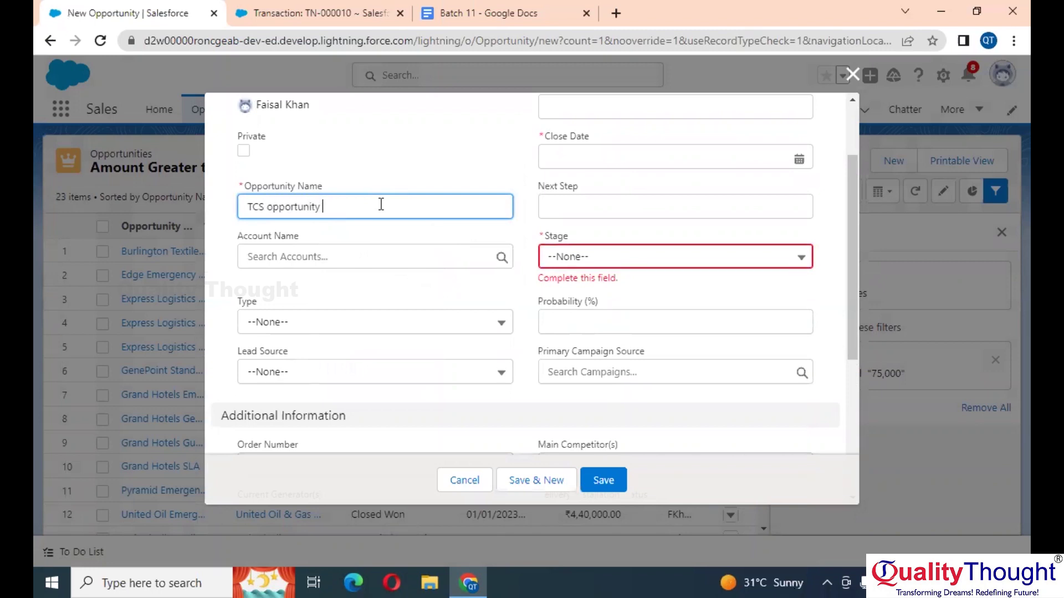
Step: Enter amount 85,000 and choose the Prospecting stage
scroll(381, 204, "up", 2)
left_click(632, 176)
type("85,00")
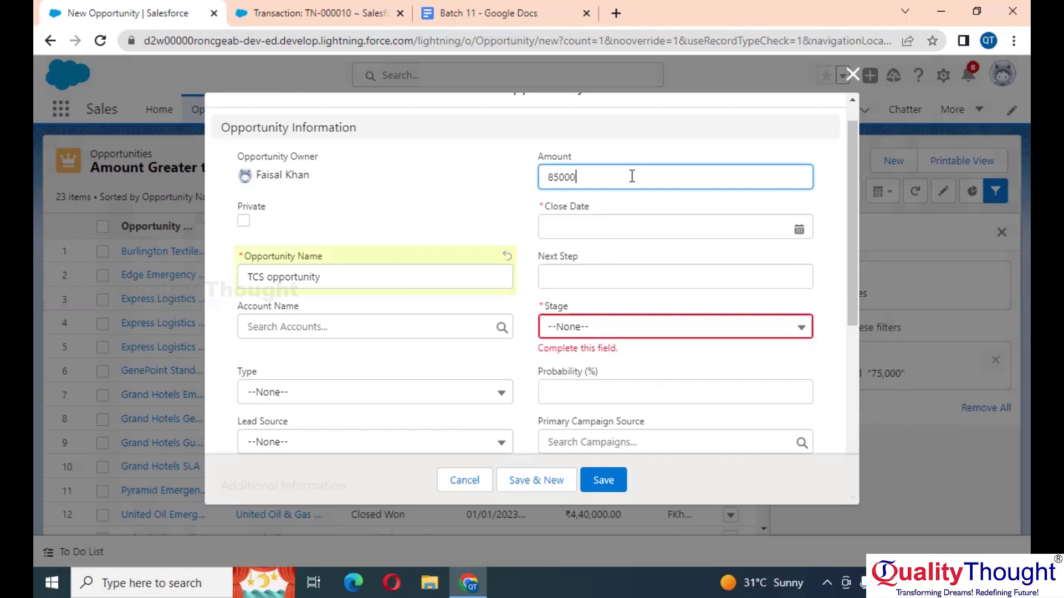
type("0")
left_click(689, 332)
left_click(594, 385)
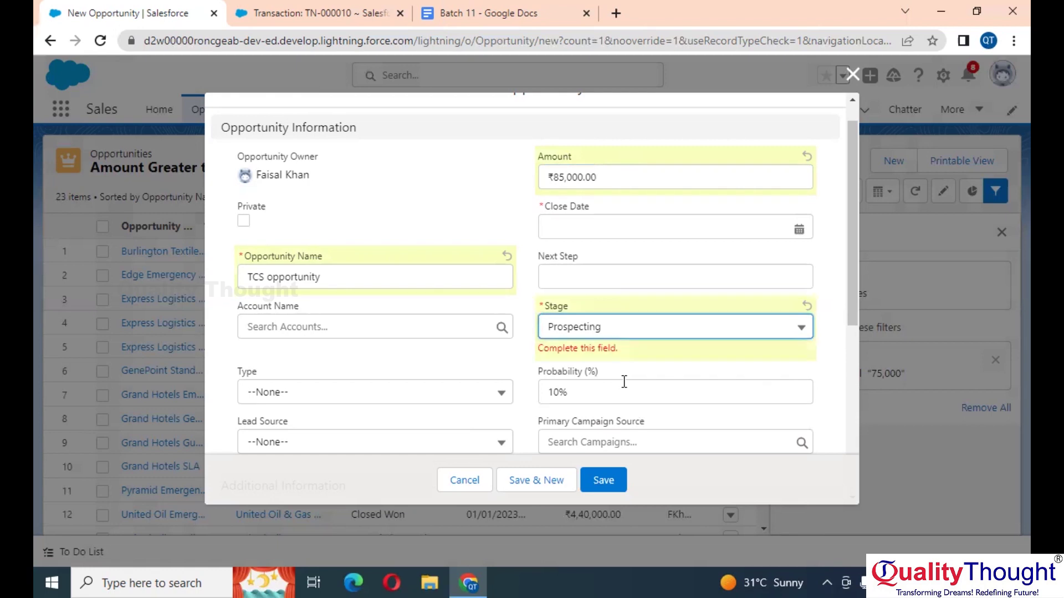
left_click(606, 481)
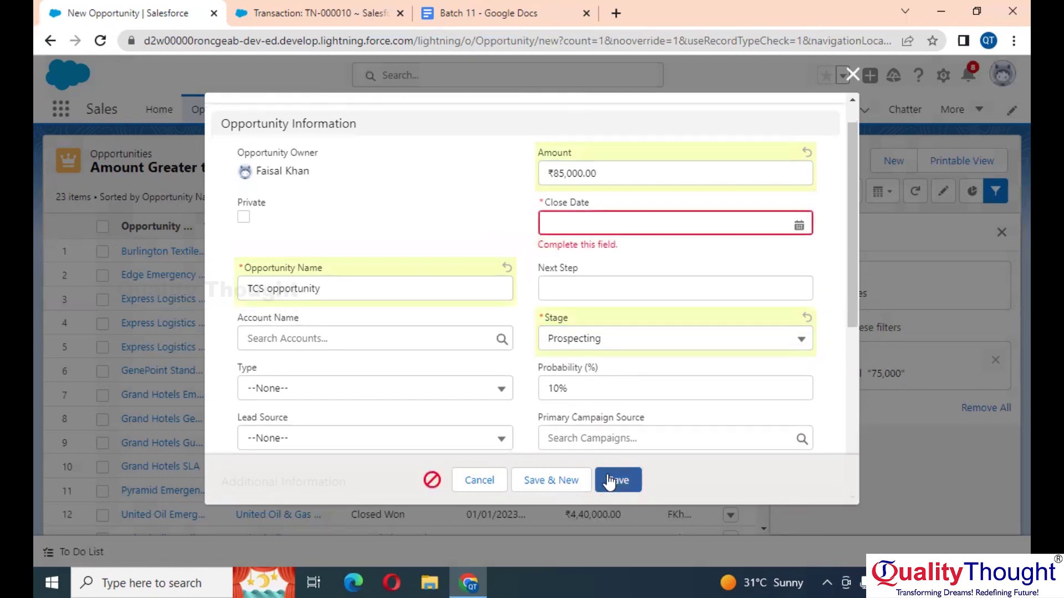
Step: Pick close date 23/03/2023 from the calendar and save the opportunity
left_click(635, 229)
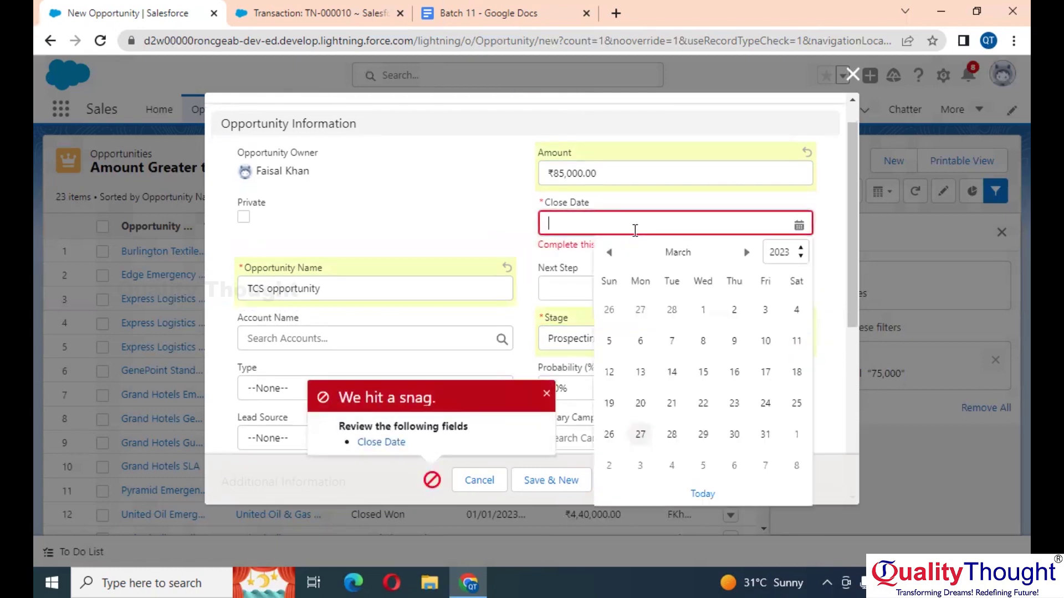
left_click(733, 405)
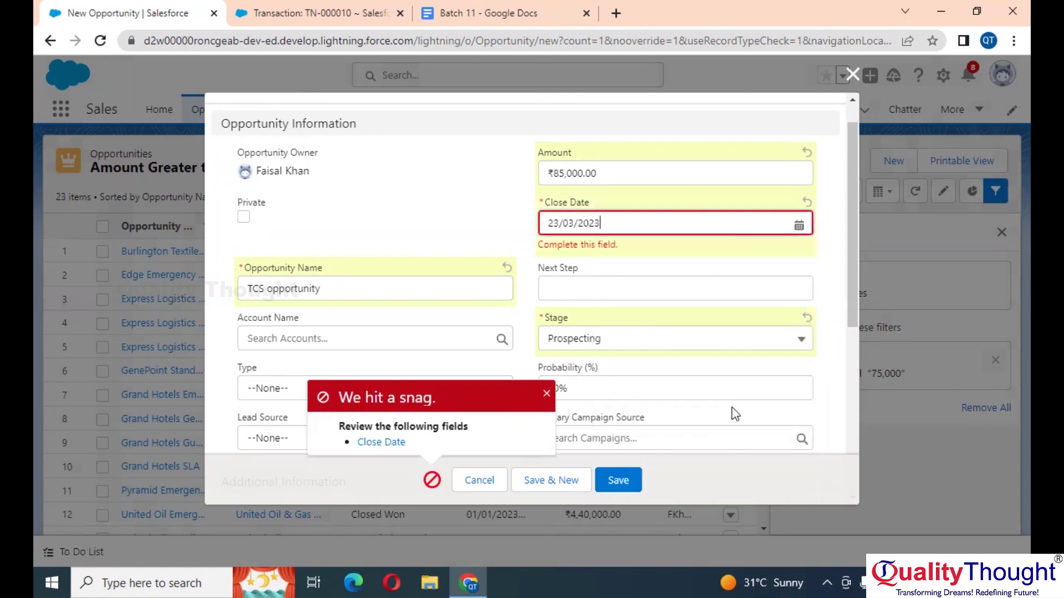
left_click(614, 491)
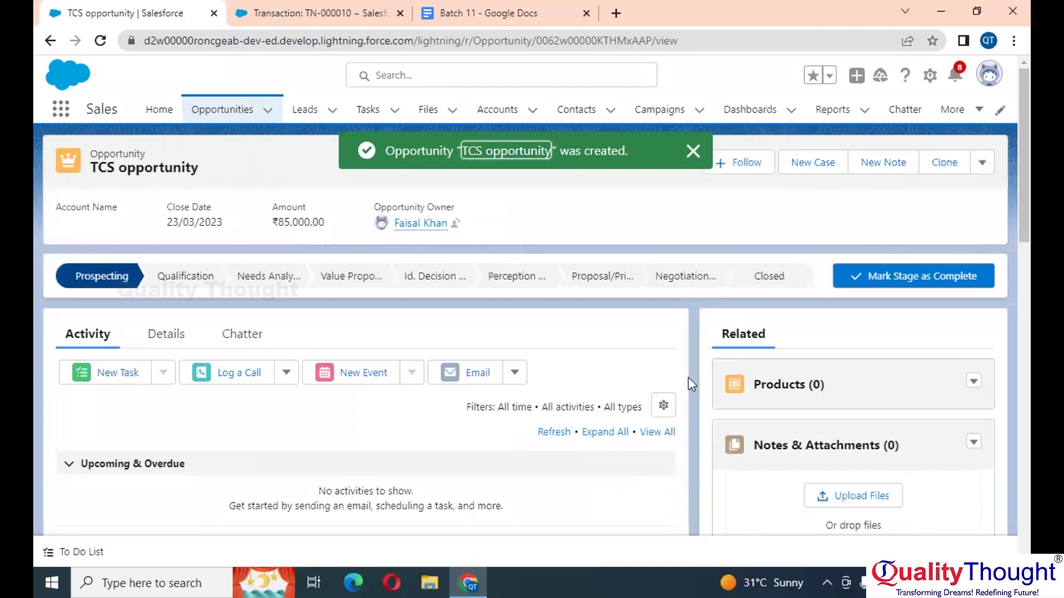
Step: Switch the Opportunities tab to the Amount Greater than 75K list view and show its filters
left_click(209, 111)
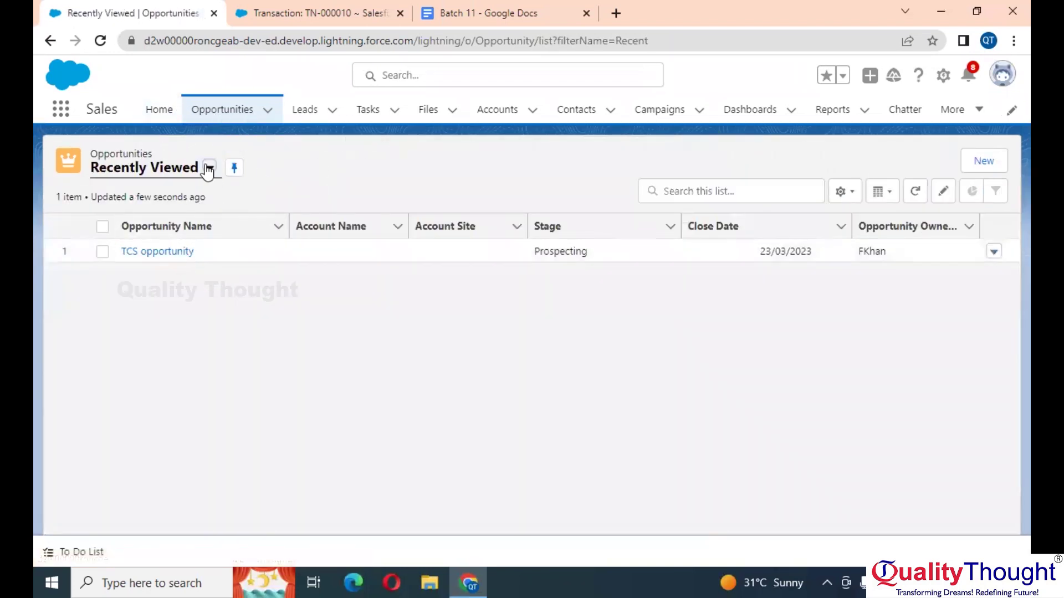
left_click(209, 168)
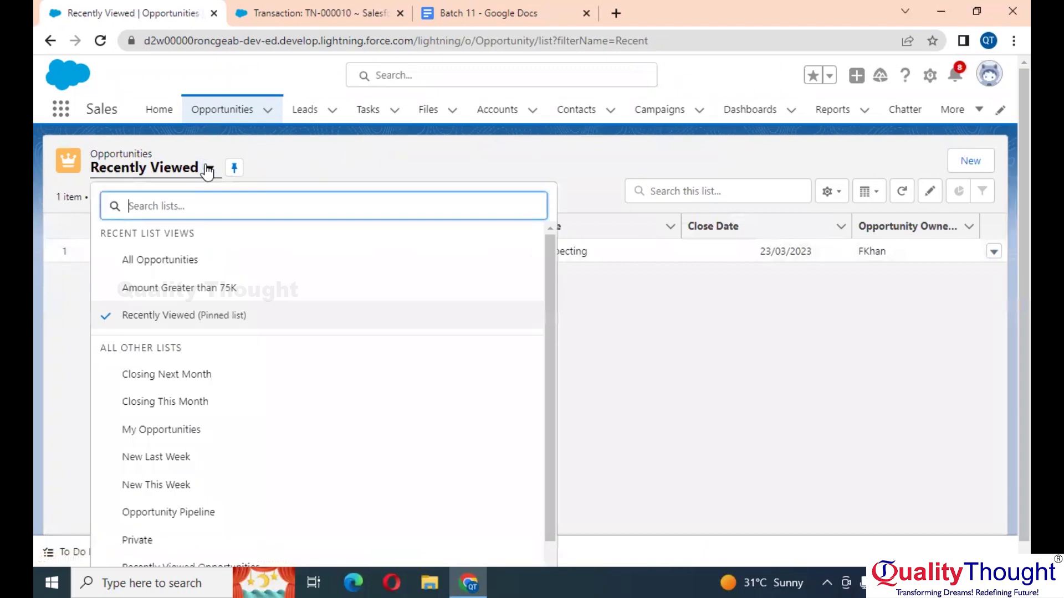
left_click(206, 289)
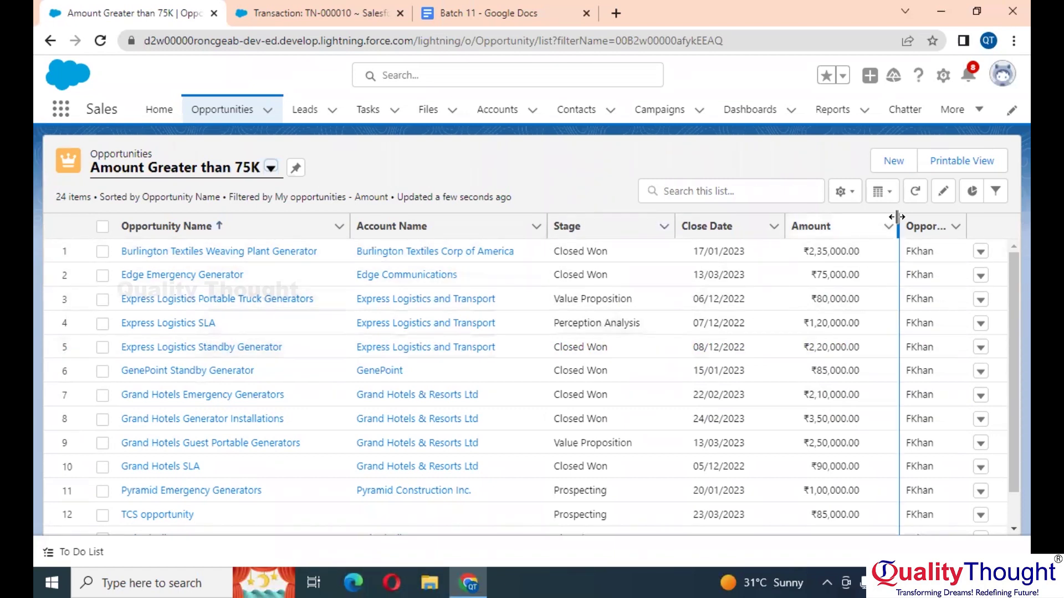
left_click(995, 193)
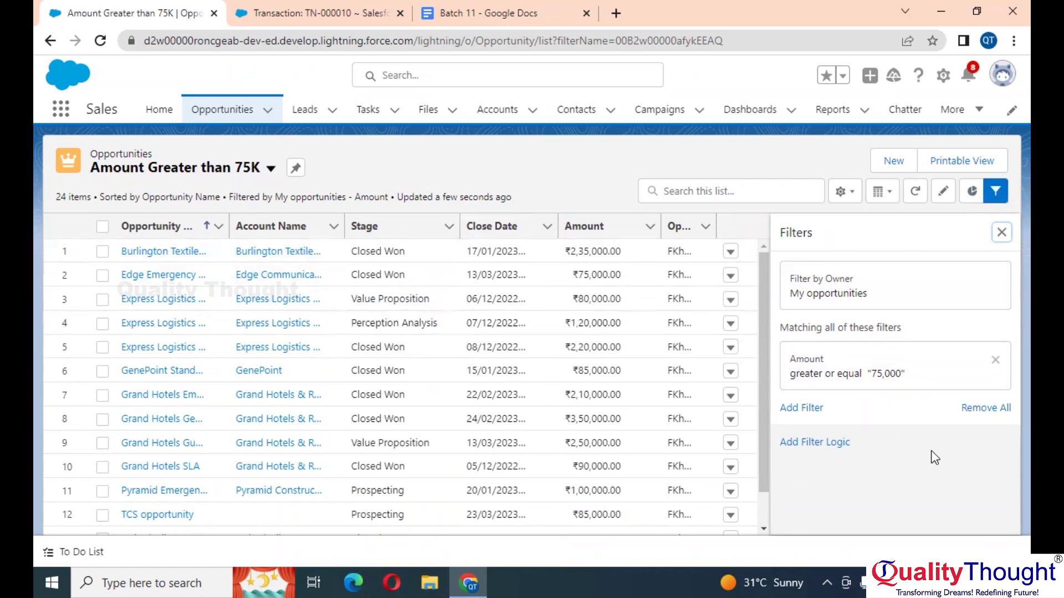
Step: Add a Stage equals Closed Won filter to the list and save it
left_click(816, 407)
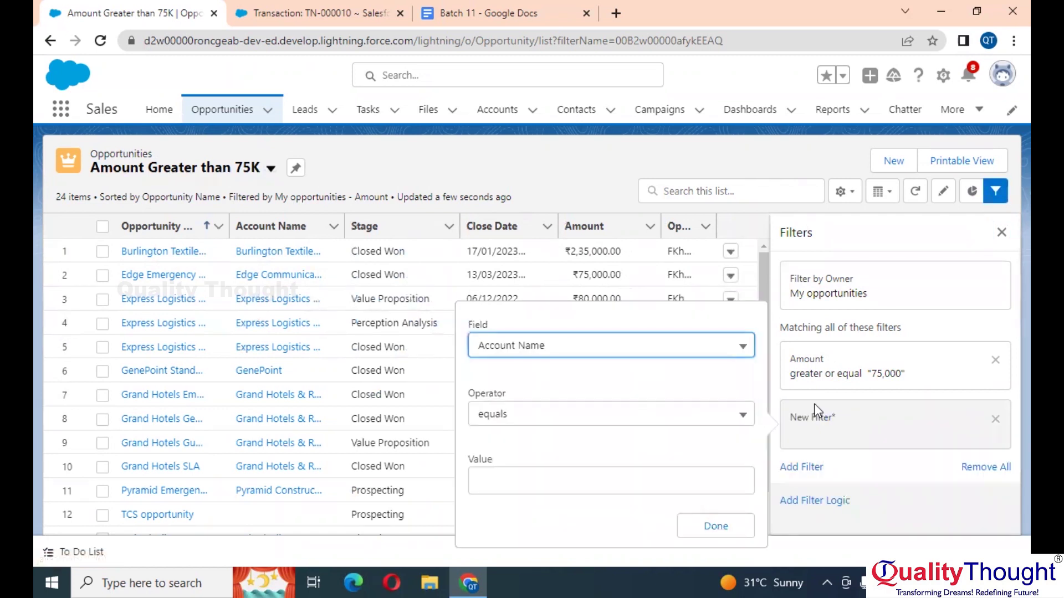
left_click(579, 349)
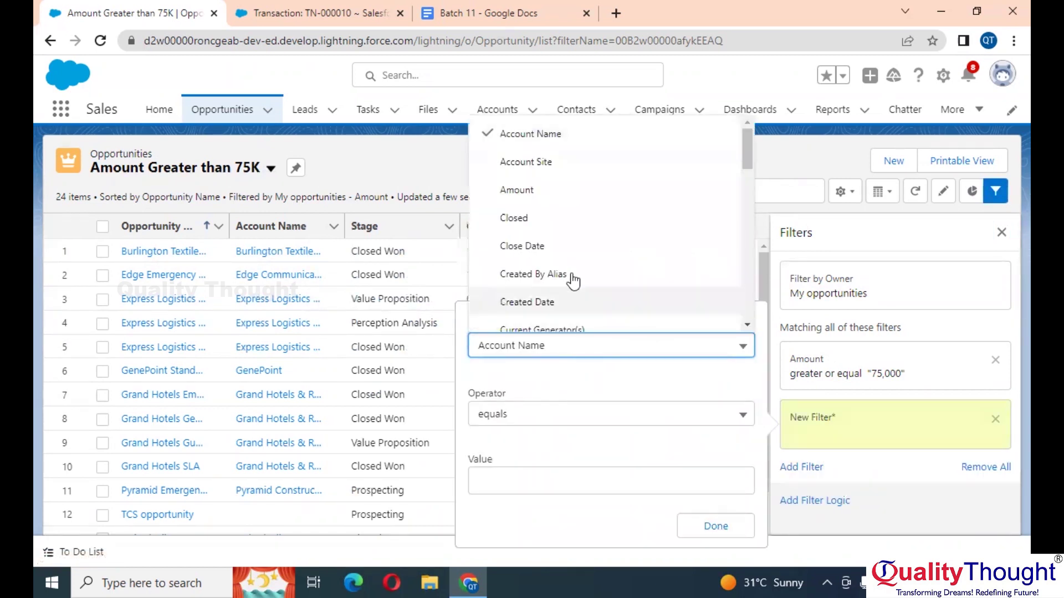
scroll(572, 280, "down", 6)
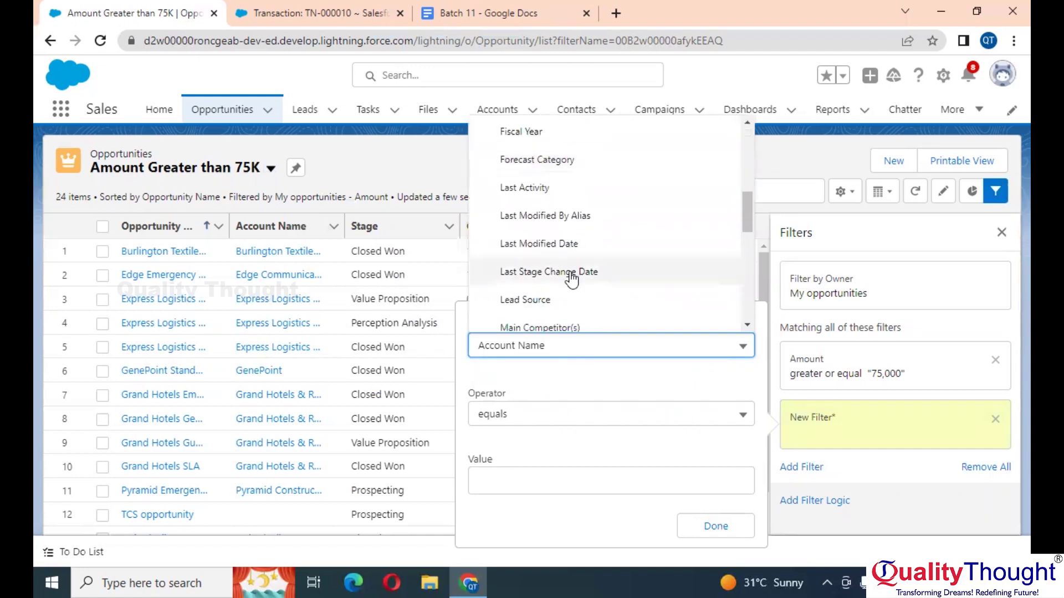
scroll(572, 280, "down", 8)
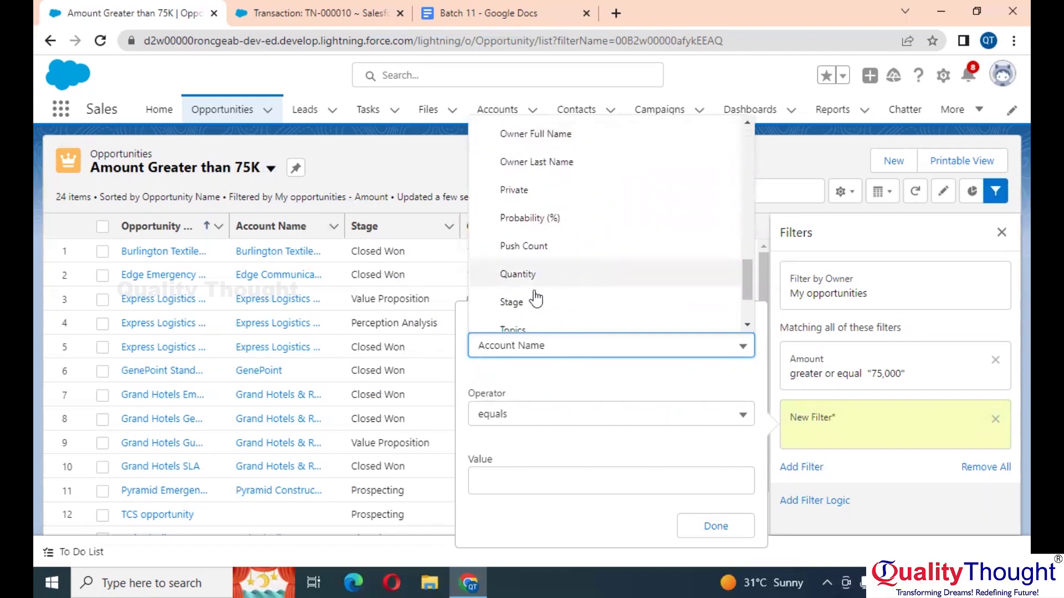
left_click(526, 302)
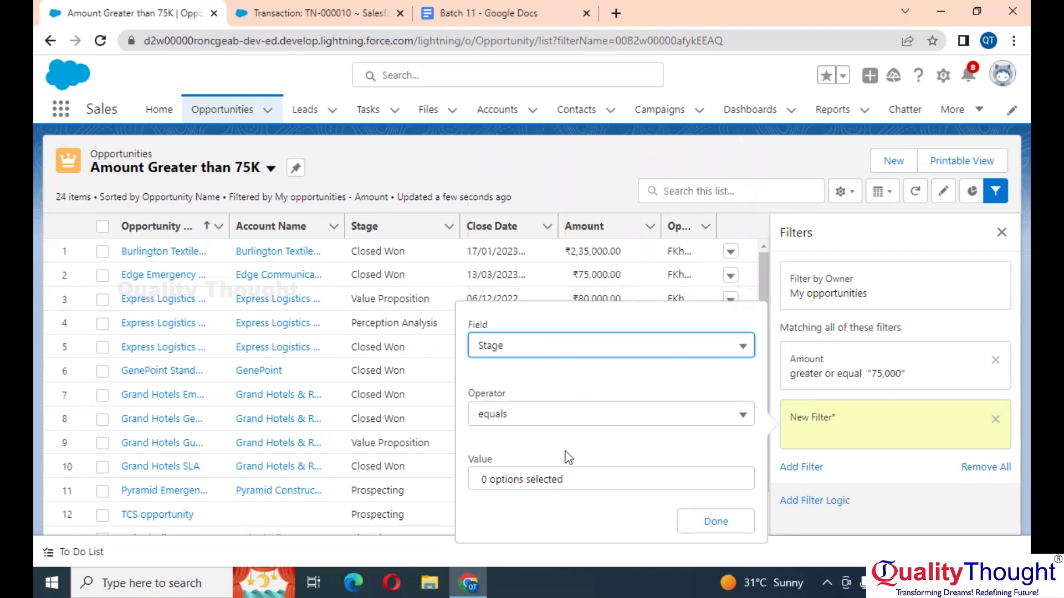
left_click(567, 480)
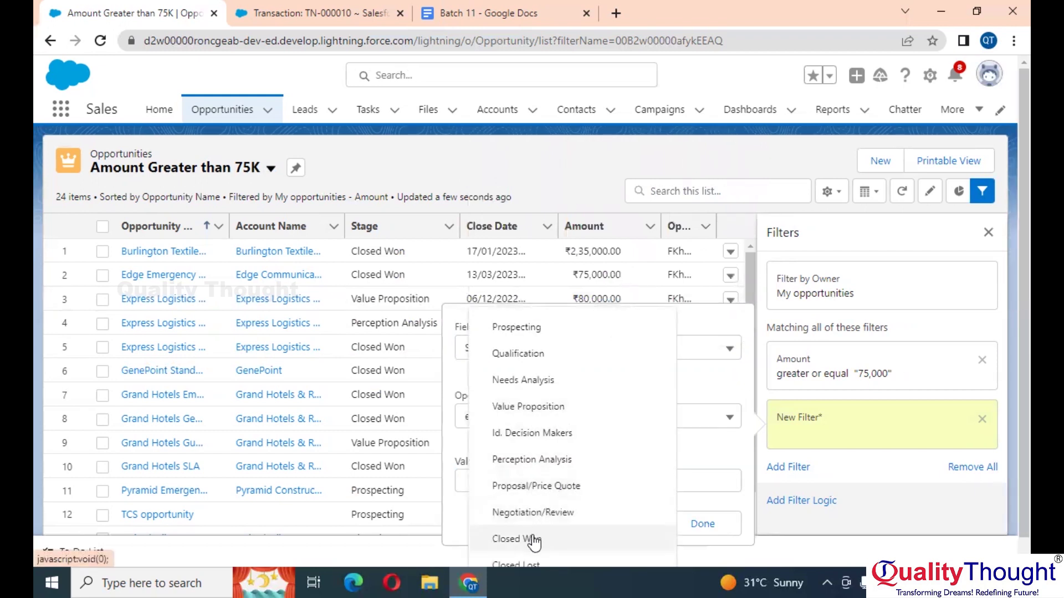
left_click(711, 525)
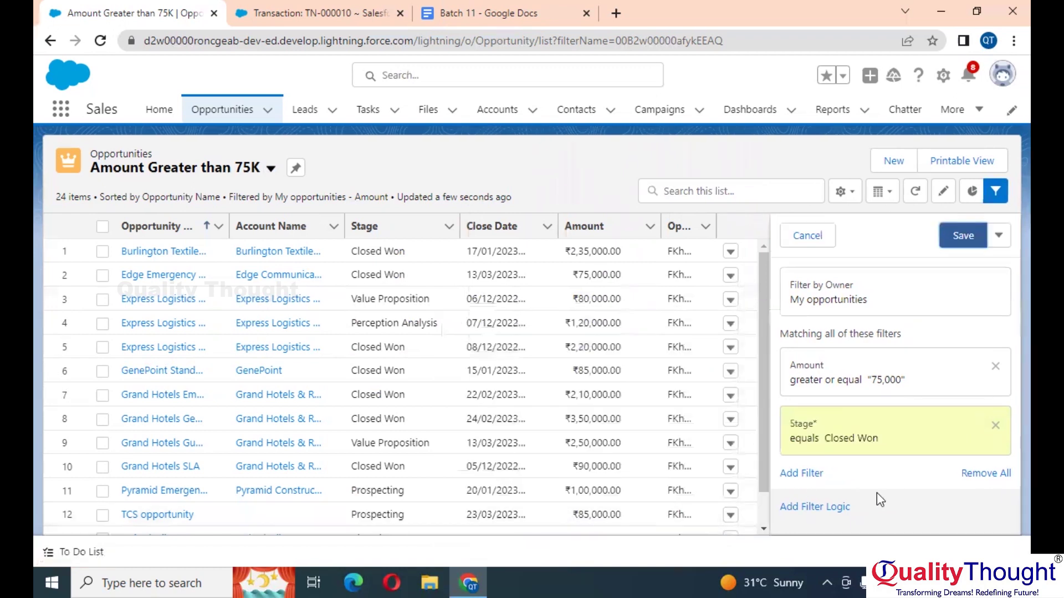
left_click(967, 238)
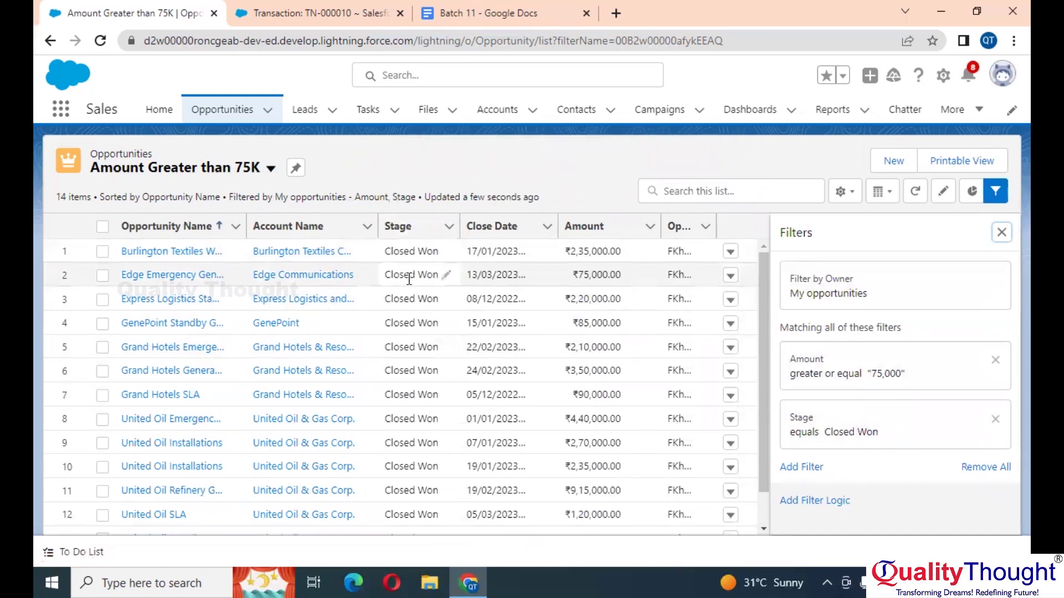
Step: Hide the filter panel to review the 14 opportunities, then return to the Batch 11 document
left_click(62, 195)
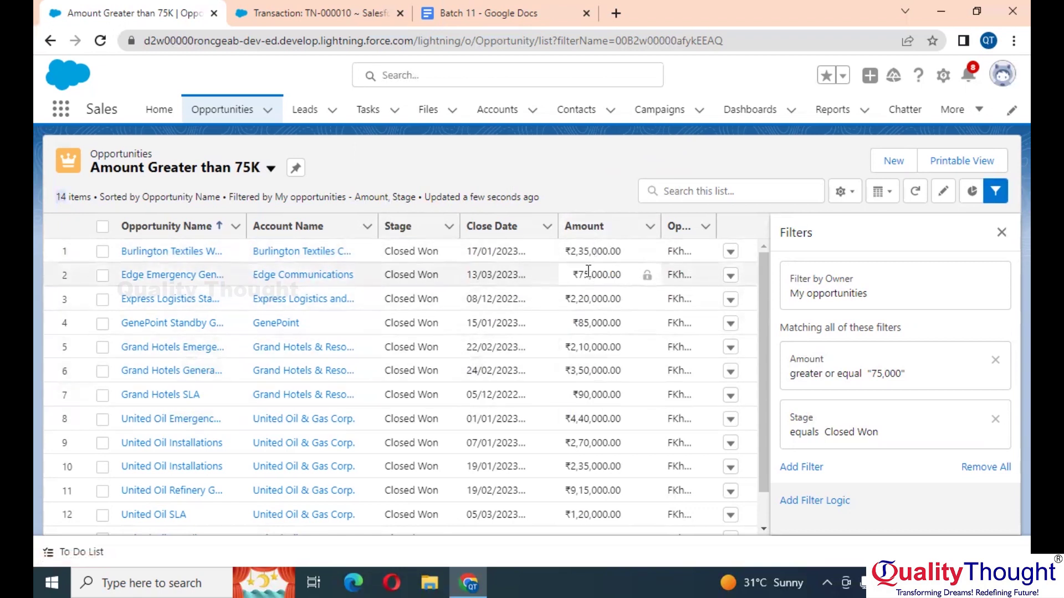
left_click(1003, 233)
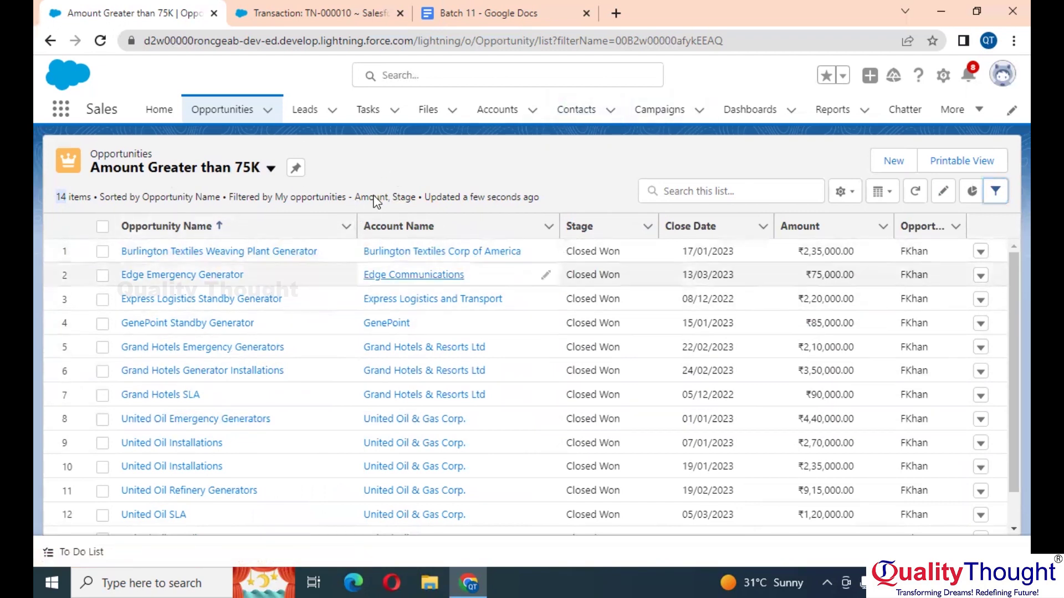
left_click(449, 8)
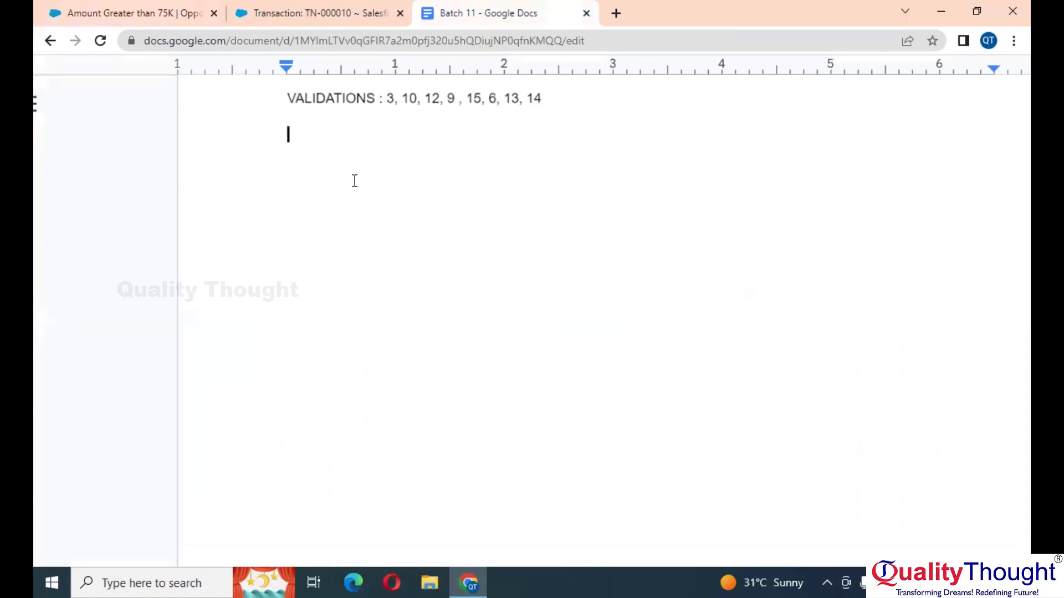
Step: Type the 'List View : It will help to Filter the Data' note, a Task heading, and the Cold Records Account task
type("ist View : ")
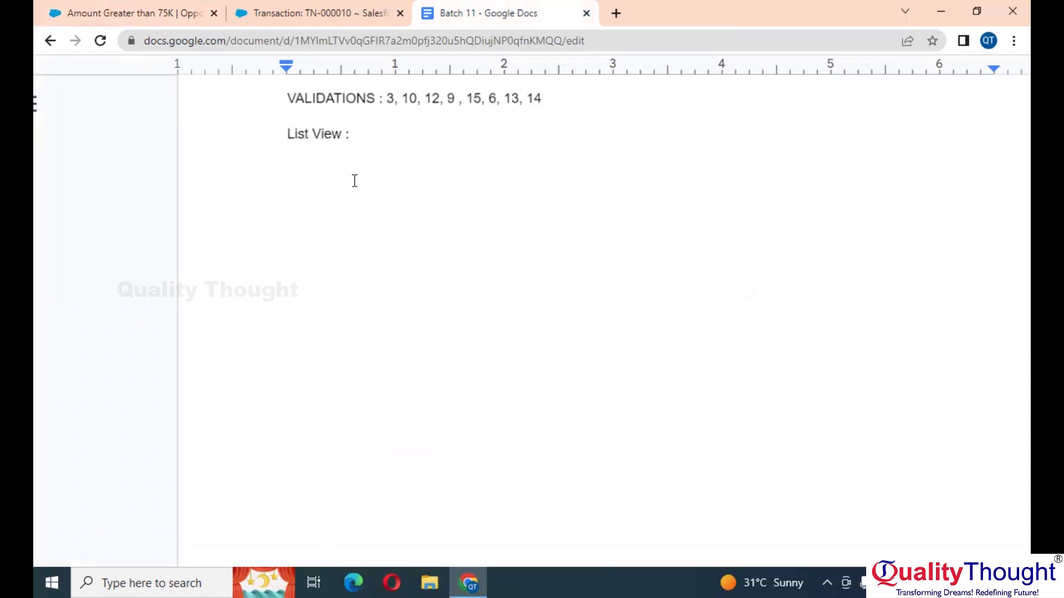
type("It will help to Filter")
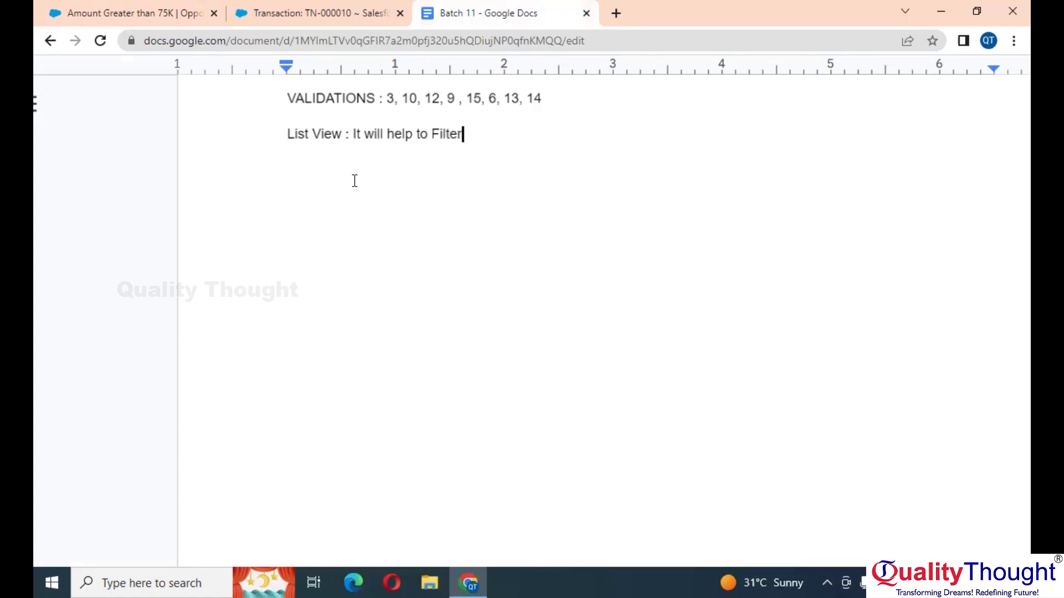
type(" the Data Task :")
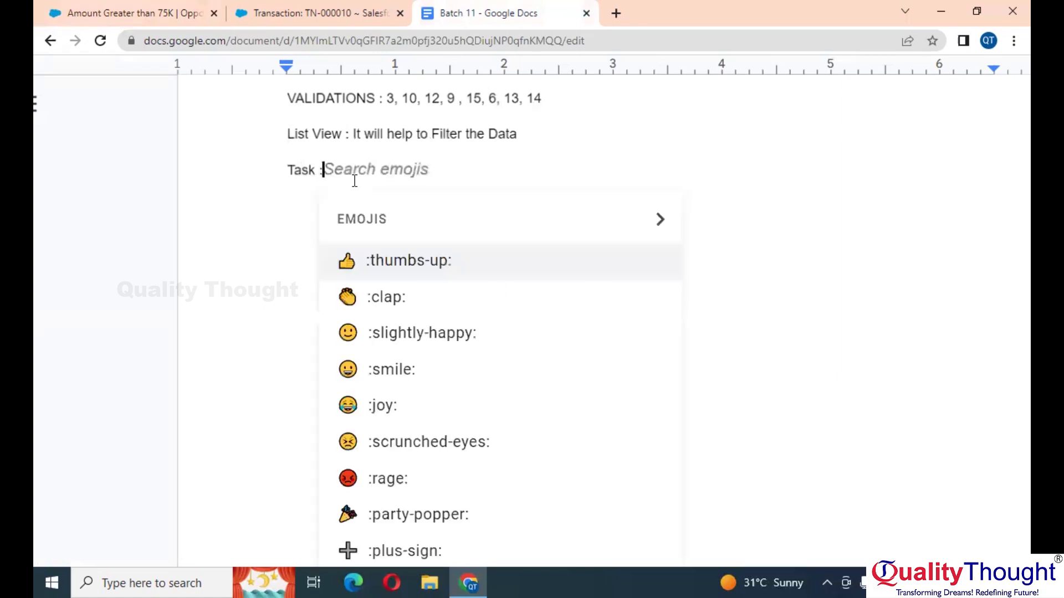
key("Escape")
key("Return")
type("Create ")
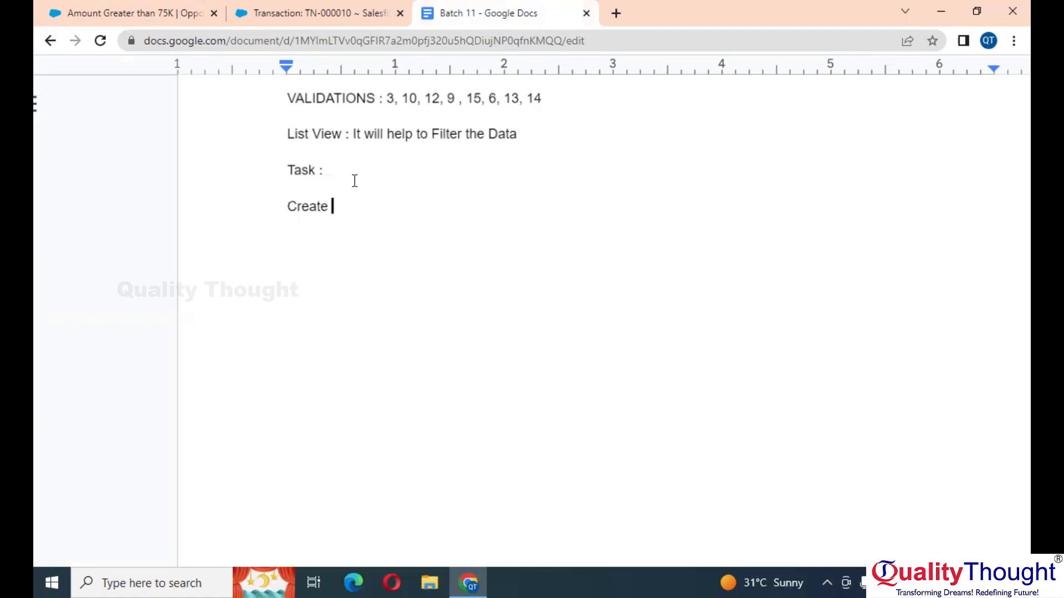
type("a List View on Account Who")
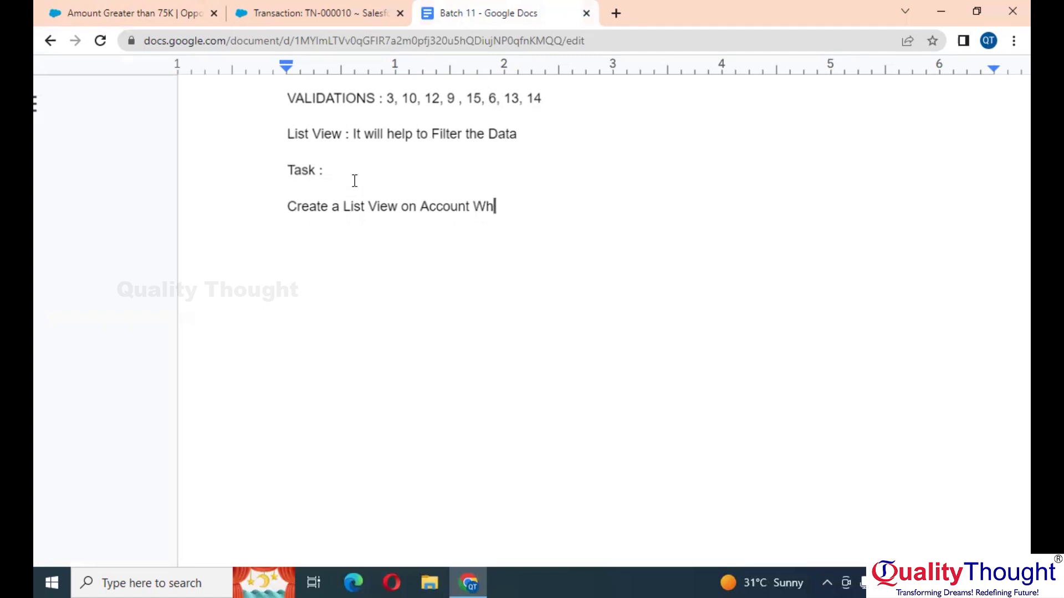
type("ich show the ")
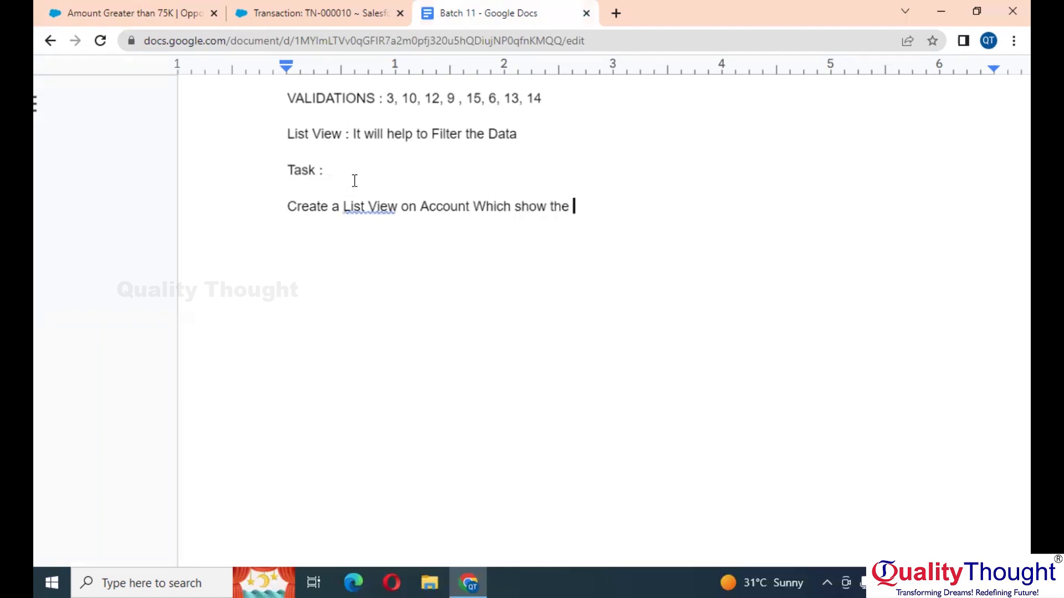
type("data only of Co")
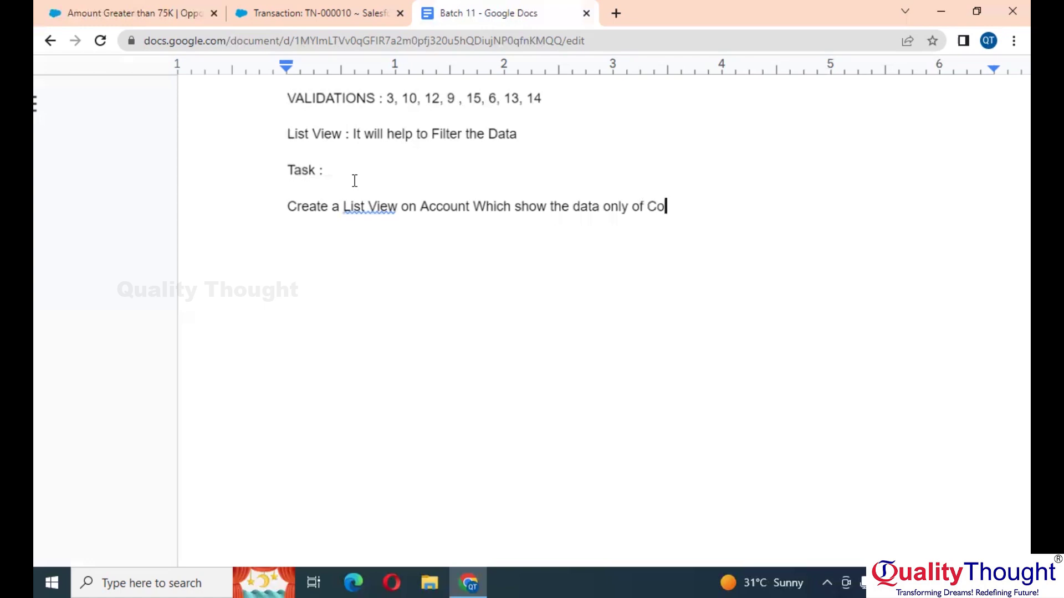
type("ld Records")
Step: Number the first task '1.' and add task 2 for opportunities ending Next Week
key("Return")
key("Up")
type("1.")
key("Down")
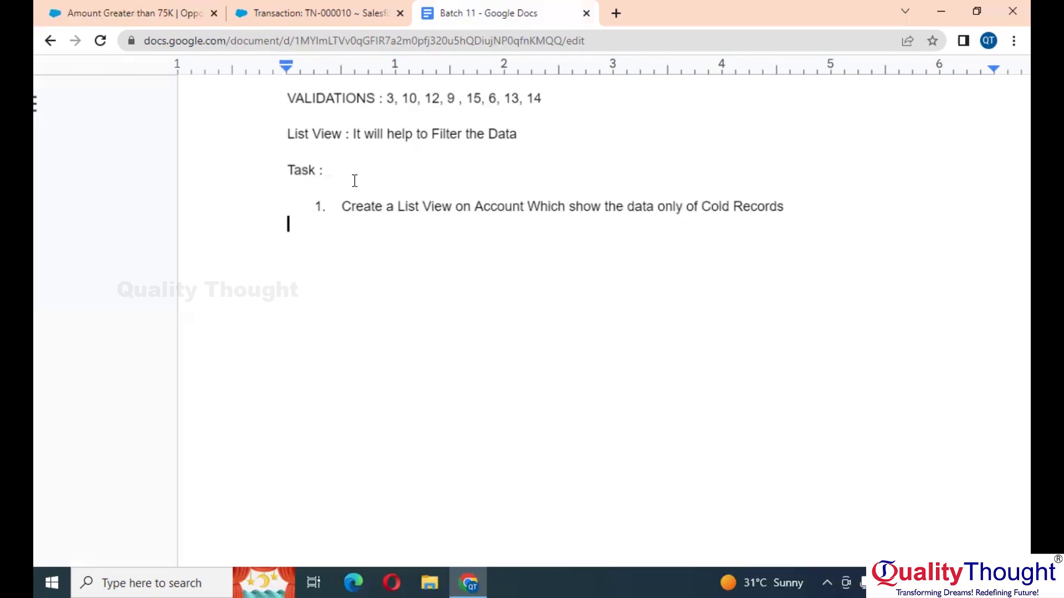
type("2. Cr")
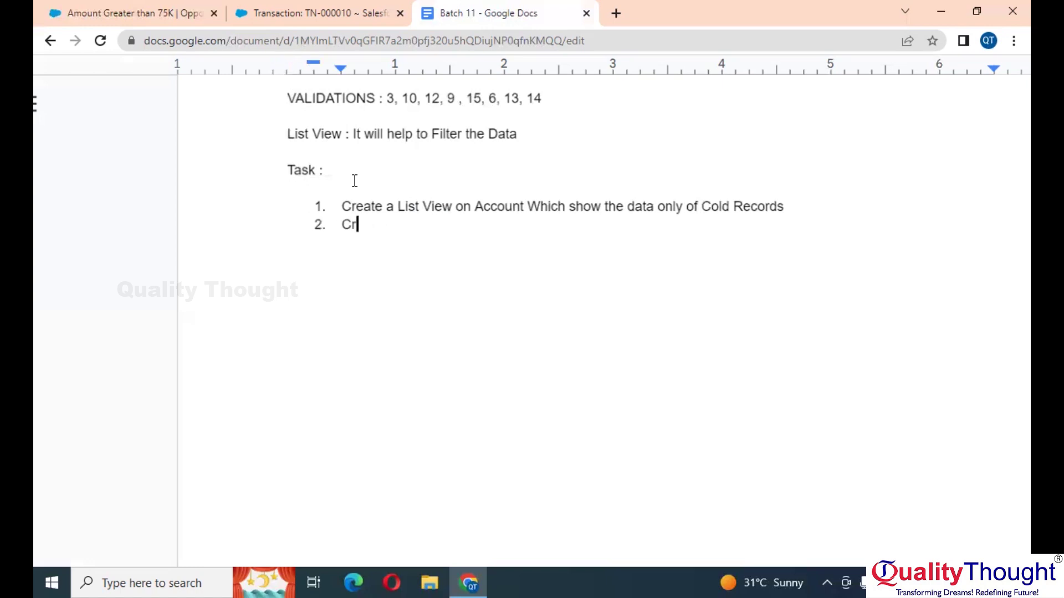
type("eate a List View ")
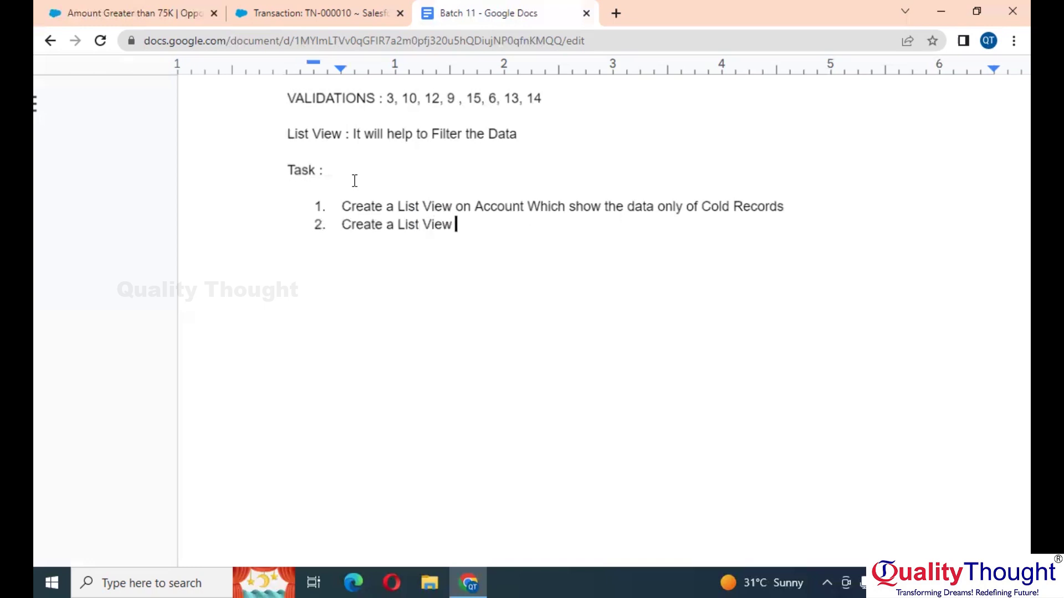
type("on opportunity")
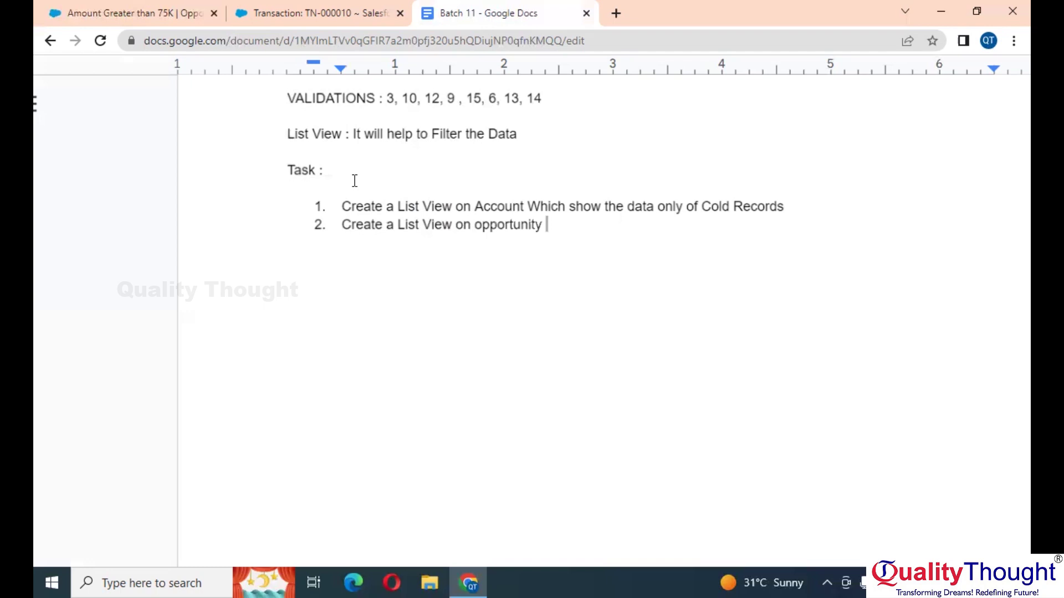
type(" Wh")
key("BackSpace")
type("hich show the data ")
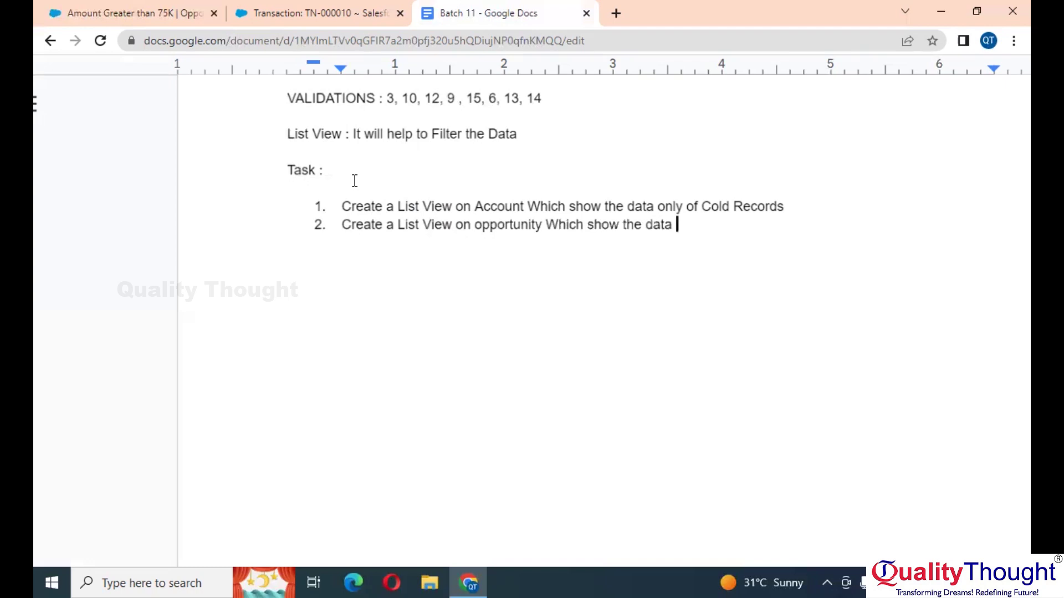
type("of Records which")
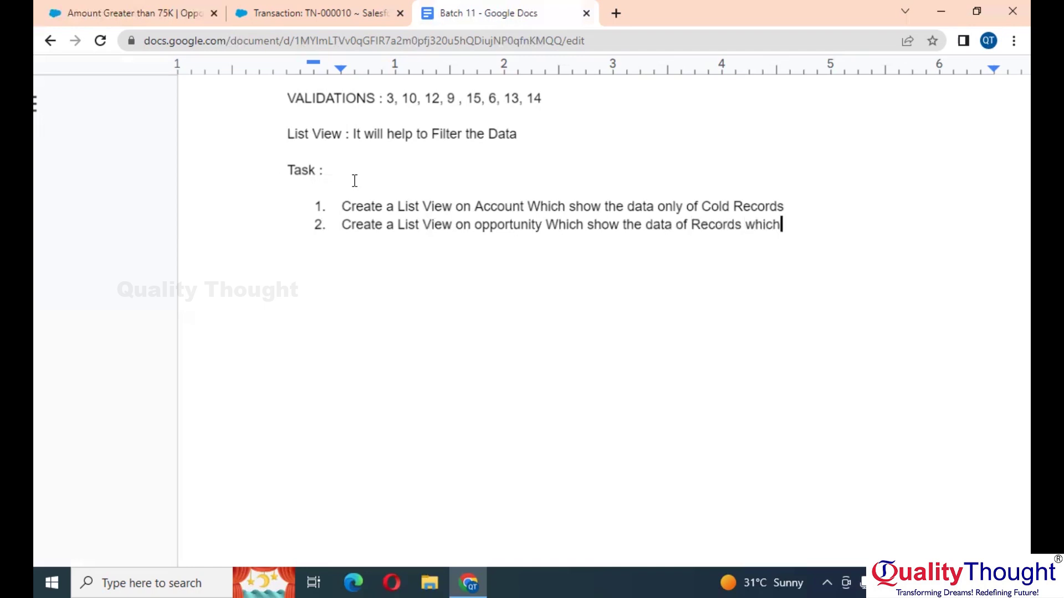
type(" are going ")
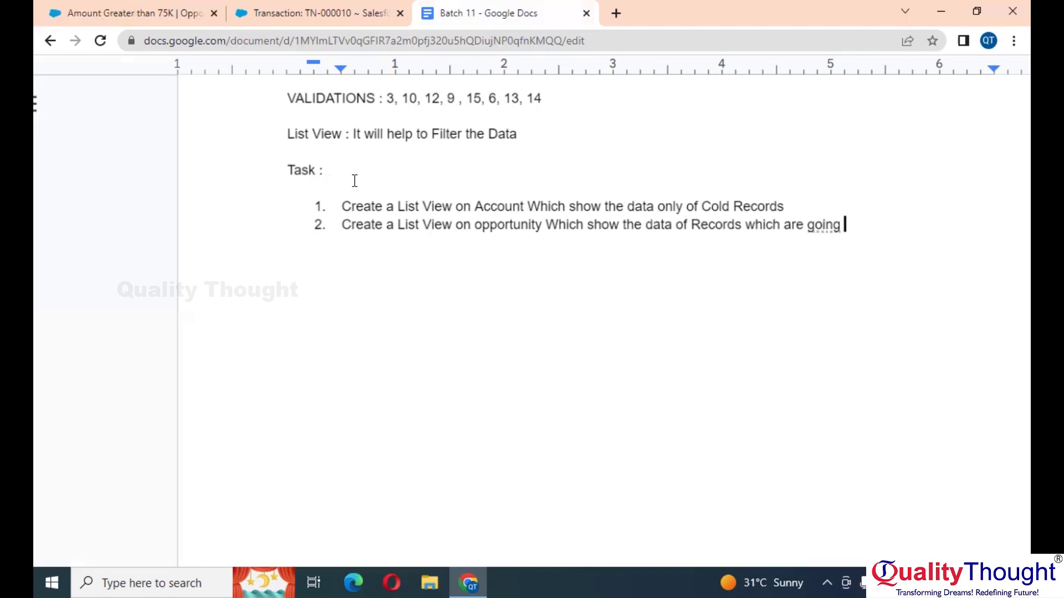
type("to end on Ne")
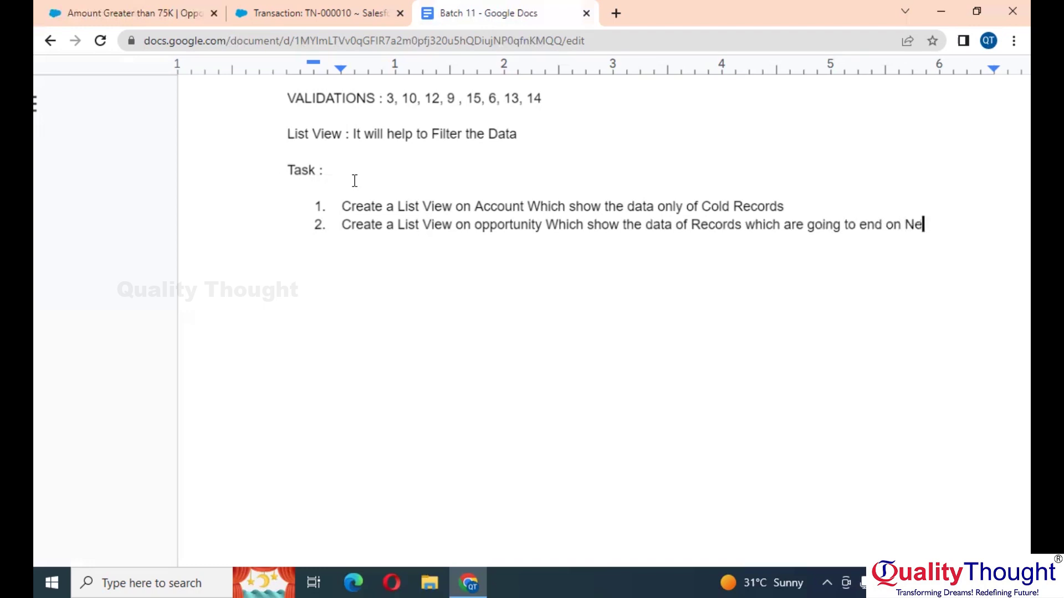
type("xt Week")
Step: Replace 'end' with 'Close' in task 2
double_click(869, 225)
type("Close")
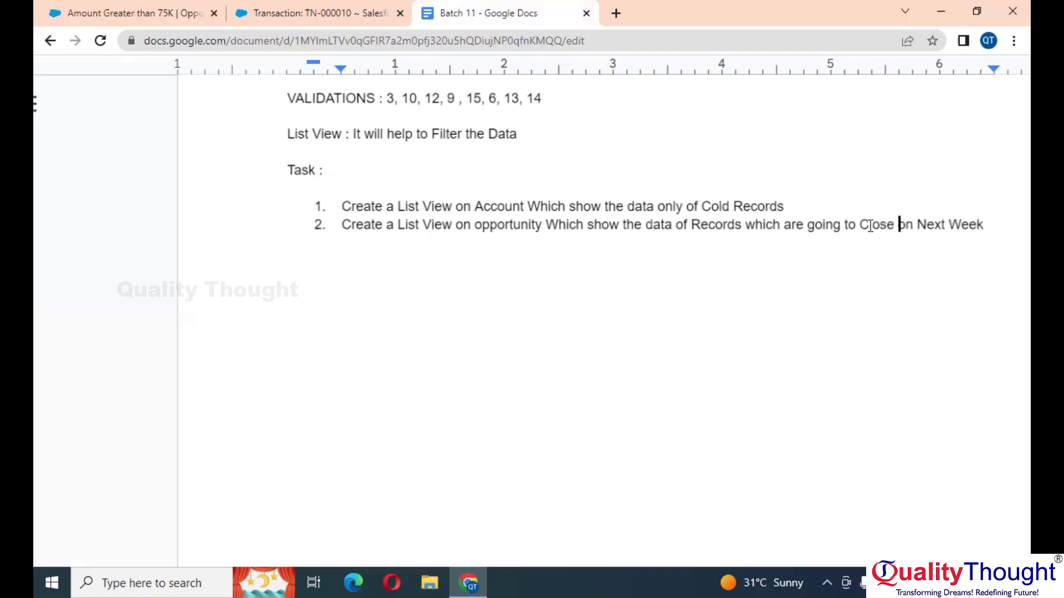
left_click(952, 261)
left_click(293, 13)
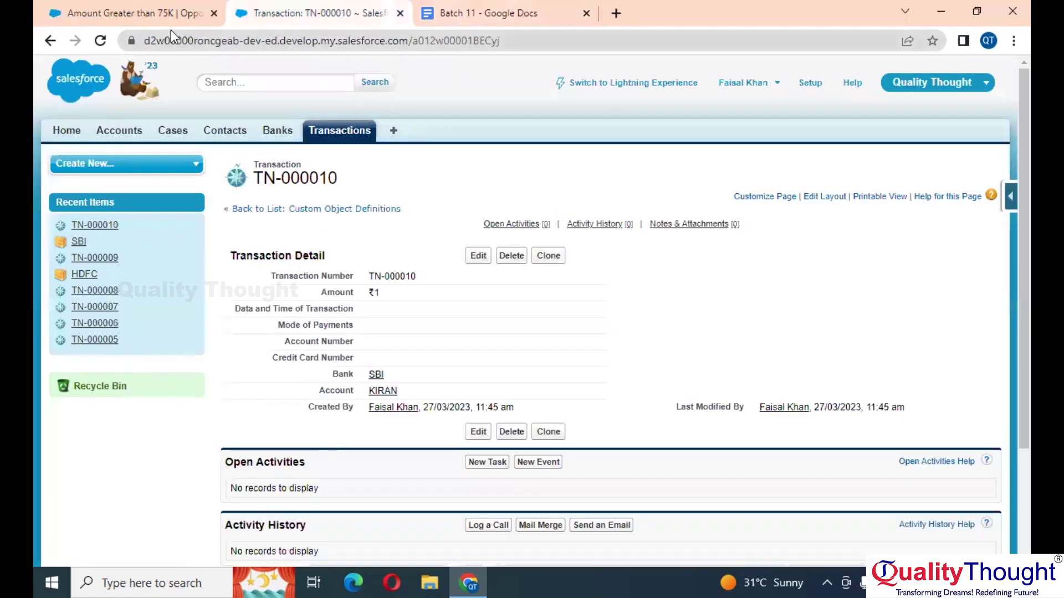
Step: Open a New Opportunity form, cancel it unsaved, and reload the Opportunities list
left_click(145, 13)
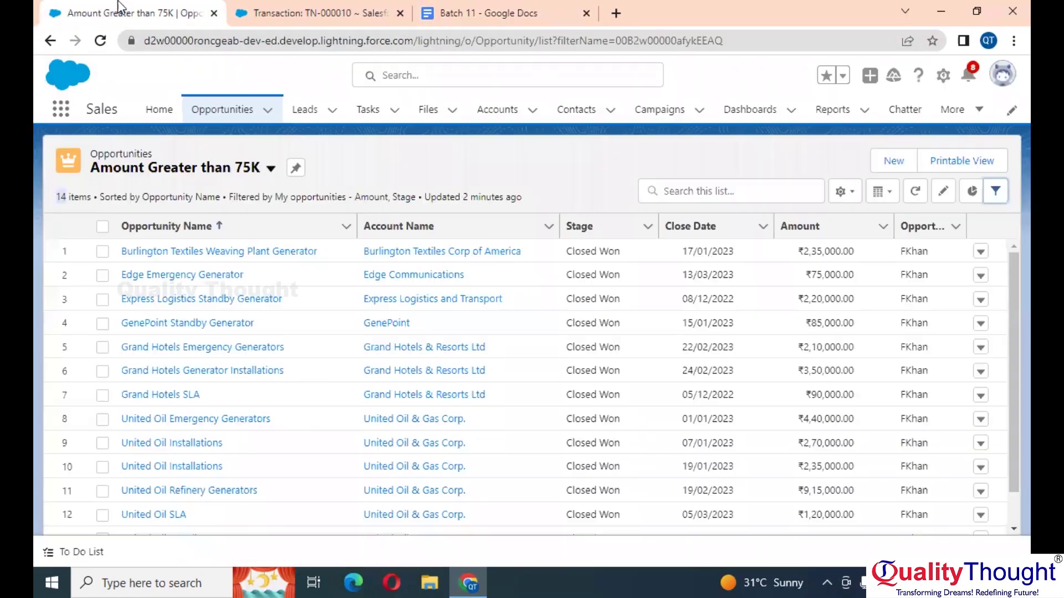
left_click(893, 161)
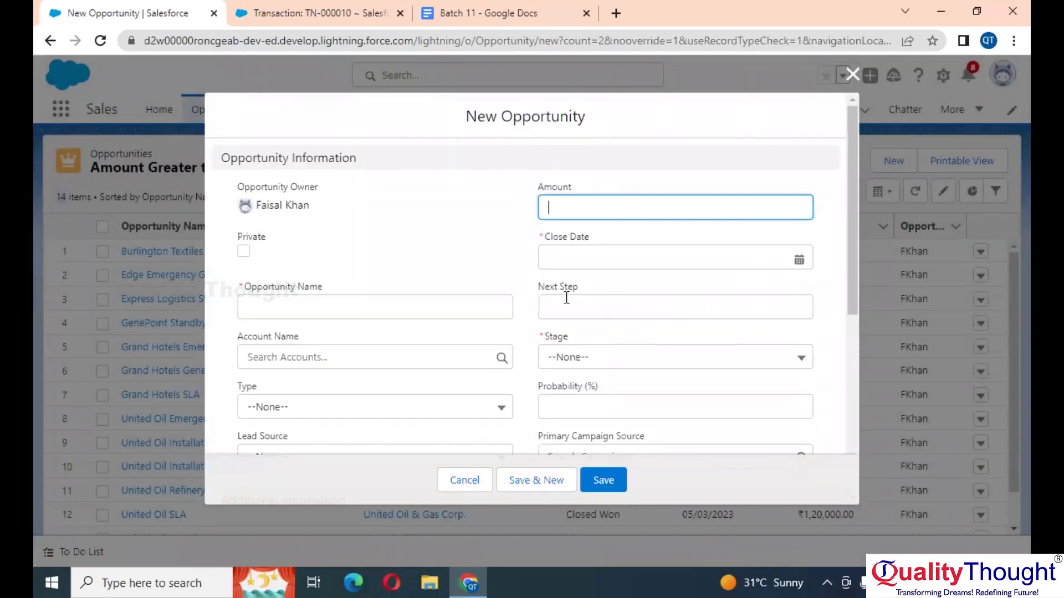
left_click(603, 256)
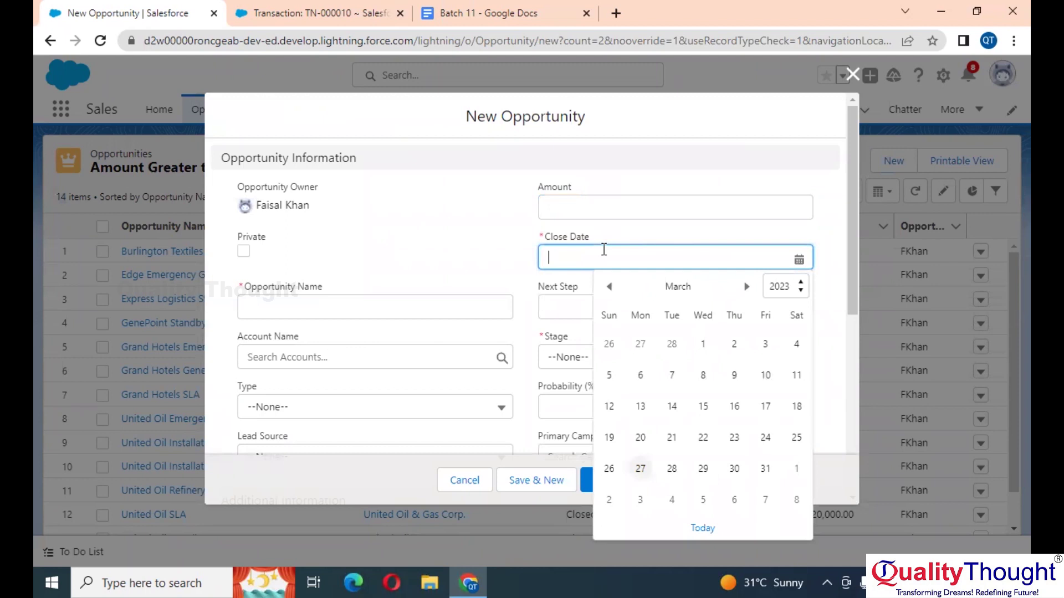
left_click(853, 76)
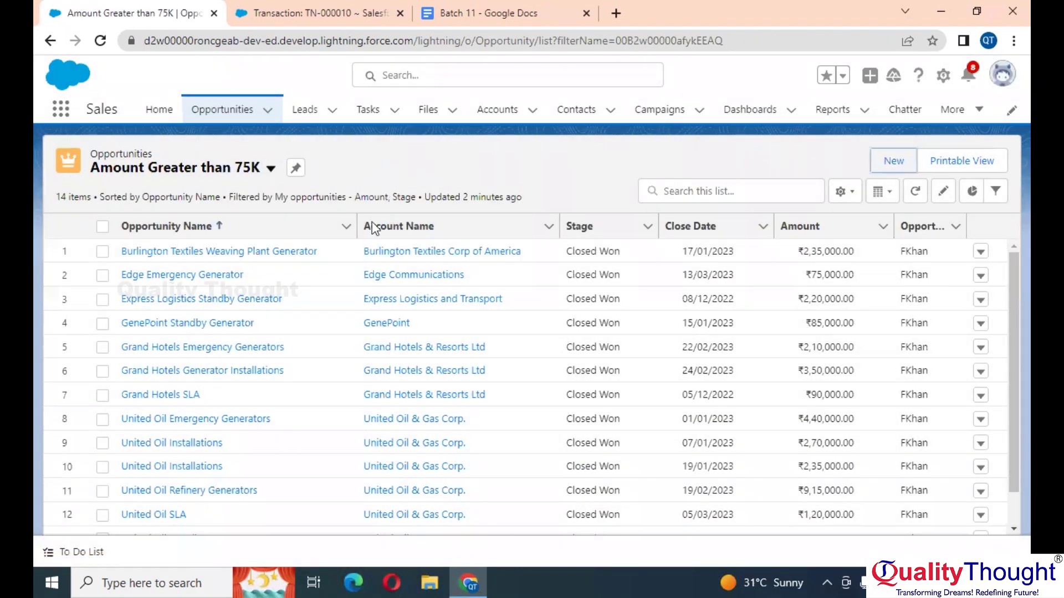
left_click(233, 105)
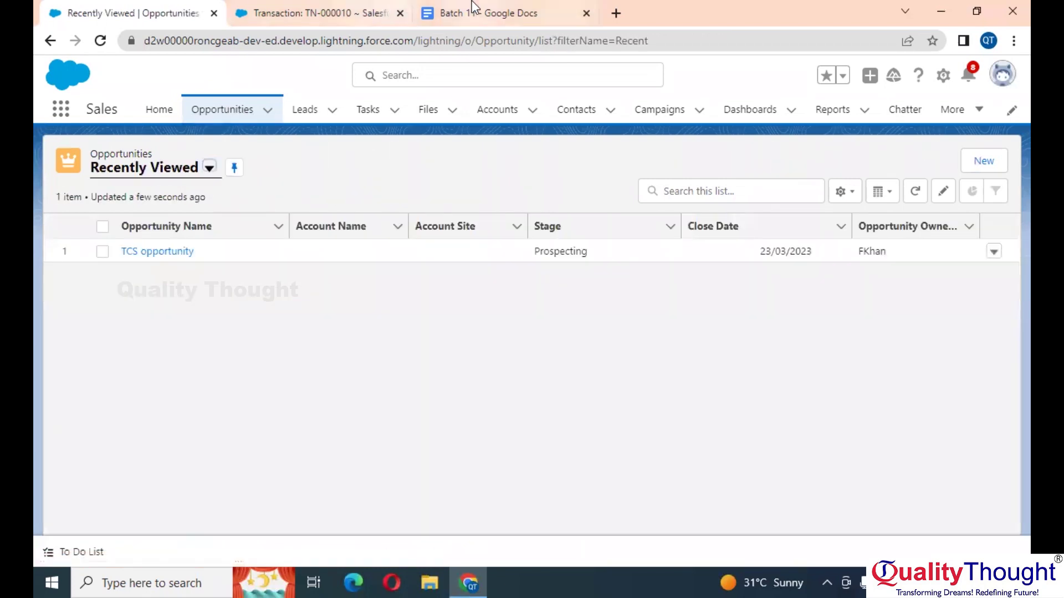
left_click(475, 11)
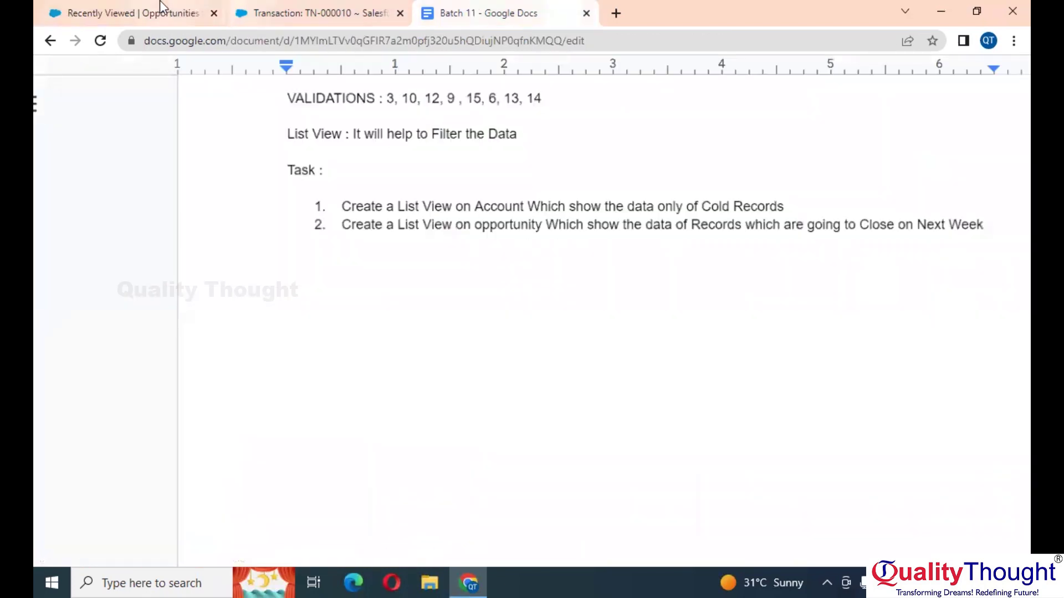
left_click(161, 7)
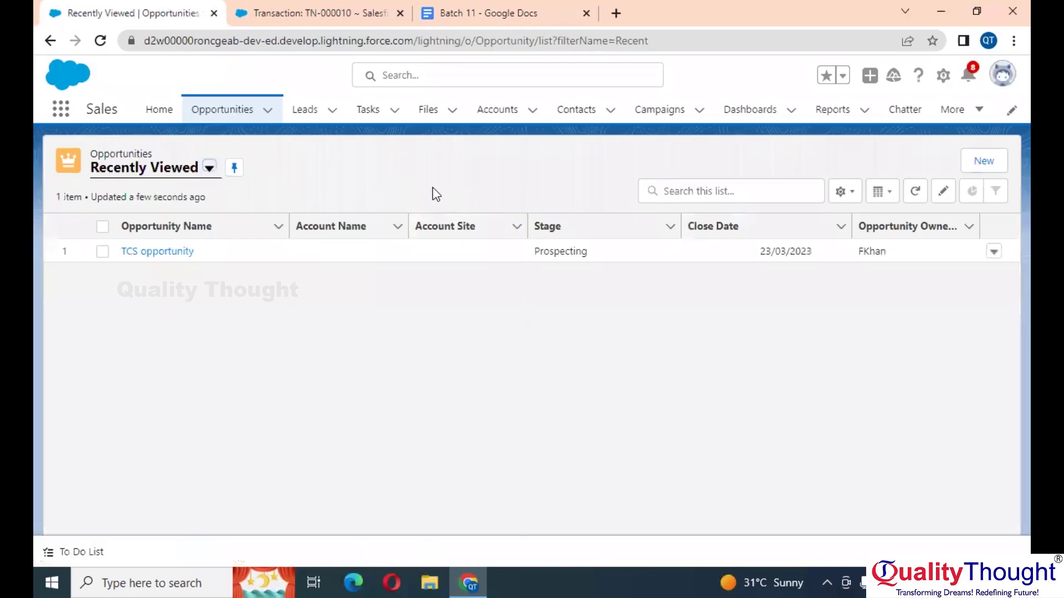
Step: Type 'Record Types and Page Layouts' and format it bold at size 12
left_click(432, 8)
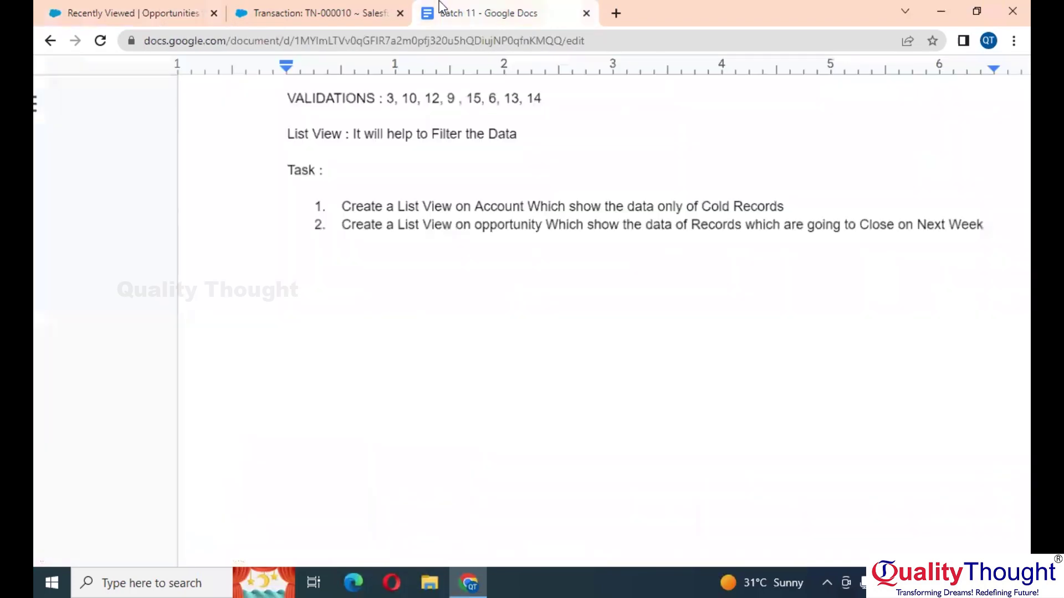
type("Record Types ")
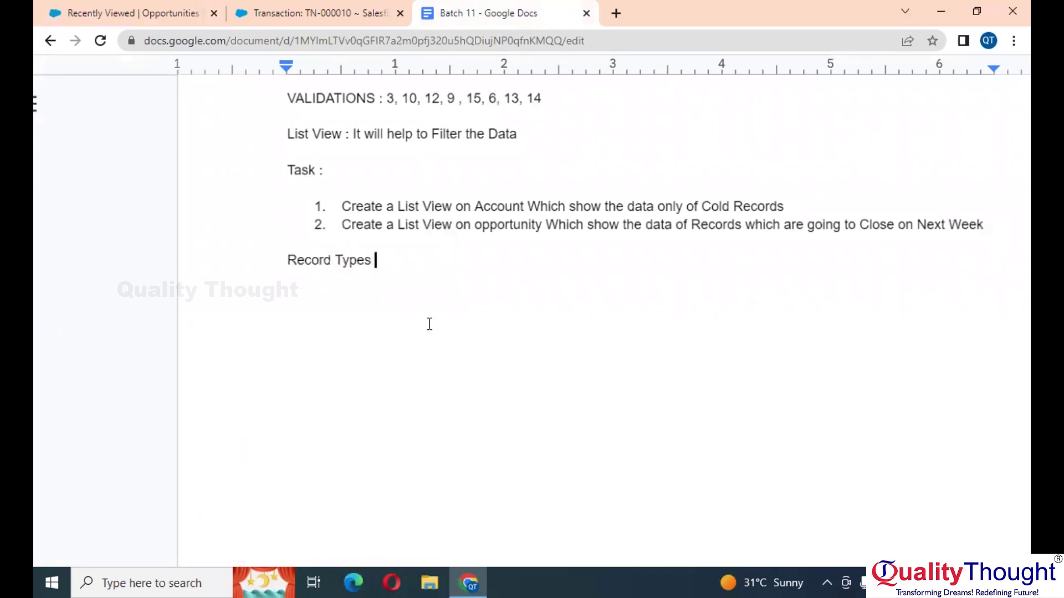
type("and Page L")
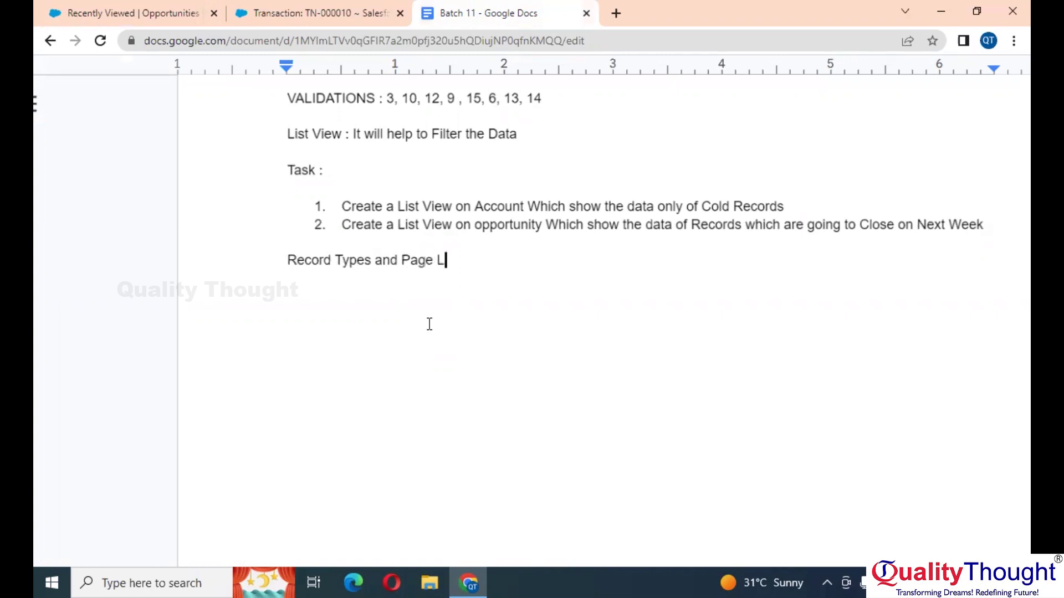
type("ayouts")
key("shift+Home")
scroll(478, 146, "down", 3)
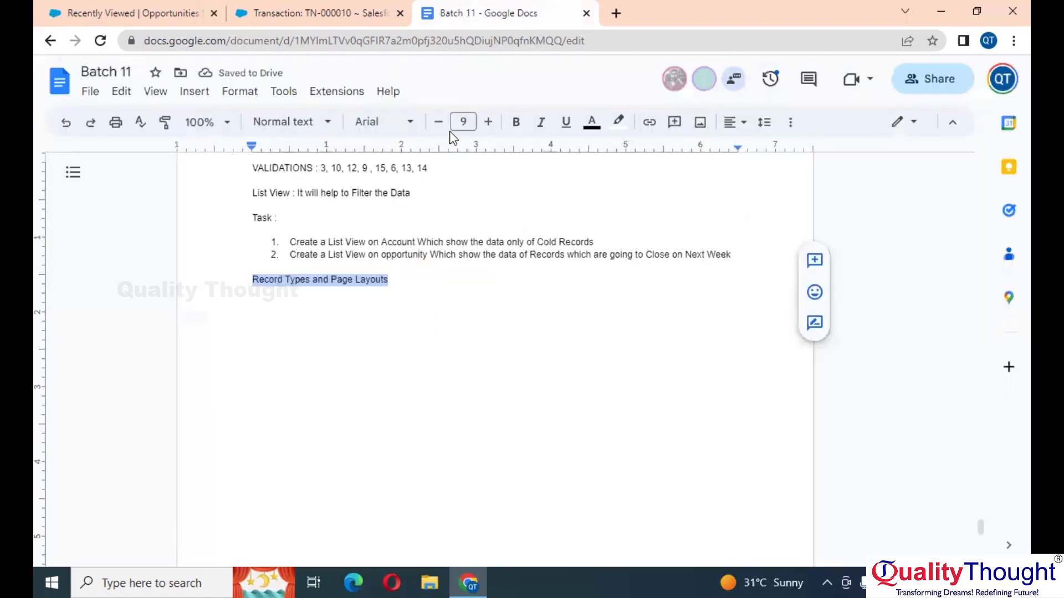
left_click(518, 128)
left_click(488, 126)
left_click(488, 126)
left_click(488, 126)
Step: Add a new non-bold size-9 line below the heading, then return to Salesforce
left_click(455, 274)
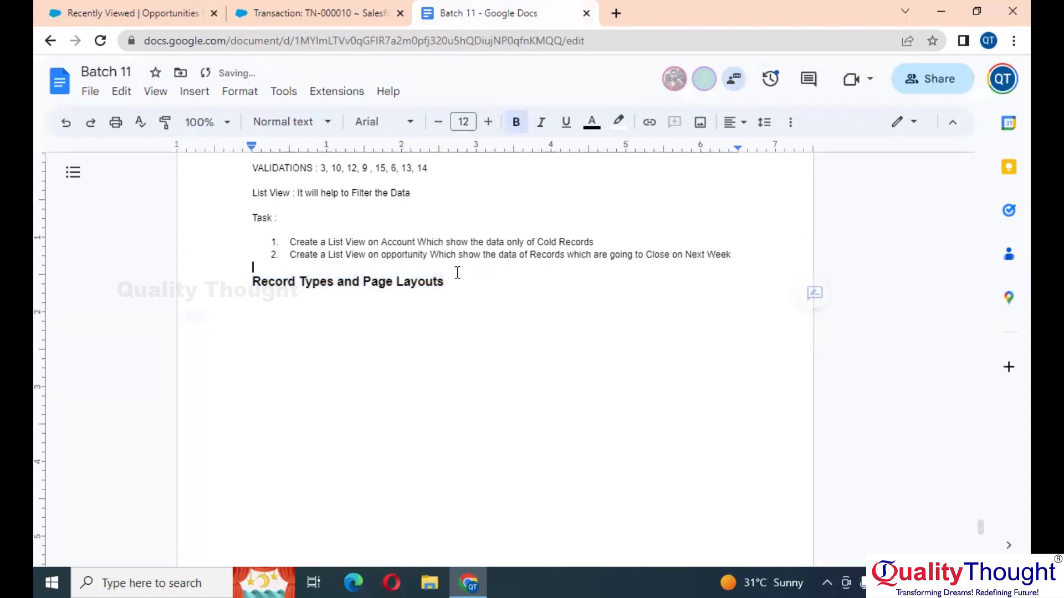
left_click(451, 282)
key("Return")
left_click(516, 122)
left_click(437, 124)
left_click(437, 124)
left_click(437, 125)
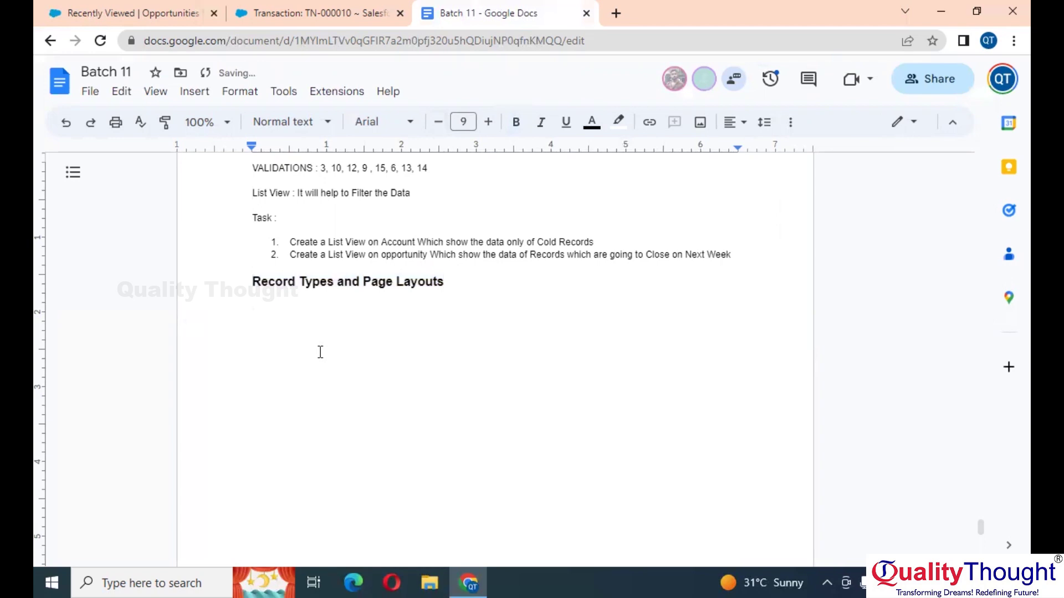
key("alt+Tab")
left_click(285, 11)
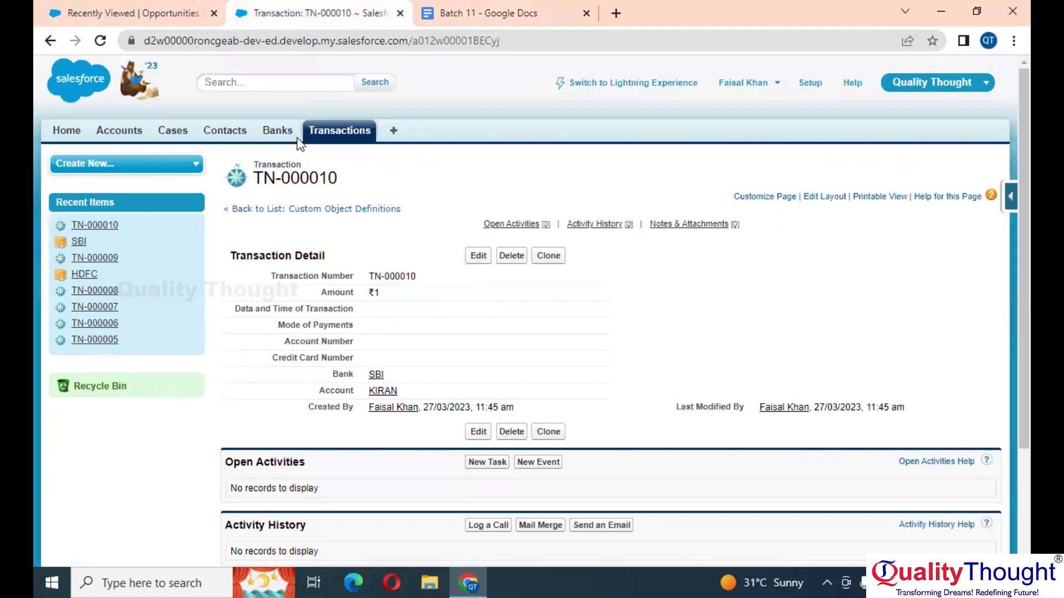
Step: Scroll through the TN-000010 record, then open the Transactions Recently Viewed list
scroll(427, 265, "down", 3)
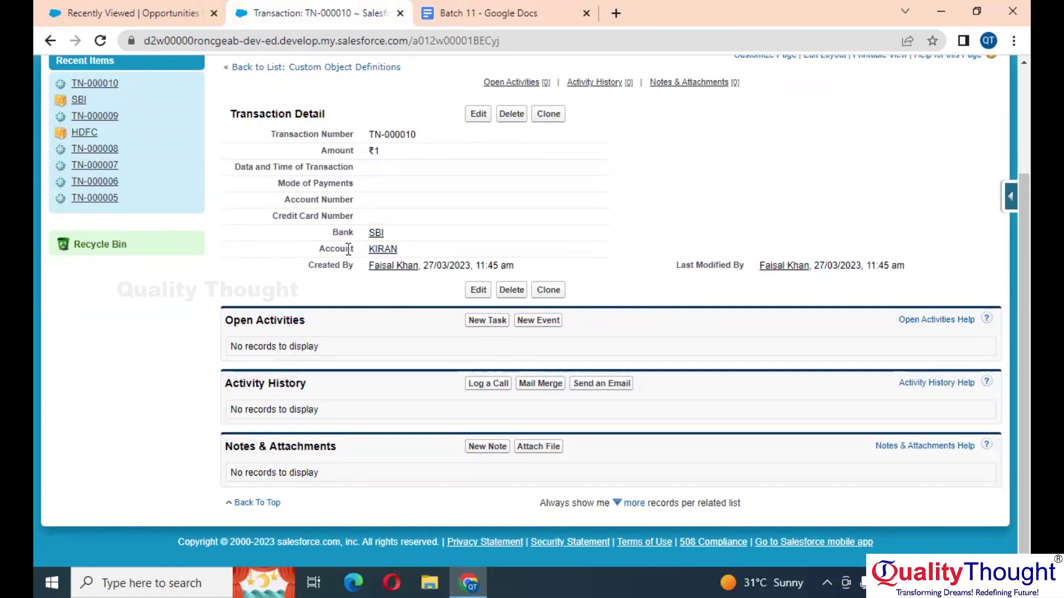
scroll(348, 249, "up", 5)
scroll(353, 237, "down", 5)
scroll(352, 183, "up", 3)
left_click(339, 131)
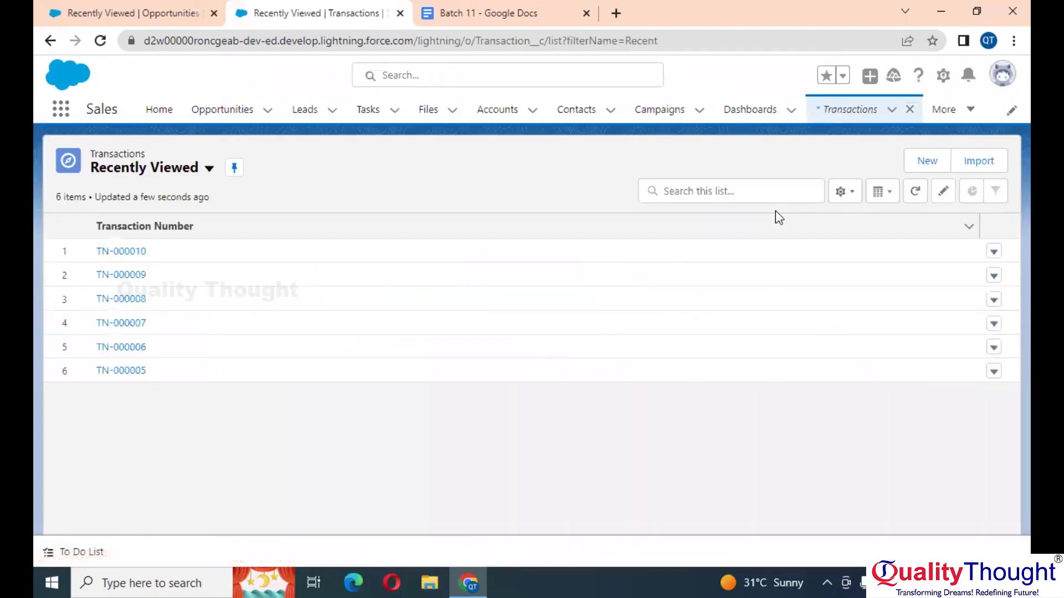
left_click(936, 161)
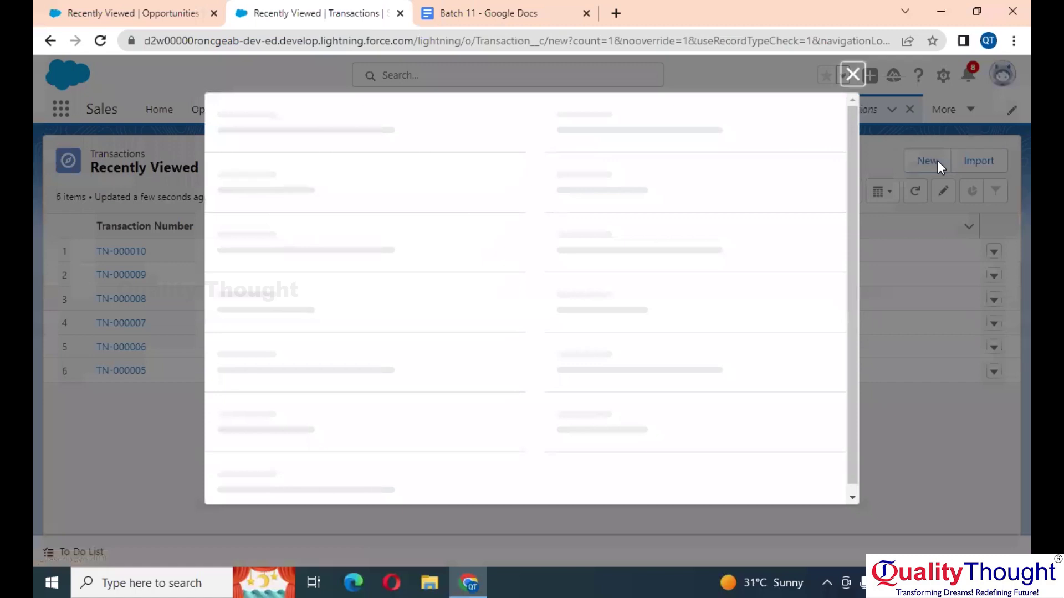
scroll(587, 233, "down", 3)
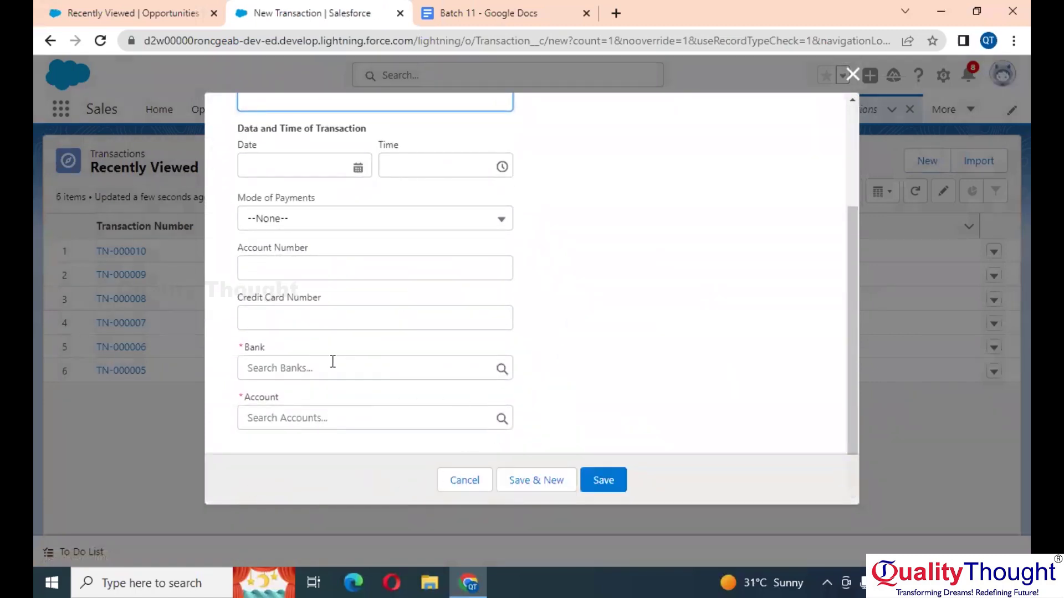
scroll(353, 372, "up", 3)
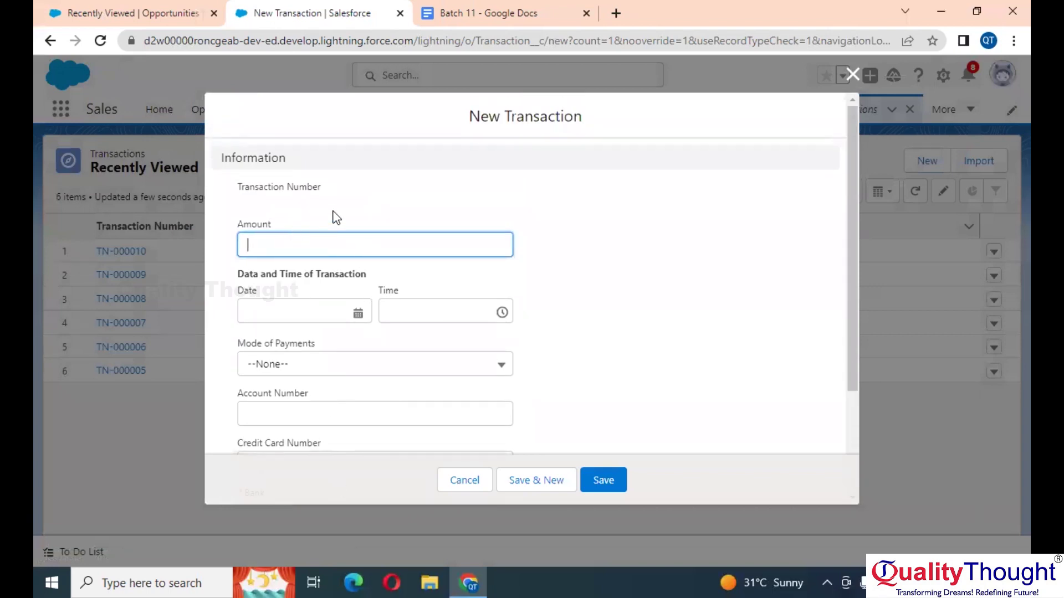
scroll(581, 340, "down", 3)
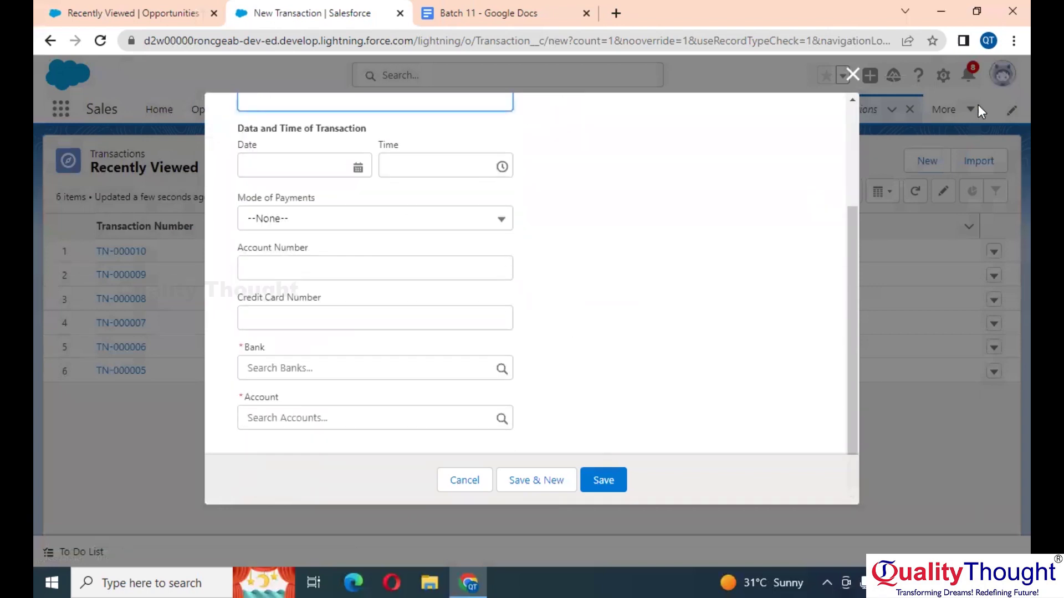
left_click(852, 76)
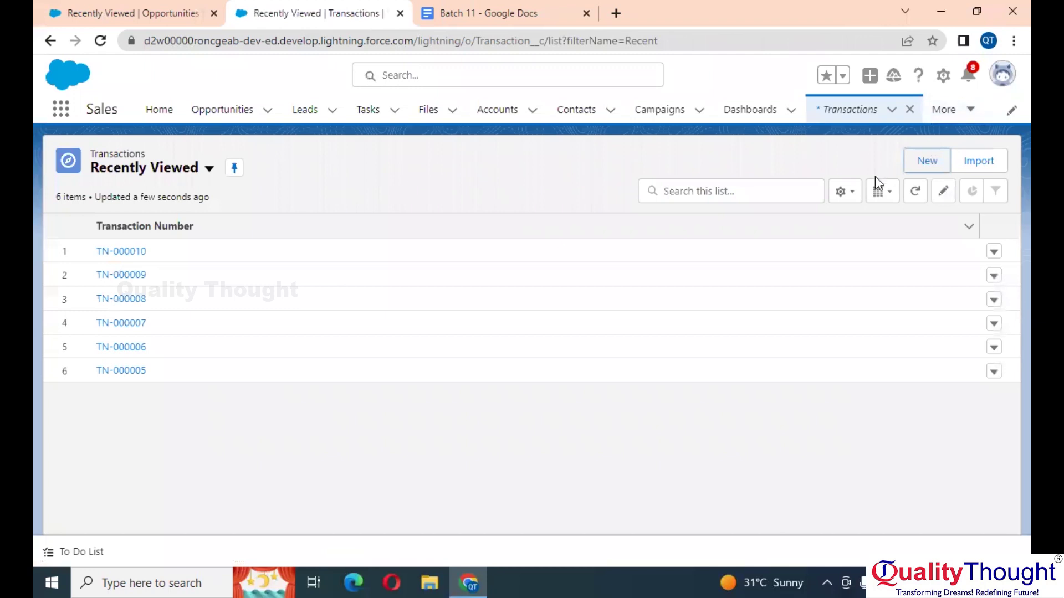
left_click(924, 165)
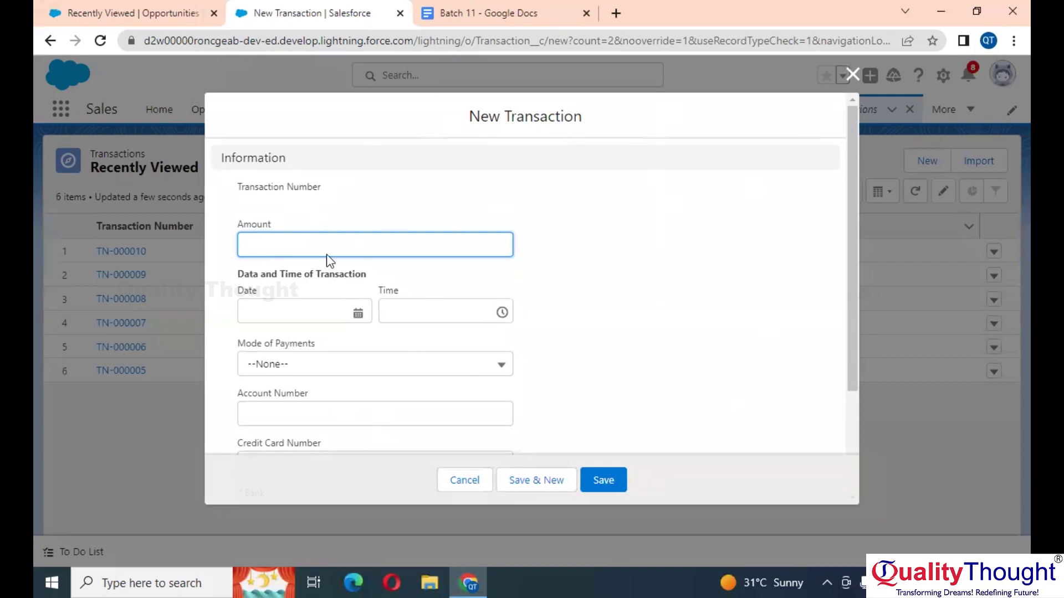
scroll(536, 216, "down", 3)
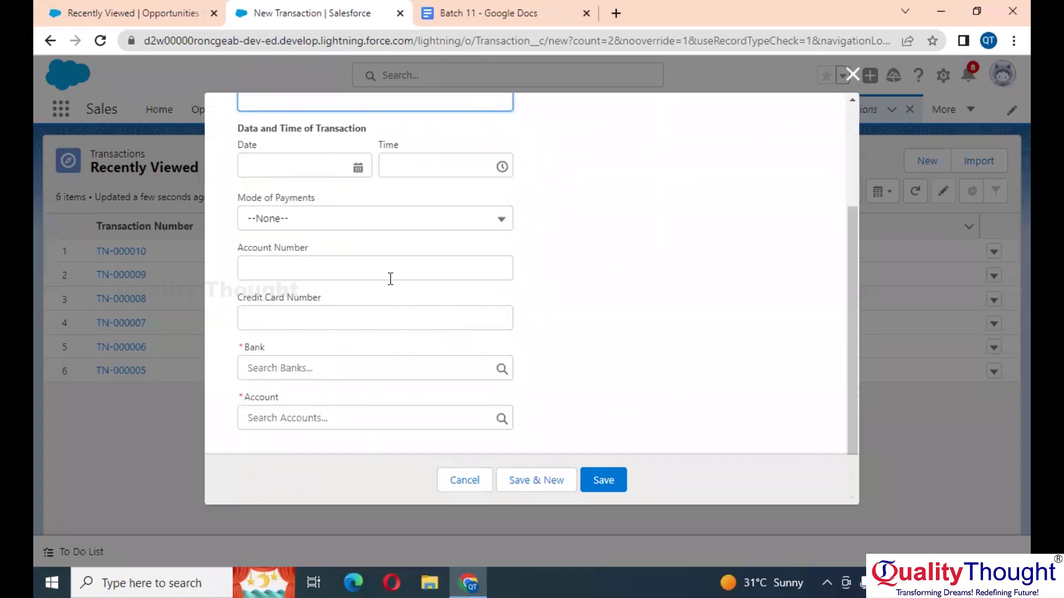
scroll(389, 277, "up", 3)
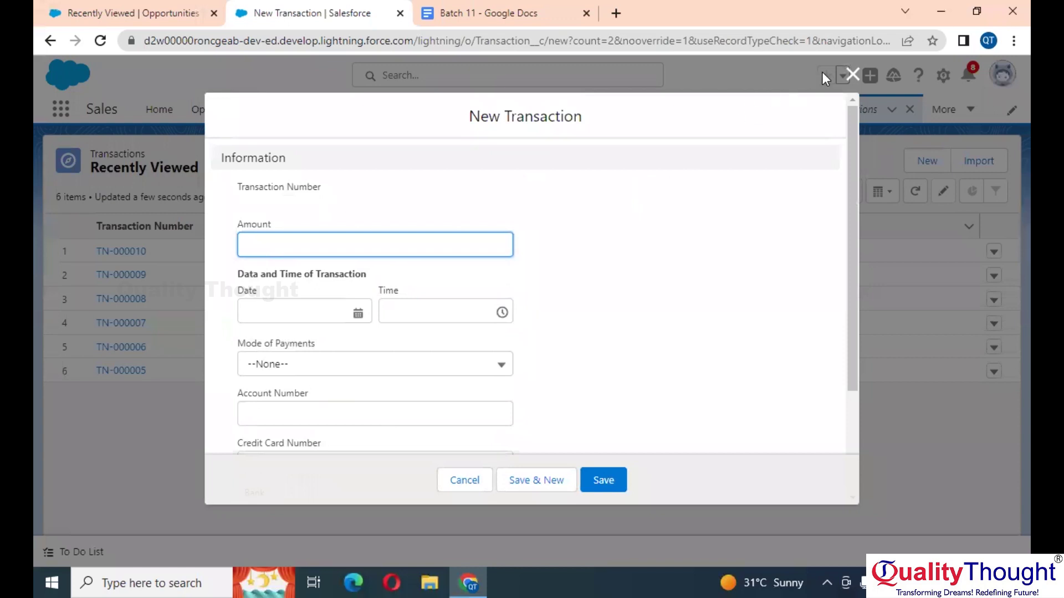
left_click(852, 74)
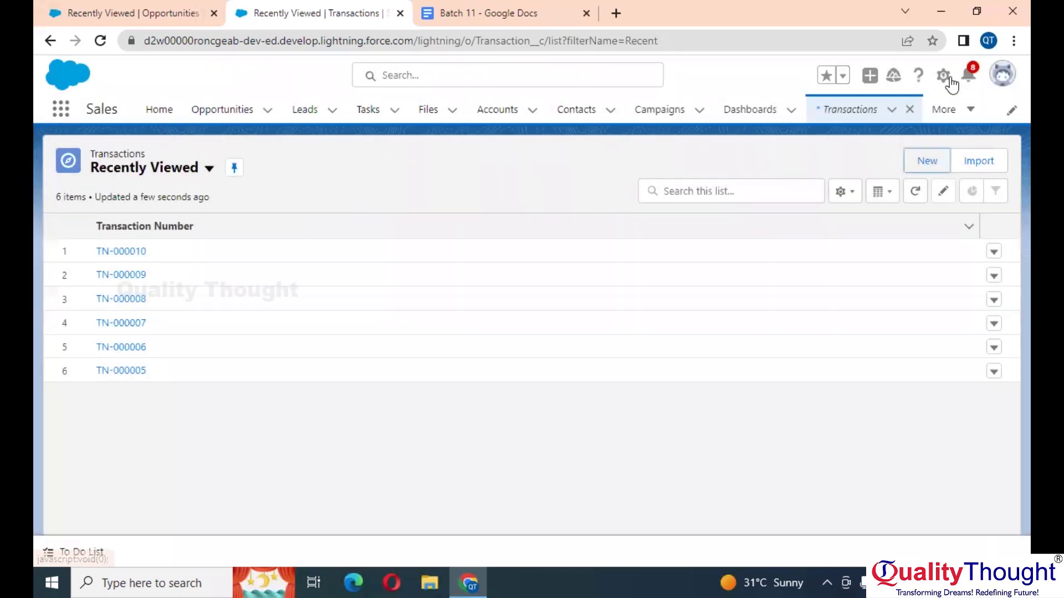
left_click(943, 76)
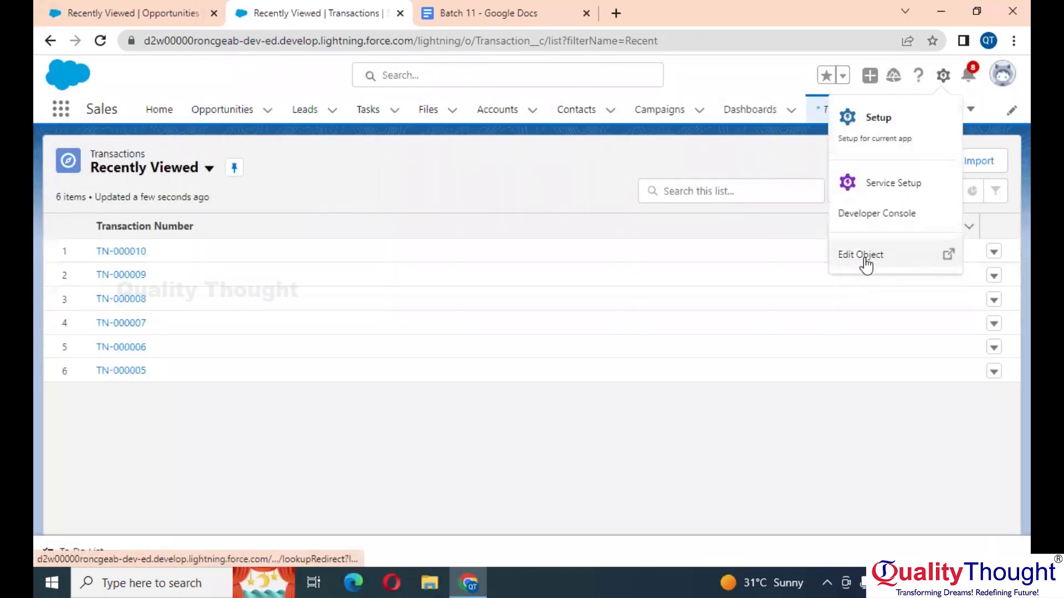
Step: From the Transaction object's Page Layouts, start editing Transaction Layout
left_click(863, 256)
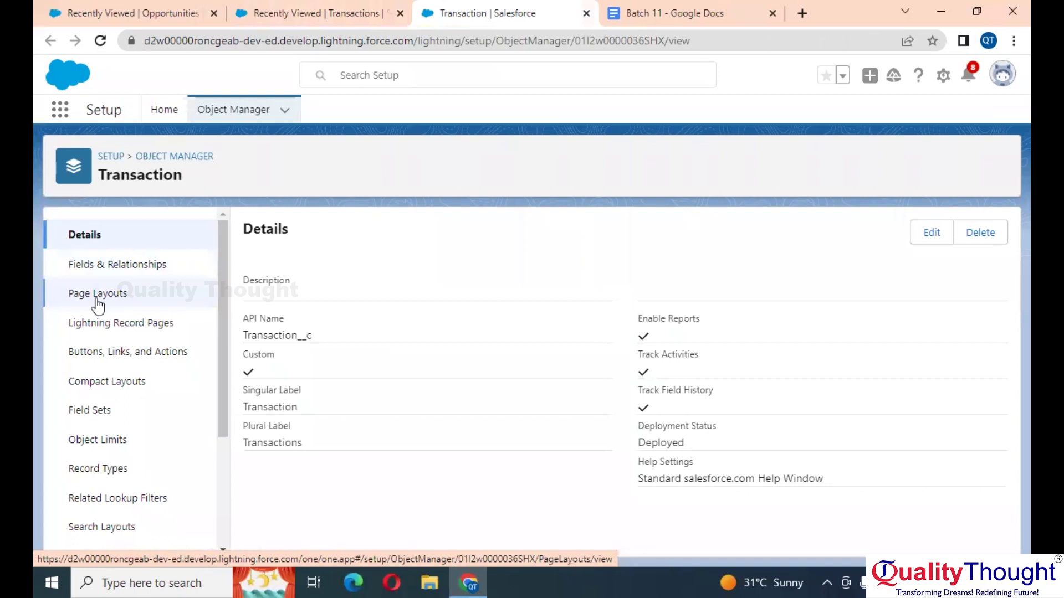
left_click(97, 294)
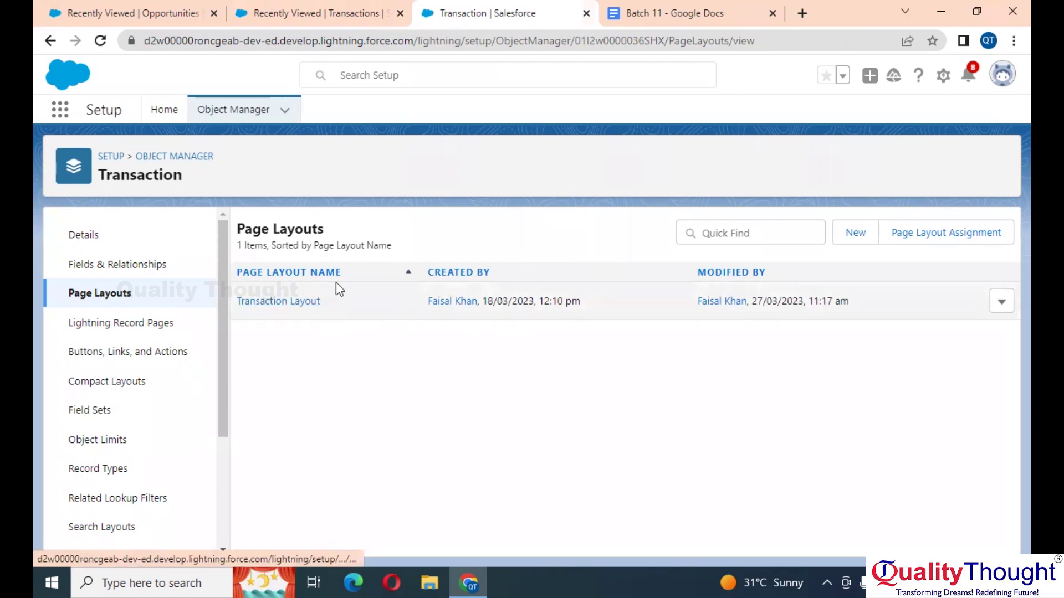
left_click(1001, 301)
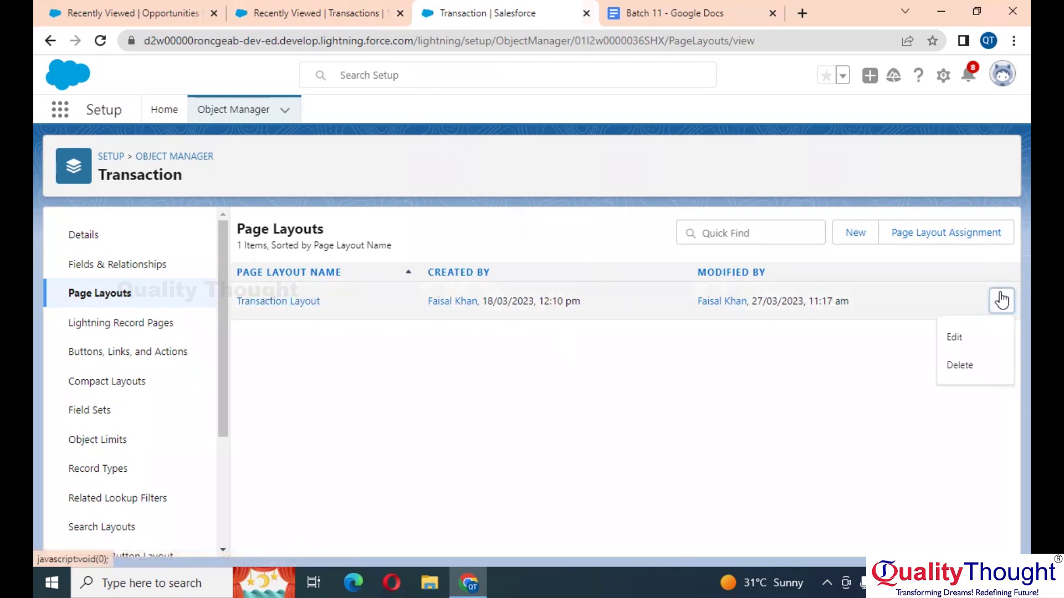
left_click(954, 338)
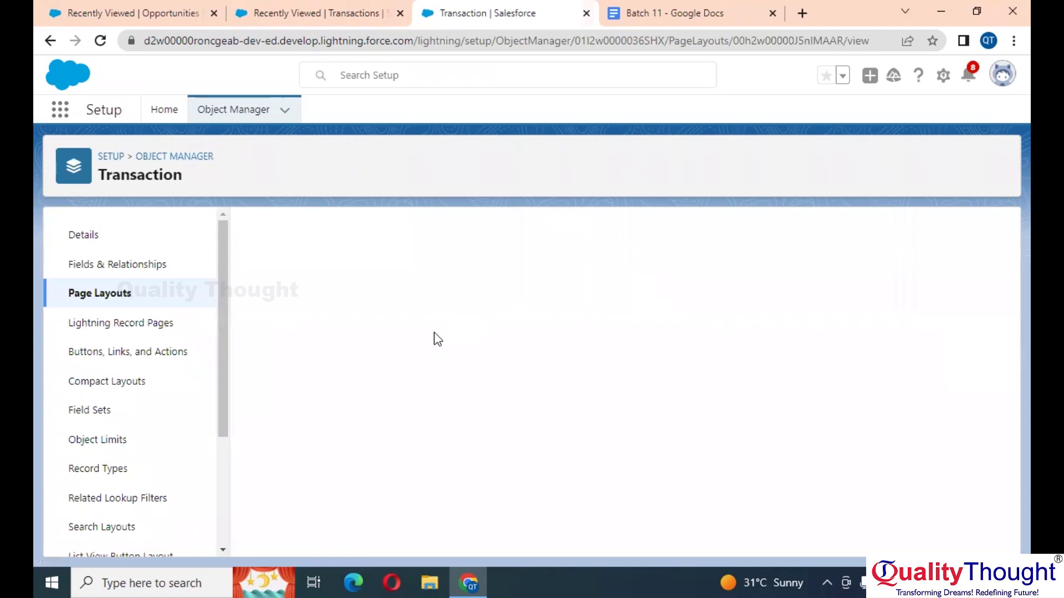
Step: Drag Bank and then Account directly below Transaction Number in the Information section
scroll(434, 332, "down", 3)
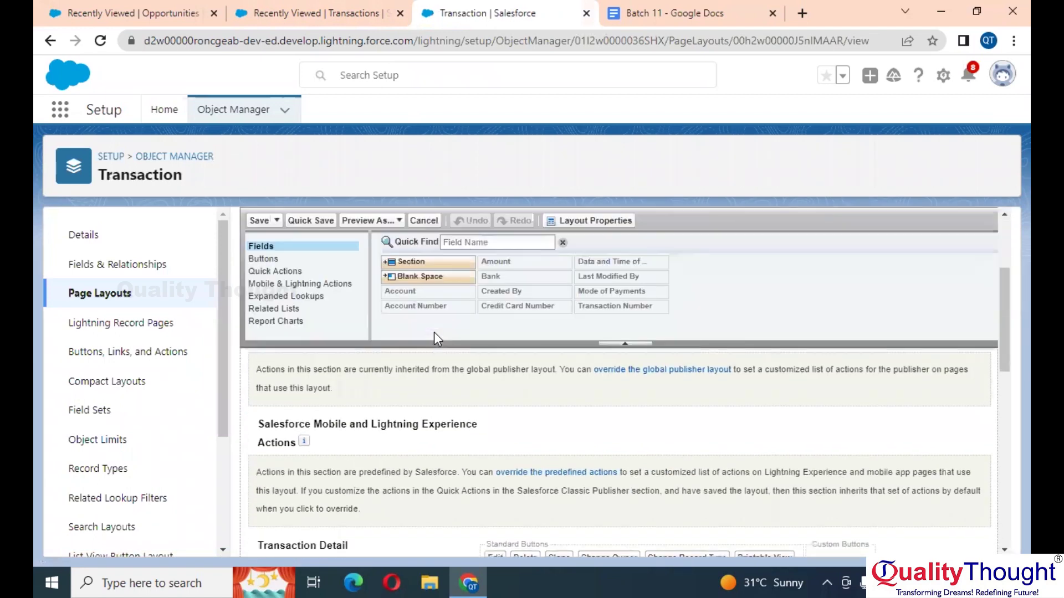
scroll(435, 332, "down", 5)
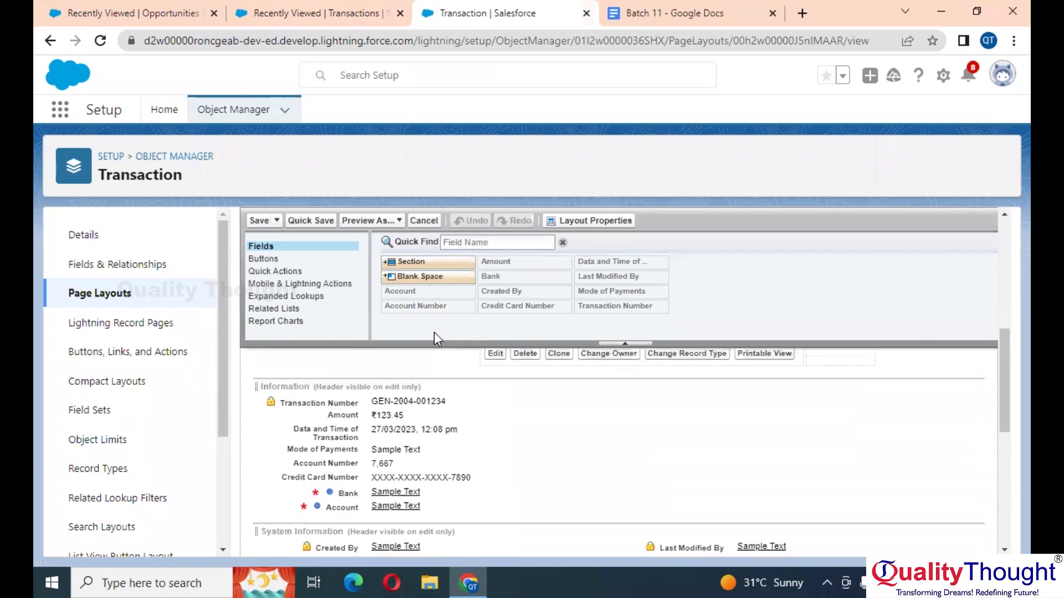
right_click(434, 331)
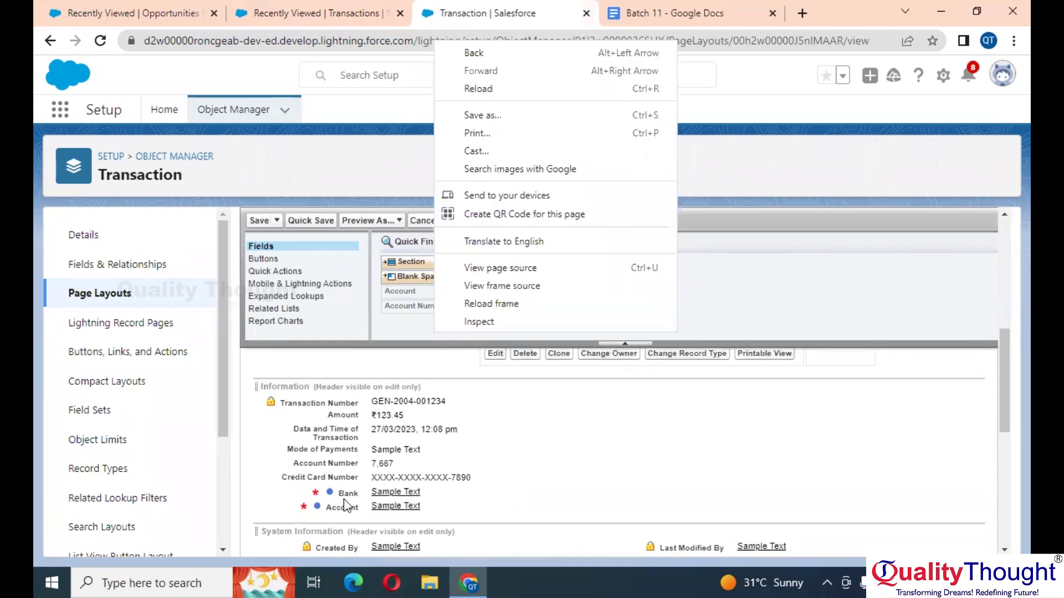
left_click(512, 414)
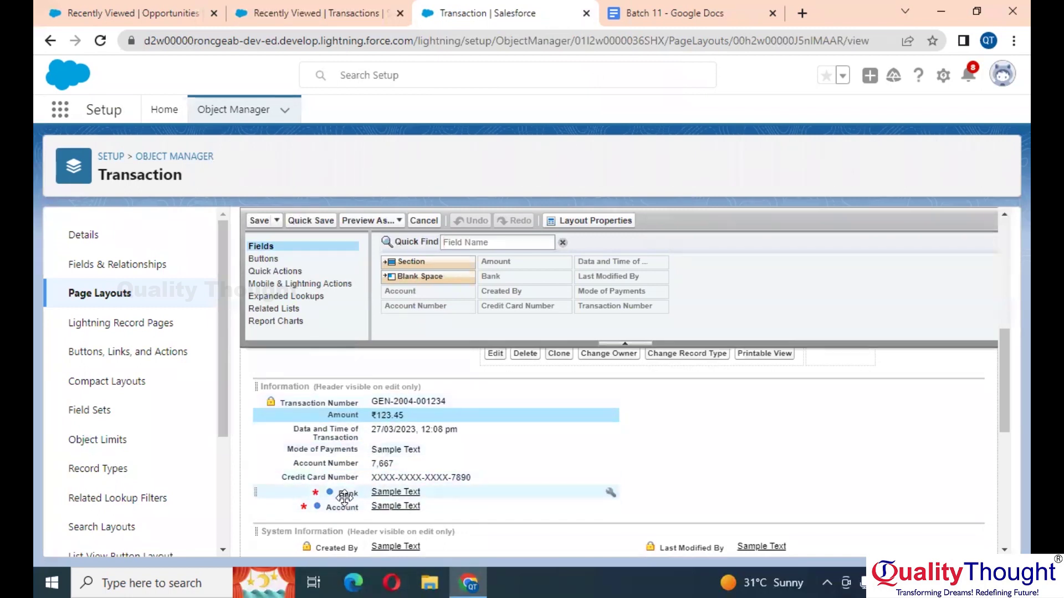
left_click_drag(346, 494, 340, 414)
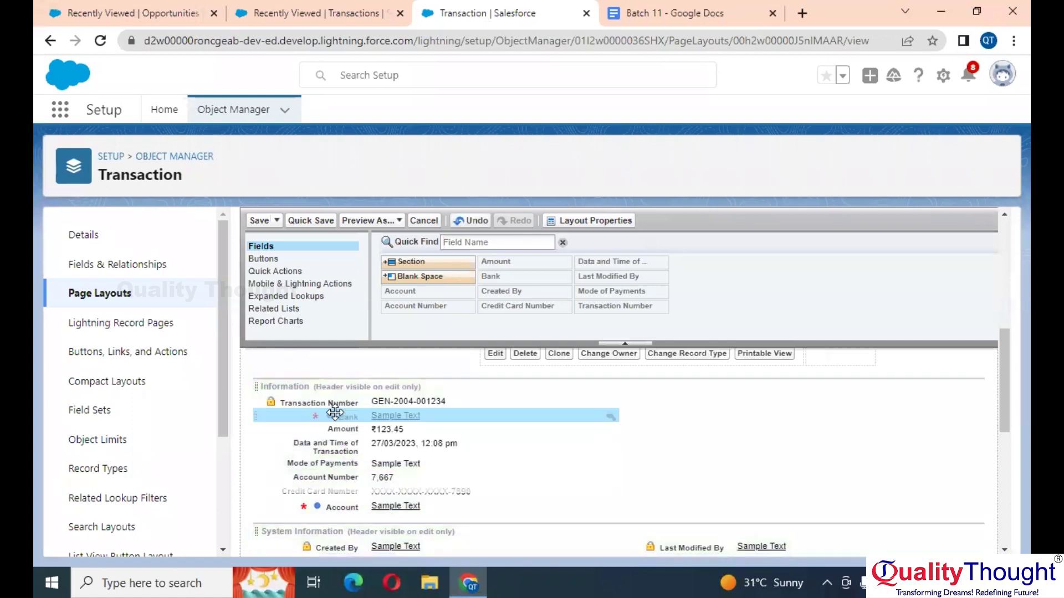
left_click_drag(344, 506, 344, 428)
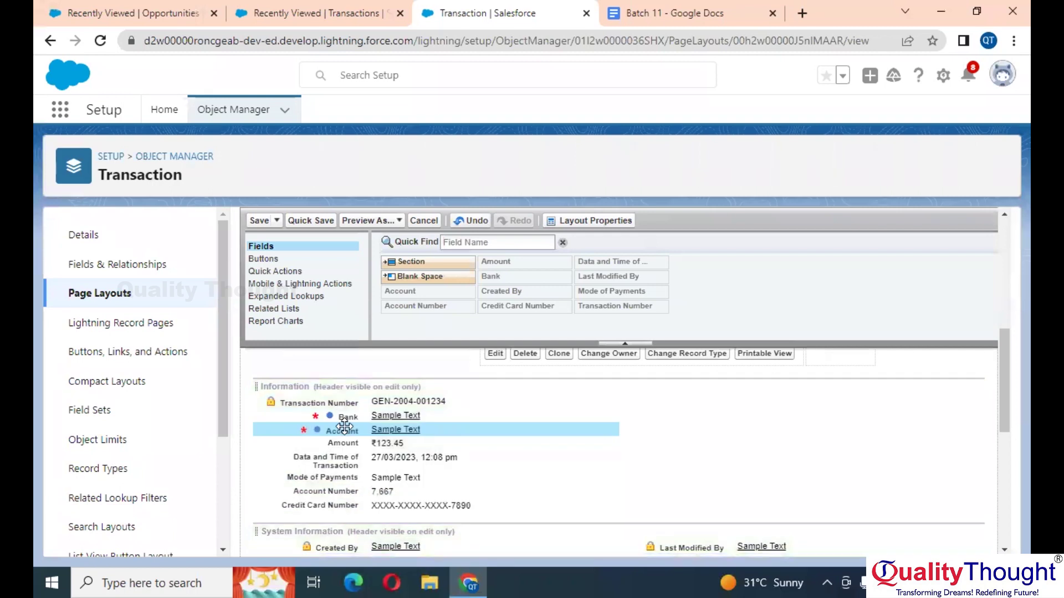
Step: Drag a new Section from the palette onto the layout
scroll(344, 426, "down", 1)
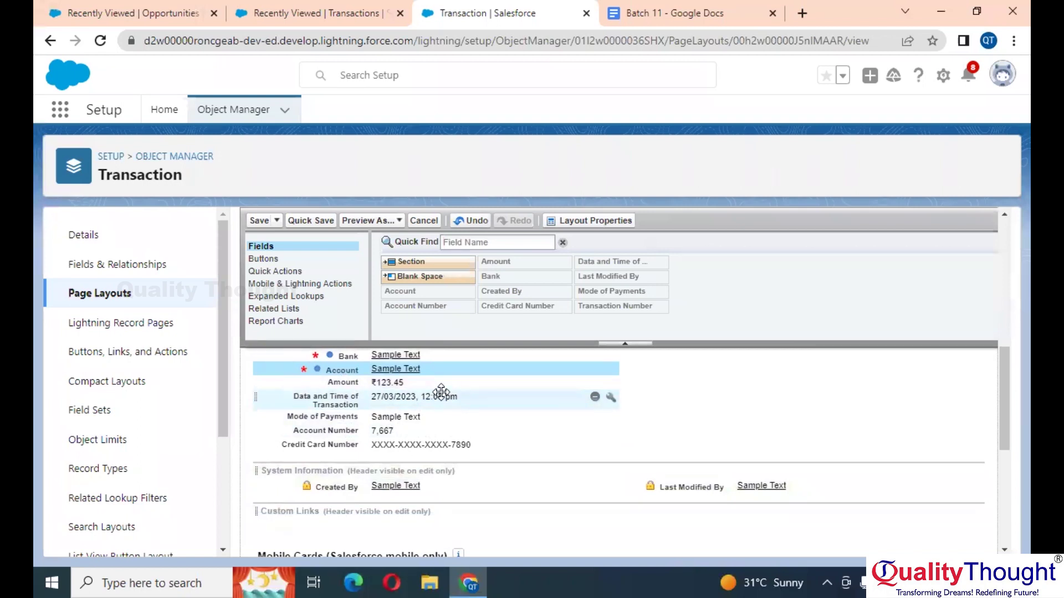
scroll(441, 390, "up", 1)
left_click_drag(432, 261, 371, 458)
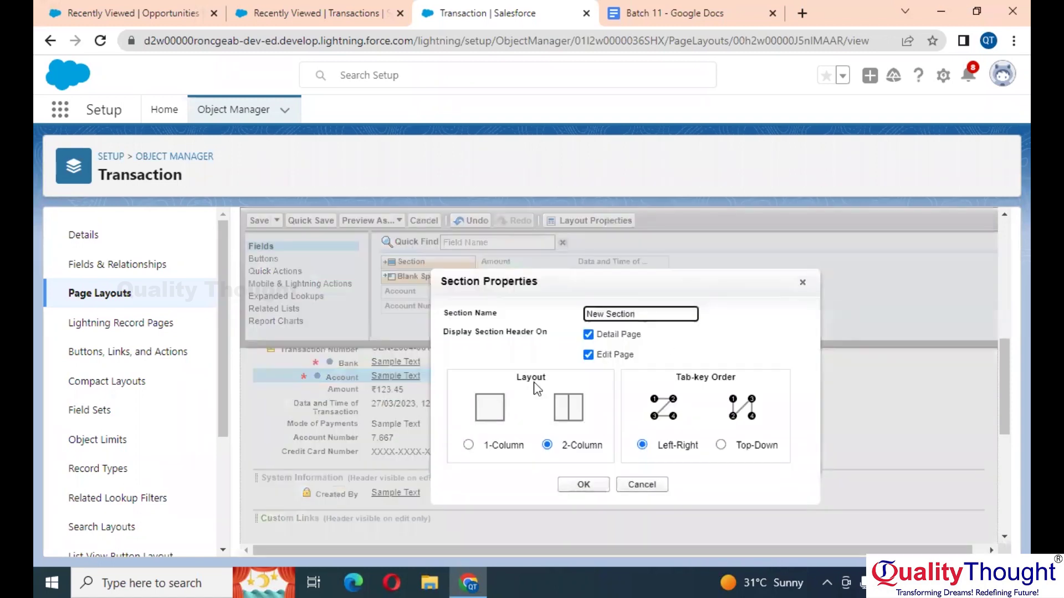
Step: Name the new section Transaction Details with 2-Column layout, then show recently viewed Opportunities
triple_click(643, 311)
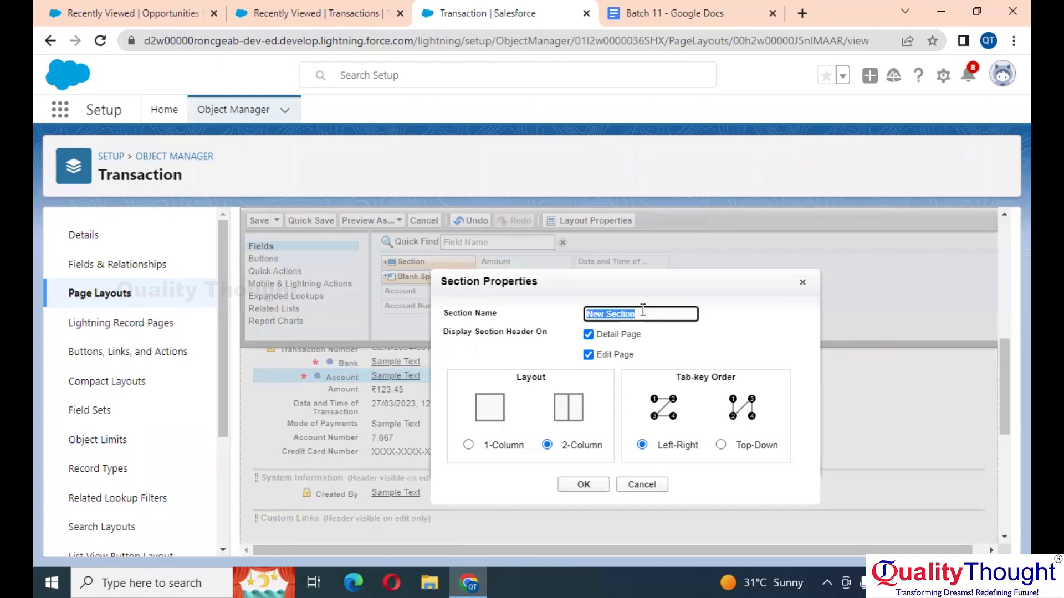
key("BackSpace")
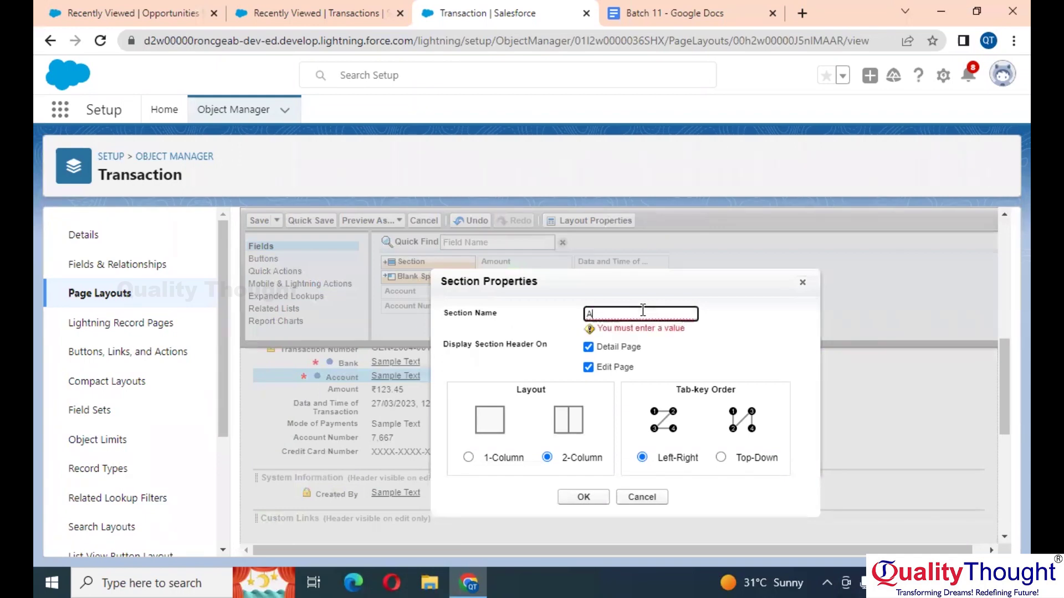
type("Transaction Details")
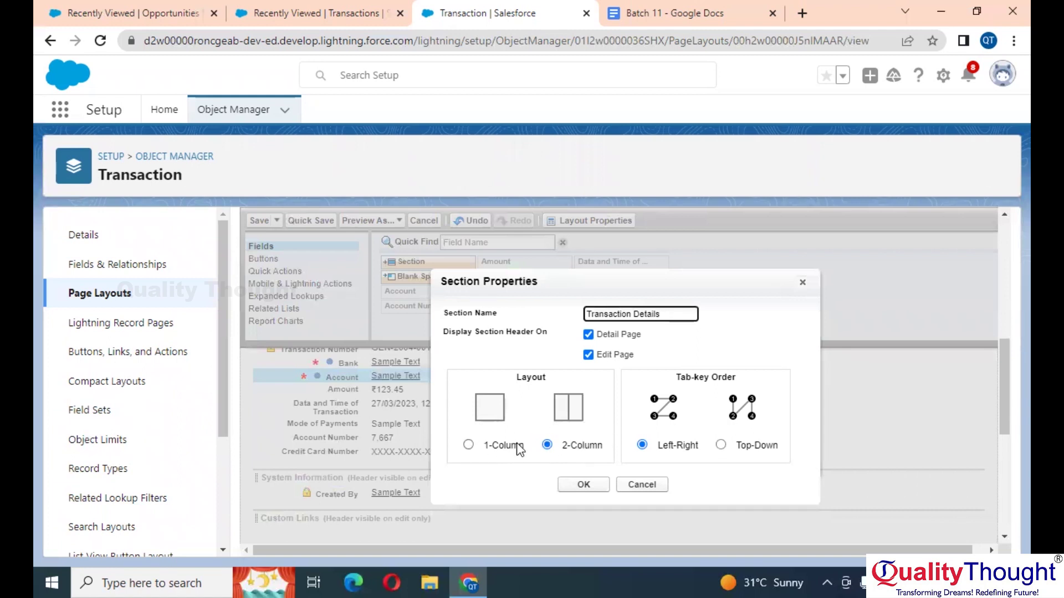
left_click(308, 12)
left_click(176, 7)
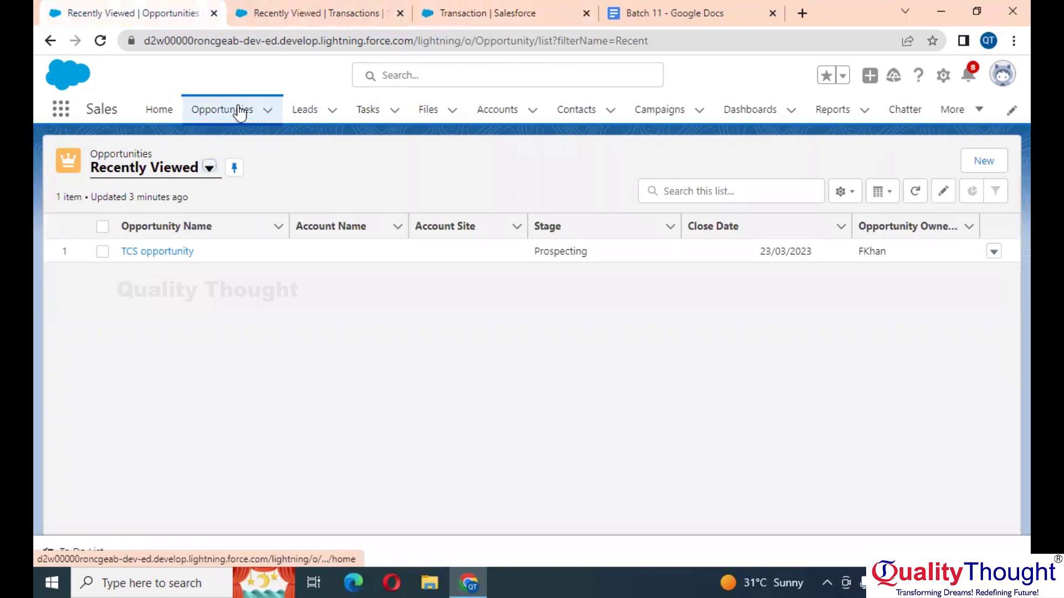
Step: Preview a blank New Opportunity form, then review the fields on a New Transaction form
left_click(979, 161)
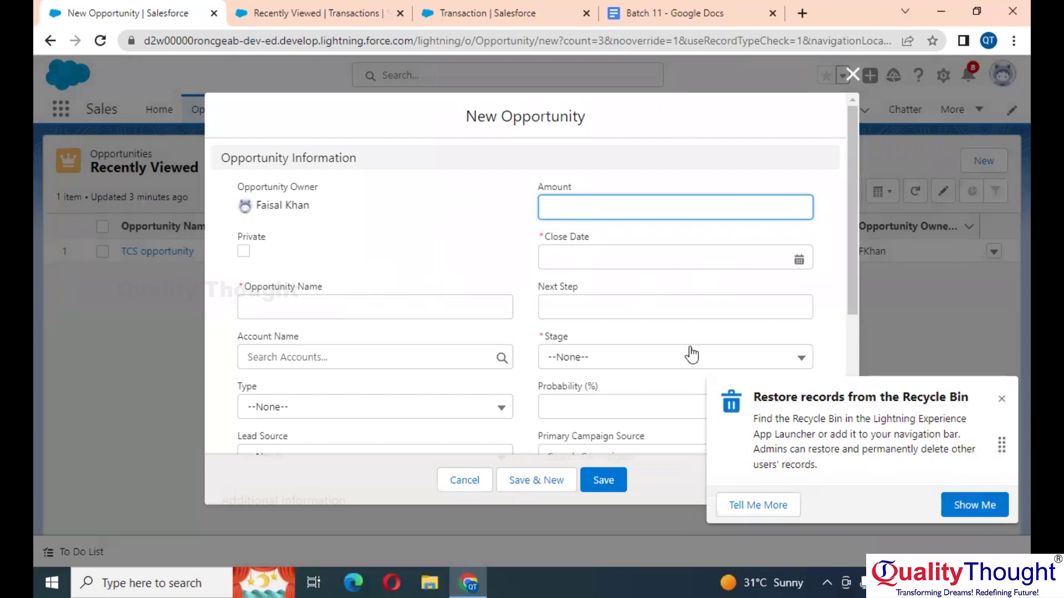
left_click(852, 74)
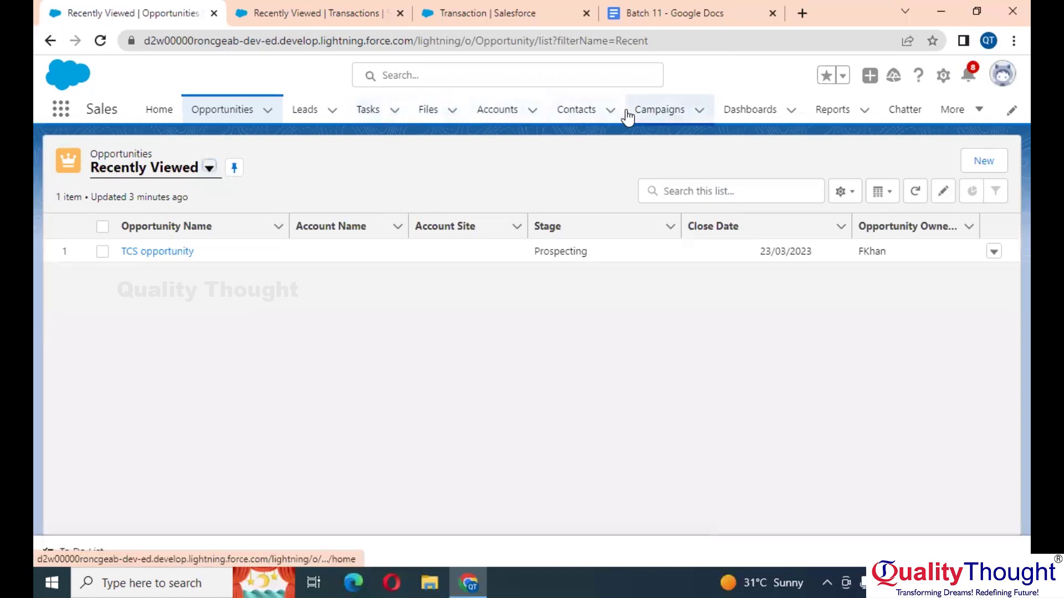
left_click(310, 12)
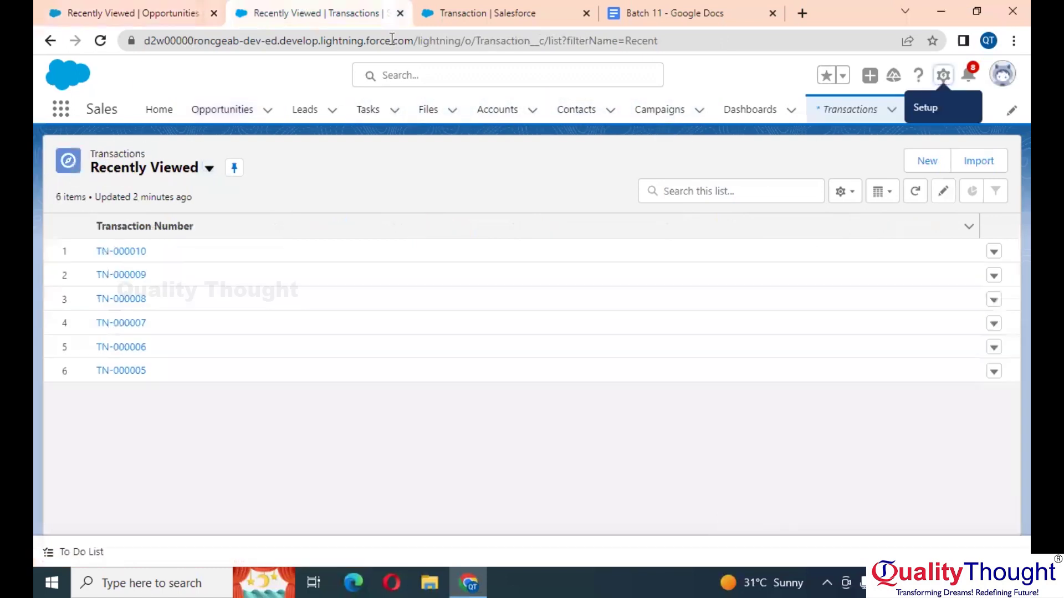
left_click(922, 162)
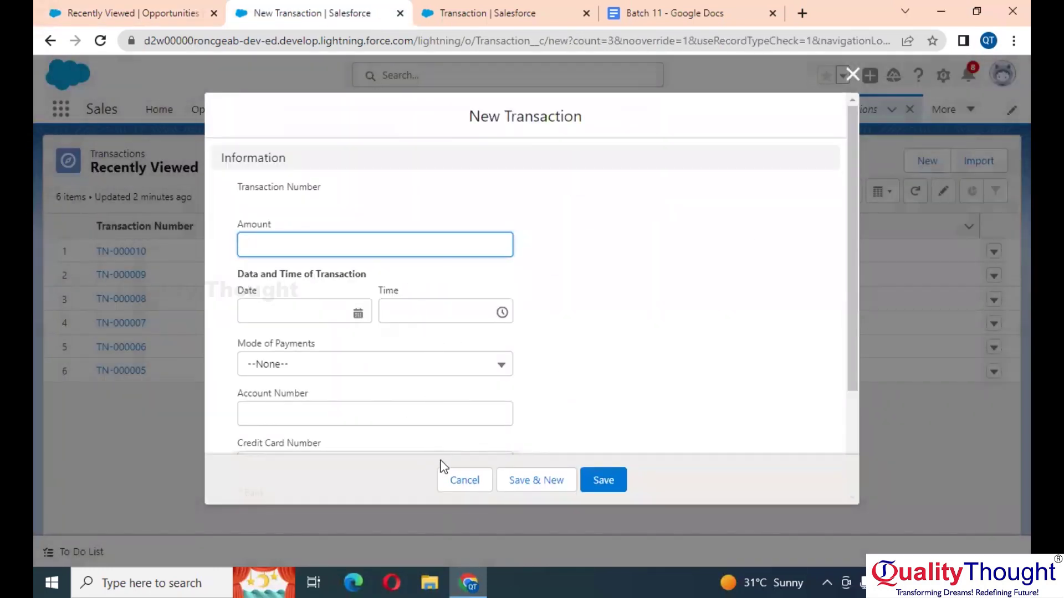
scroll(471, 417, "down", 3)
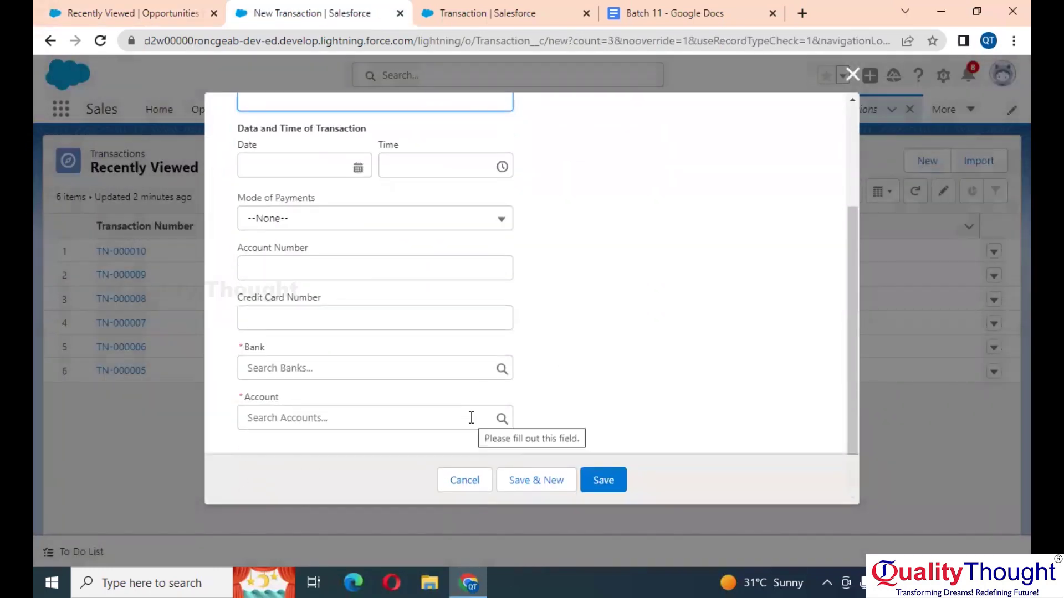
scroll(417, 312, "up", 3)
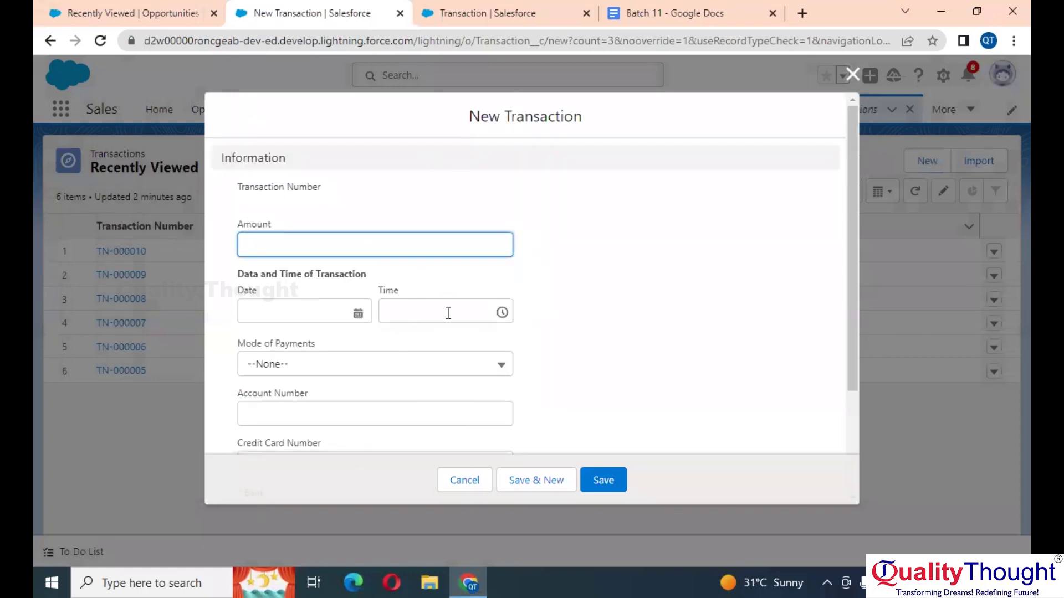
scroll(443, 288, "down", 3)
Step: Reopen a blank New Opportunity form and Tab from Opportunity Name through Next Step to Account Name
left_click(565, 8)
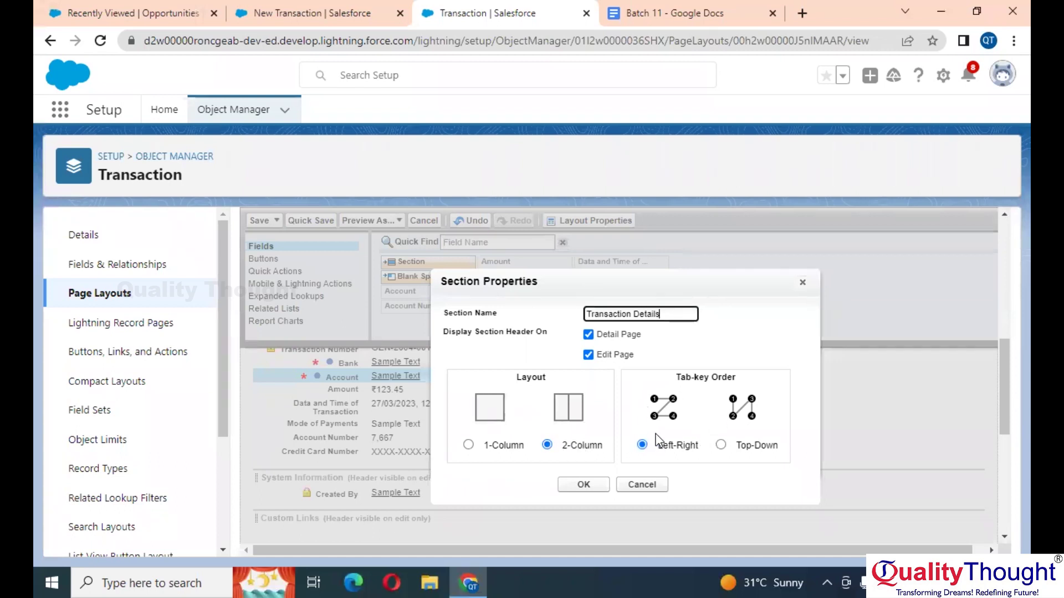
left_click(326, 12)
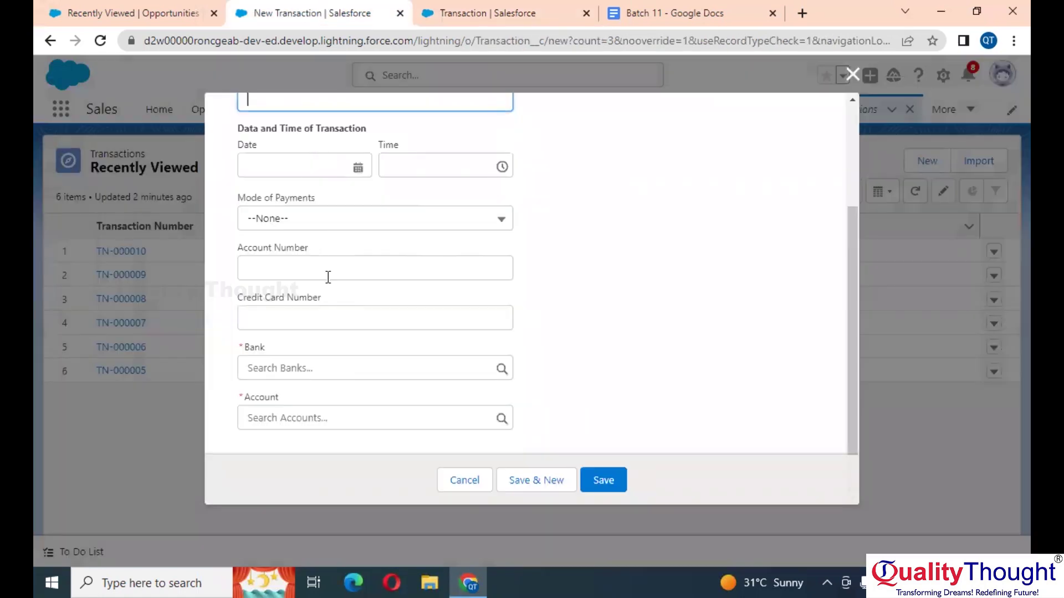
left_click(135, 12)
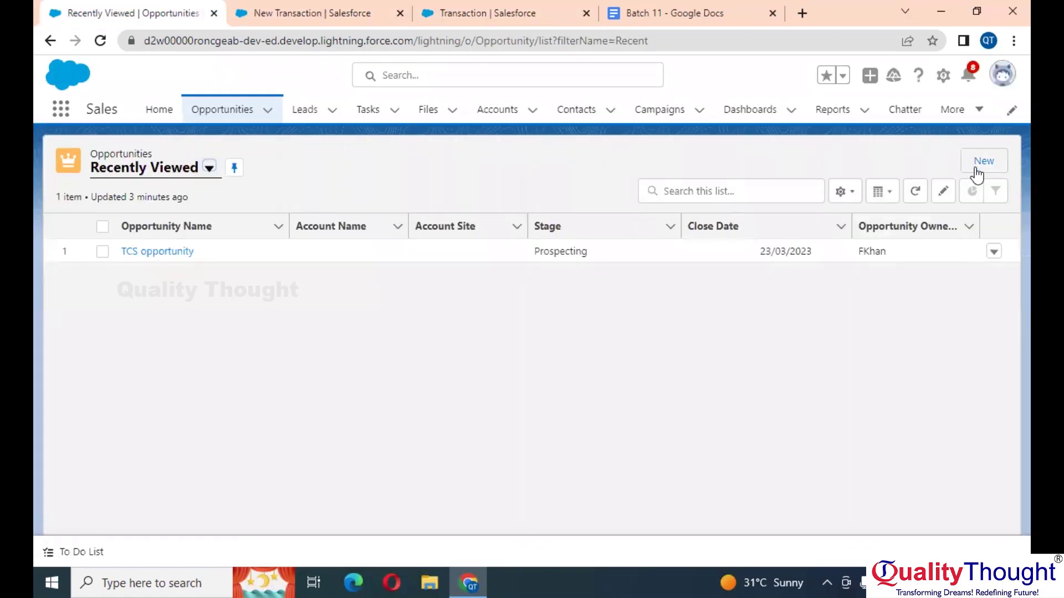
left_click(975, 168)
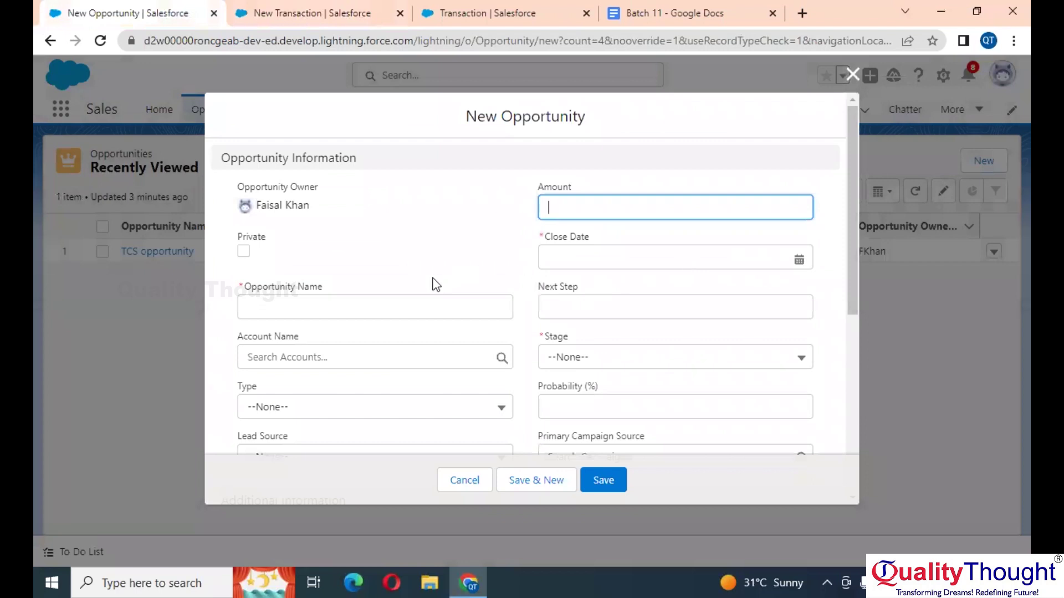
left_click(408, 299)
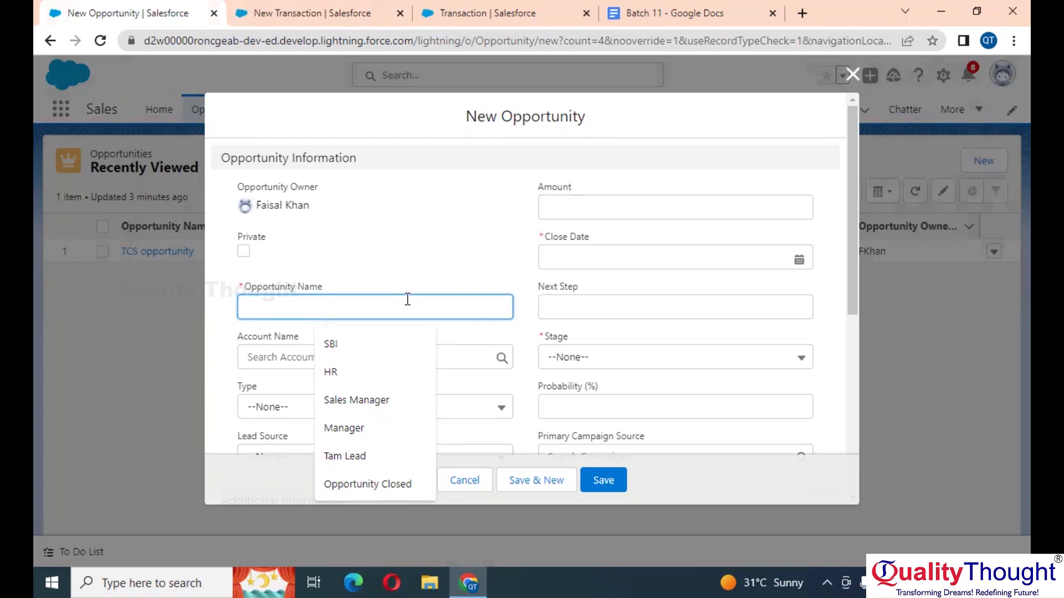
key("Tab")
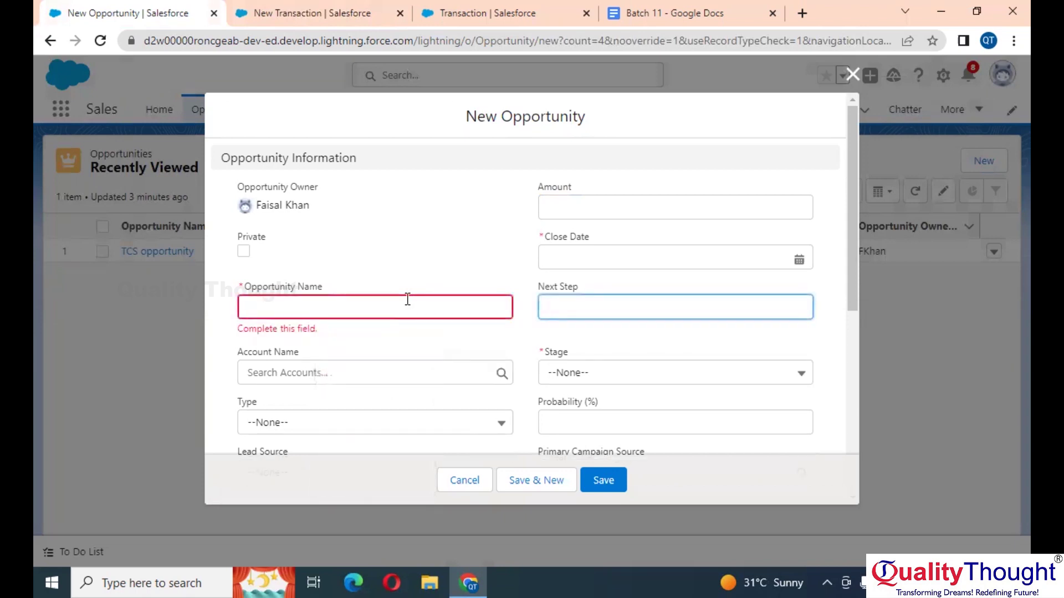
key("Tab")
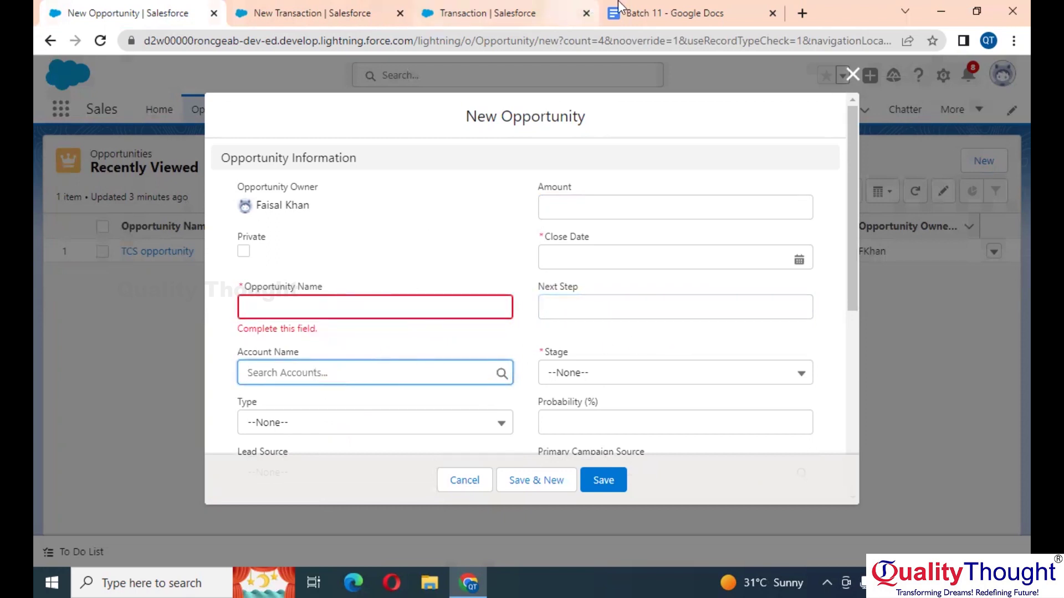
left_click(523, 7)
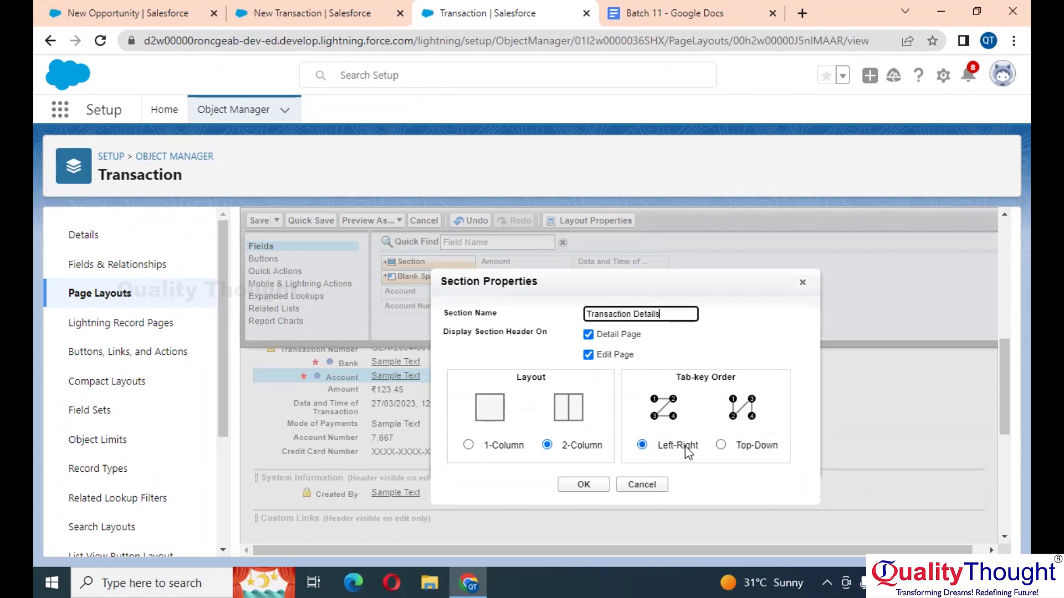
Step: Add the Transaction Details section, drag Amount and Data and Time of Transaction into it, and save
left_click(589, 484)
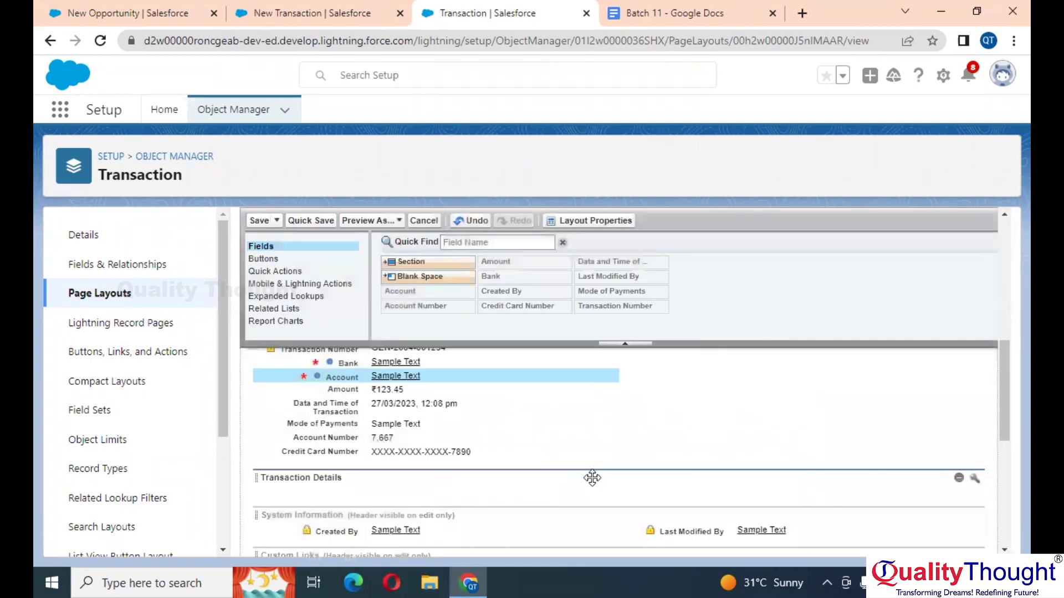
scroll(592, 478, "down", 2)
scroll(593, 477, "up", 1)
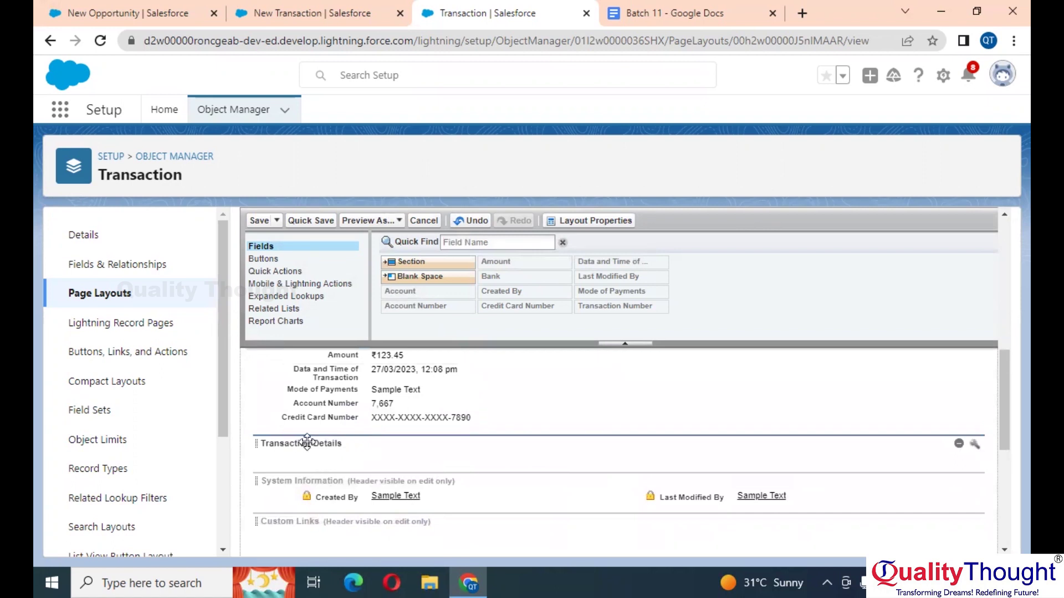
scroll(357, 443, "up", 1)
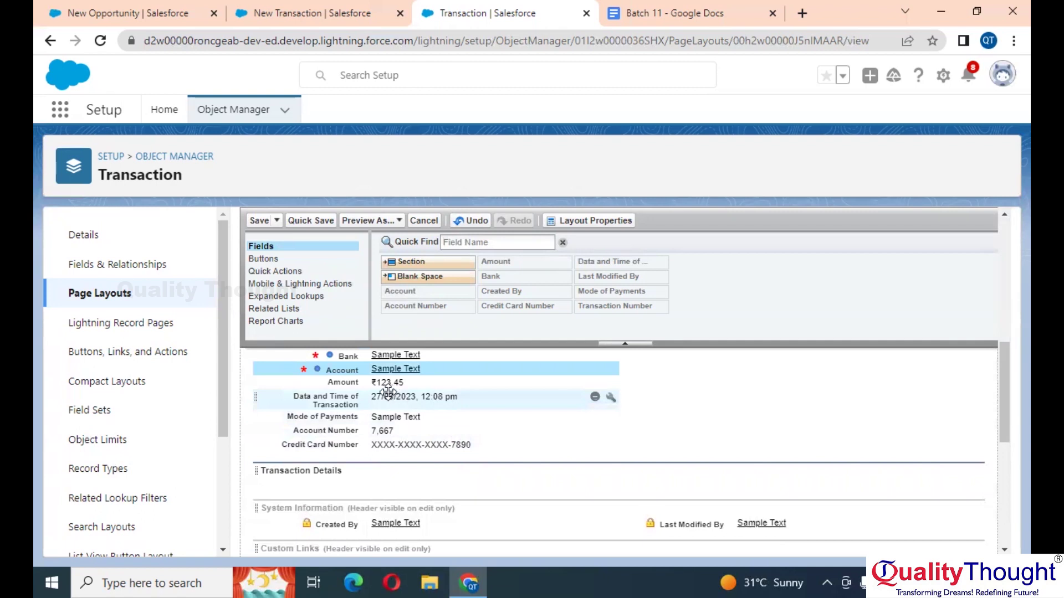
left_click_drag(388, 382, 318, 484)
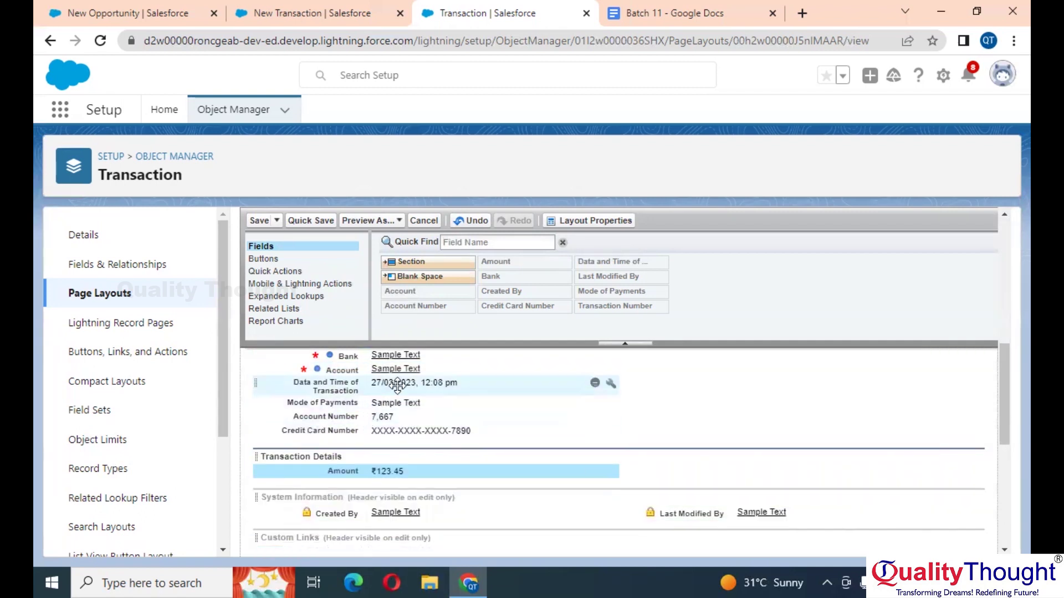
left_click_drag(390, 384, 376, 485)
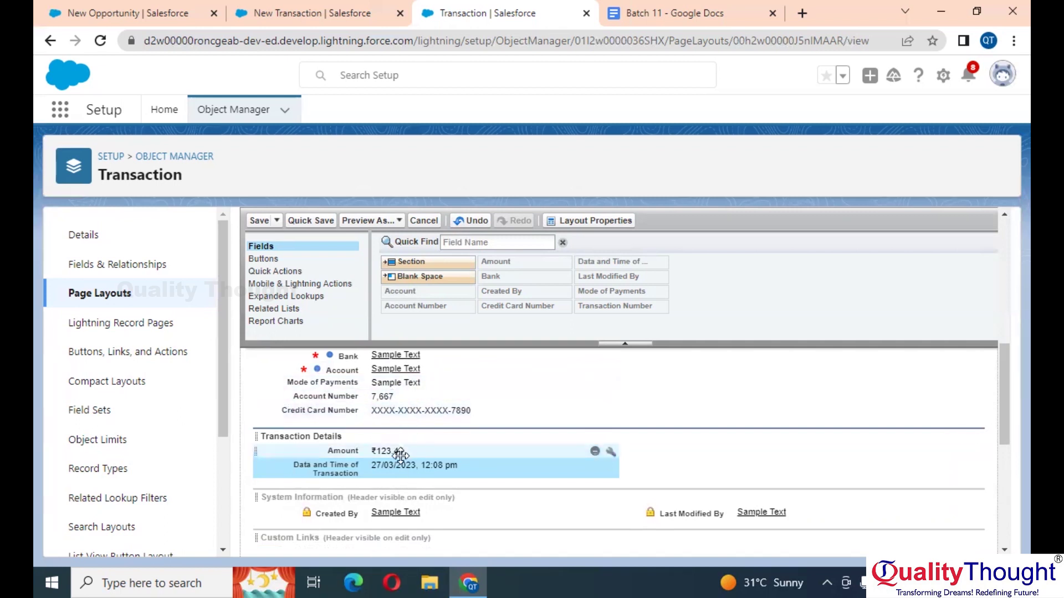
scroll(397, 451, "down", 1)
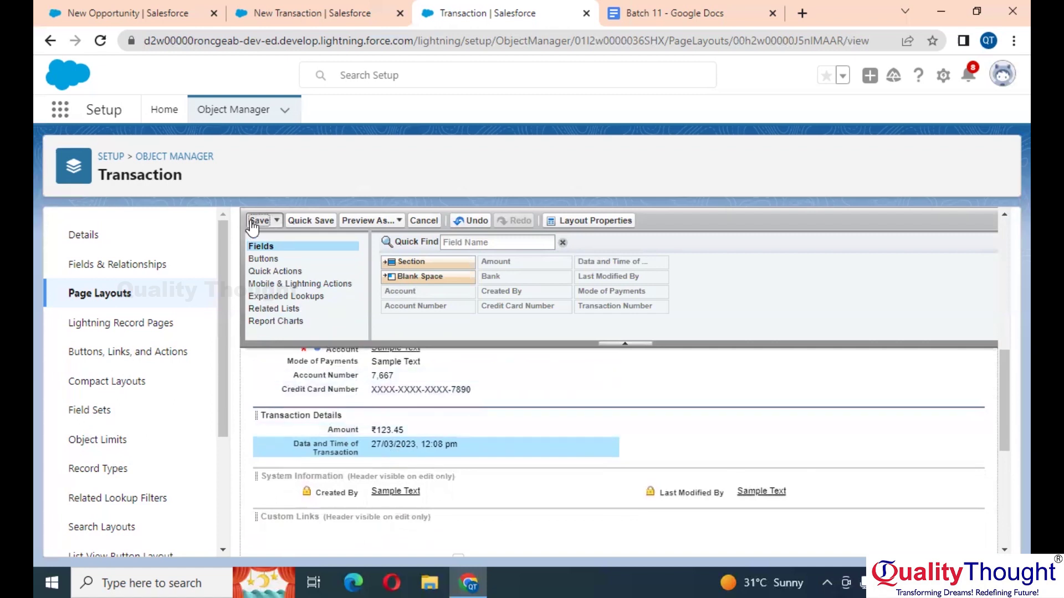
left_click(252, 220)
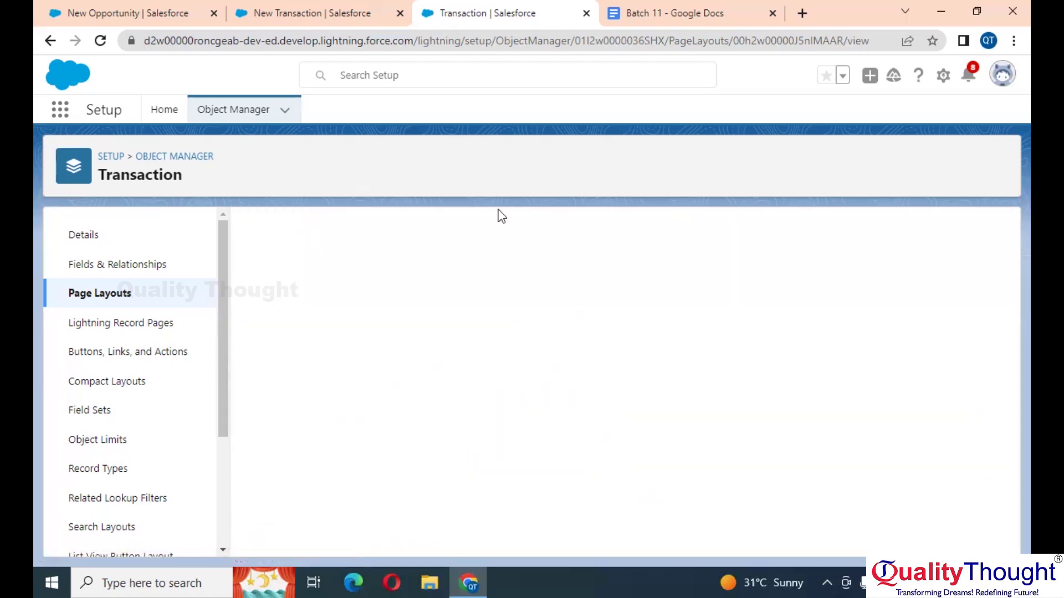
Step: Discard the open New Transaction form and reload the Transactions list
left_click(310, 12)
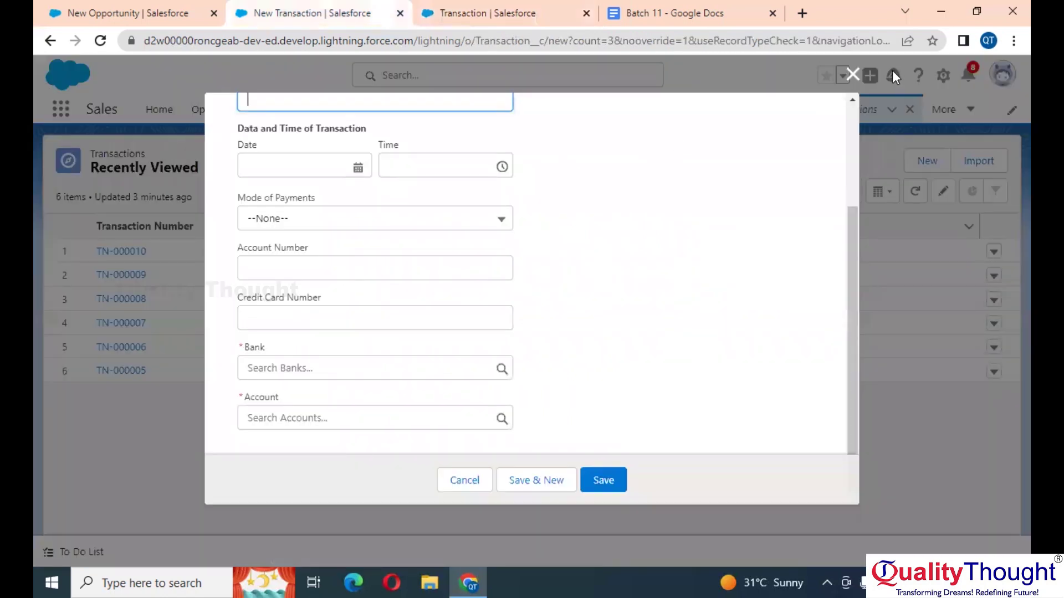
left_click(853, 74)
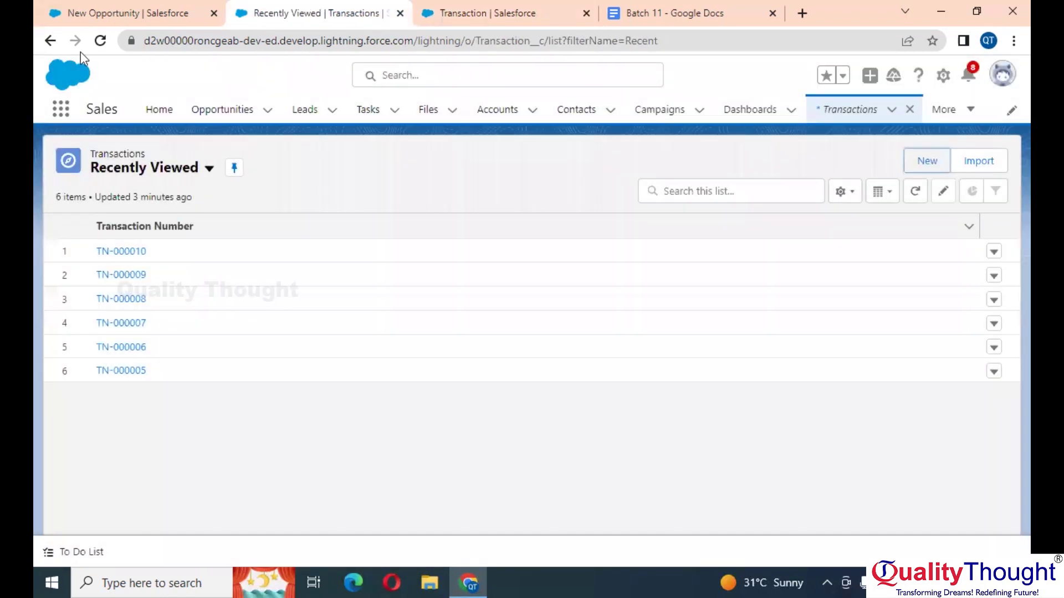
left_click(100, 42)
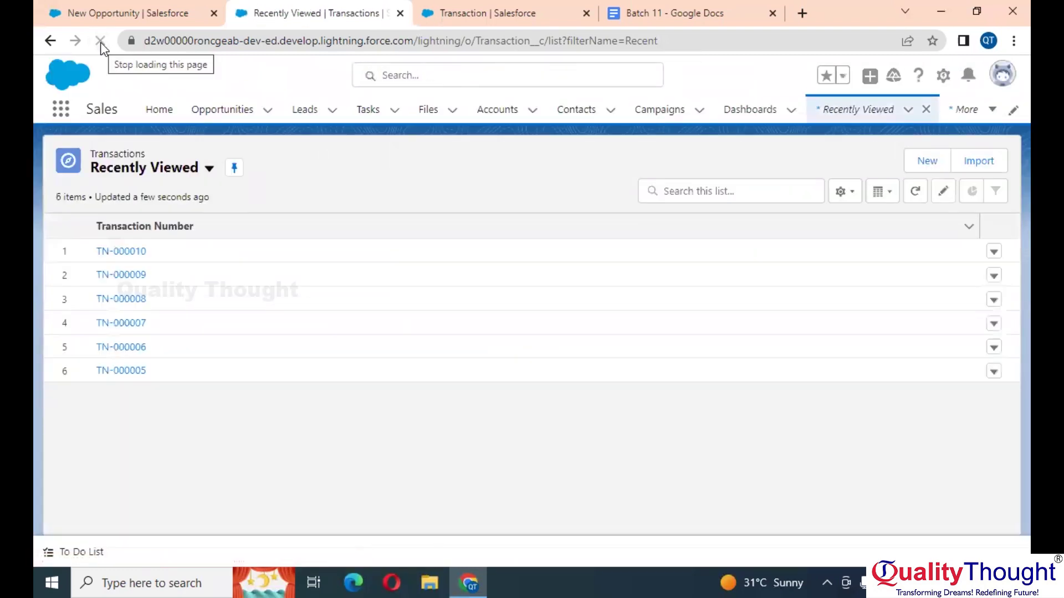
Step: Check a fresh New Transaction form, close it unsaved, and open the profile menu
left_click(934, 162)
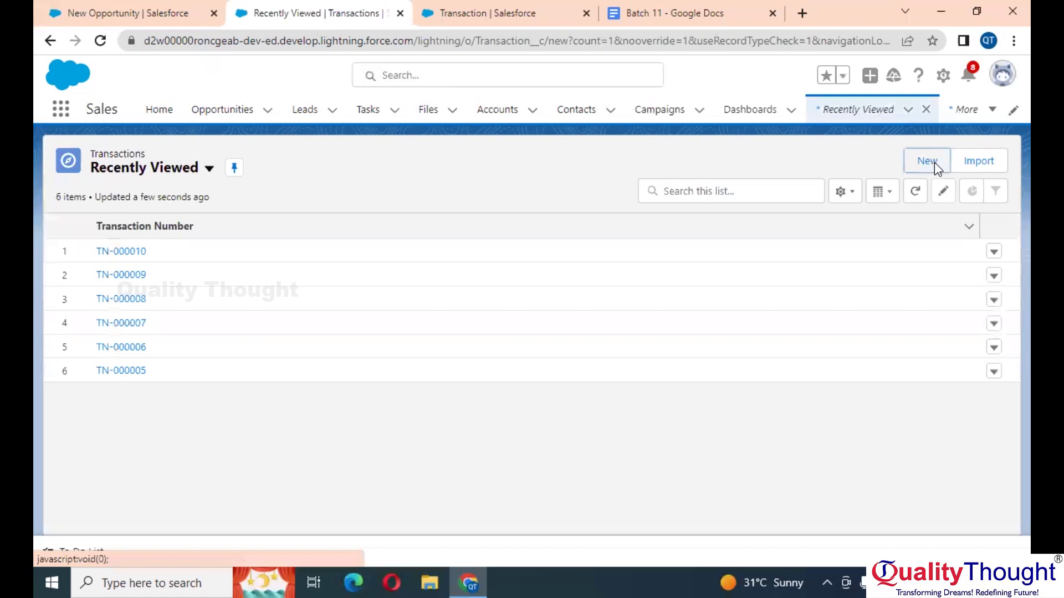
scroll(633, 290, "down", 3)
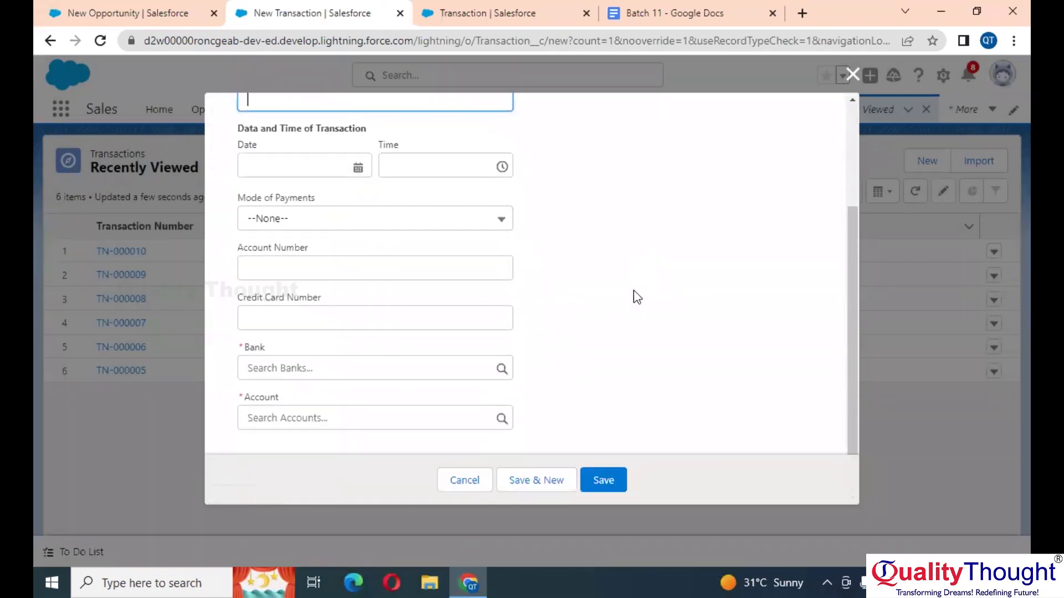
scroll(633, 291, "up", 3)
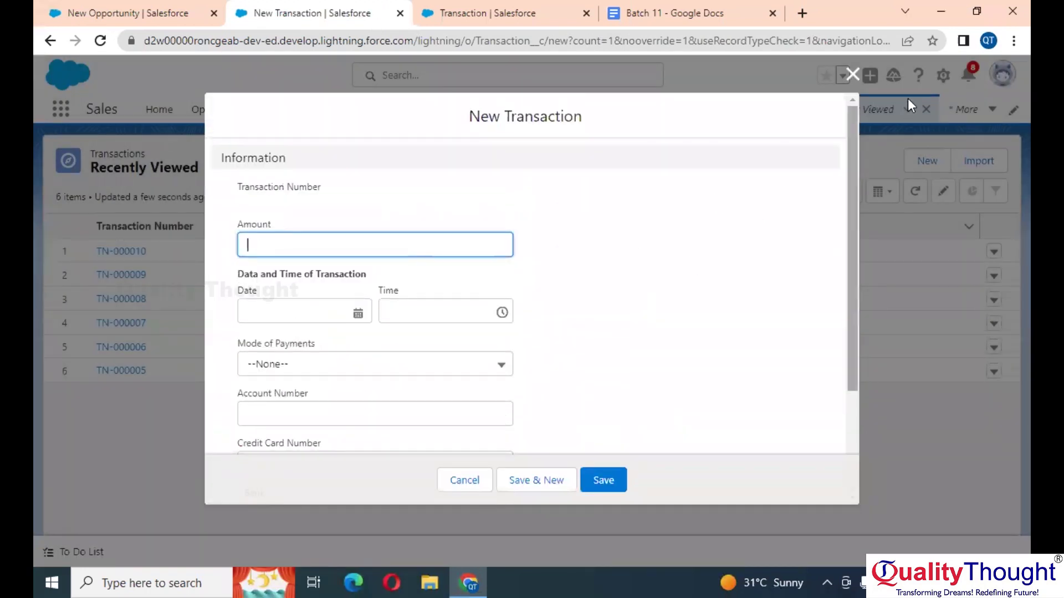
left_click(848, 73)
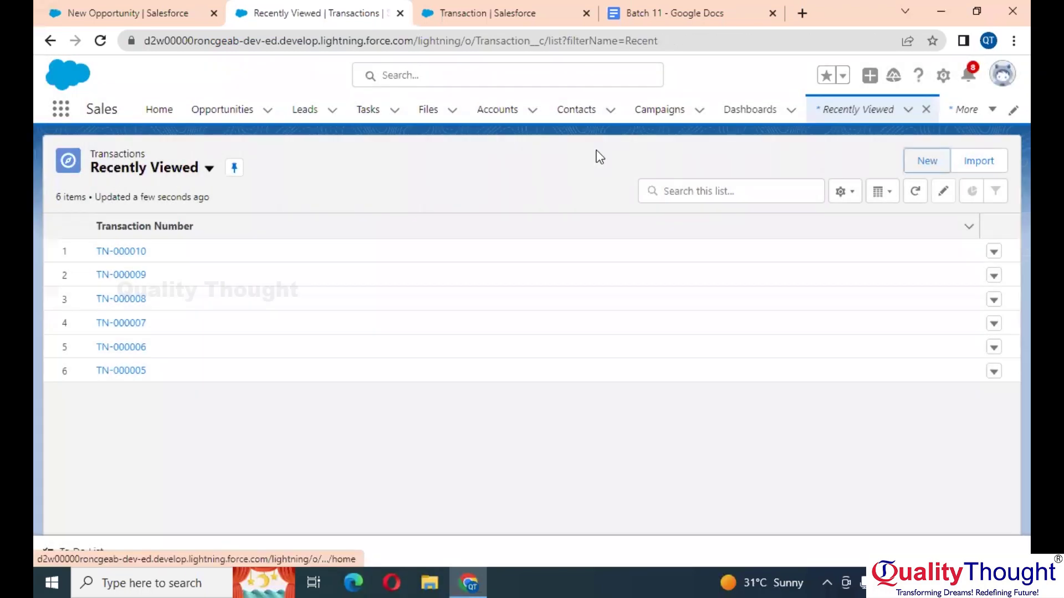
left_click(1001, 74)
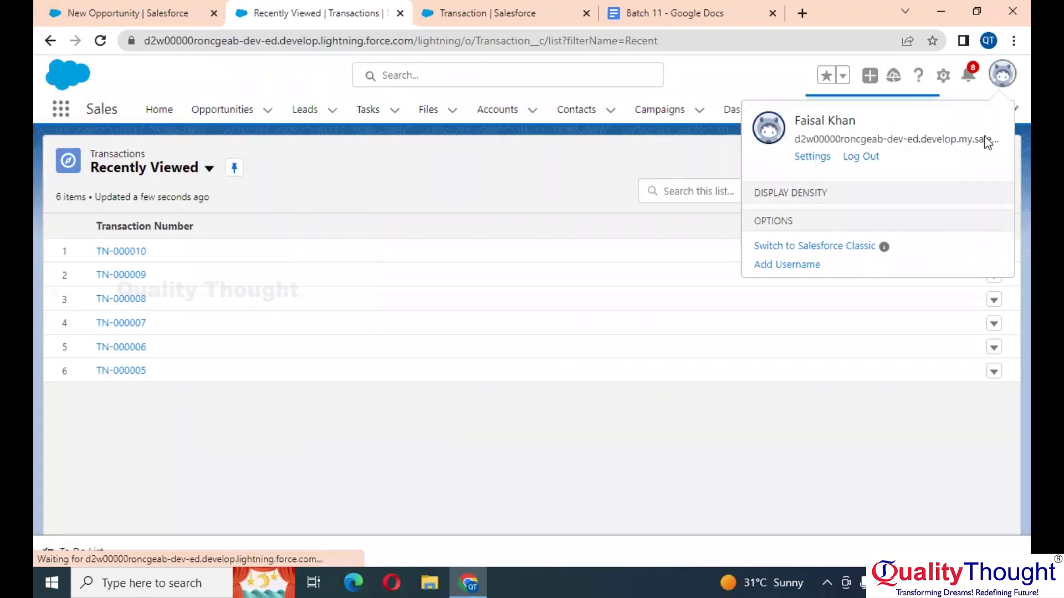
Step: In Salesforce Classic, open a New Transaction form and highlight its Transaction Details heading
left_click(851, 430)
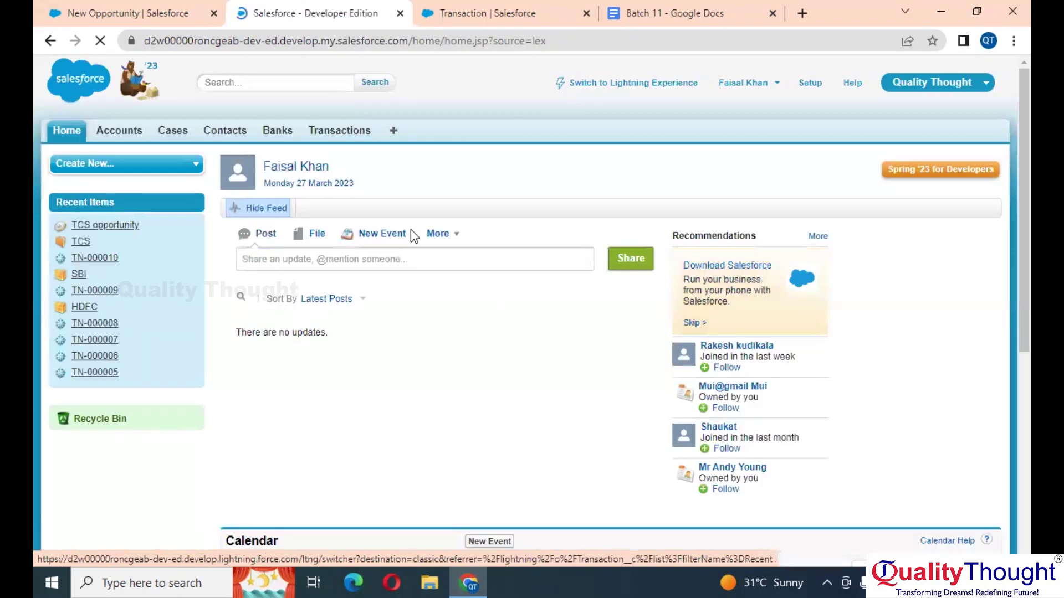
left_click(345, 131)
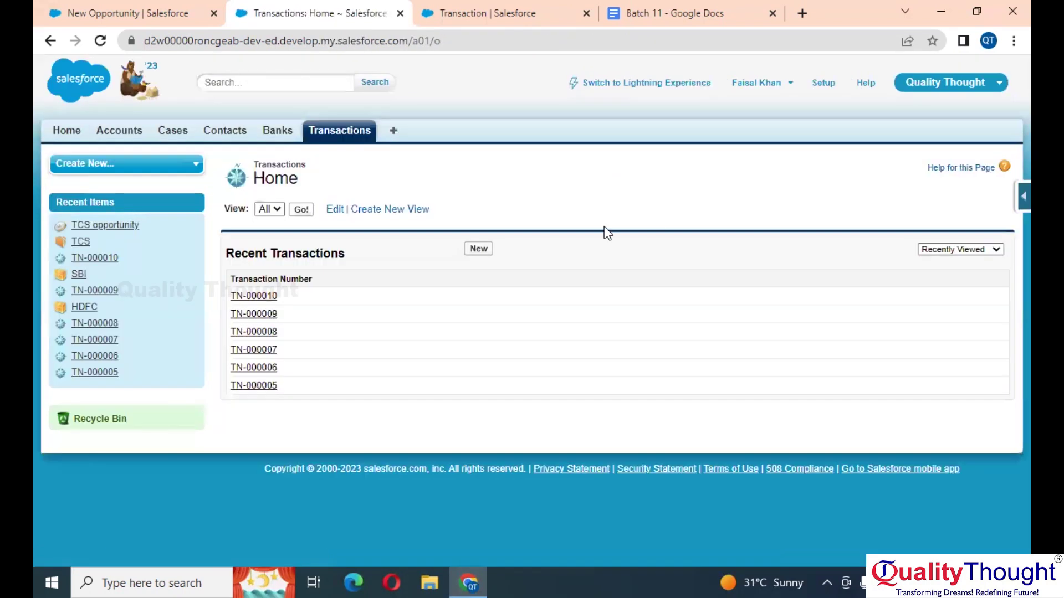
left_click(478, 250)
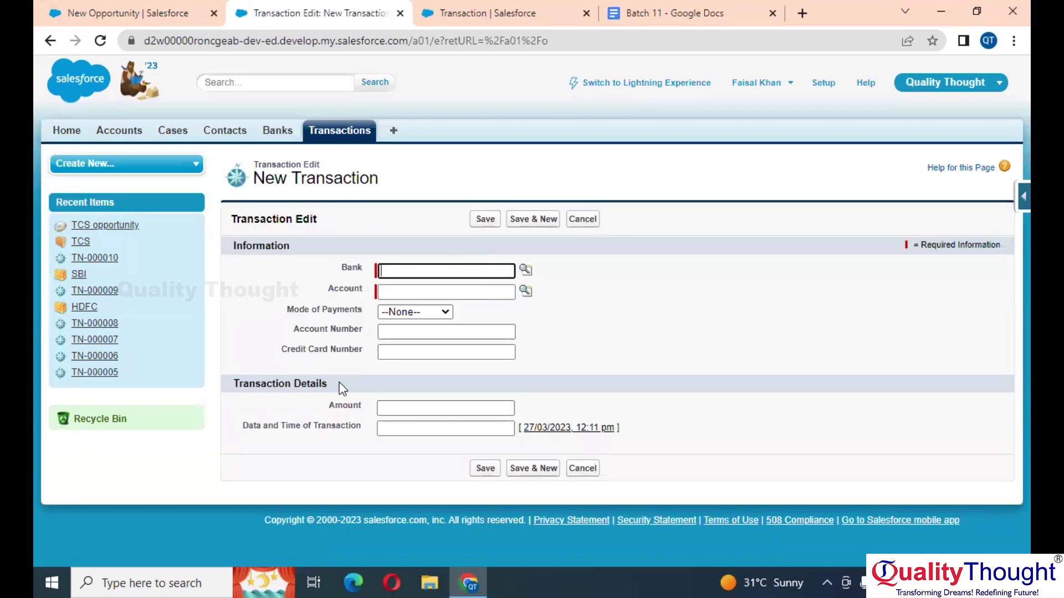
left_click_drag(342, 383, 217, 376)
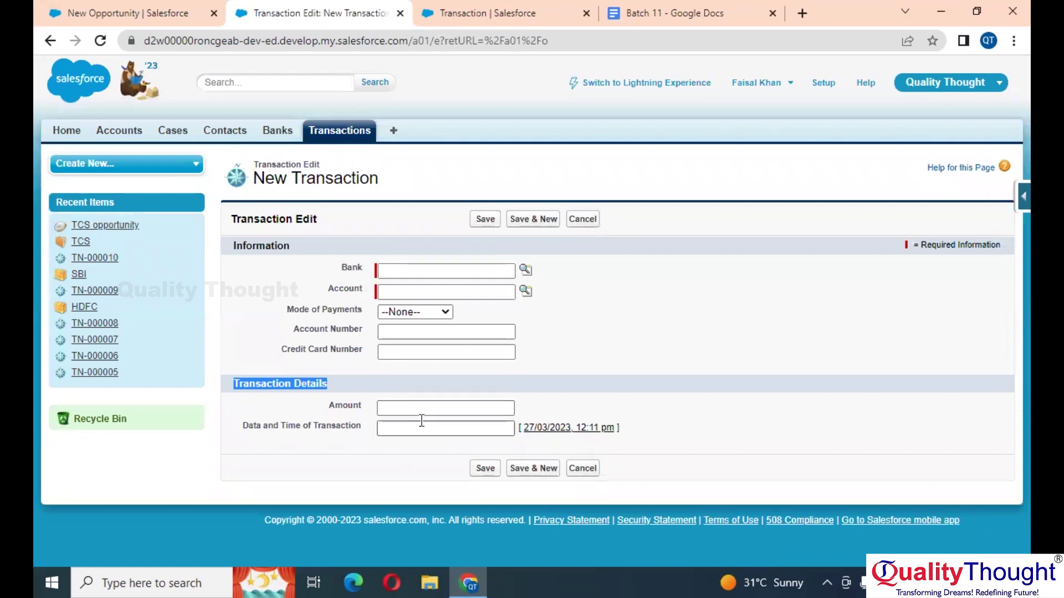
Step: Reopen the Transaction Layout and move Data and Time of Transaction to the right column
left_click(485, 12)
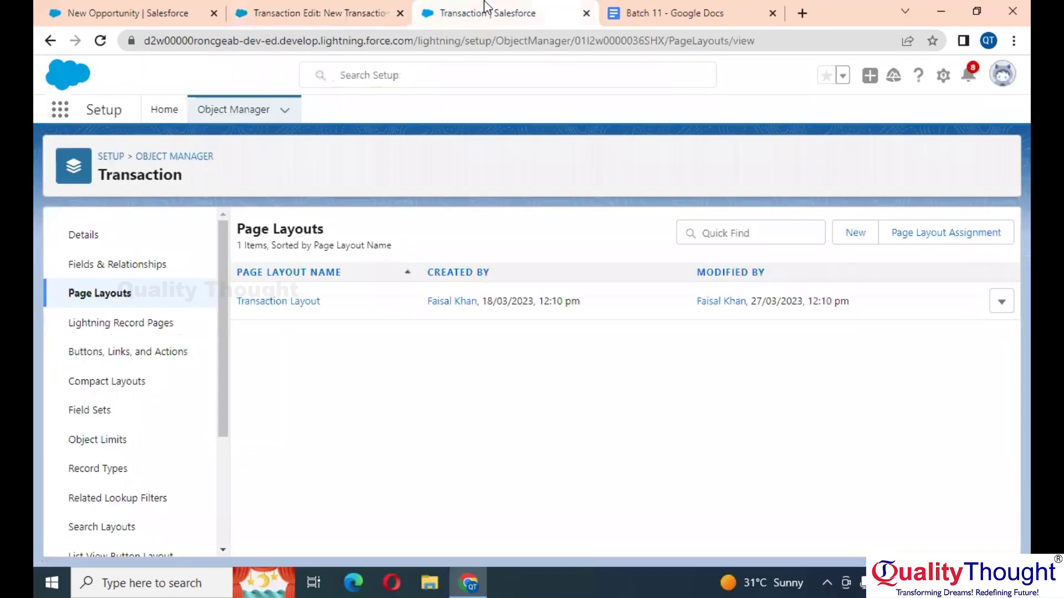
left_click(284, 302)
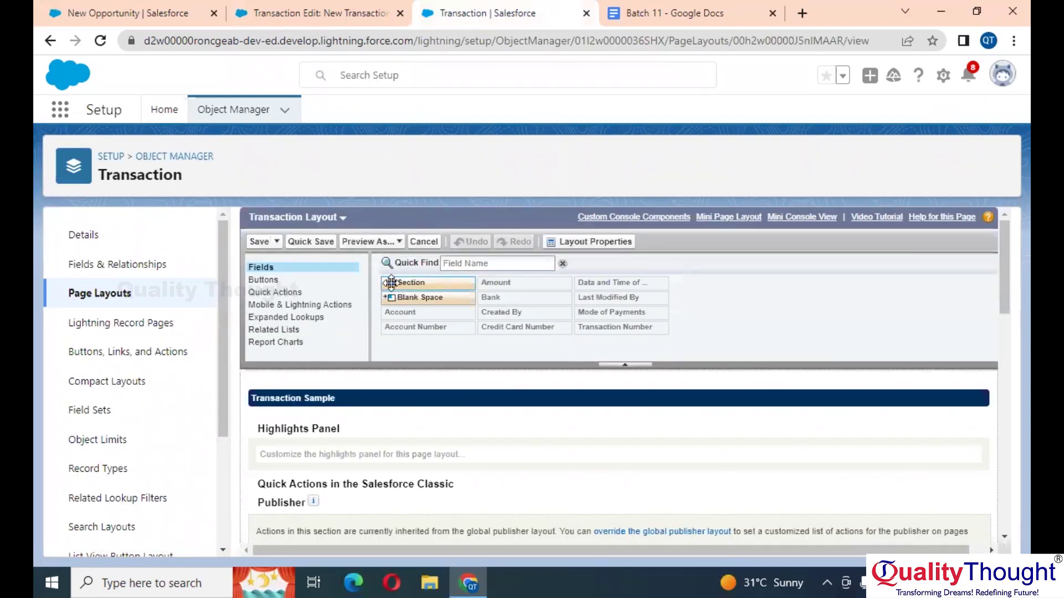
scroll(465, 416, "down", 8)
scroll(463, 411, "up", 2)
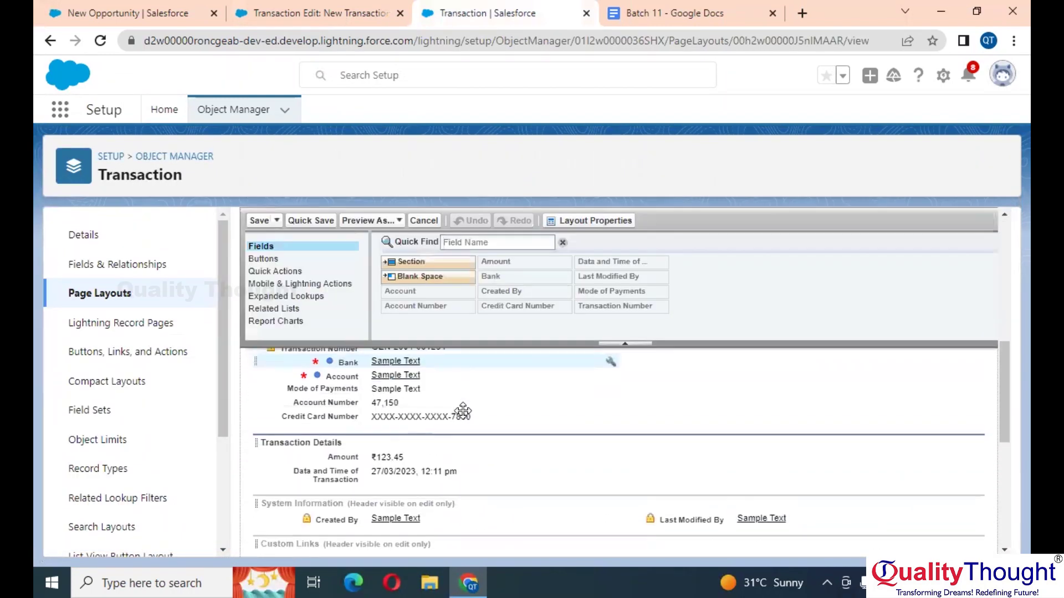
scroll(462, 411, "down", 1)
left_click_drag(381, 452, 741, 436)
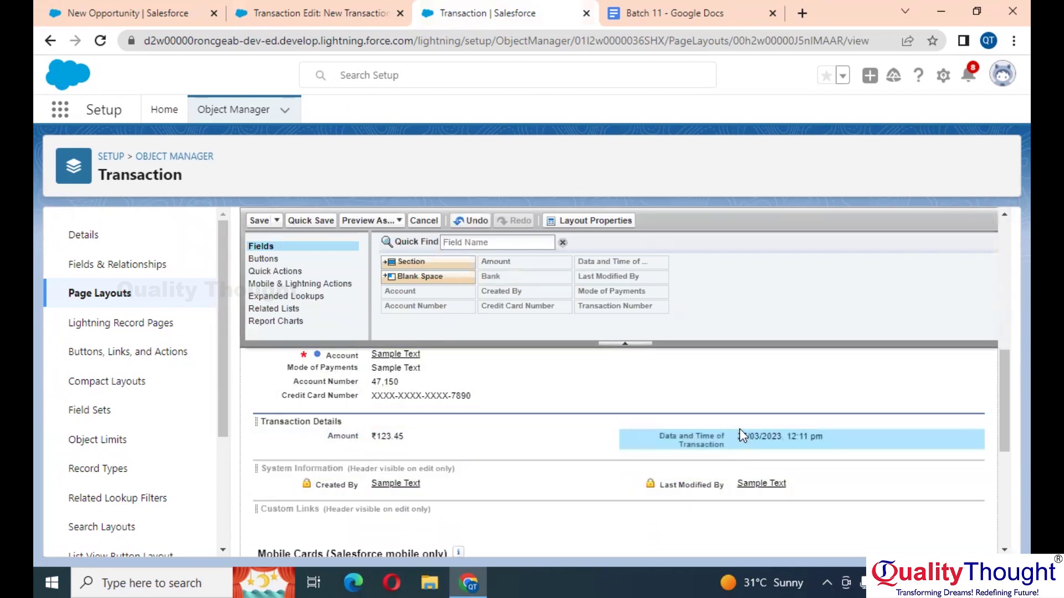
Step: Move Account, Mode of Payments and Credit Card Number into Information's right column, then save
scroll(736, 435, "up", 3)
left_click_drag(363, 450, 722, 412)
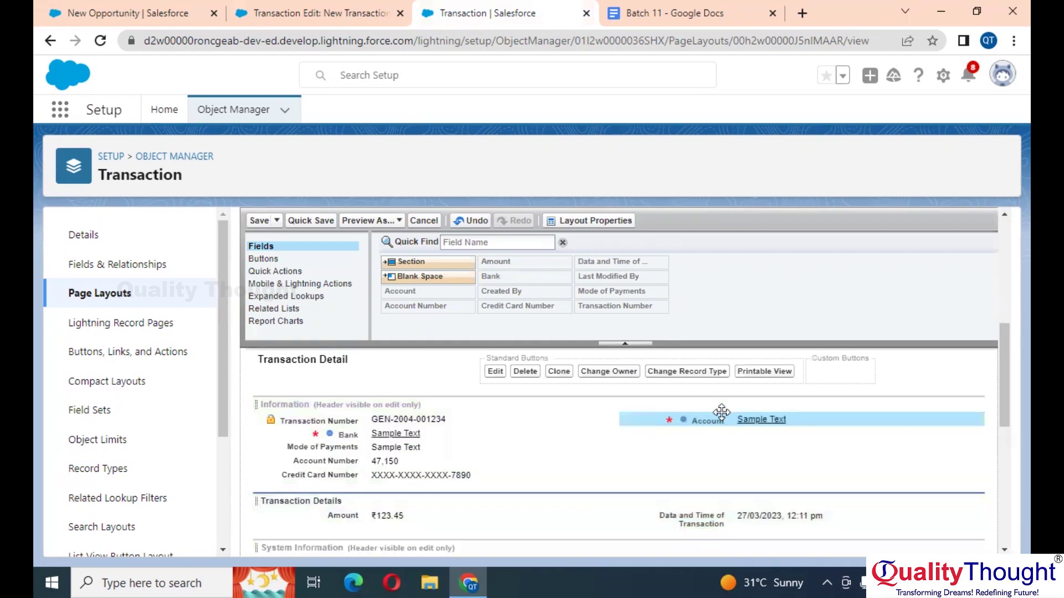
mouse_move(393, 447)
left_mouse_down()
mouse_move(552, 447)
mouse_move(680, 437)
mouse_move(677, 429)
left_mouse_up()
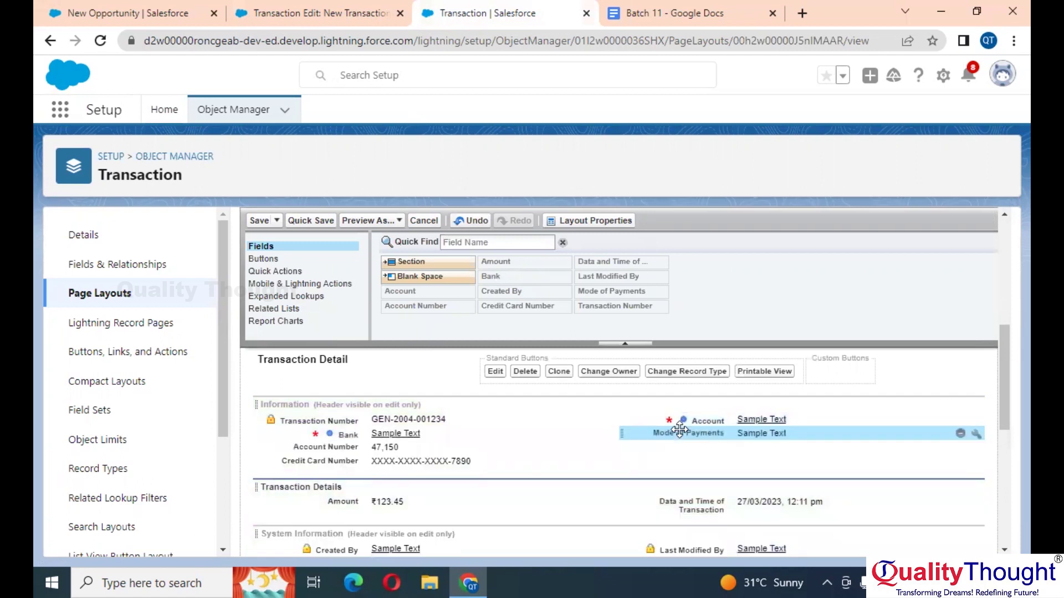
left_click_drag(409, 467, 677, 454)
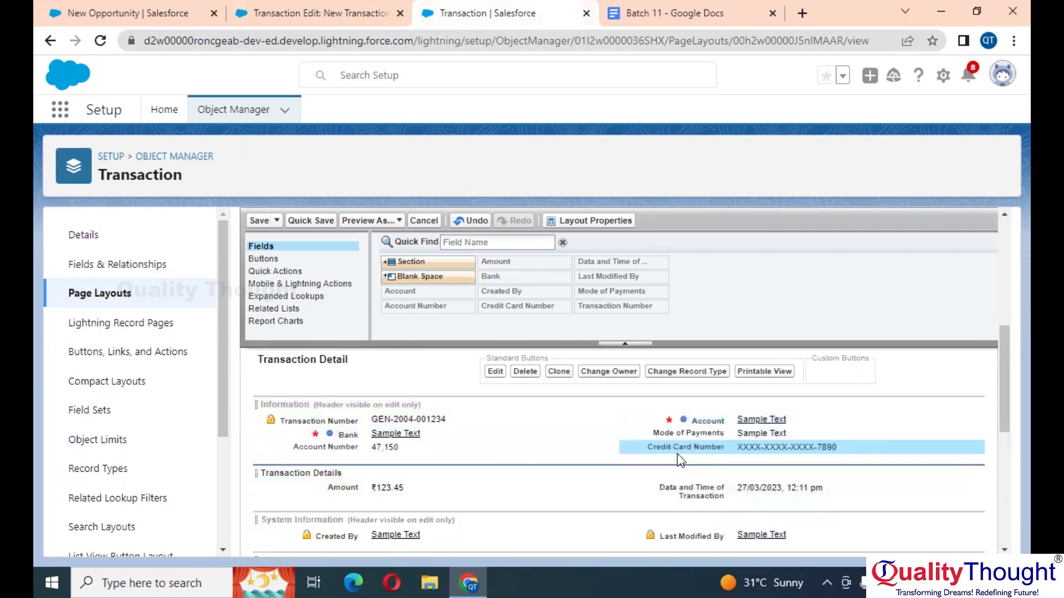
left_click(260, 221)
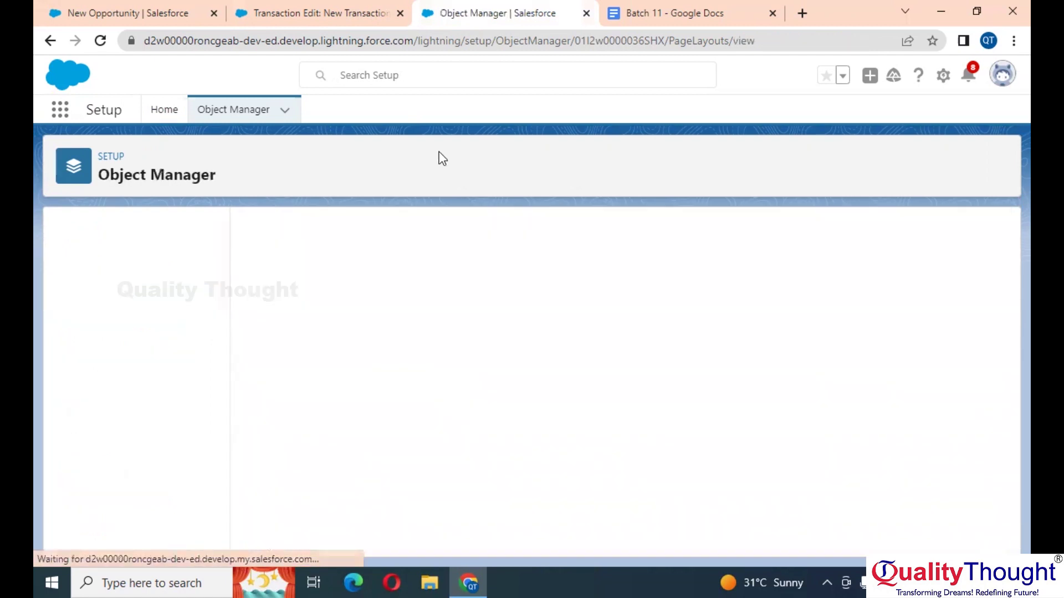
Step: Reload the Classic New Transaction form and Tab from Bank through Account, Amount and date-time
left_click(309, 12)
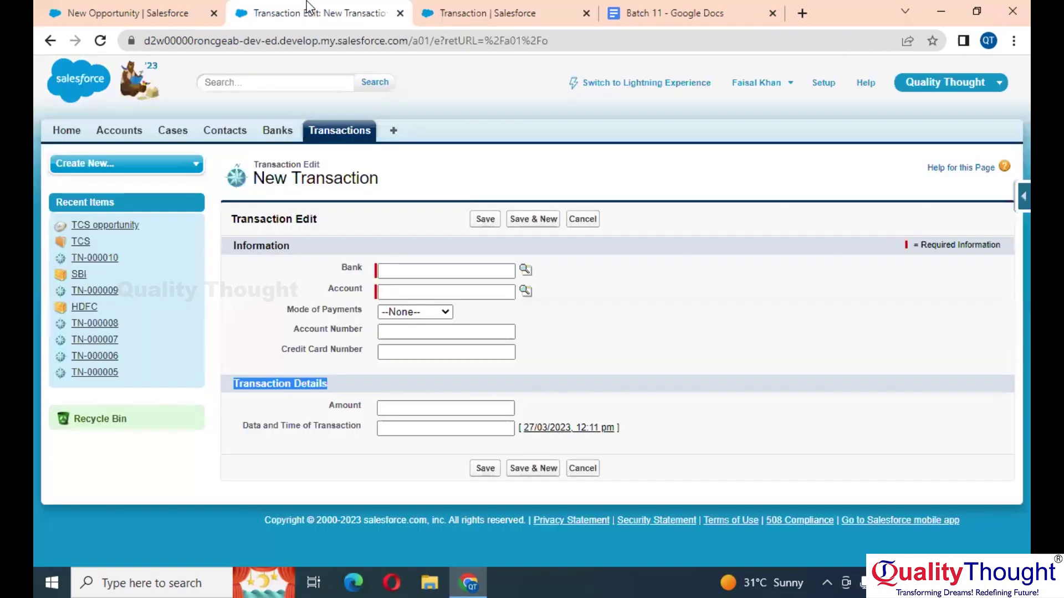
left_click(100, 42)
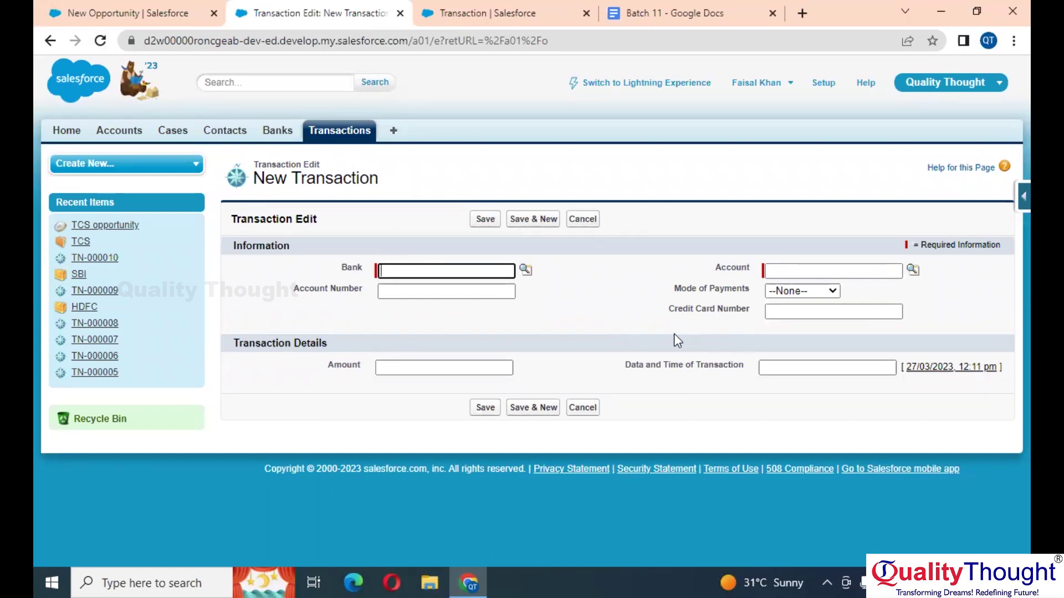
key("Tab")
key("Tab")
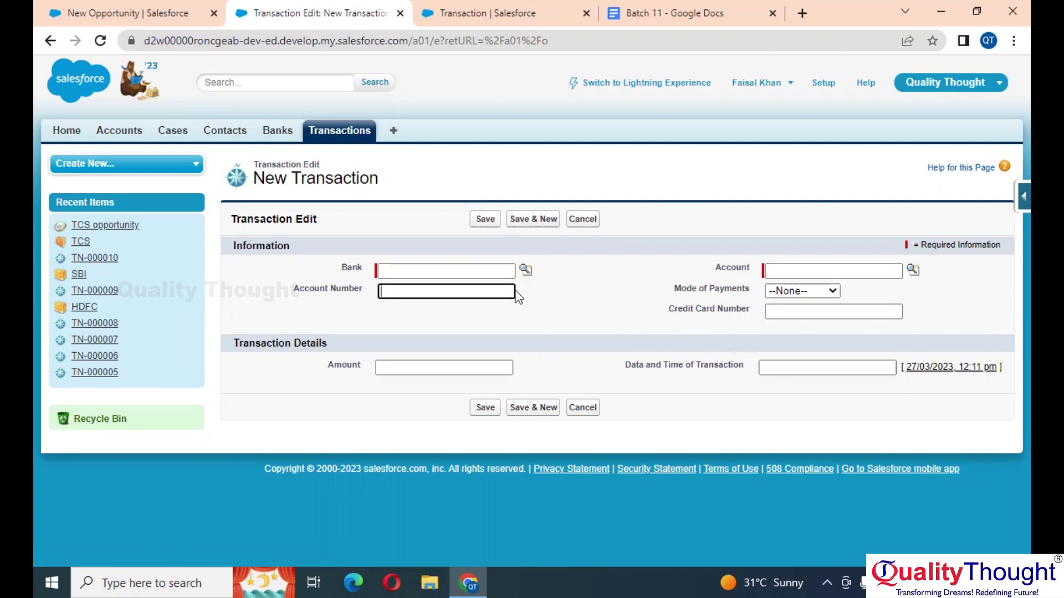
key("Tab")
key("Tab")
key("Tab")
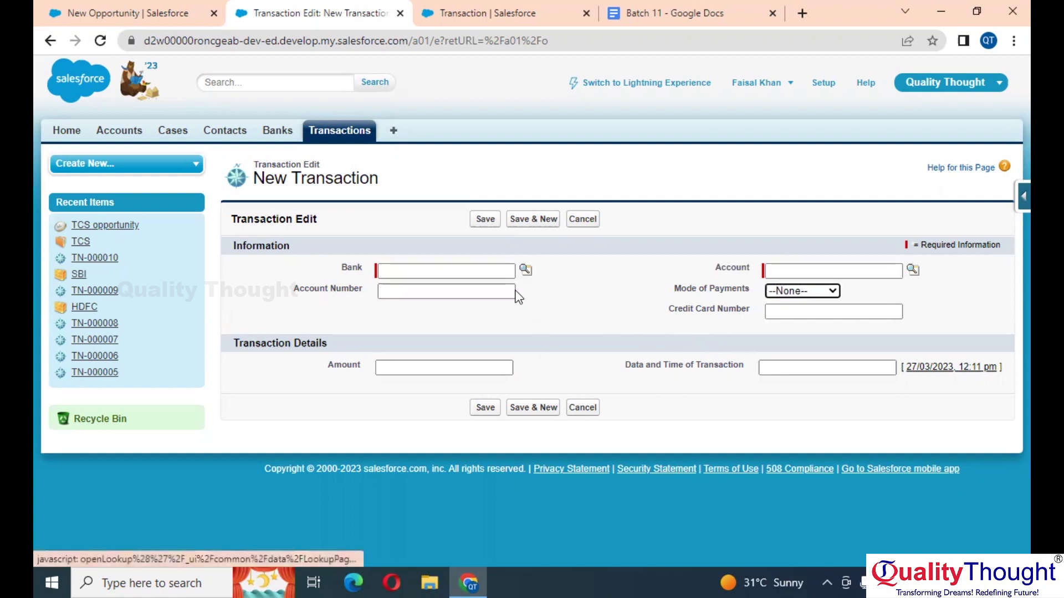
key("Tab")
key("Tab")
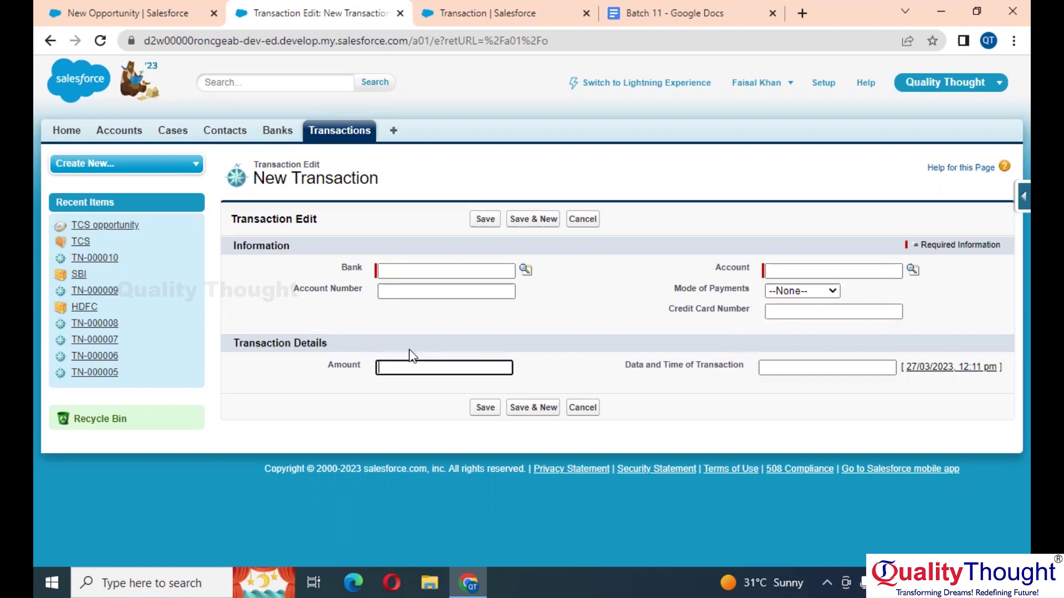
key("Tab")
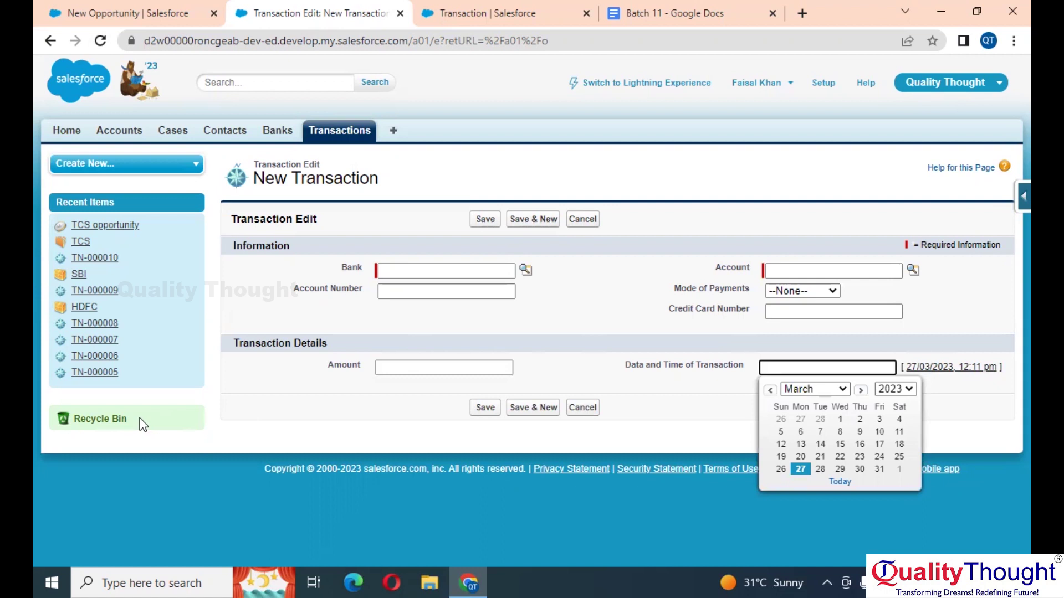
left_click(478, 291)
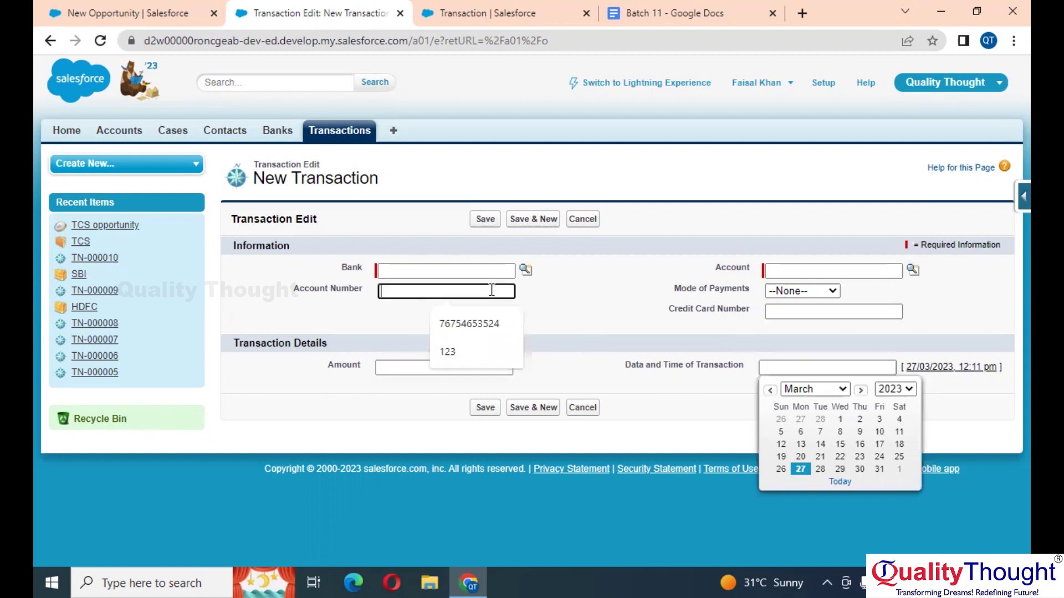
left_click(603, 309)
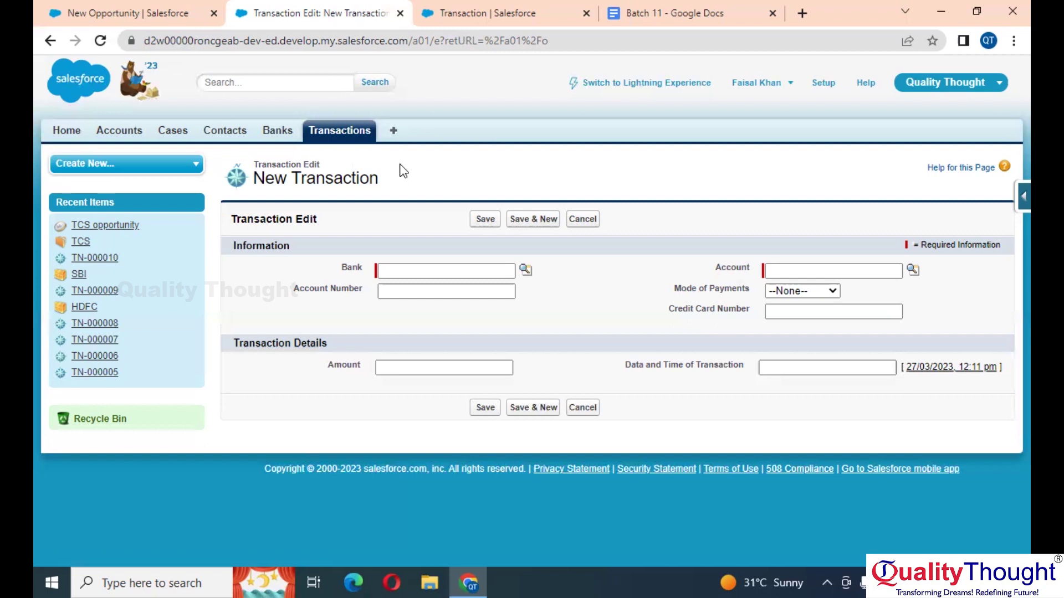
Step: In the Batch 11 notes, write 'Page Layout : It is a Blueprint of the Page', accepting the spelling fix
left_click(671, 11)
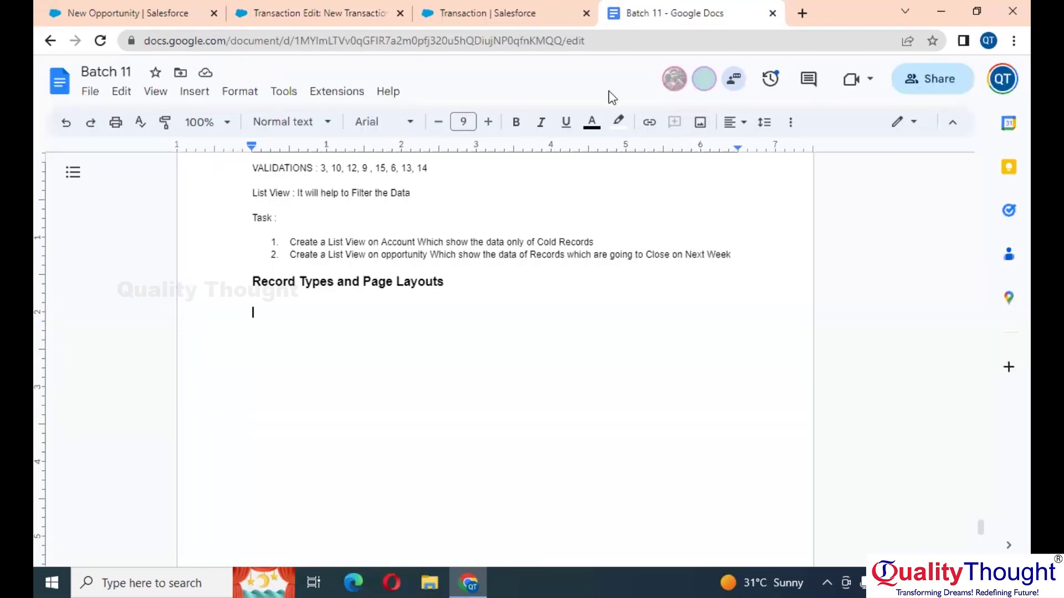
type("P")
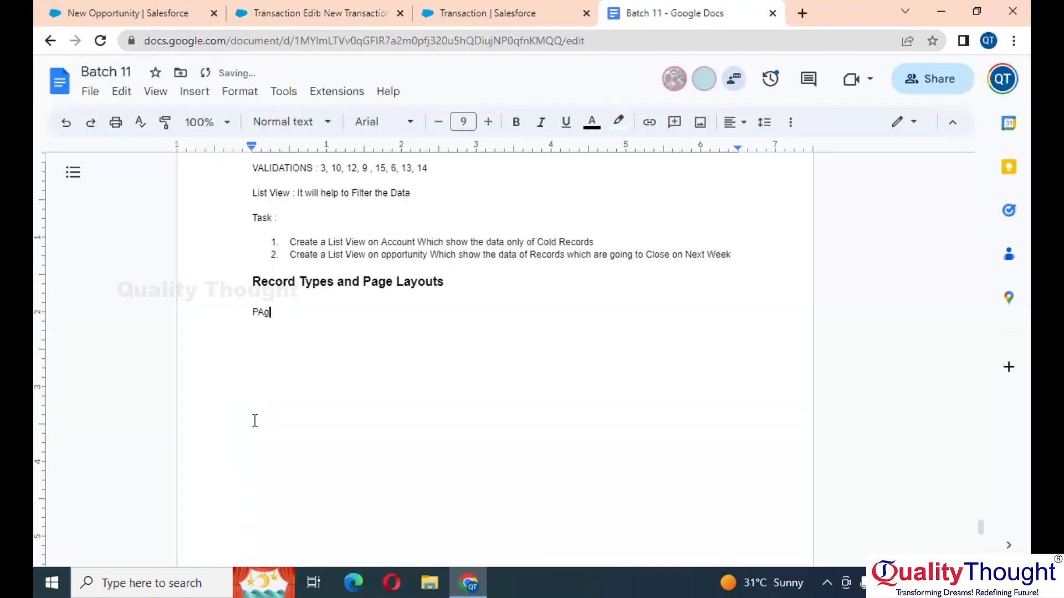
scroll(255, 420, "up", 5)
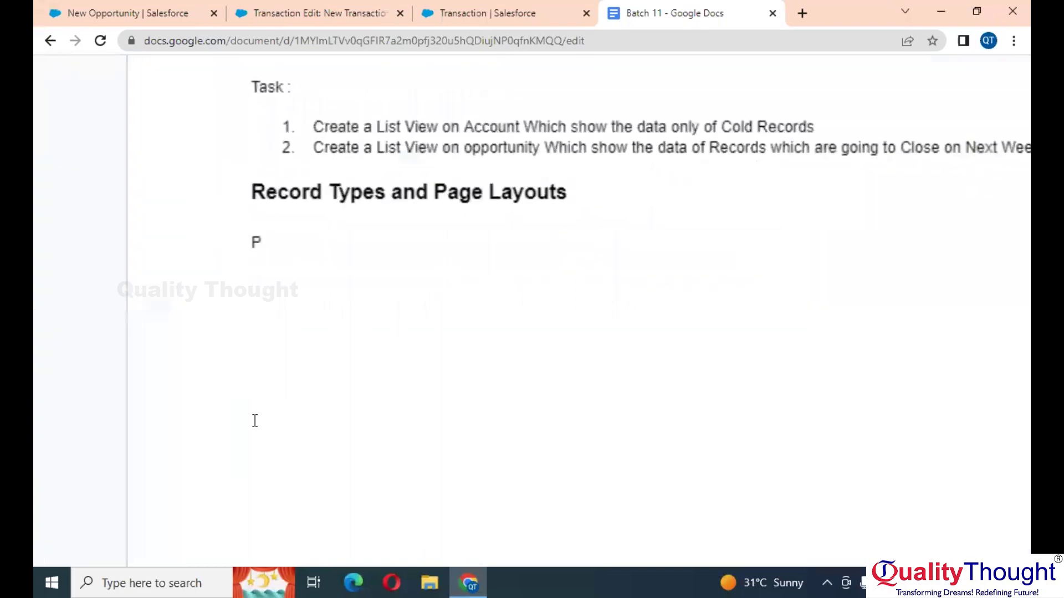
type("age Layout : ")
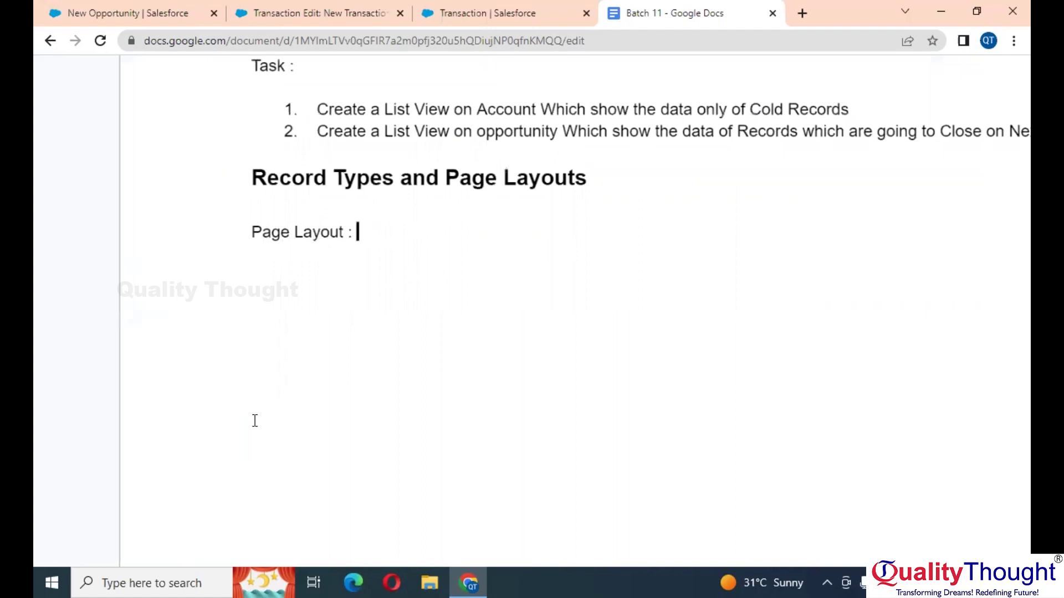
type("It is a Bu")
key("BackSpace")
type("lue Print ")
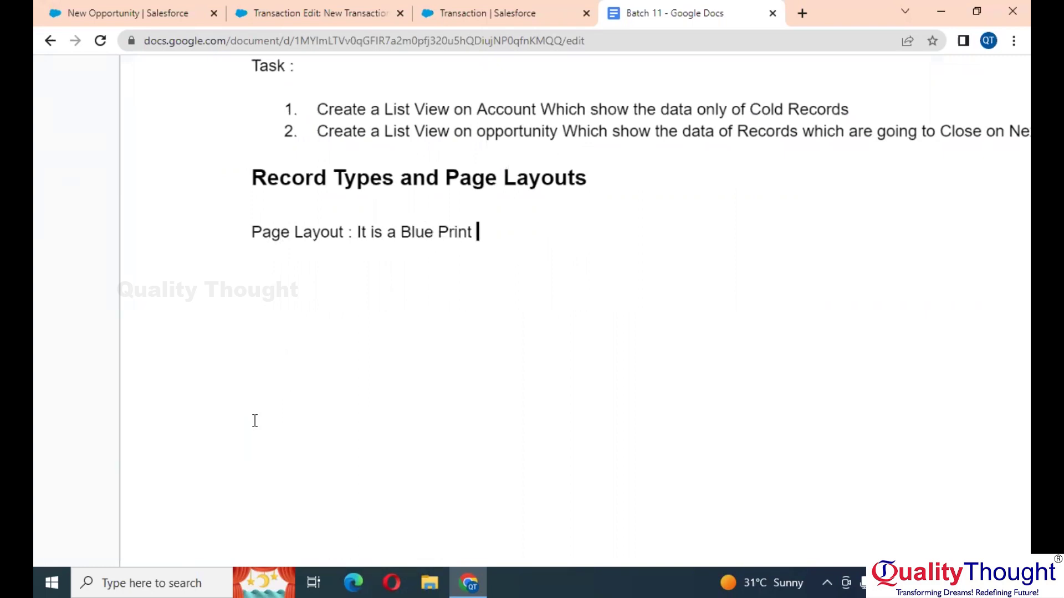
type("of the Pafe")
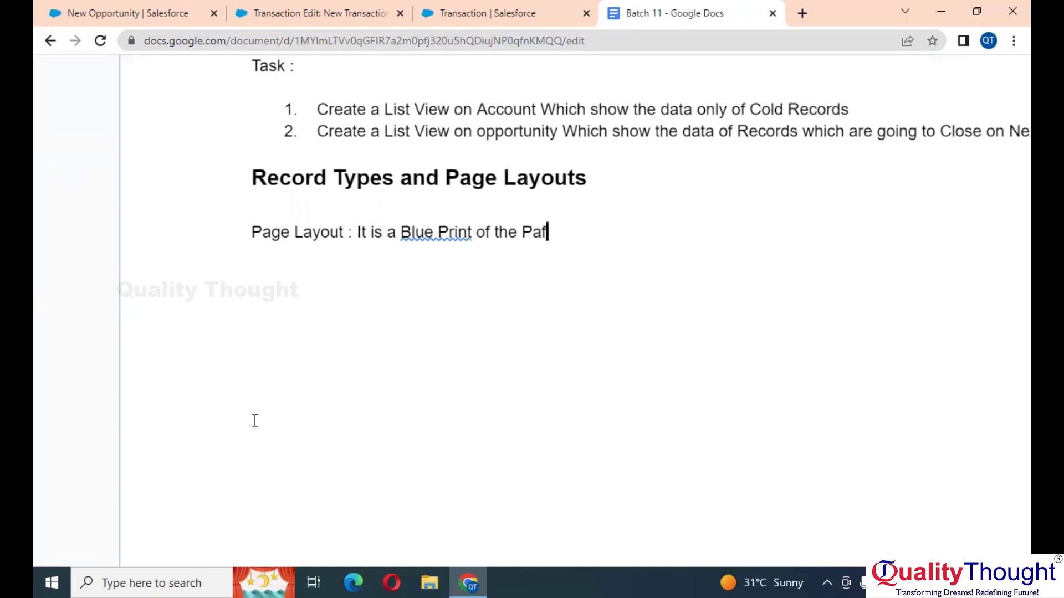
key("BackSpace")
key("BackSpace")
type("ge")
left_click(417, 235)
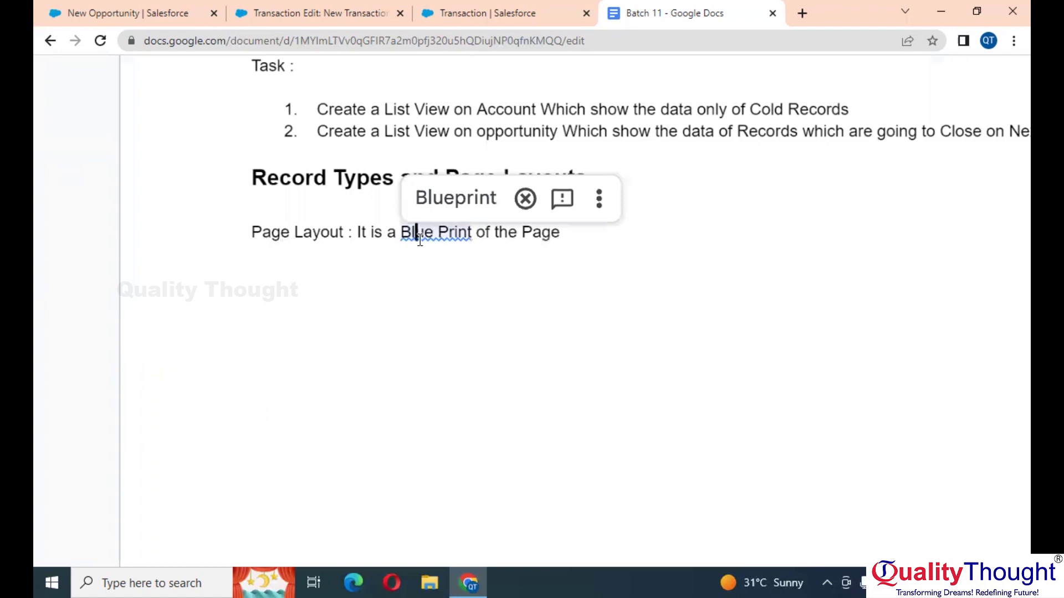
left_click(459, 198)
Step: Append '/ Customized Page' and start a new 'Record Type :' line
left_click(588, 232)
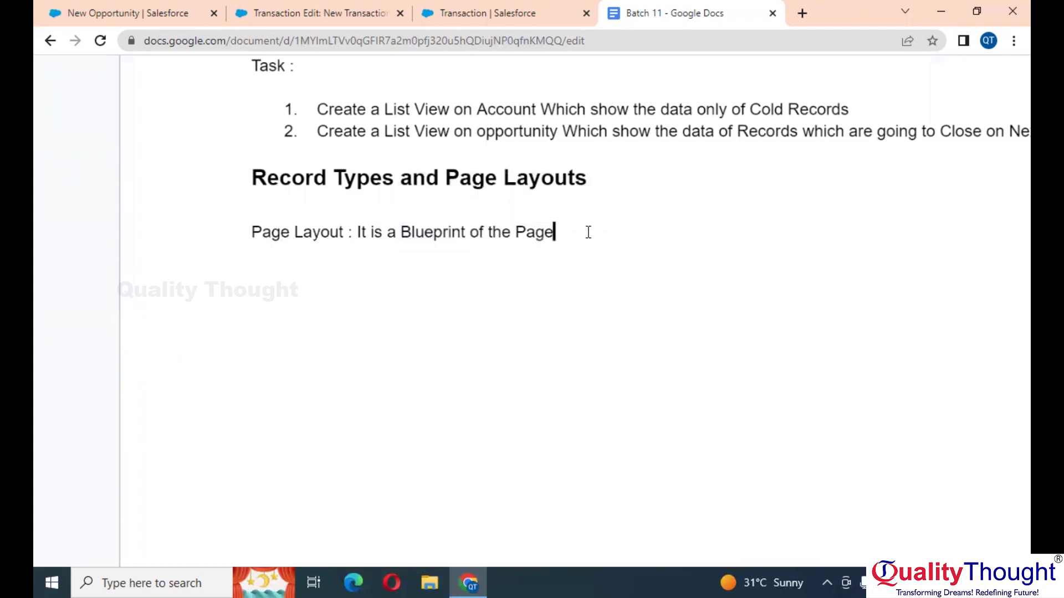
type("/ Customized")
key("BackSpace")
key("BackSpace")
key("BackSpace")
type("zed PA")
key("BackSpace")
type("age")
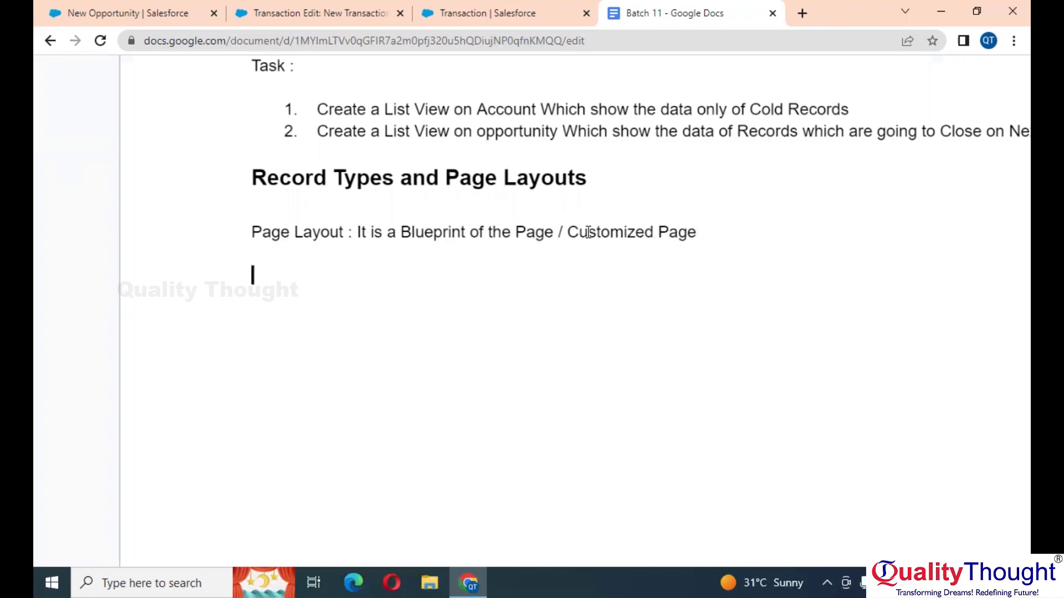
type("Record TYpe")
key("BackSpace")
key("BackSpace")
key("BackSpace")
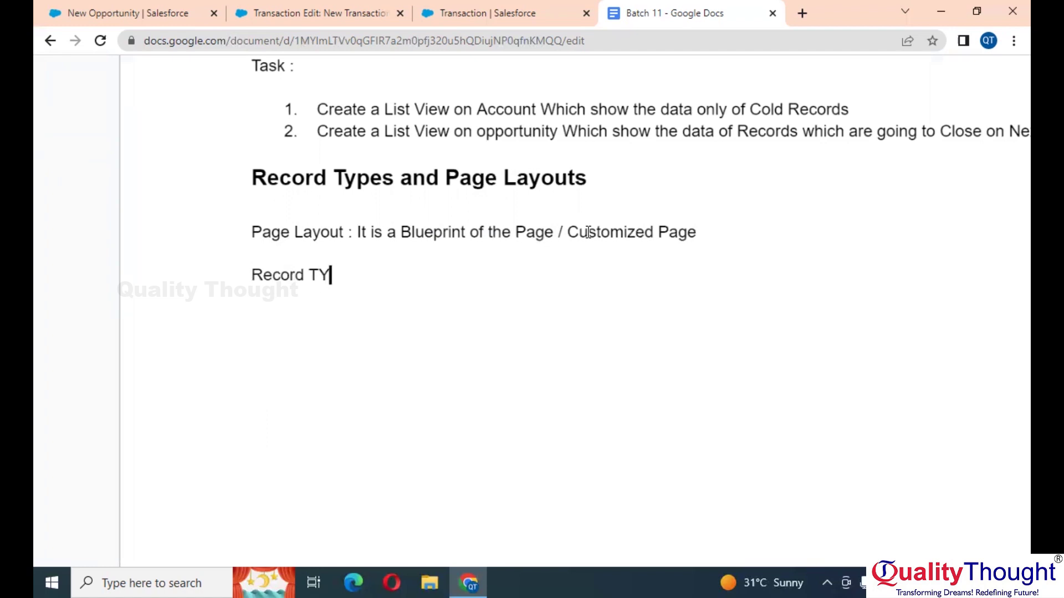
type("ype :")
Step: Drop the unsaved new Transaction for the Transactions recent-records list, then return to the Batch 11 notes
left_click(526, 9)
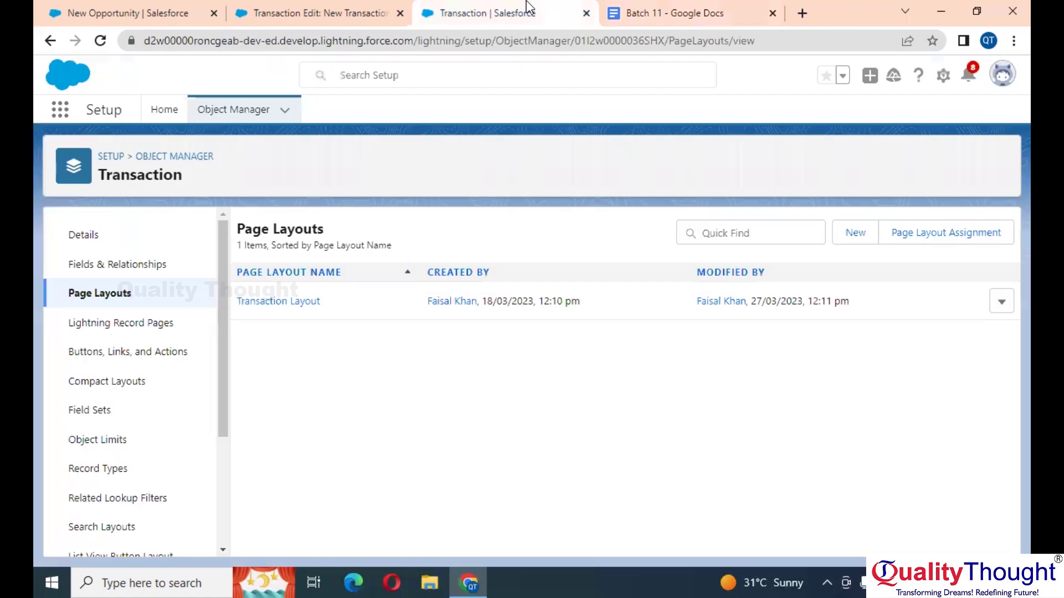
left_click(343, 7)
left_click(352, 140)
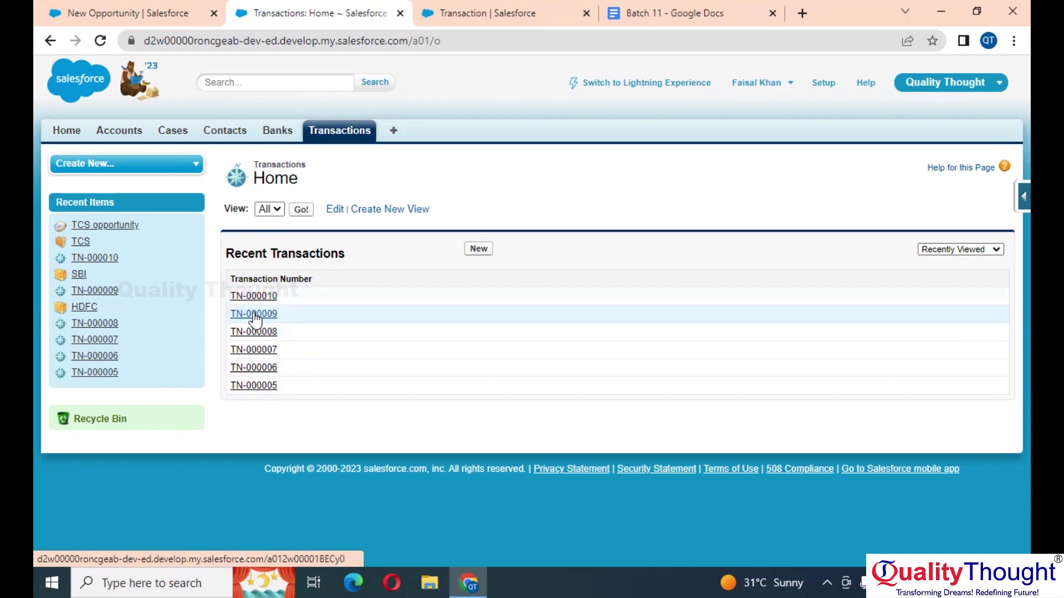
left_click(679, 10)
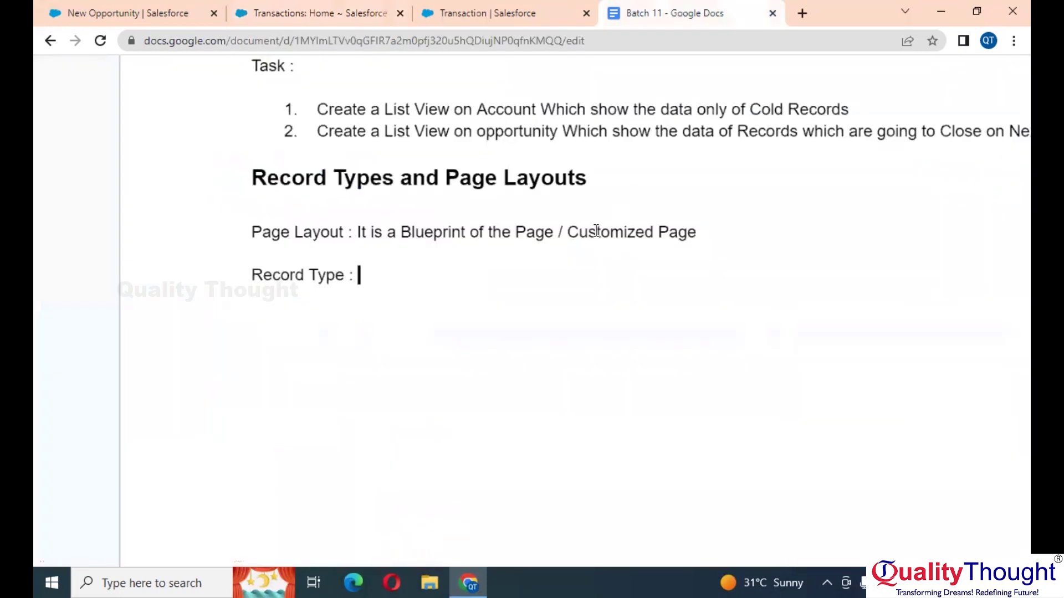
Step: Under Record Type, write 'There are 2 Types of Records' with numbered items 1. Major and 2. Minor
key("Return")
type("There are 2 Types")
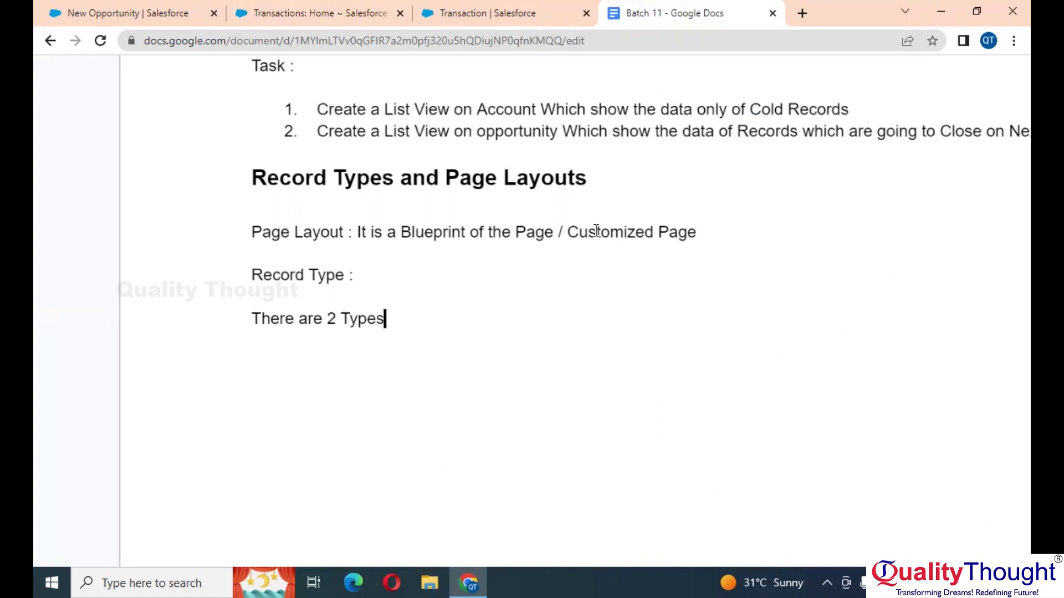
type(" of Recor")
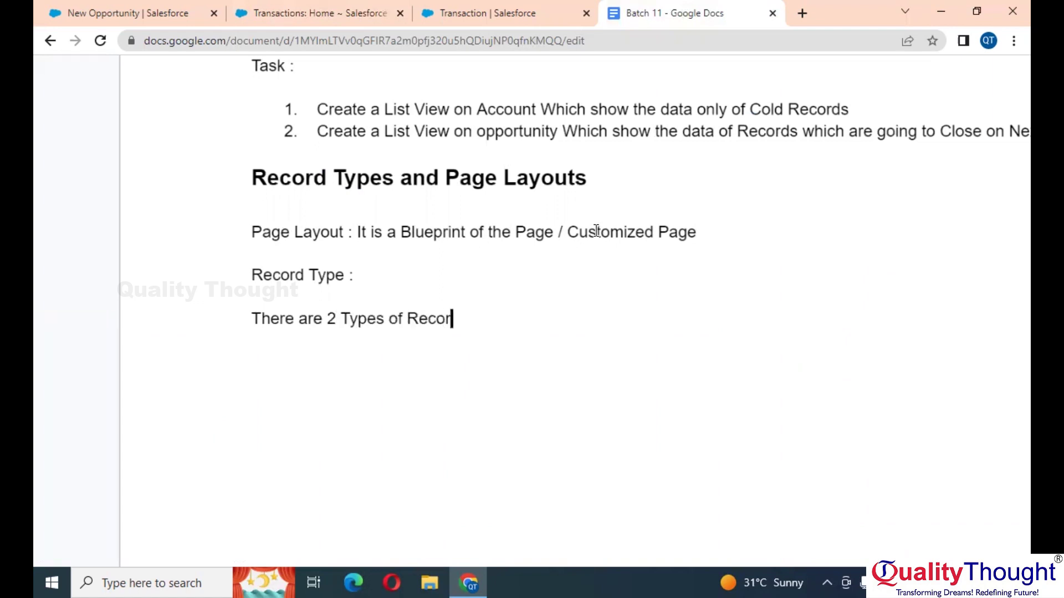
type("ds 1")
key("BackSpace")
key("Return")
type("1. Ma")
type("jor")
key("Return")
type("Mini")
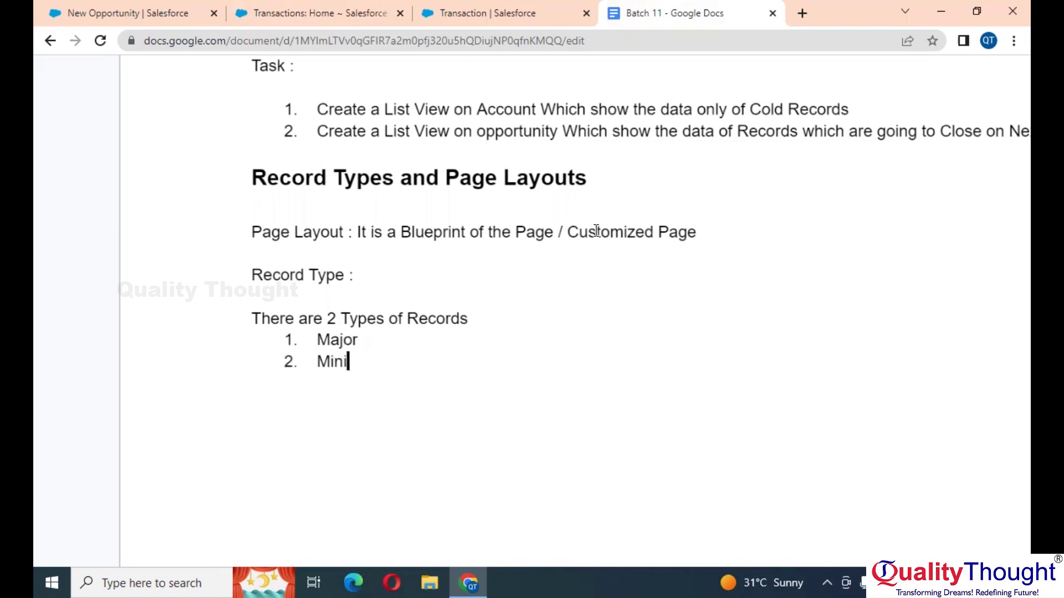
type("r")
key("BackSpace")
key("BackSpace")
key("BackSpace")
type("or")
Step: Open the Transaction object's Record Types and start a new record type
left_click(497, 16)
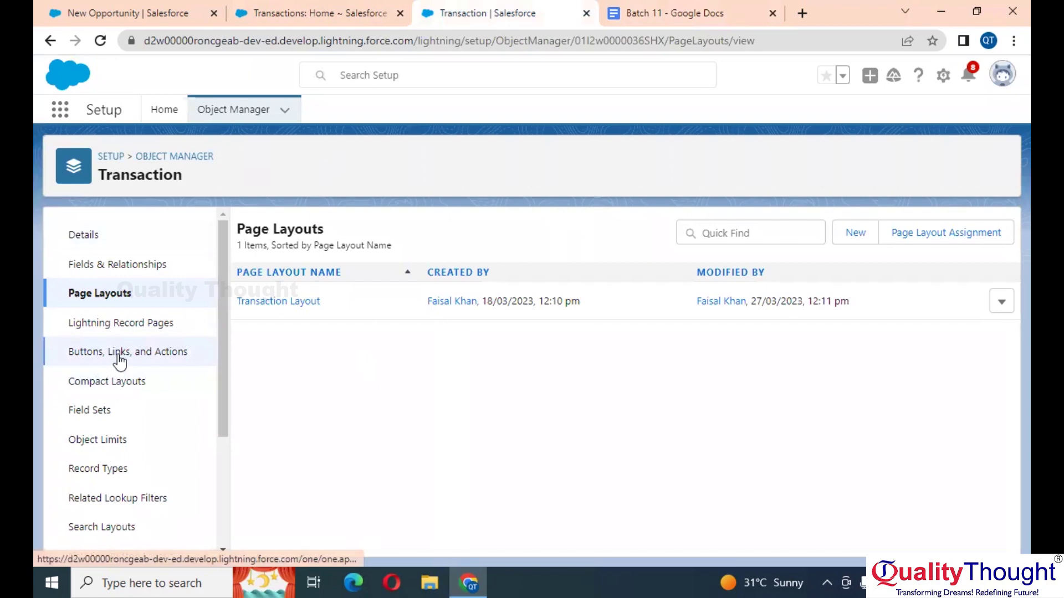
scroll(120, 360, "down", 1)
scroll(120, 363, "down", 1)
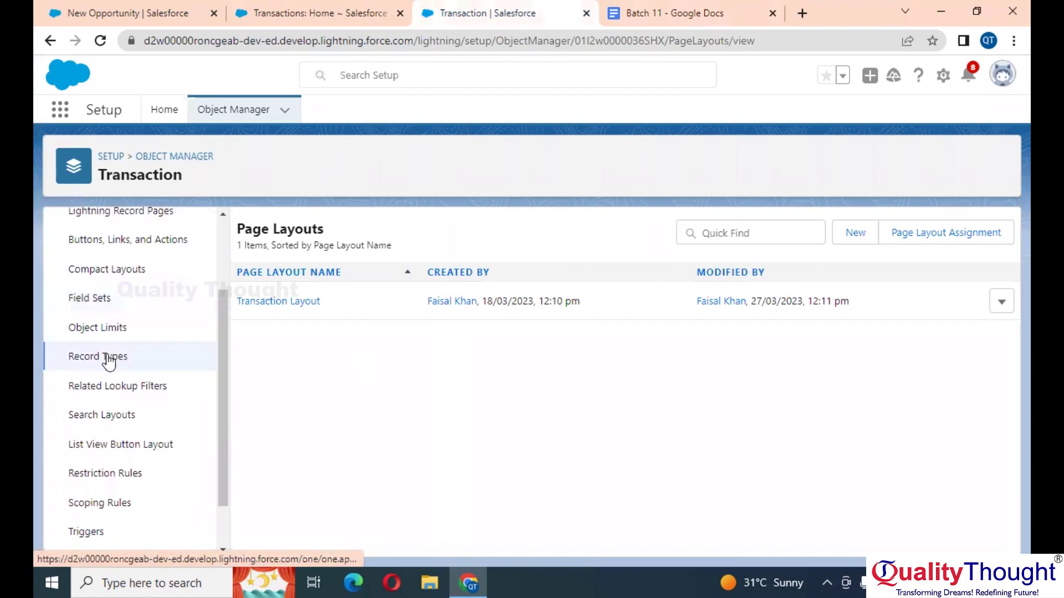
left_click(120, 362)
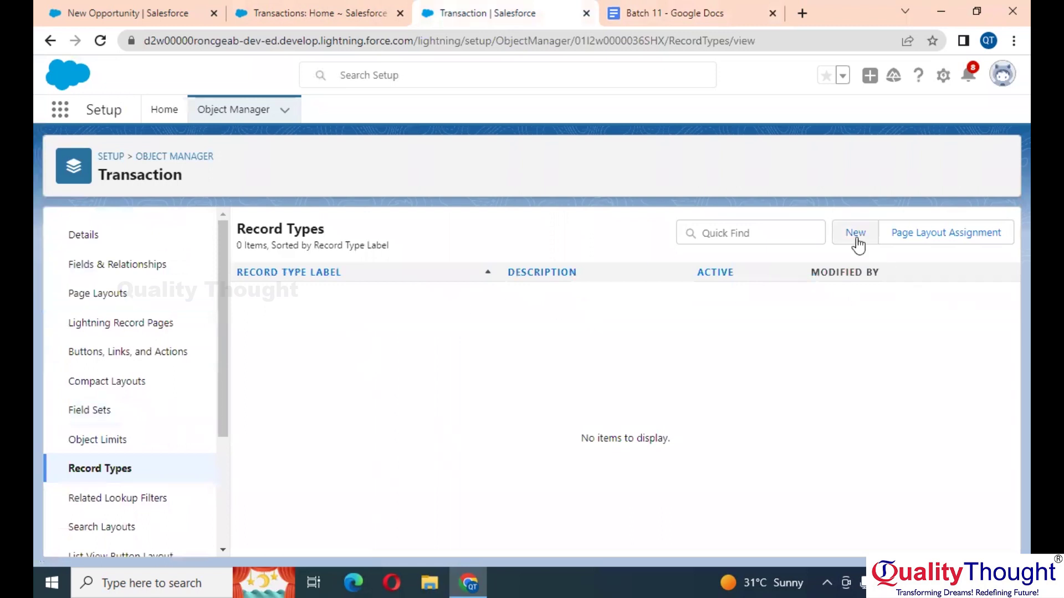
left_click(857, 235)
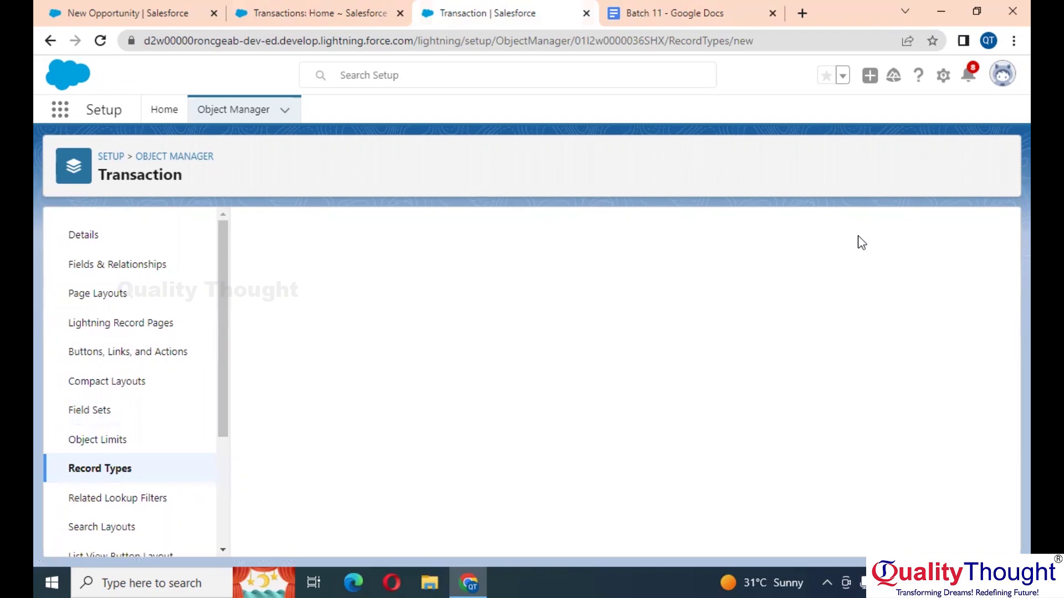
Step: Label the record type 'Major' based on Master, keep all profiles enabled, and continue to layouts
scroll(450, 358, "down", 3)
scroll(450, 357, "down", 1)
scroll(450, 358, "up", 2)
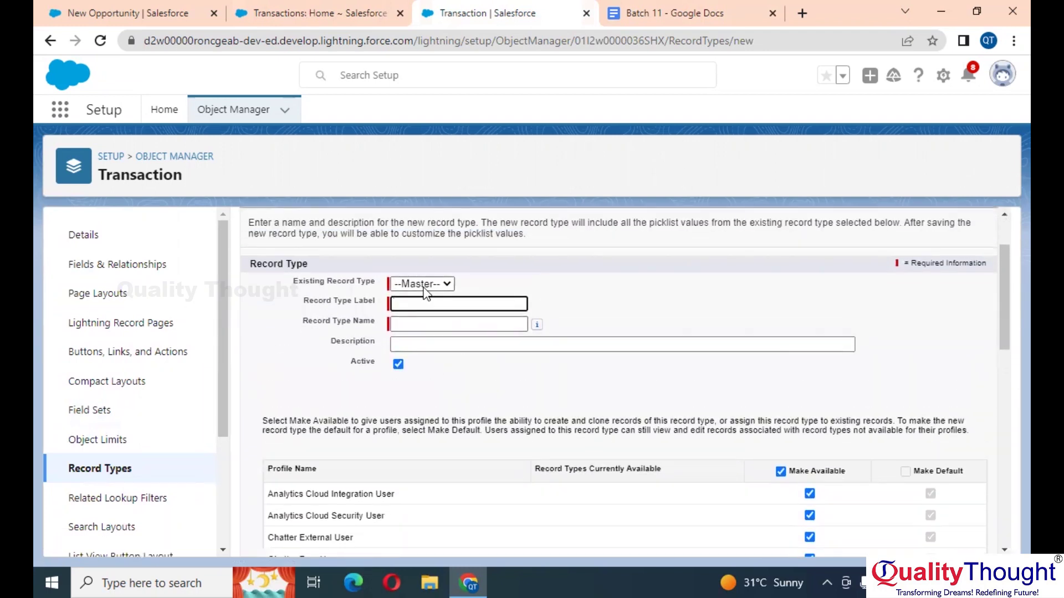
left_click(424, 284)
left_click(452, 296)
left_click(457, 303)
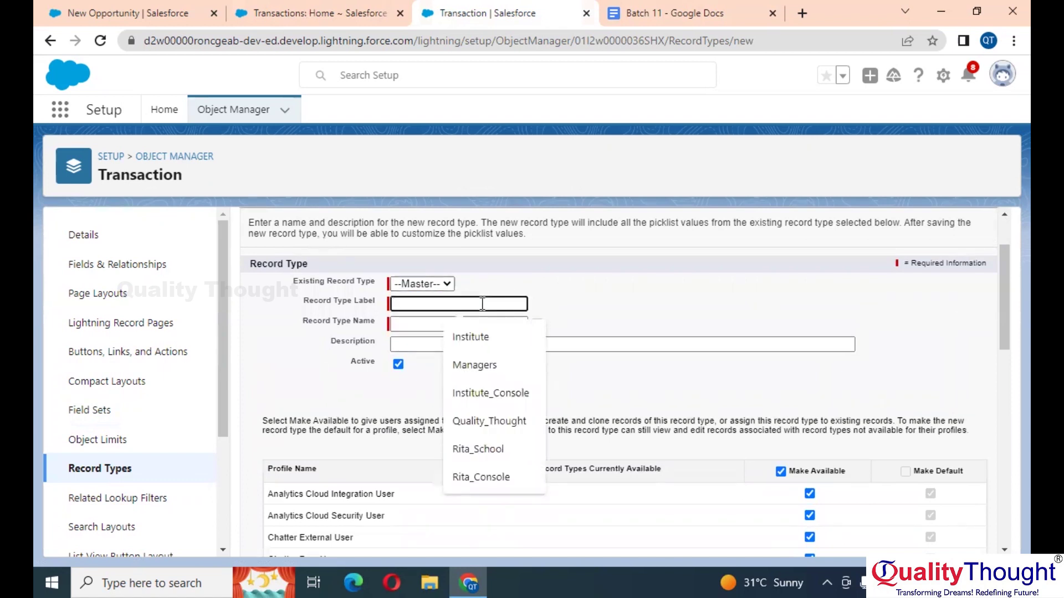
type("Major")
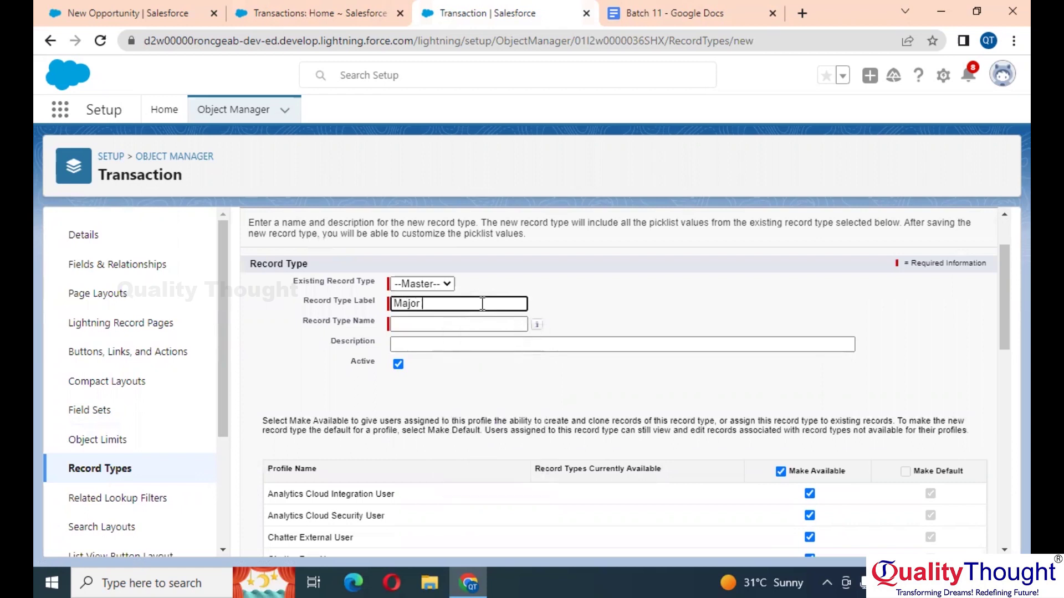
key("Tab")
scroll(783, 390, "down", 1)
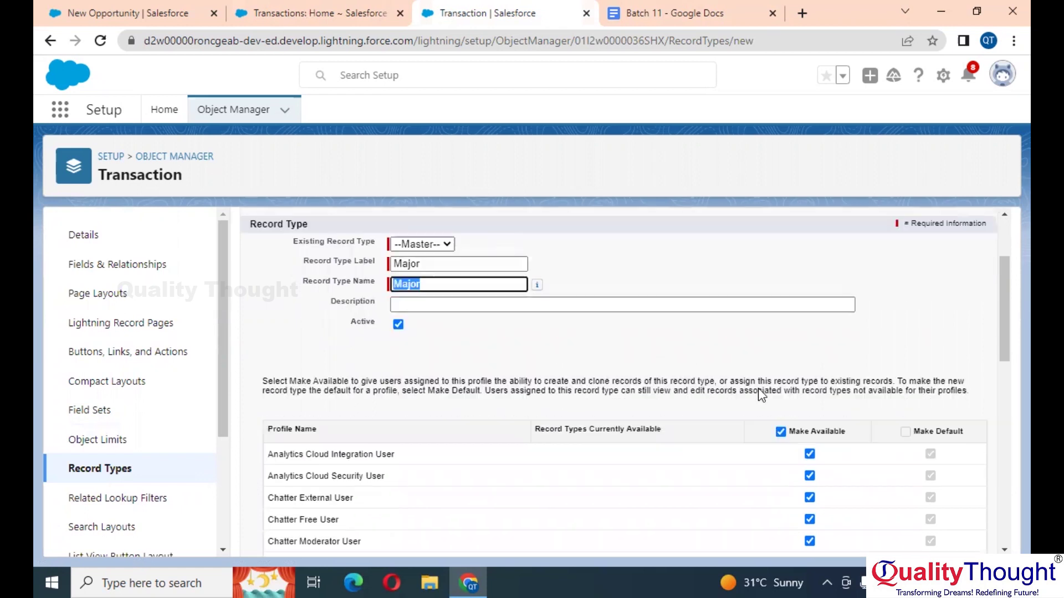
scroll(810, 381, "up", 3)
scroll(911, 367, "down", 10)
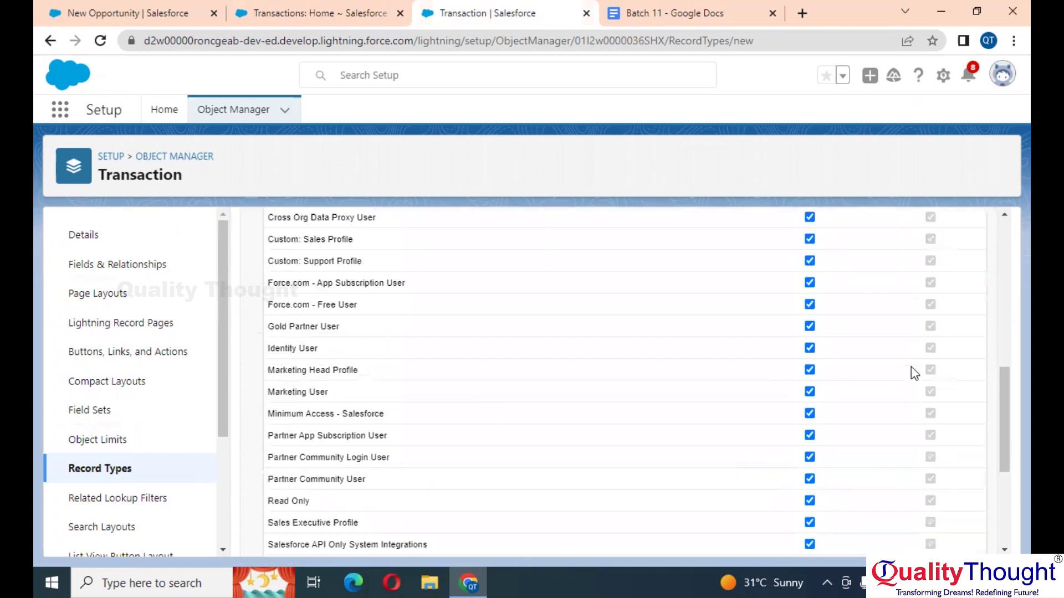
left_click(943, 538)
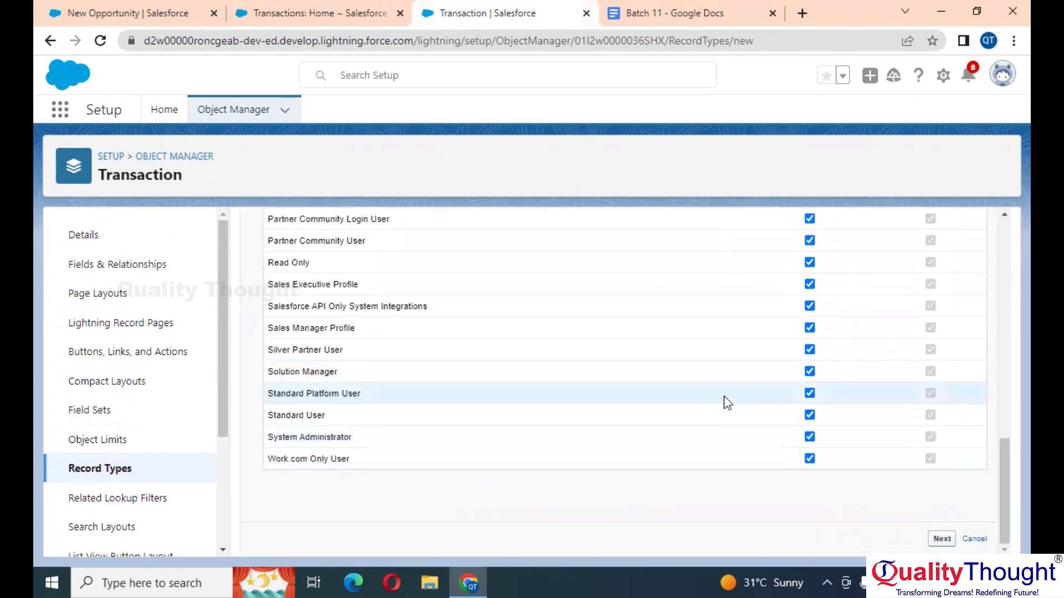
scroll(412, 428, "down", 2)
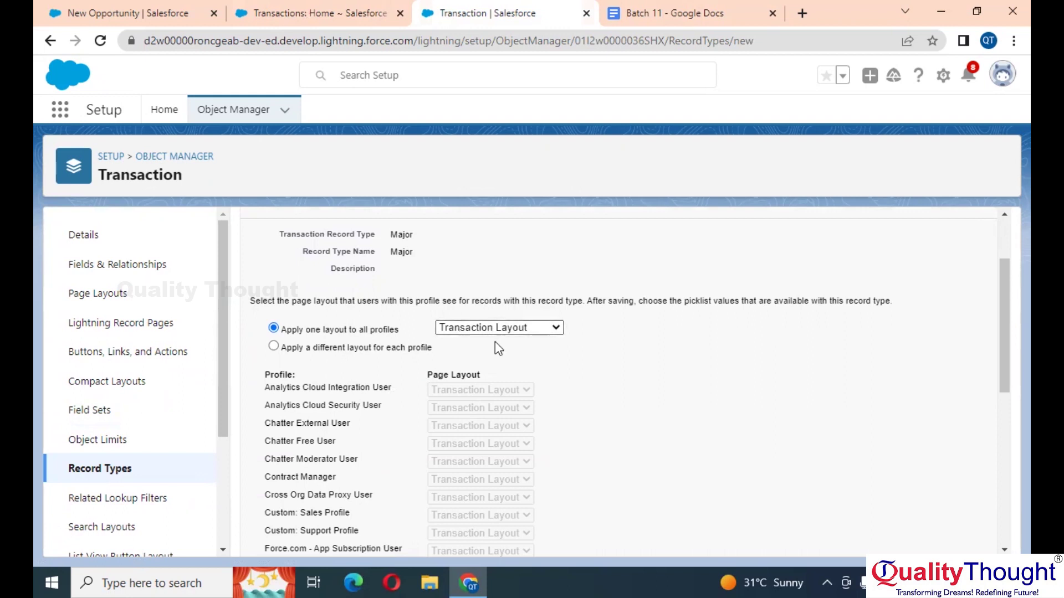
Step: Review the all-profiles page layout choice, leaving Transaction Layout selected
left_click(517, 331)
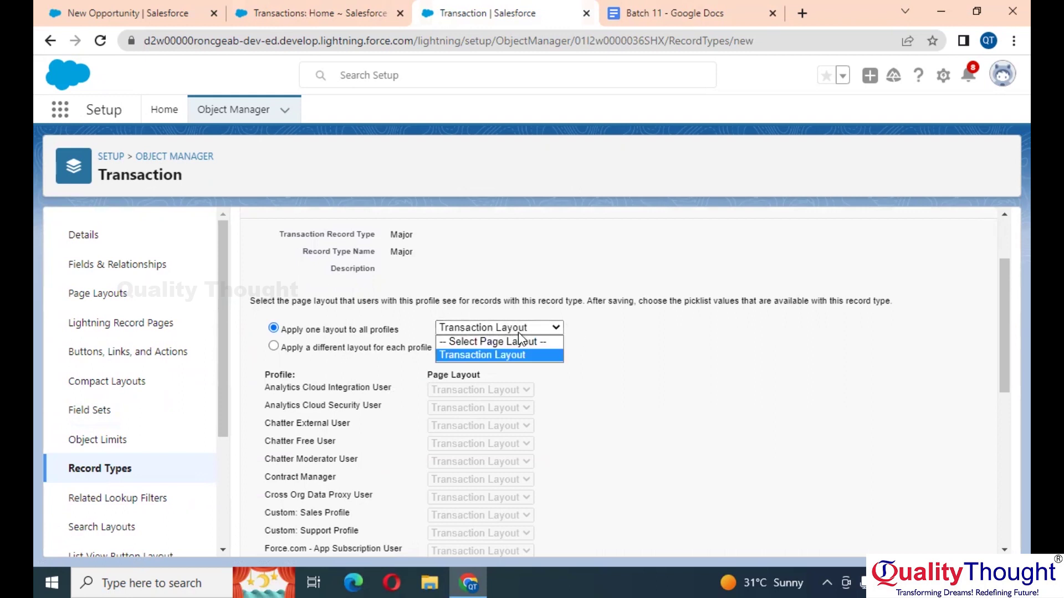
left_click(490, 356)
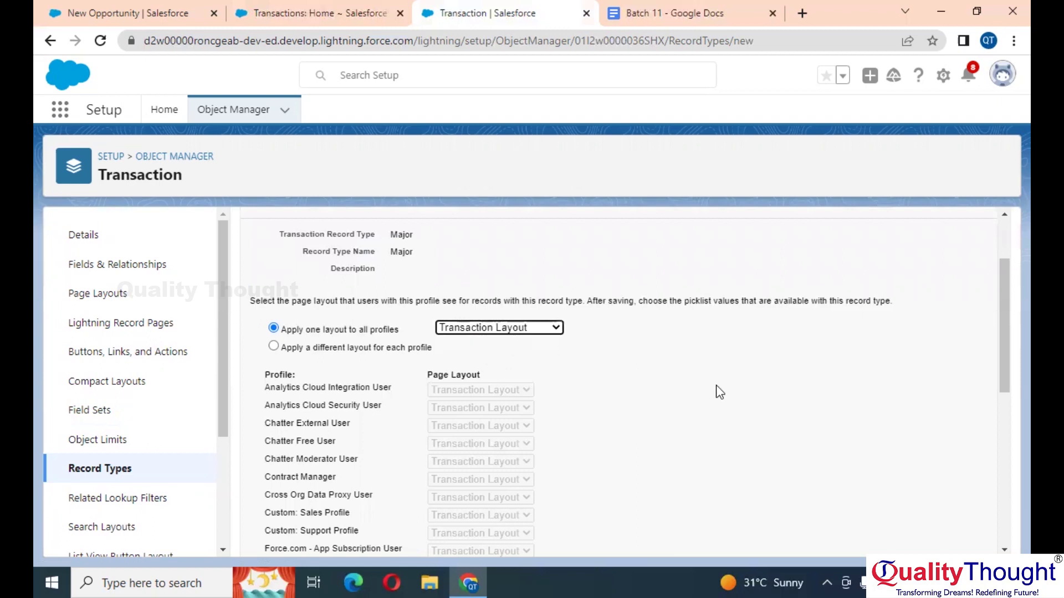
scroll(719, 392, "down", 10)
scroll(587, 341, "up", 3)
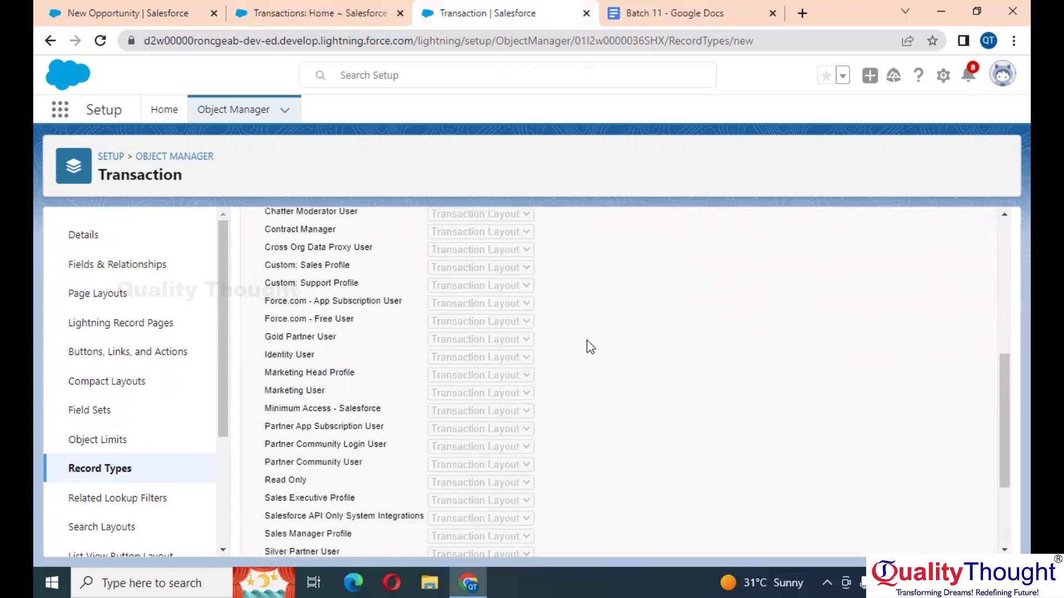
scroll(554, 327, "up", 3)
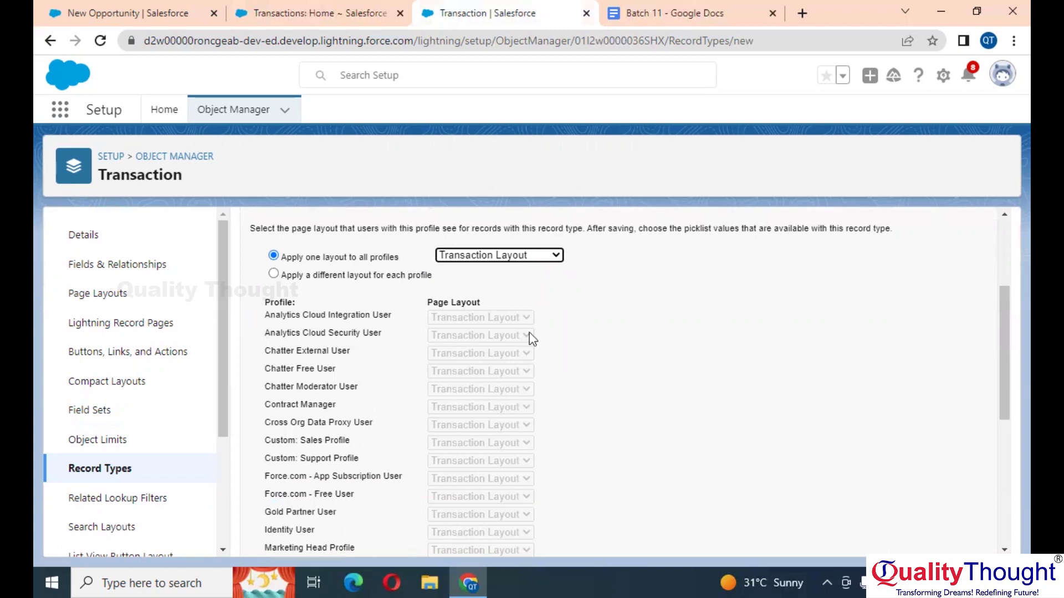
scroll(527, 336, "down", 1)
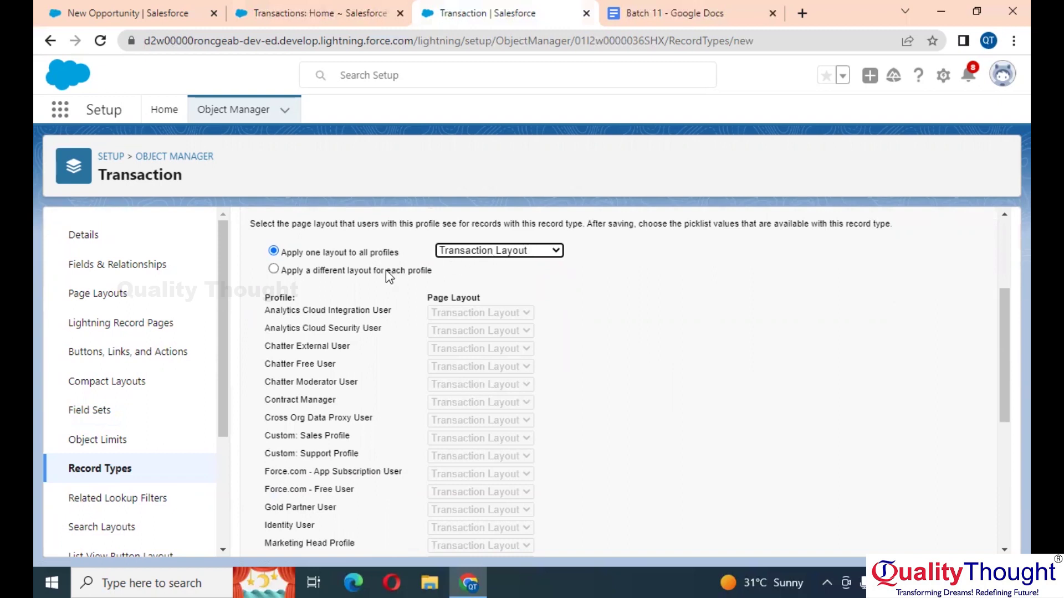
left_click(492, 252)
left_click(492, 252)
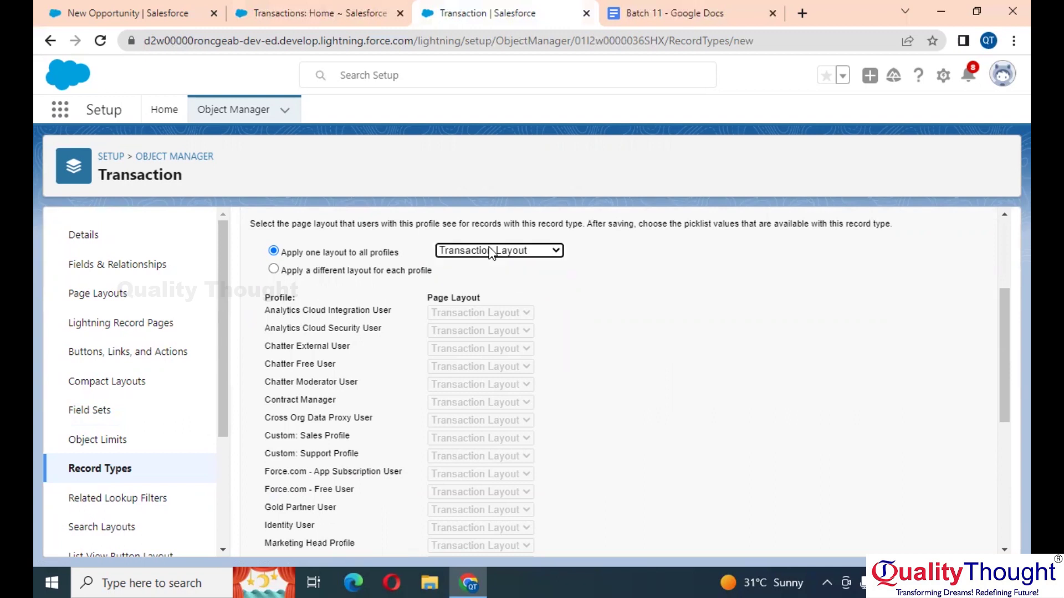
Step: Switch to per-profile layouts, keep Transaction Layout for Silver Partner User, try saving, then return to Record Types
left_click(362, 272)
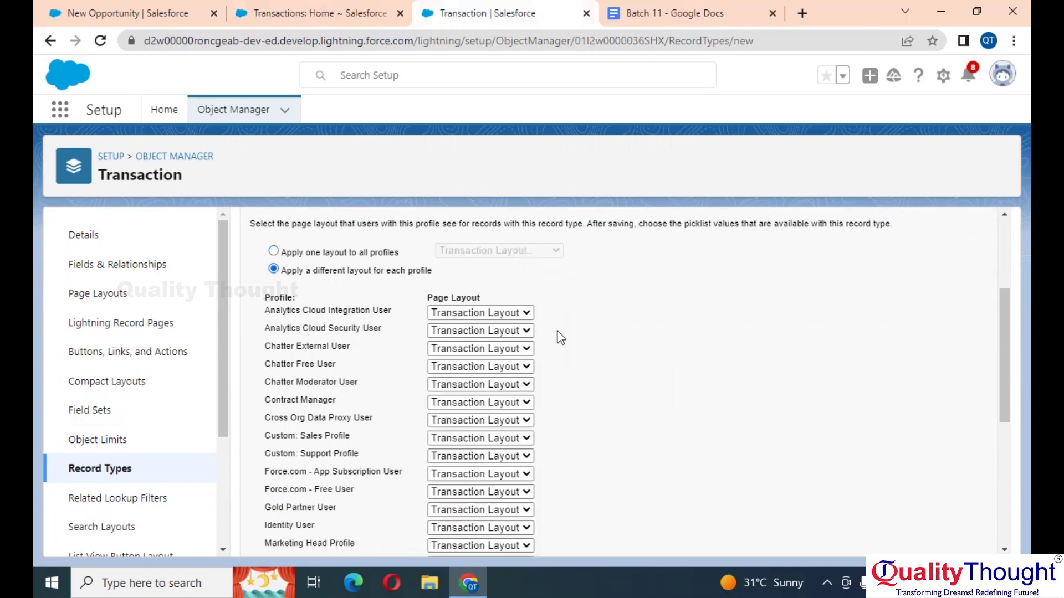
scroll(505, 417, "down", 6)
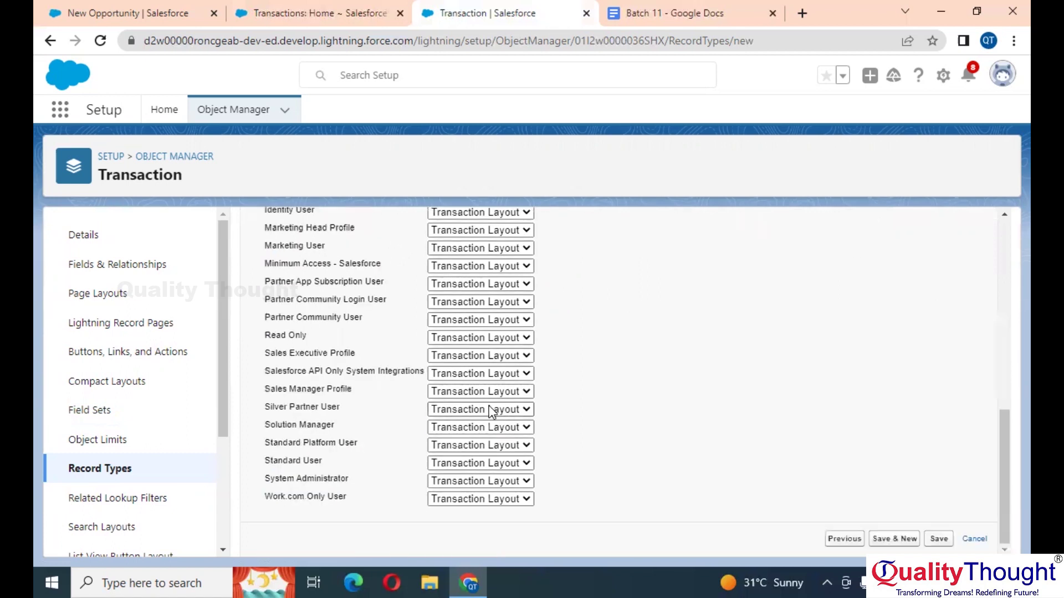
left_click(490, 409)
left_click(490, 409)
scroll(700, 349, "up", 3)
scroll(700, 349, "down", 3)
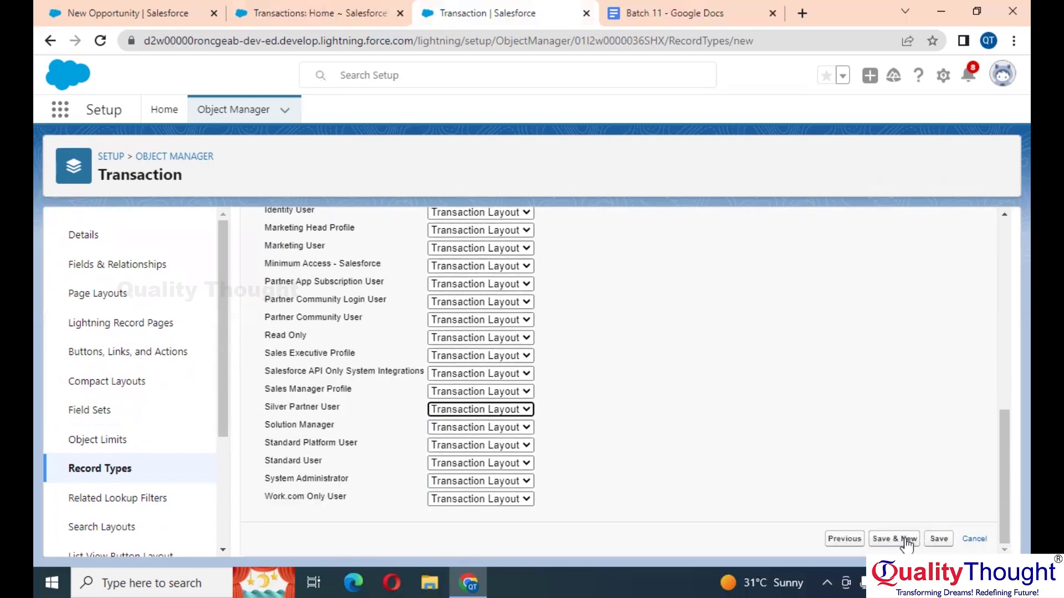
left_click(942, 539)
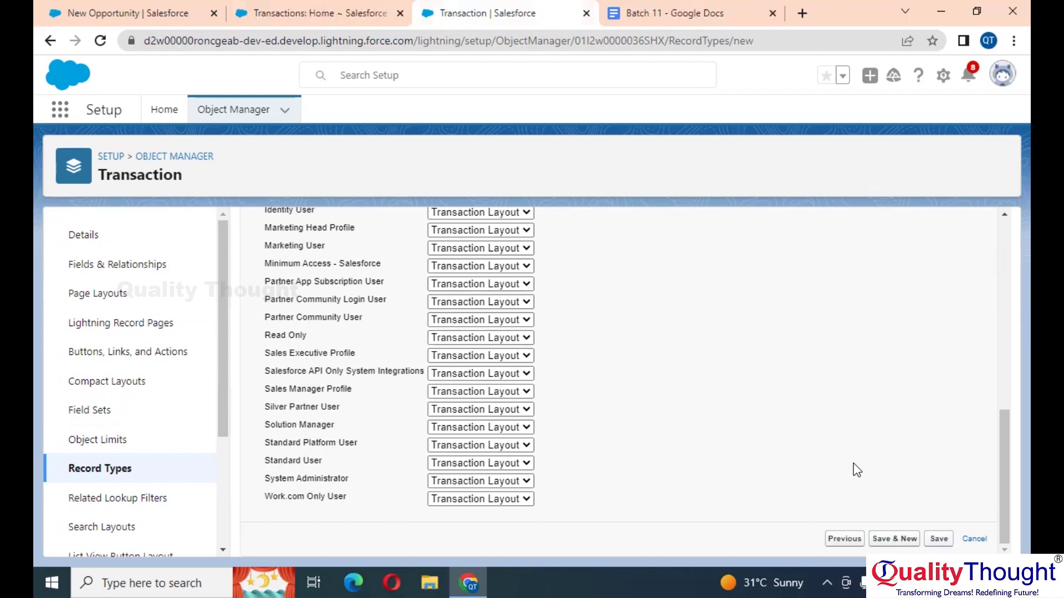
left_click(938, 539)
left_click(938, 541)
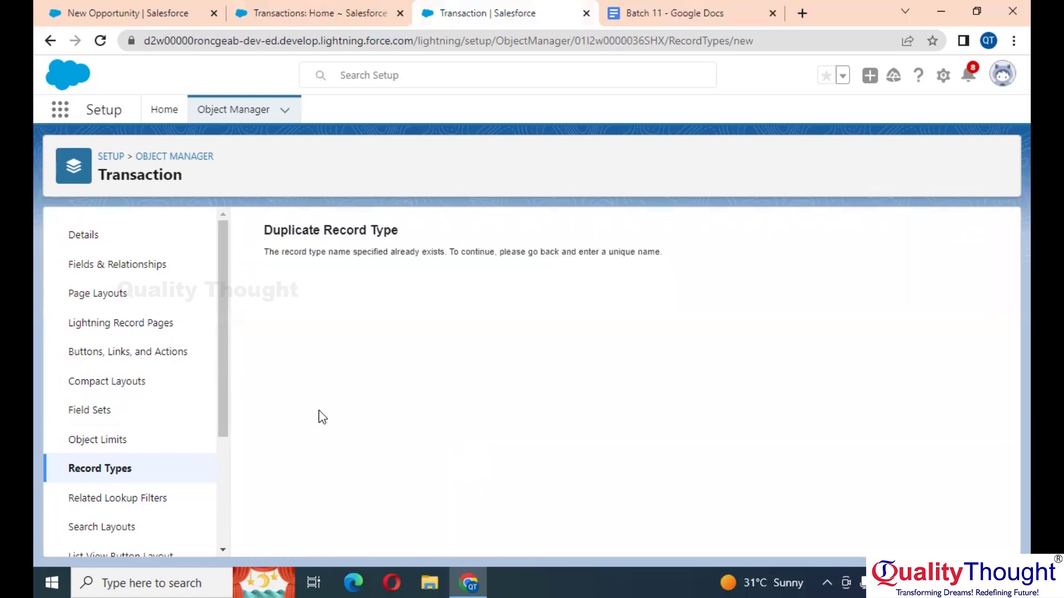
left_click(71, 469)
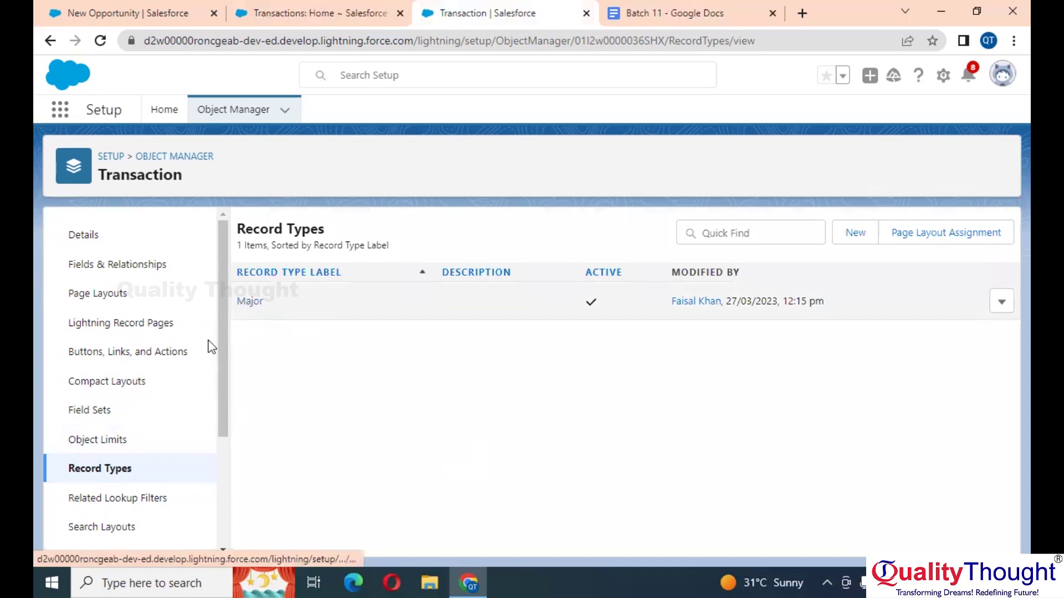
Step: From Page Layouts, create a layout cloning Transaction Layout and name it 'Minor Page Layout'
left_click(106, 296)
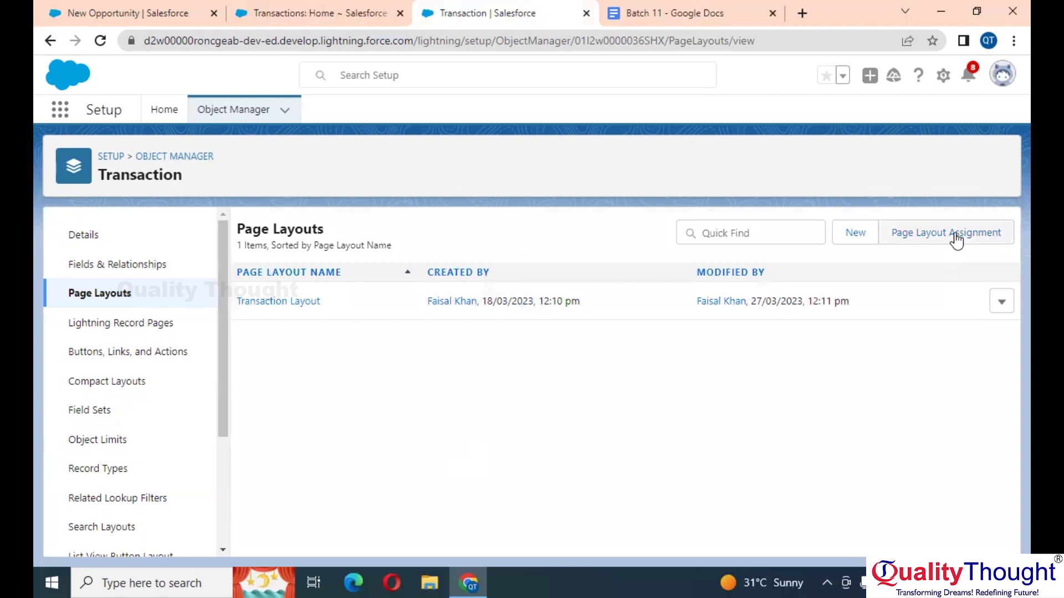
left_click(956, 238)
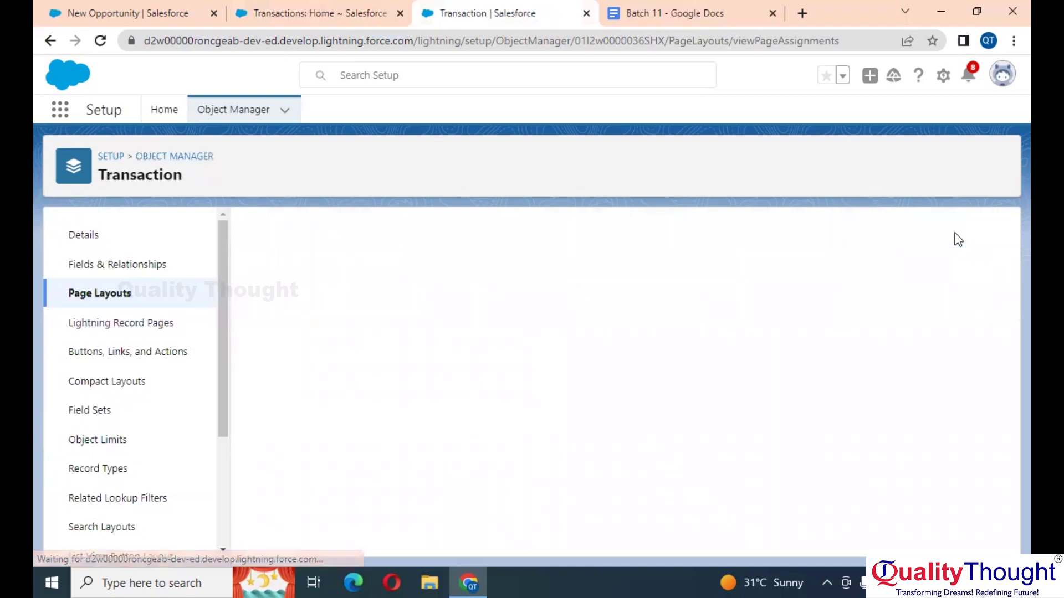
key("alt+Left")
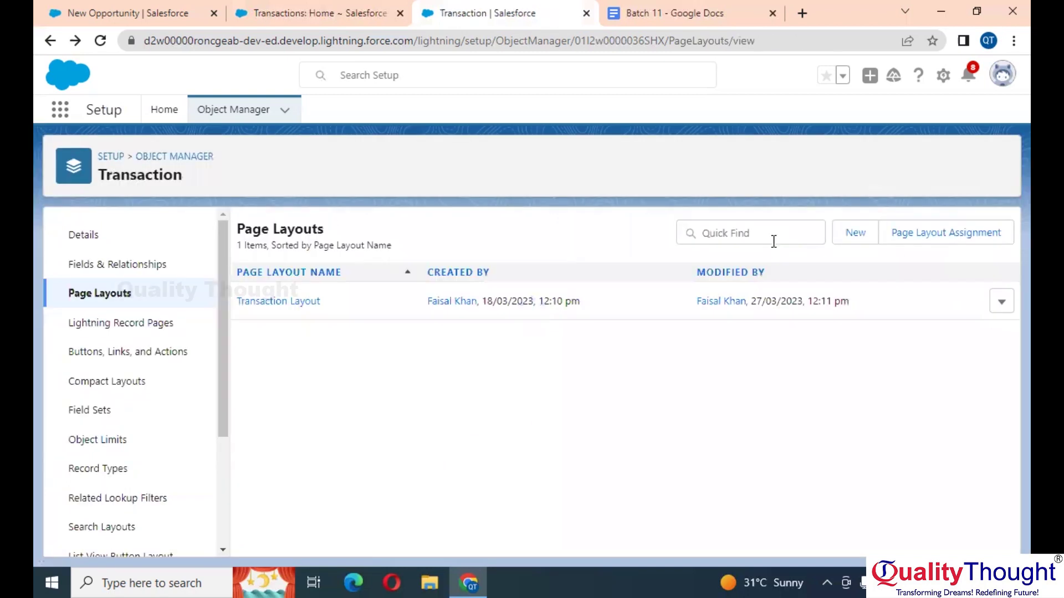
left_click(848, 244)
left_click(462, 338)
left_click(435, 318)
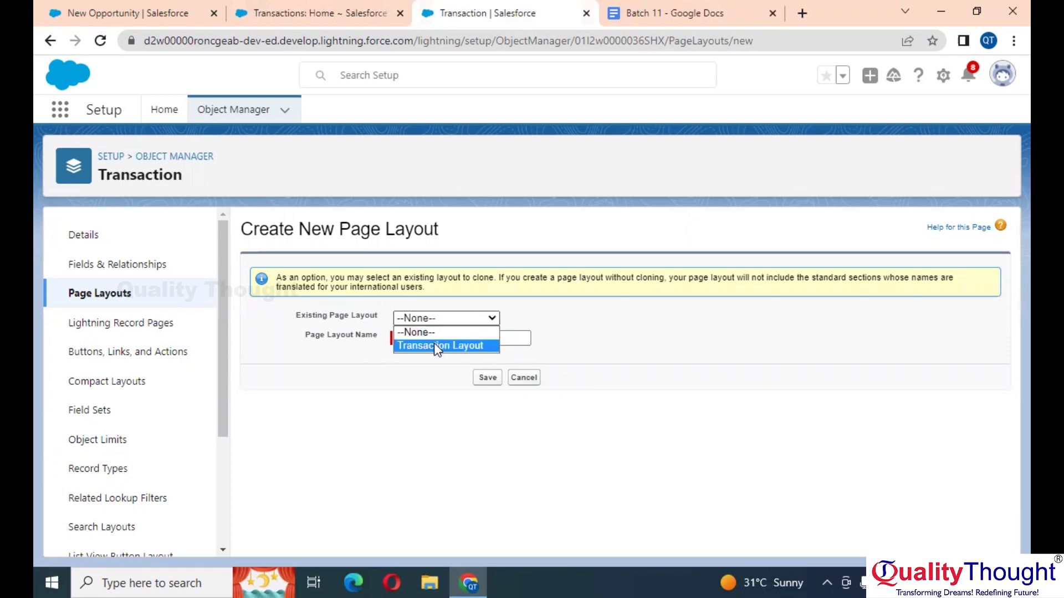
left_click(435, 344)
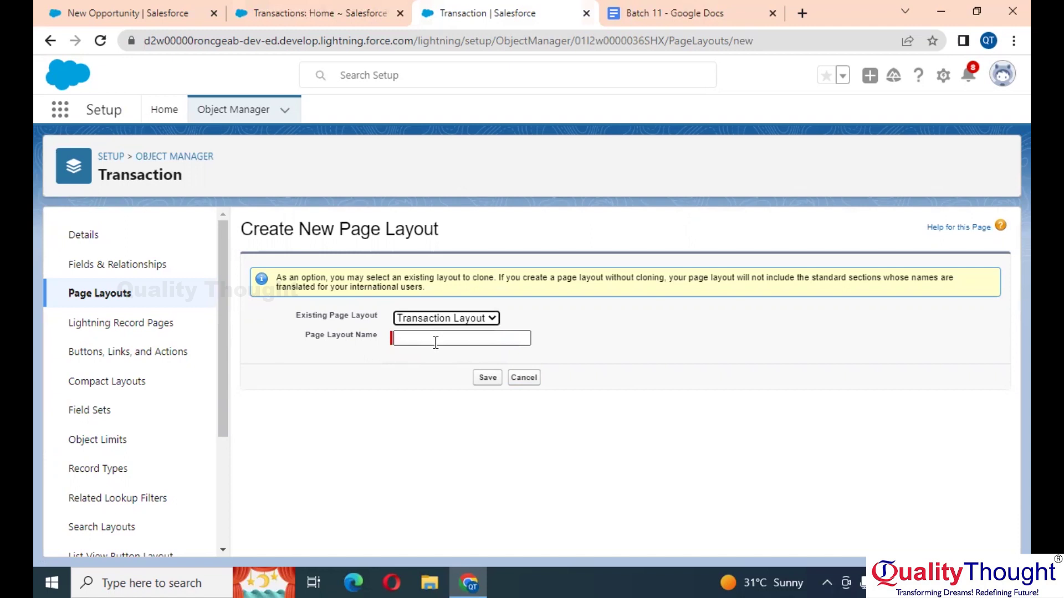
left_click(435, 340)
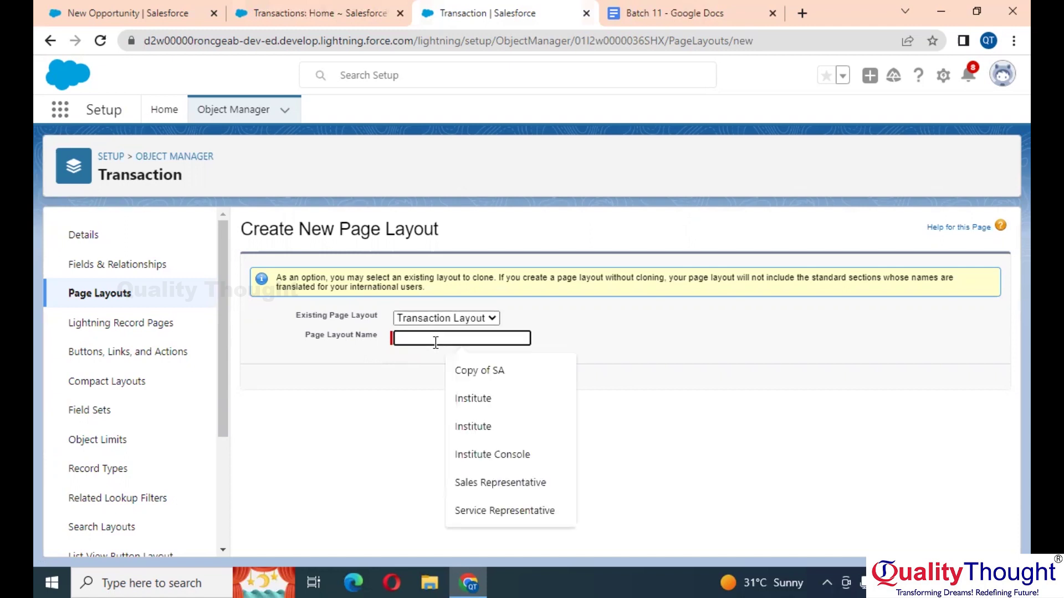
type("Minor")
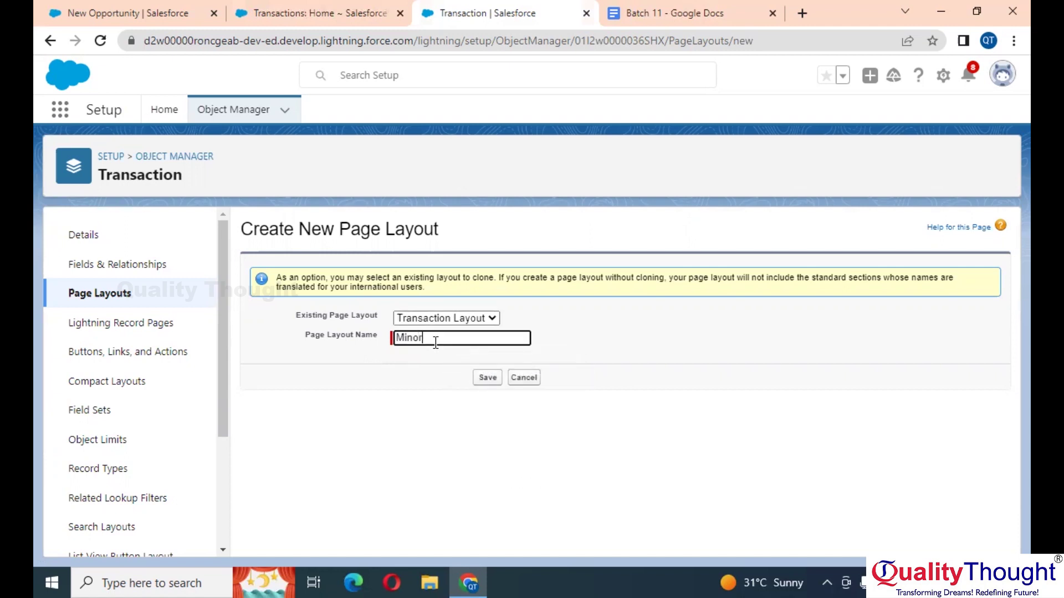
type(" Page Layout")
Step: Save Minor Page Layout, remove Mode of Payments and Account Number in the editor, and save again
left_click(491, 379)
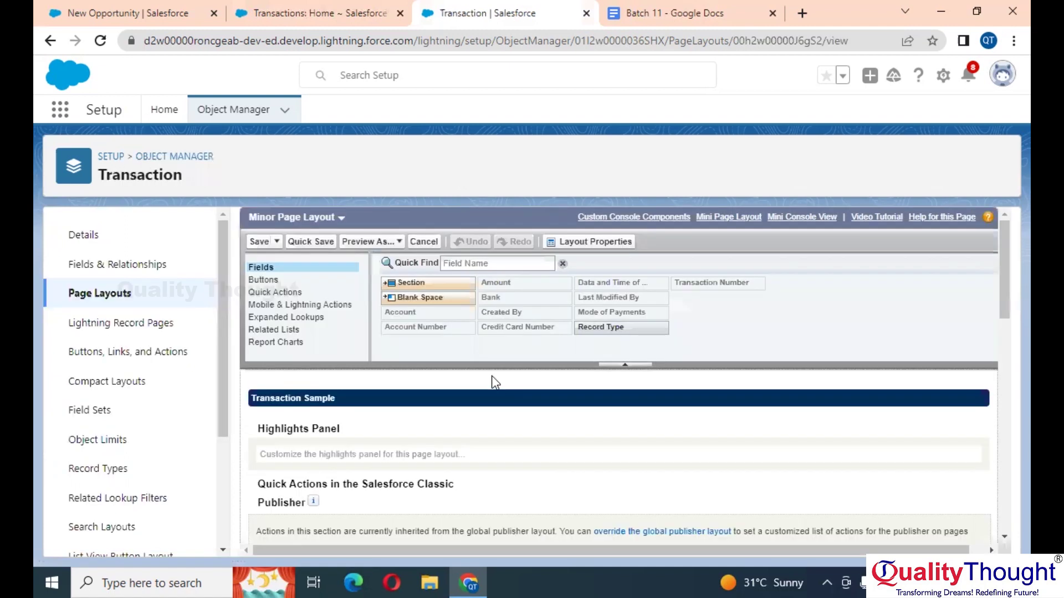
scroll(492, 382, "down", 6)
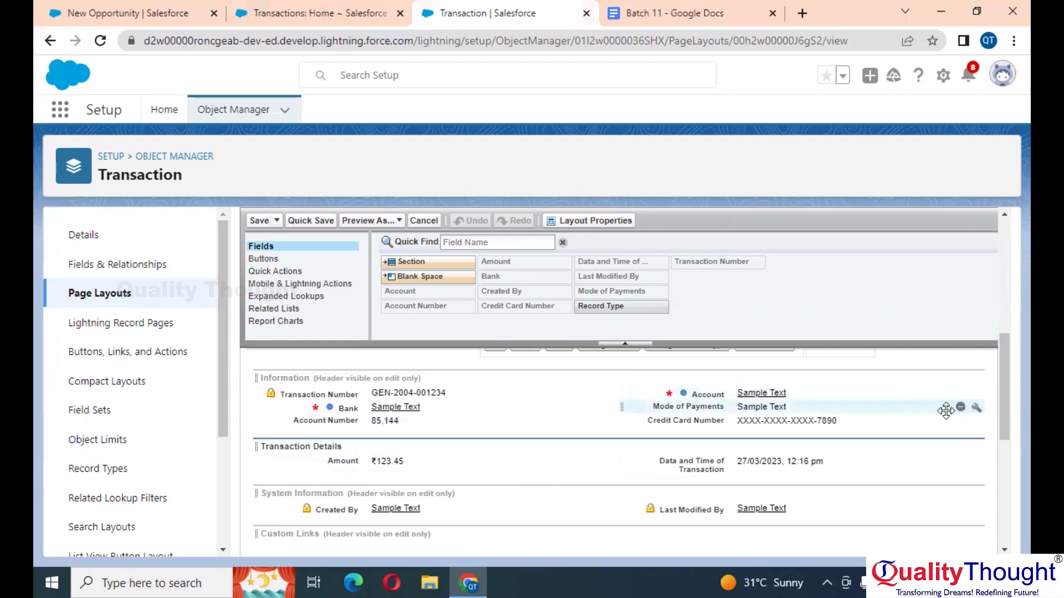
left_click(961, 410)
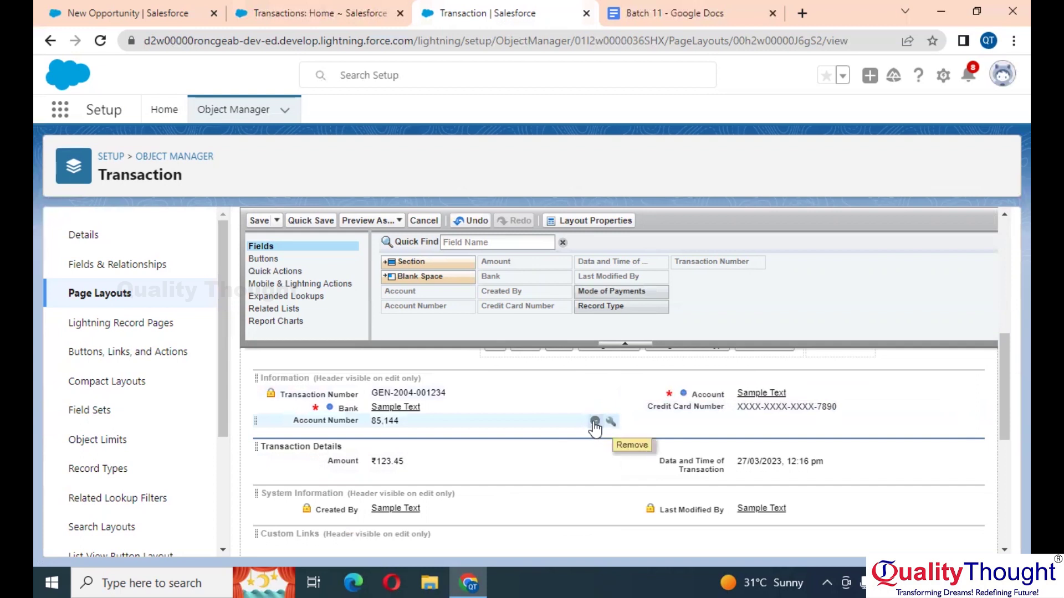
left_click(594, 422)
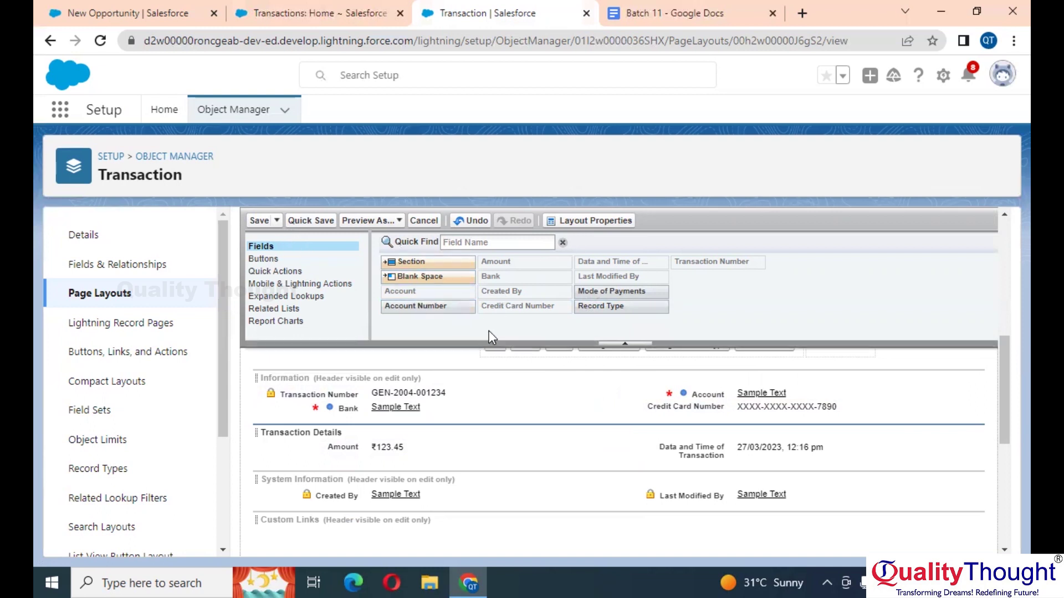
left_click_drag(434, 307, 389, 410)
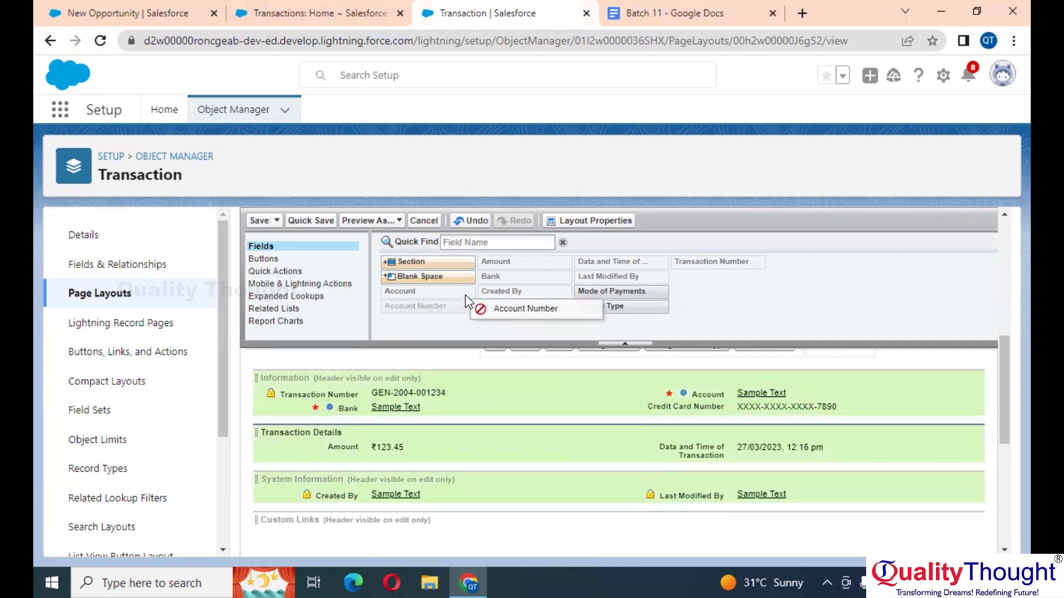
left_click_drag(466, 301, 469, 302)
scroll(546, 385, "down", 2)
scroll(547, 385, "up", 2)
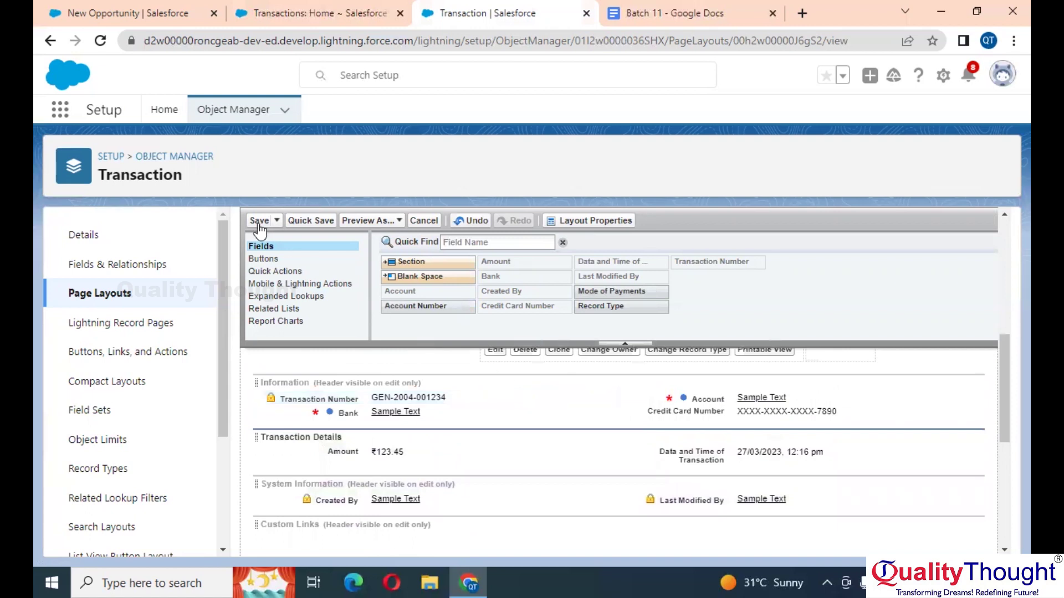
left_click(258, 222)
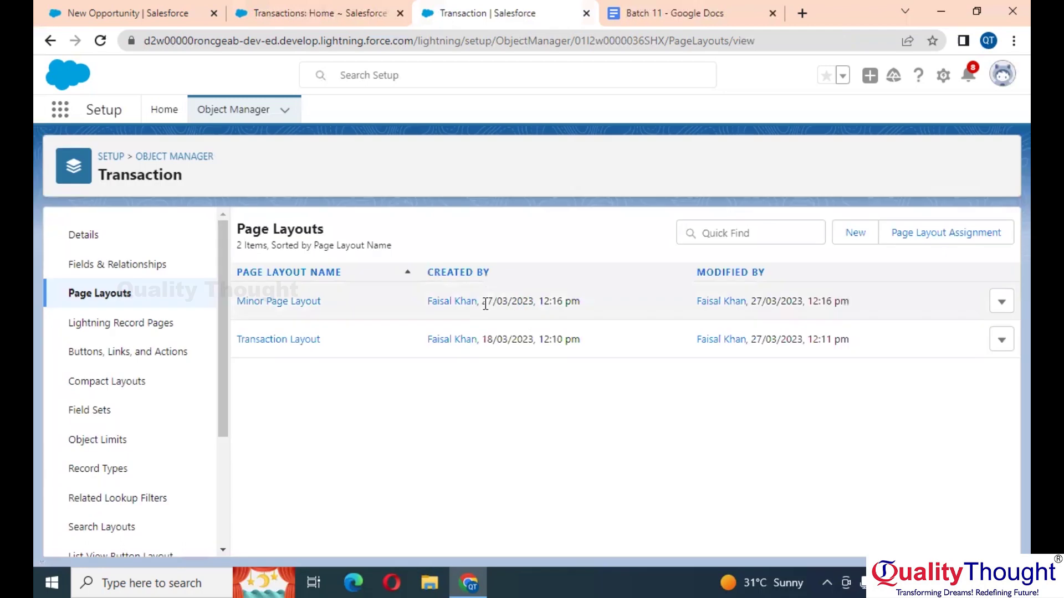
Step: Create another layout cloning Transaction Layout and name it 'Major Page Layout'
left_click(855, 233)
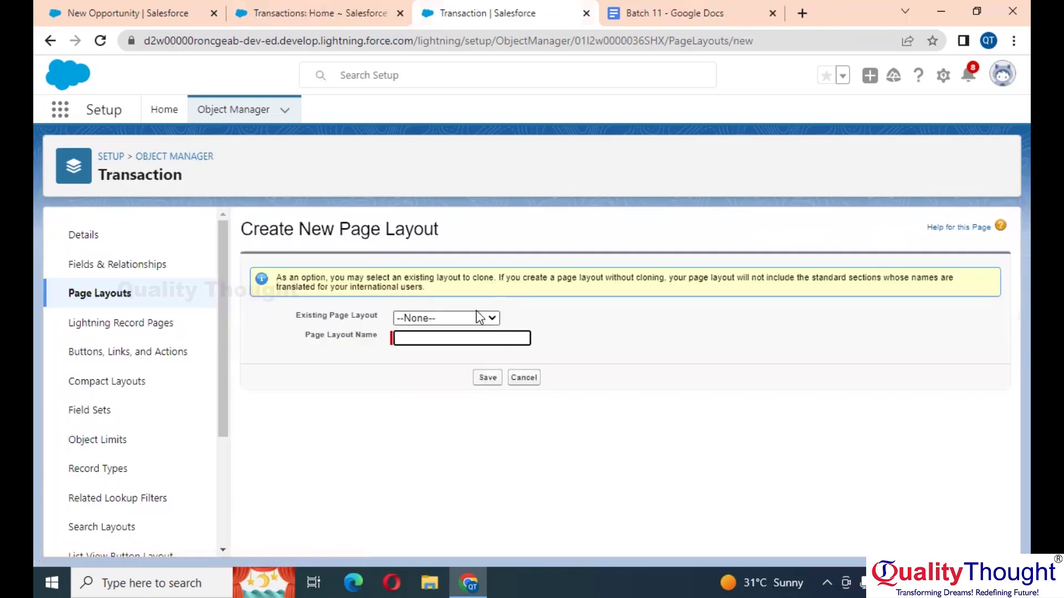
left_click(476, 318)
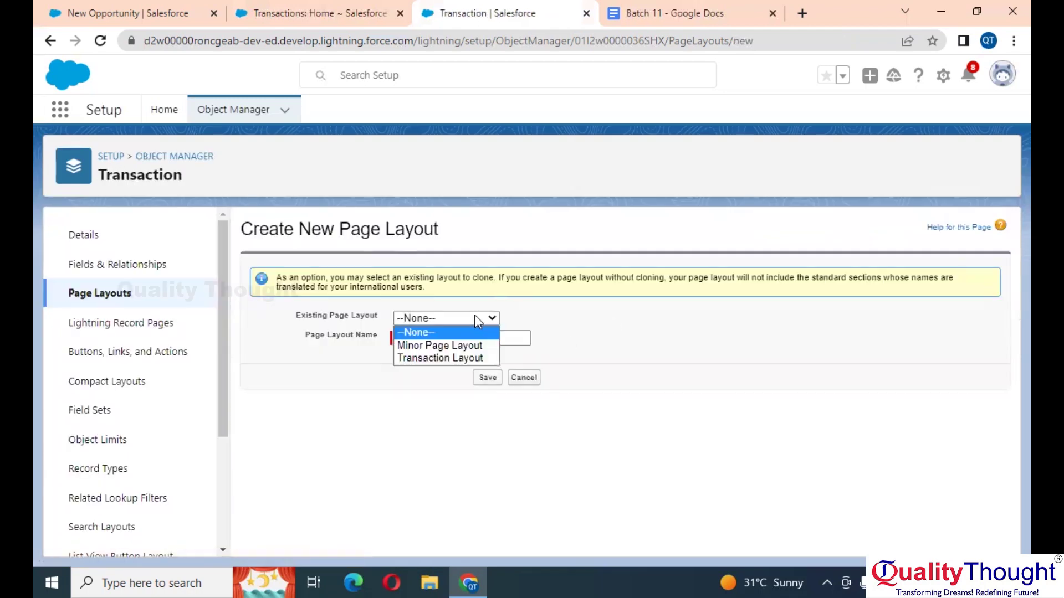
left_click(443, 358)
left_click(450, 336)
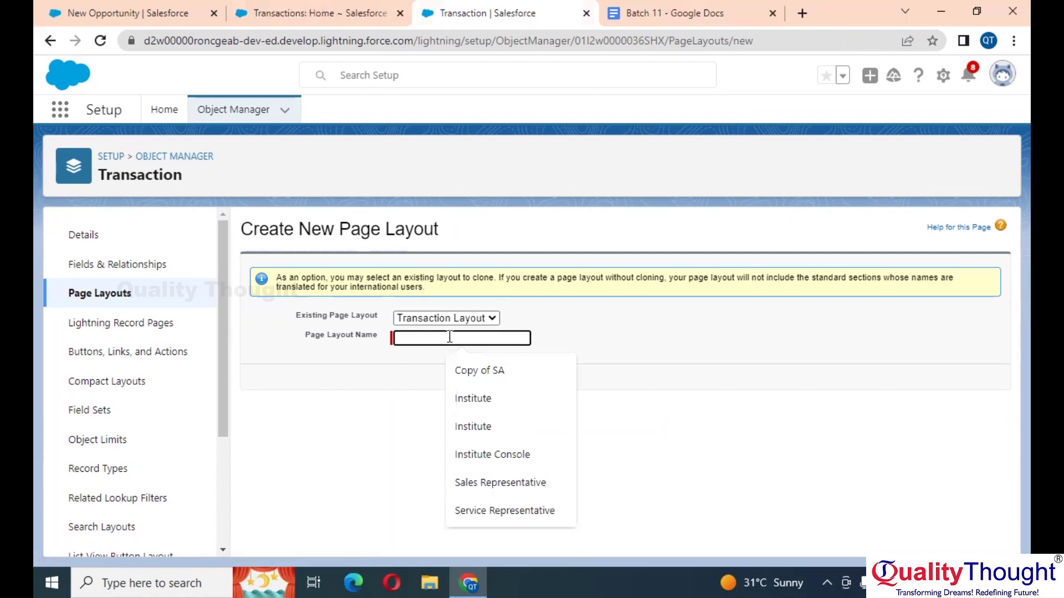
type("Major")
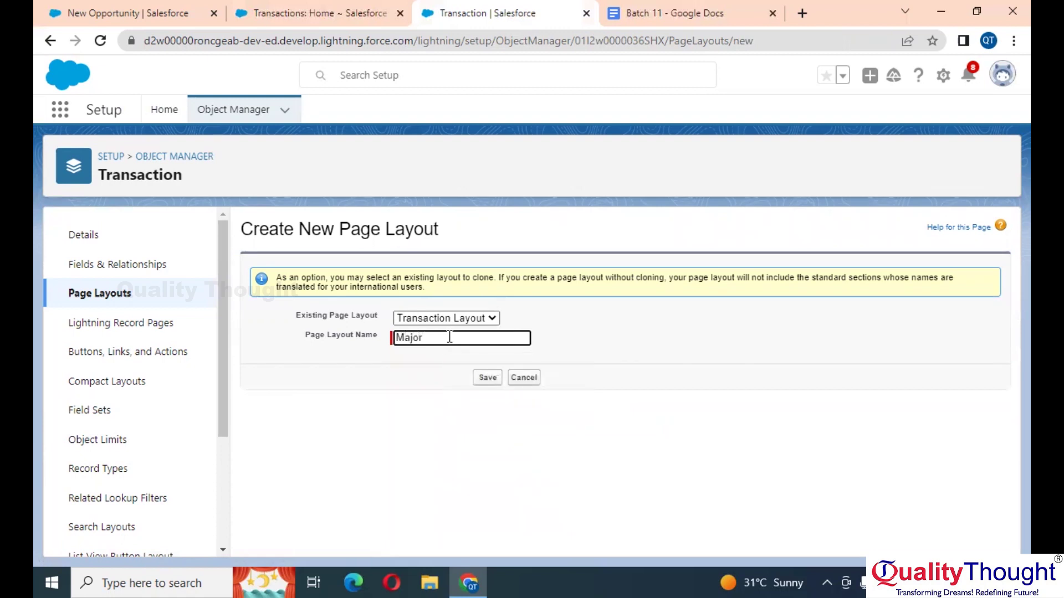
type(" PAge")
key("BackSpace")
key("BackSpace")
key("BackSpace")
key("BackSpace")
type("age Layou")
Step: Save Major Page Layout, remove the Data and Time of Transaction field, and save it
left_click(488, 381)
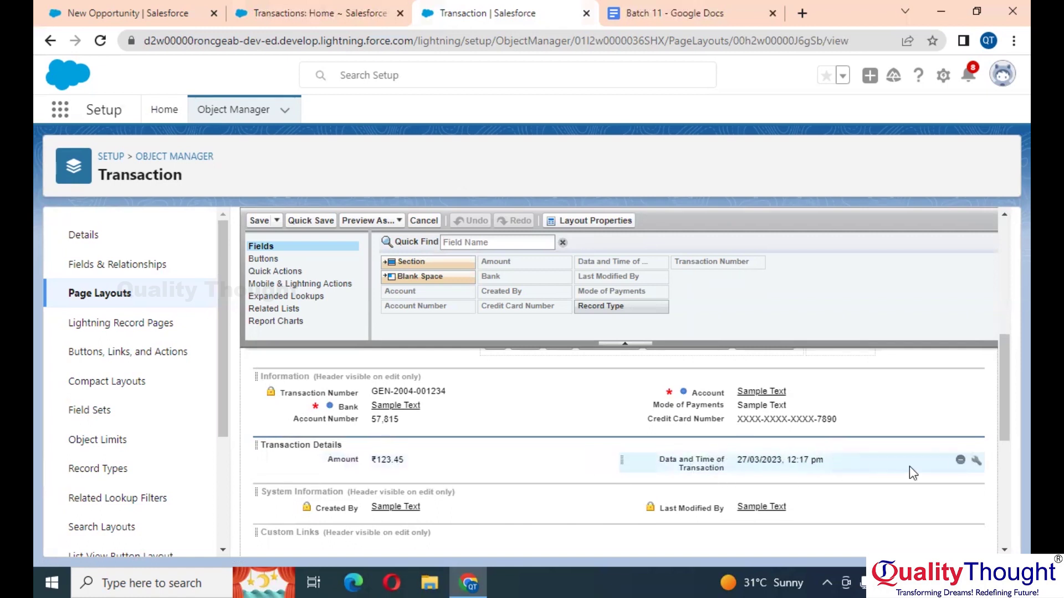
left_click(960, 460)
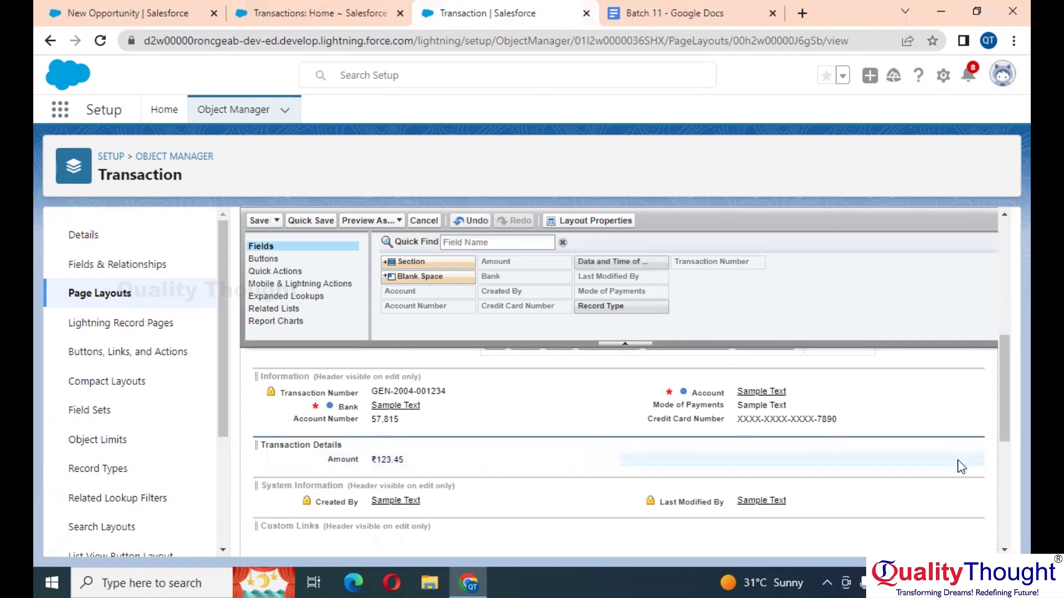
left_click(258, 221)
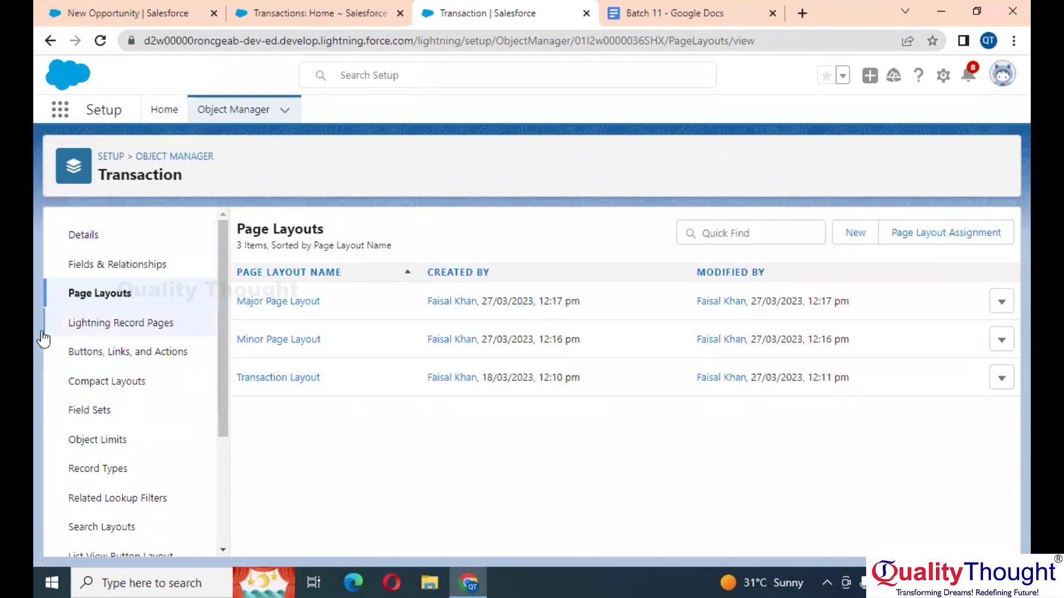
Step: Start a new Transaction record type labelled and named 'Minor', marked active
left_click(115, 468)
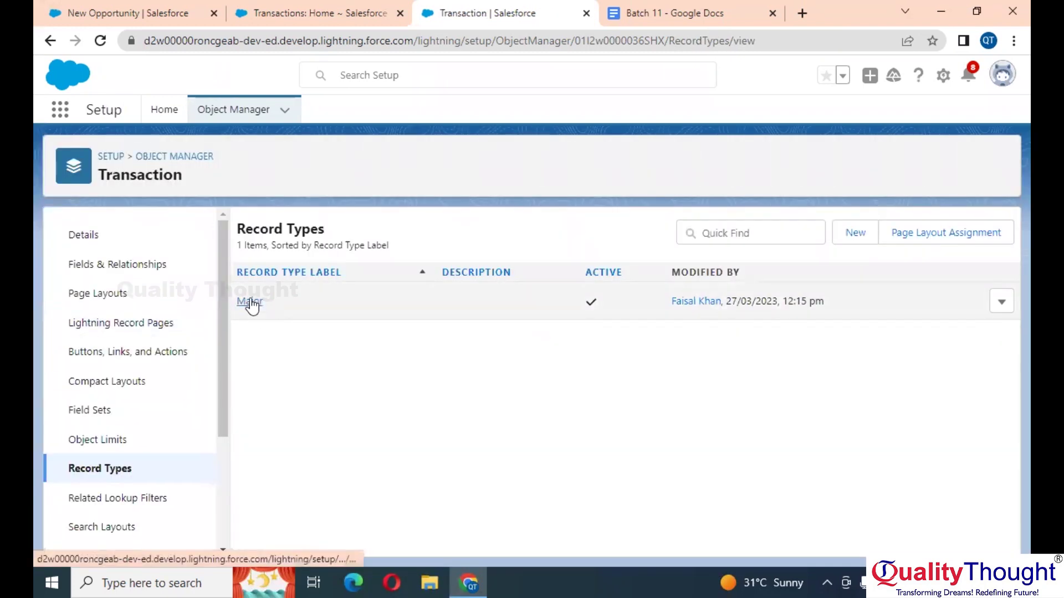
left_click(863, 242)
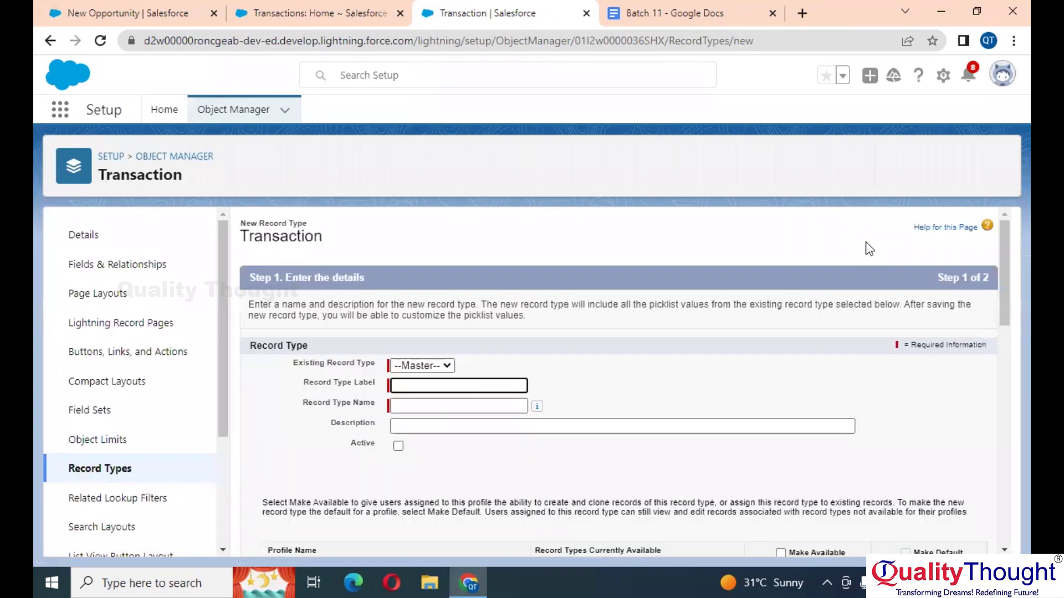
type("Minor")
key("Tab")
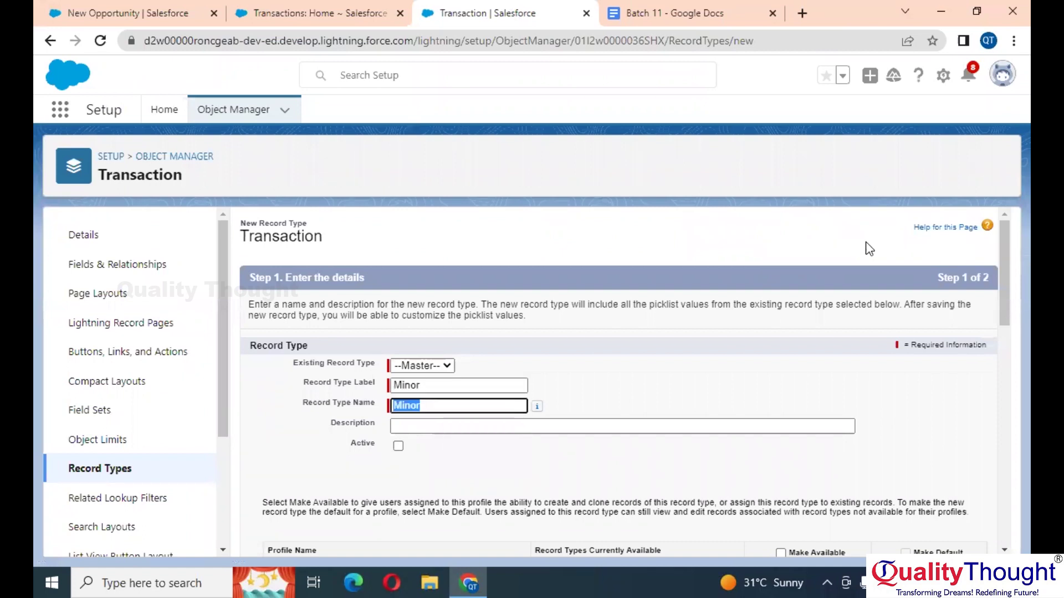
scroll(869, 249, "down", 3)
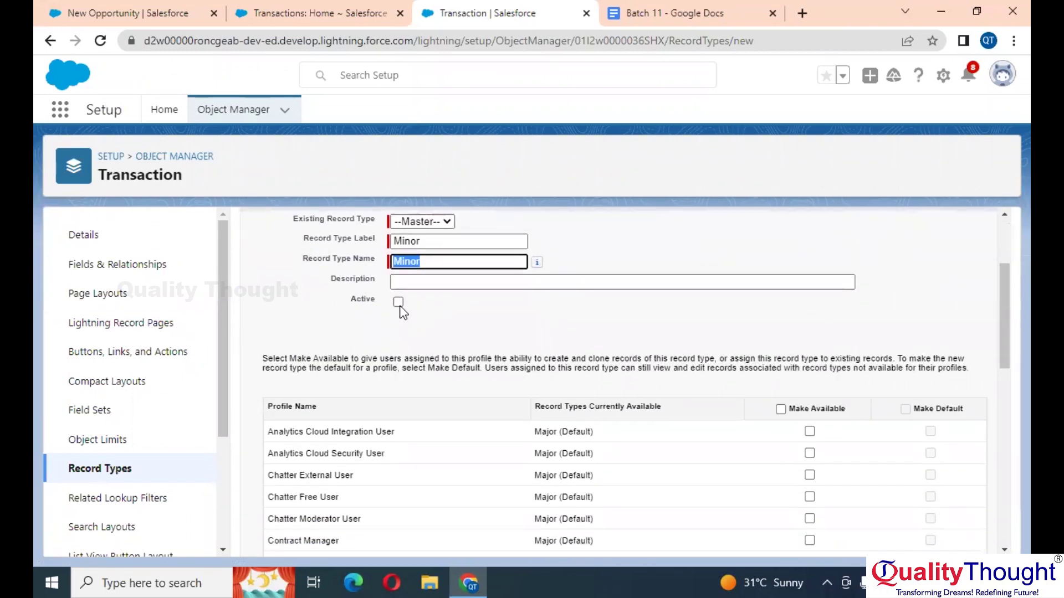
left_click(399, 305)
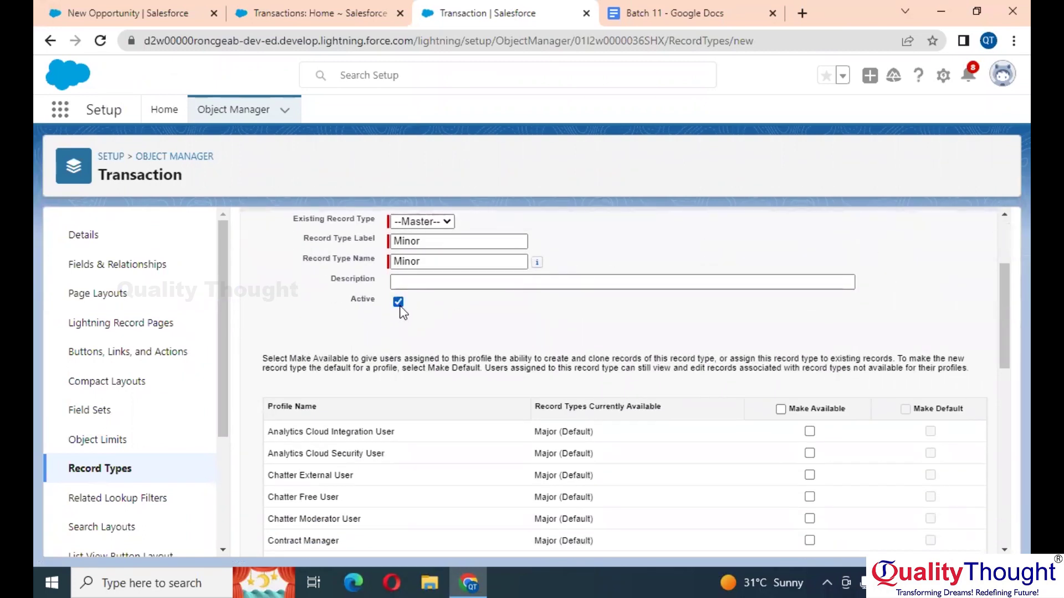
Step: Make Minor available to all profiles, toggling Make Default on then off so it defaults for none
left_click(781, 409)
scroll(782, 413, "down", 3)
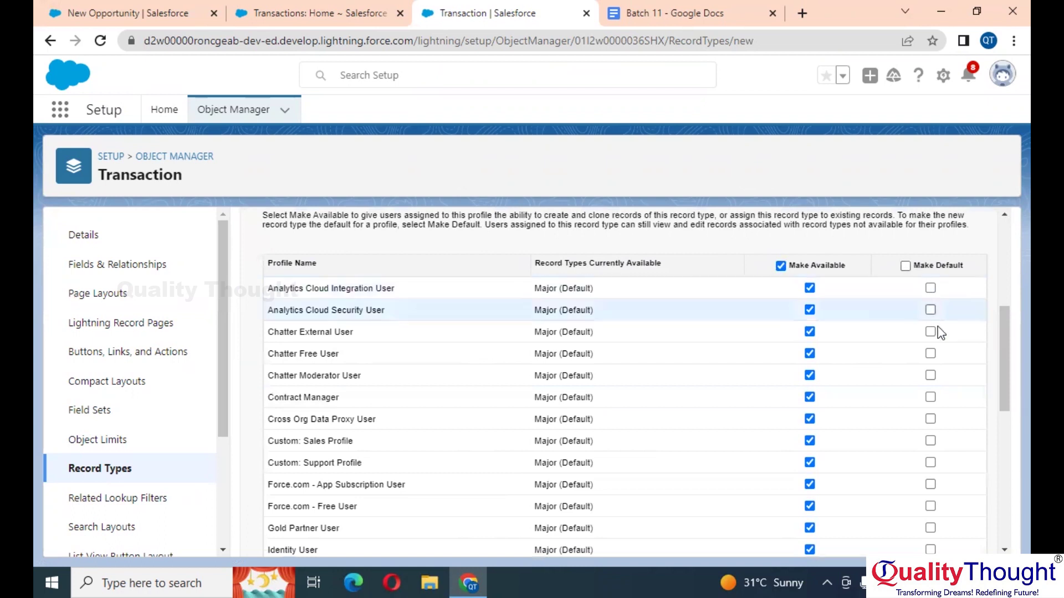
left_click(906, 267)
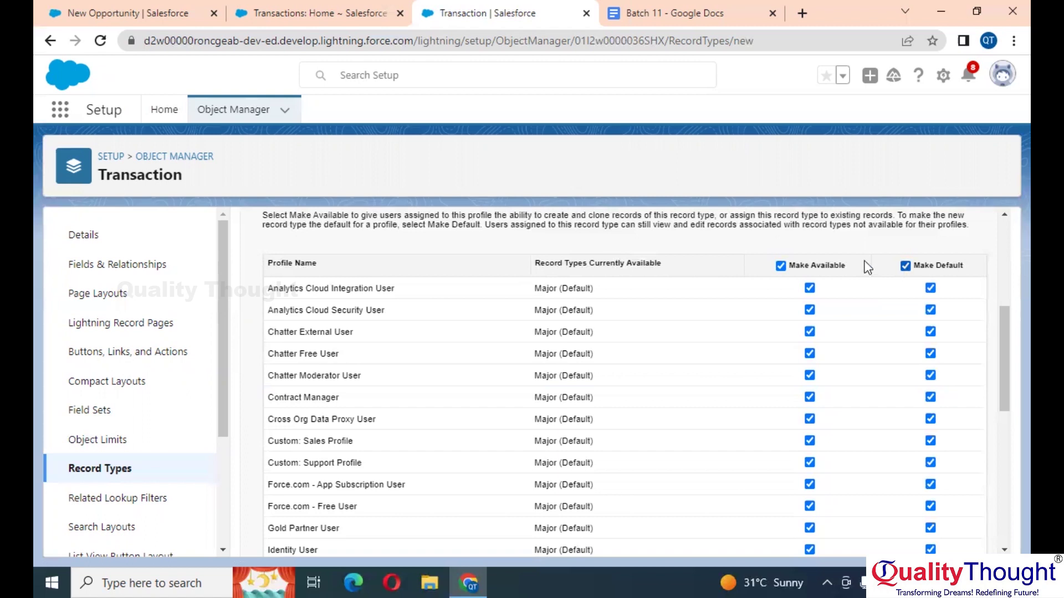
scroll(760, 270, "up", 3)
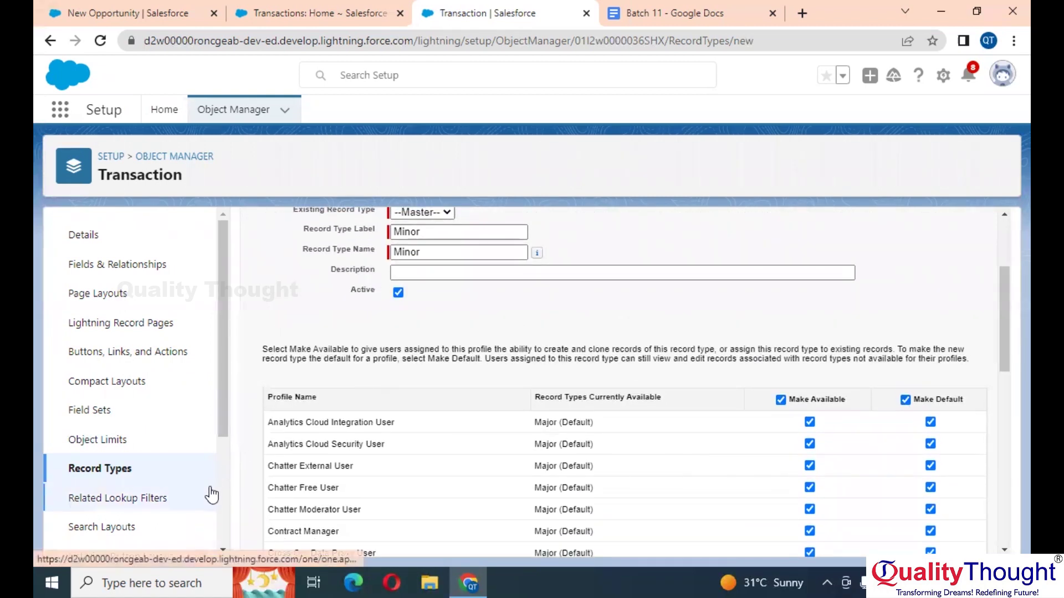
scroll(496, 434, "down", 3)
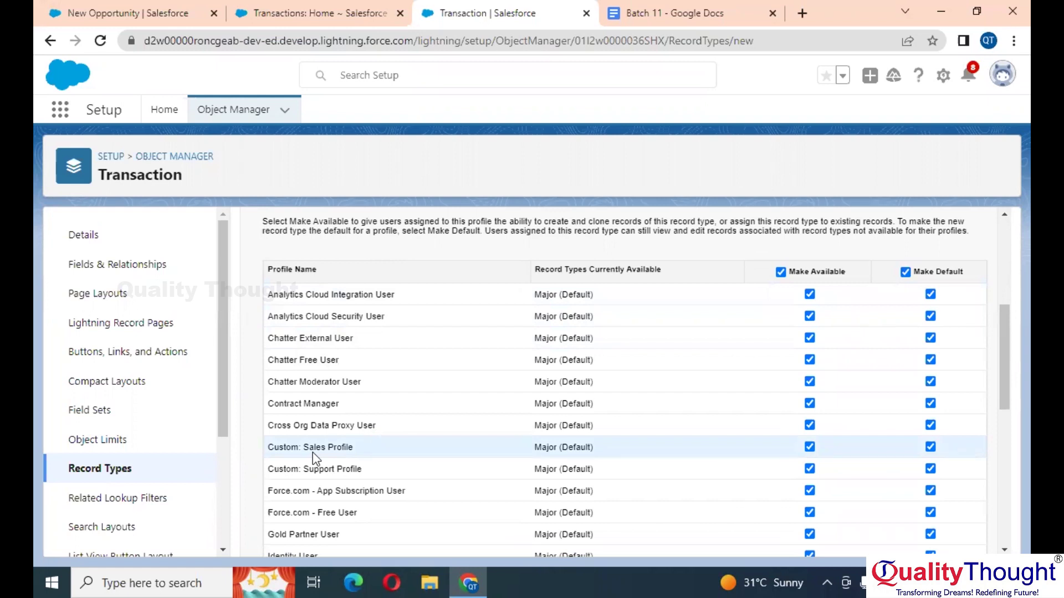
scroll(313, 452, "down", 10)
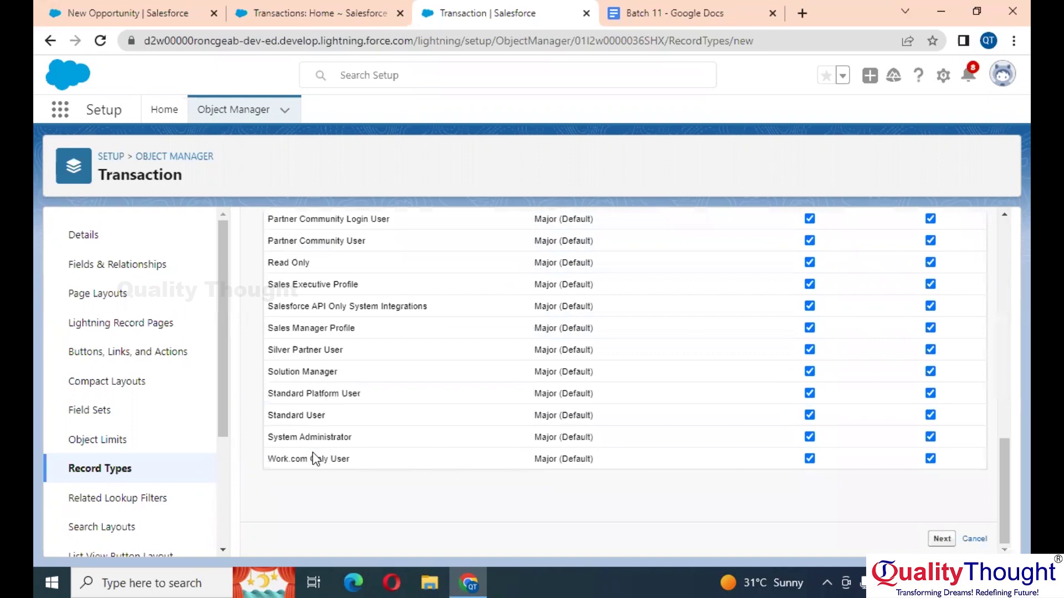
scroll(640, 489, "up", 10)
scroll(640, 489, "down", 2)
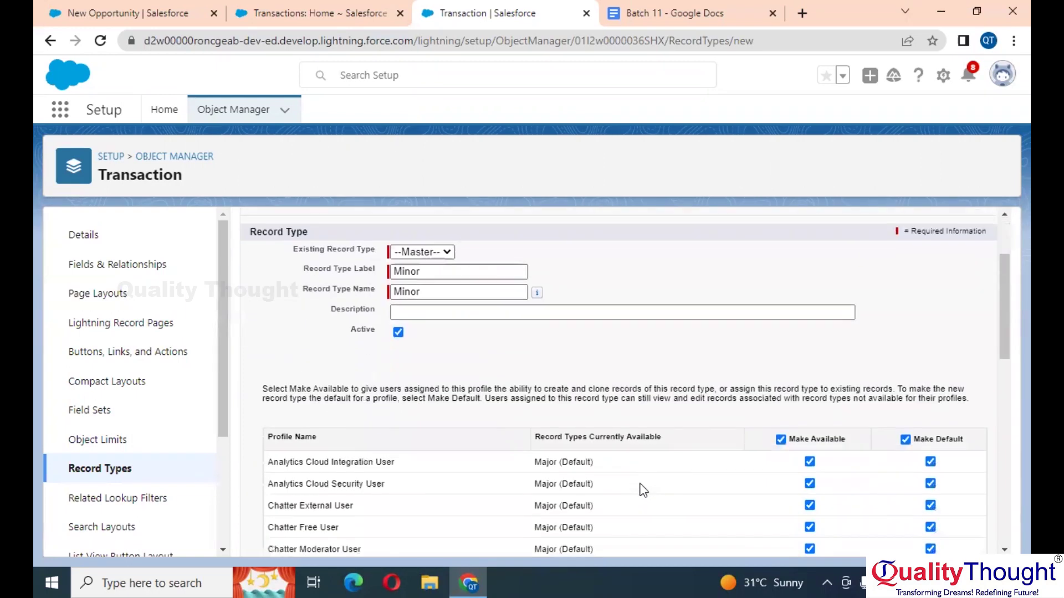
left_click(905, 439)
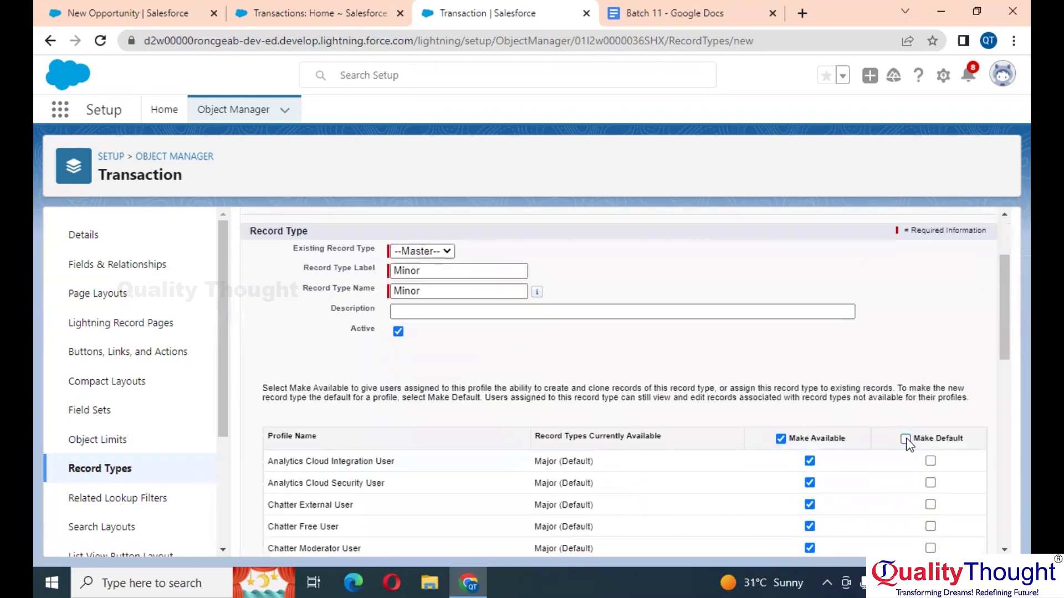
scroll(909, 445, "down", 10)
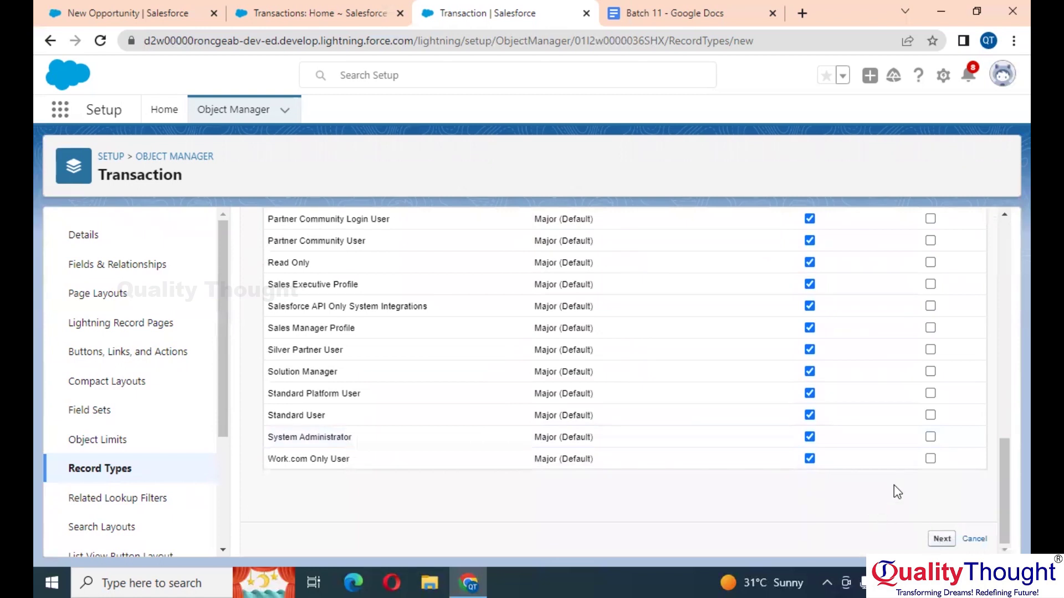
Step: Save the Minor record type using Minor Page Layout for all profiles, then return to Page Layouts
left_click(540, 431)
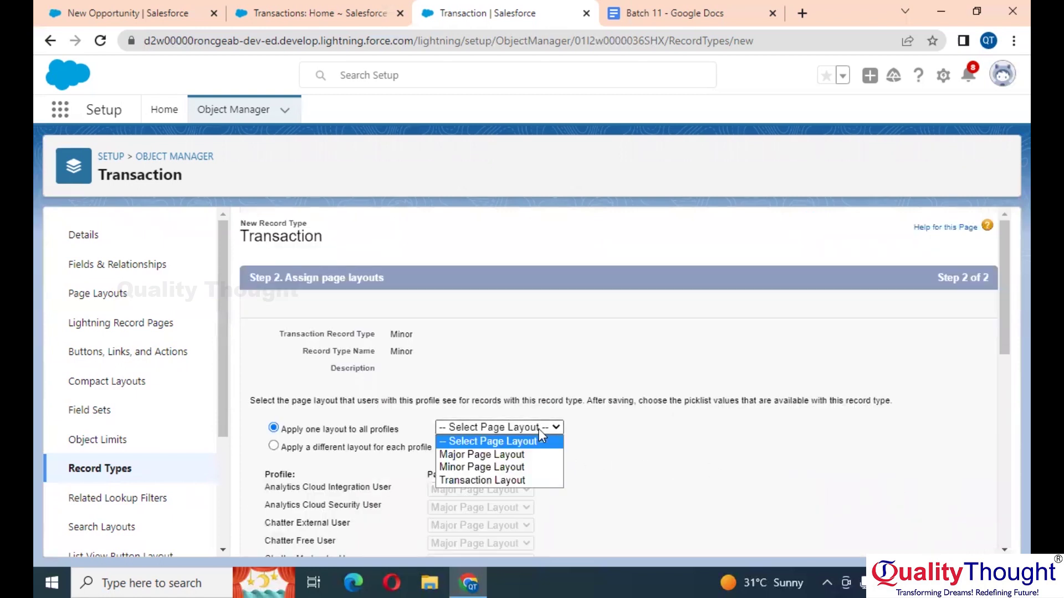
left_click(502, 468)
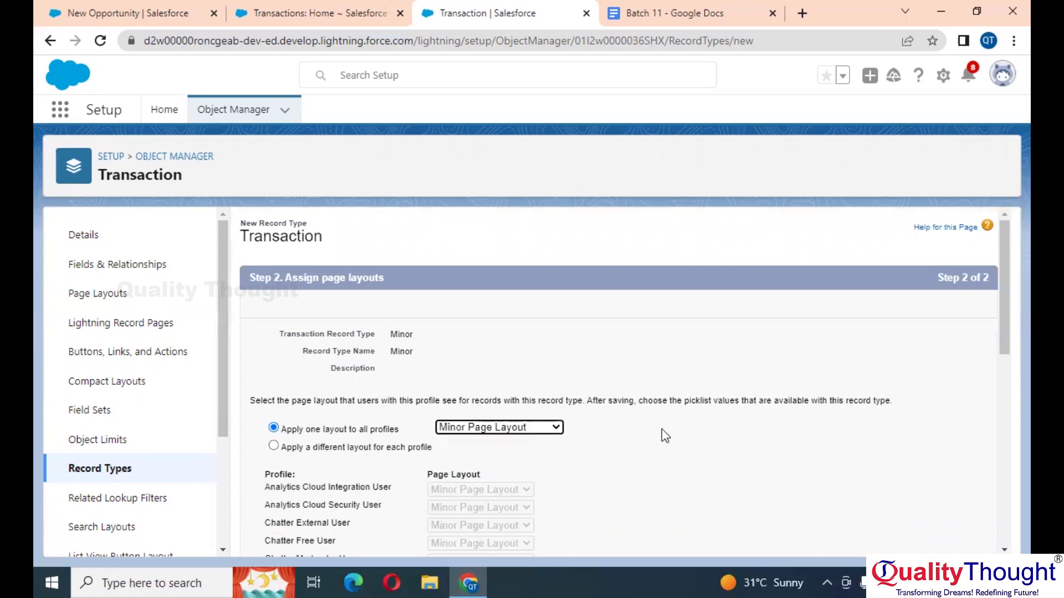
scroll(700, 434, "down", 10)
left_click(942, 539)
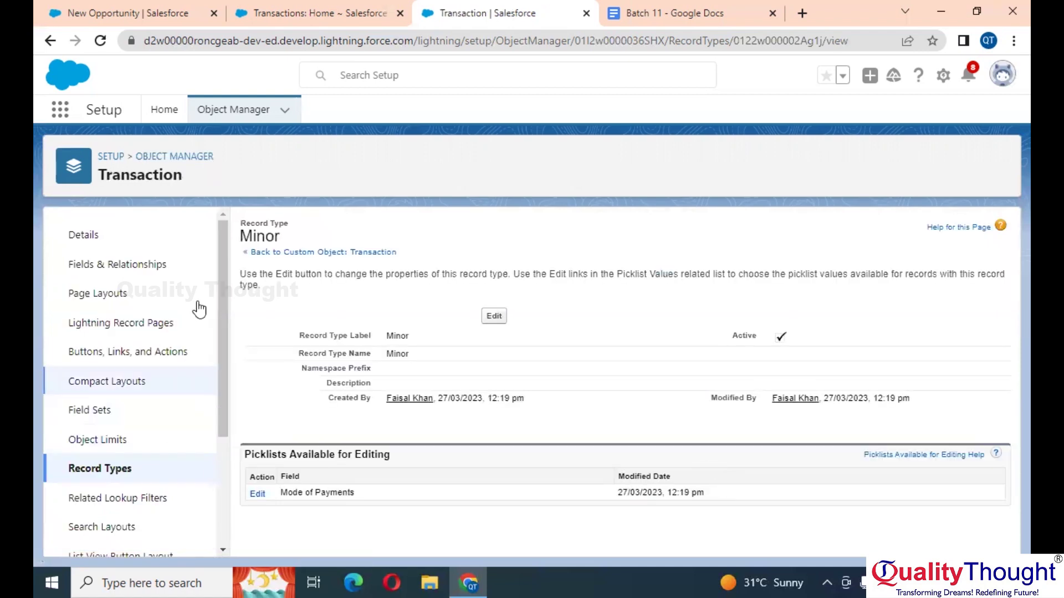
left_click(111, 294)
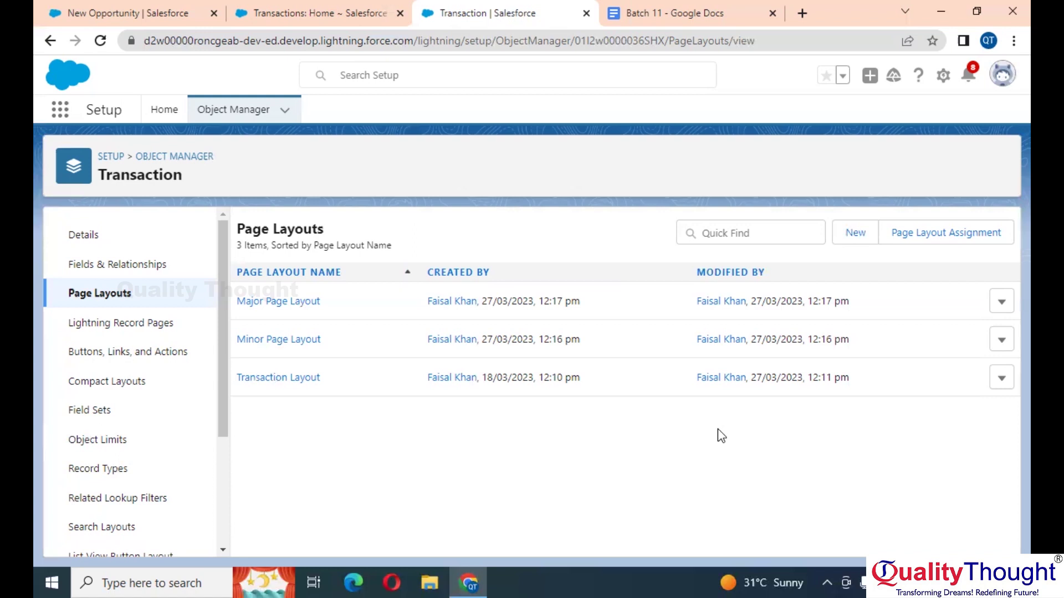
Step: In Page Layout Assignment, set the whole Major record type column to Major Page Layout
left_click(936, 235)
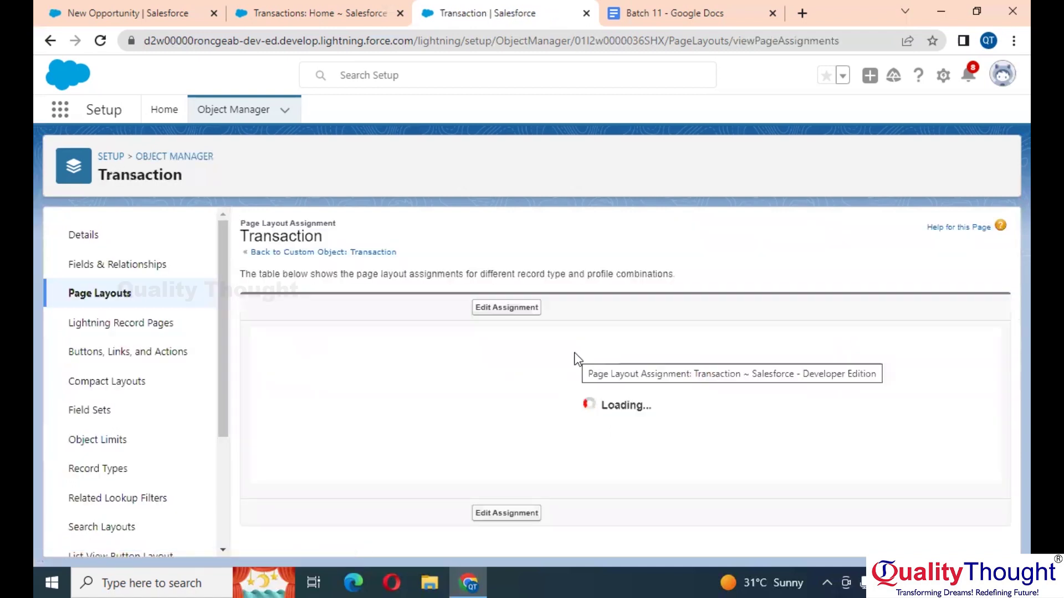
left_click(508, 314)
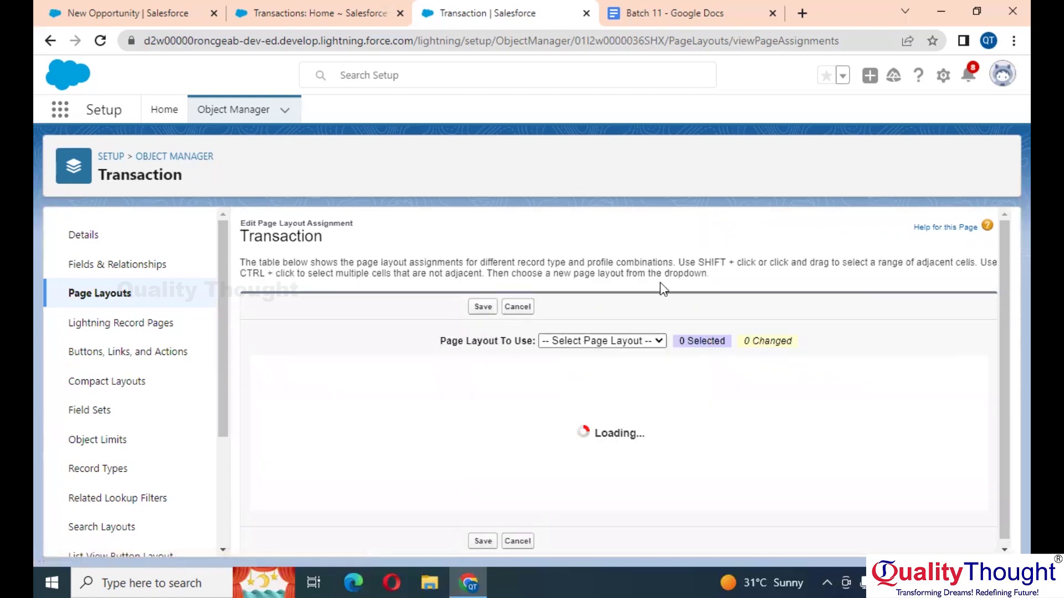
scroll(660, 284, "down", 2)
scroll(660, 283, "up", 1)
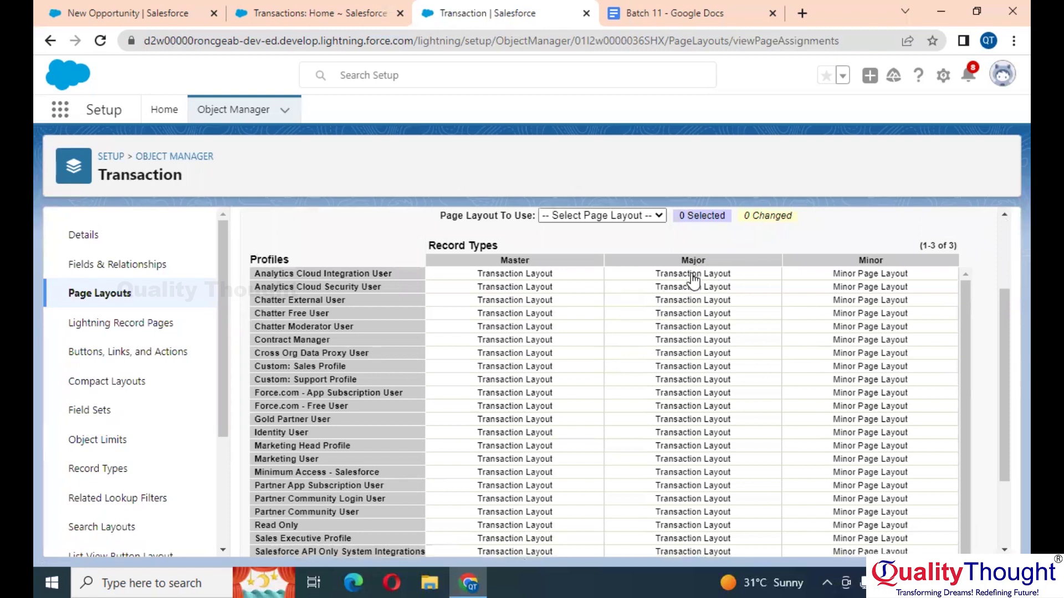
left_click(720, 260)
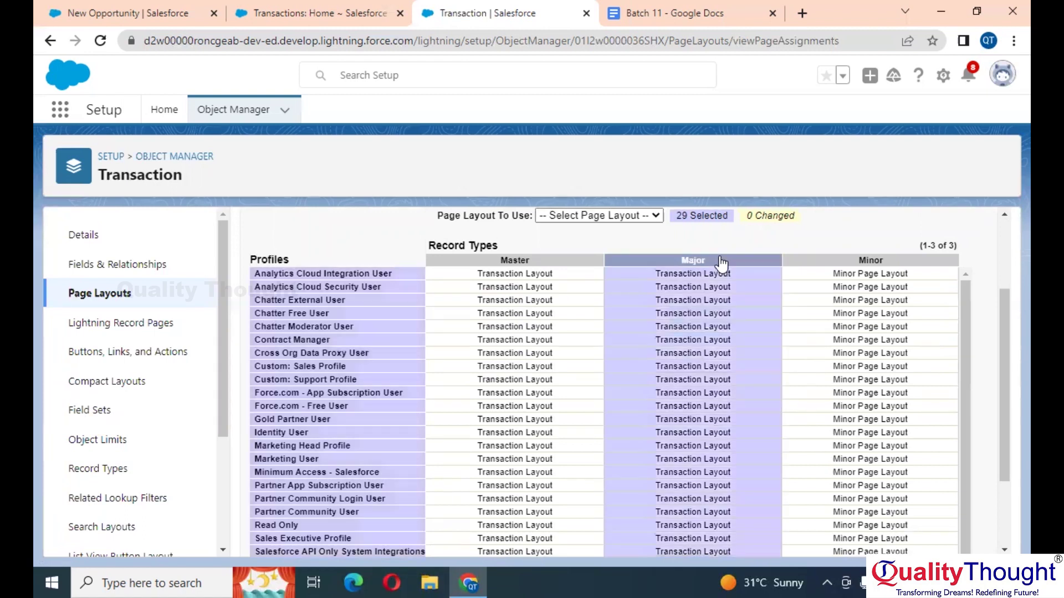
scroll(721, 260, "up", 1)
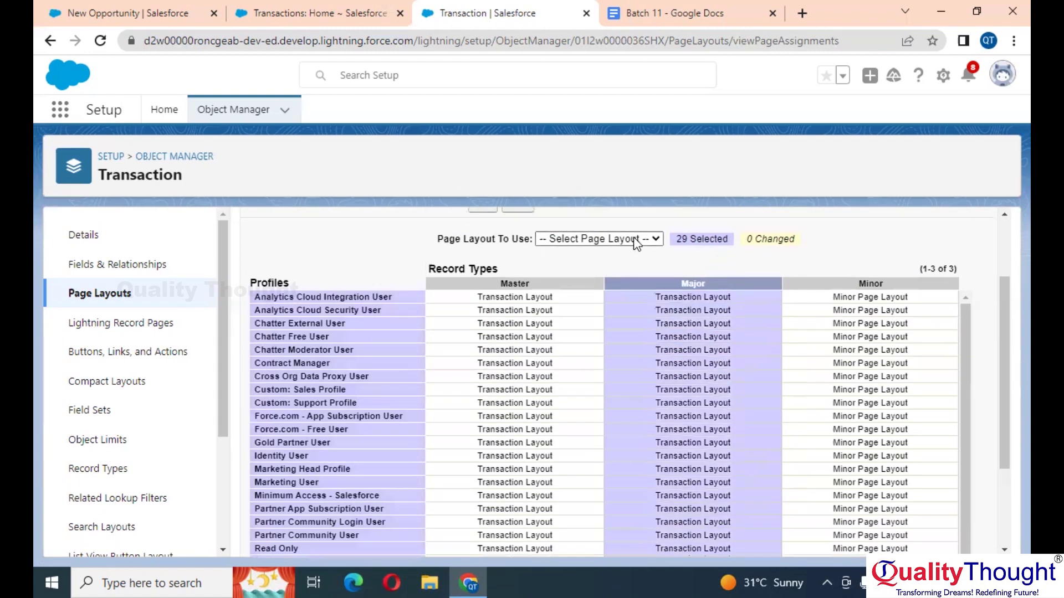
left_click(634, 238)
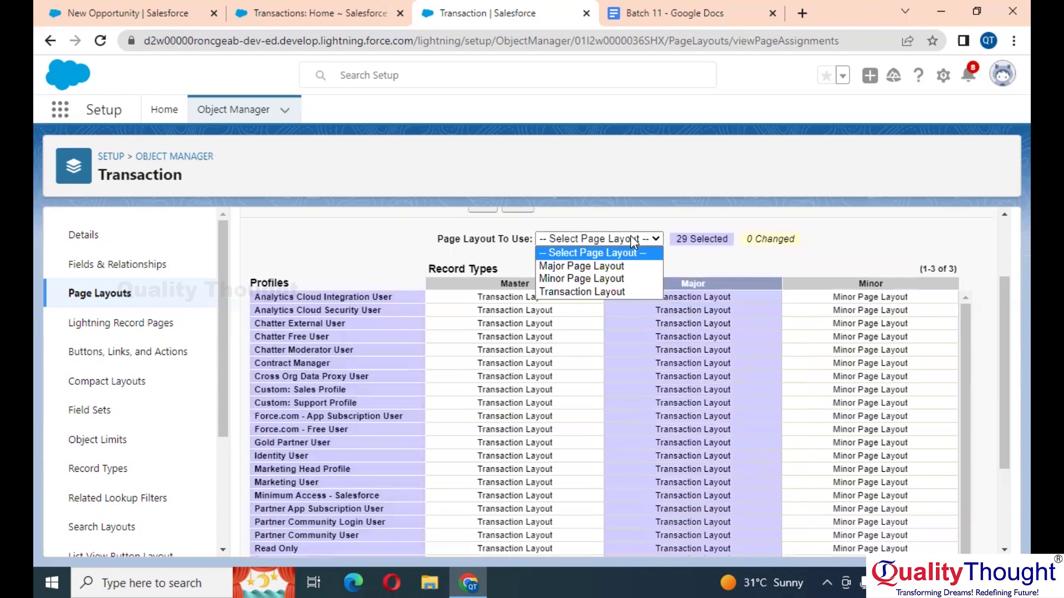
left_click(601, 269)
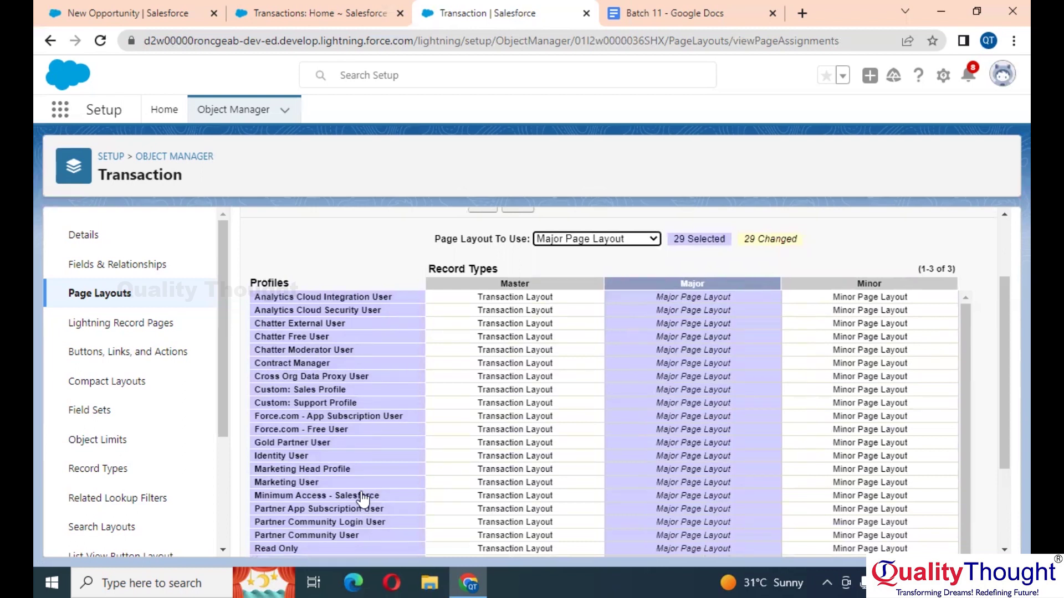
Step: Save the layout assignments for all 29 profiles and go to the Transactions home page
scroll(868, 455, "down", 3)
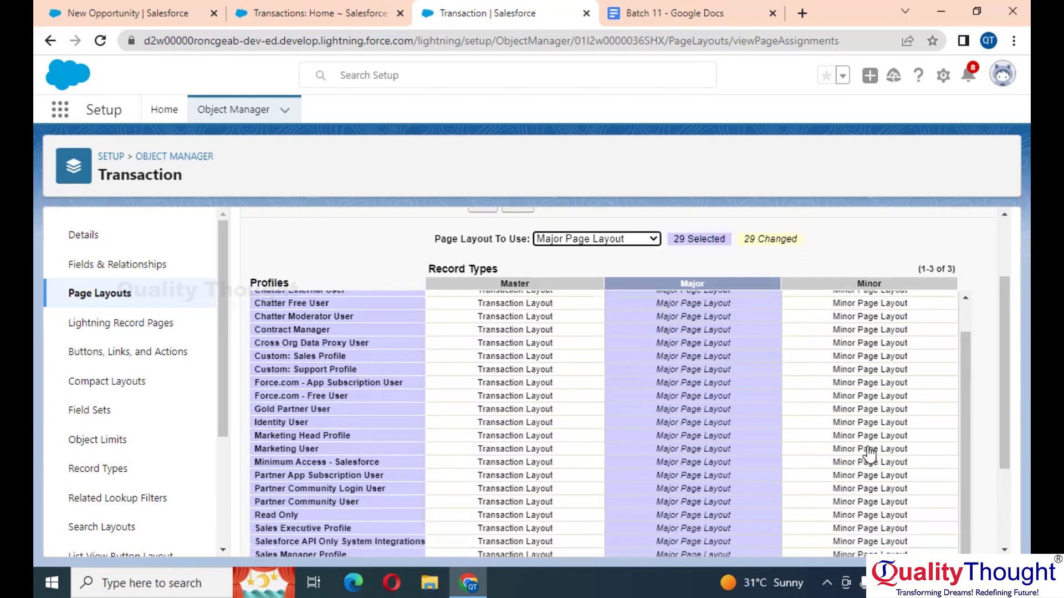
left_click(480, 536)
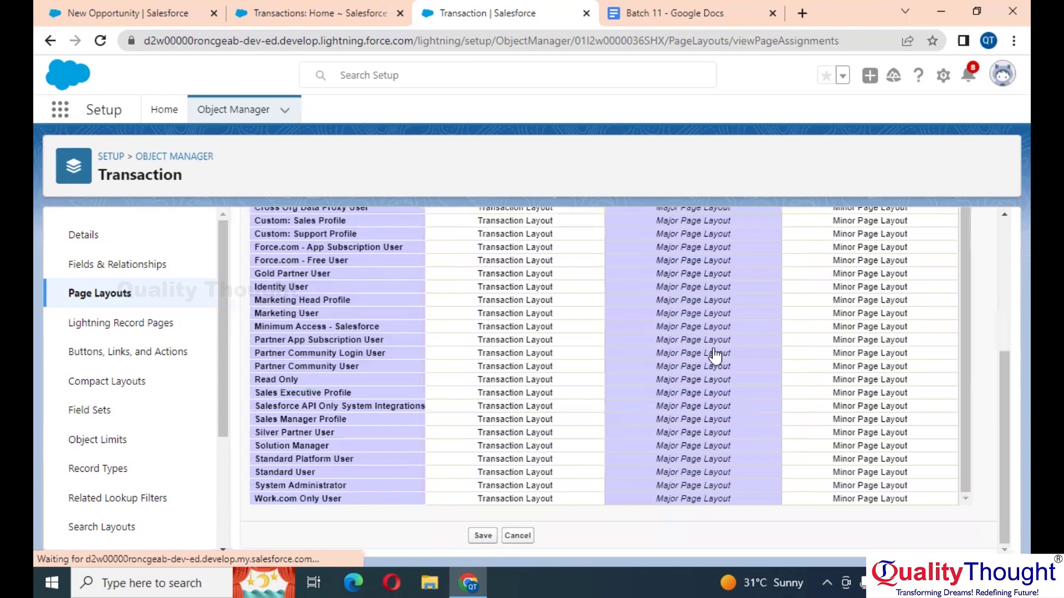
left_click(485, 536)
scroll(625, 365, "up", 1)
scroll(625, 364, "up", 5)
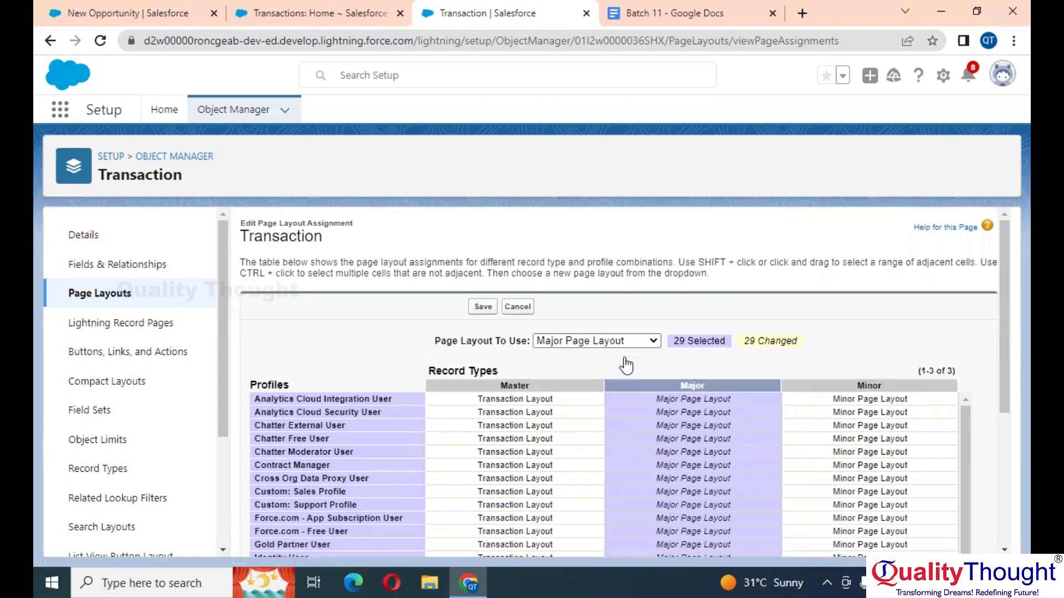
left_click(482, 309)
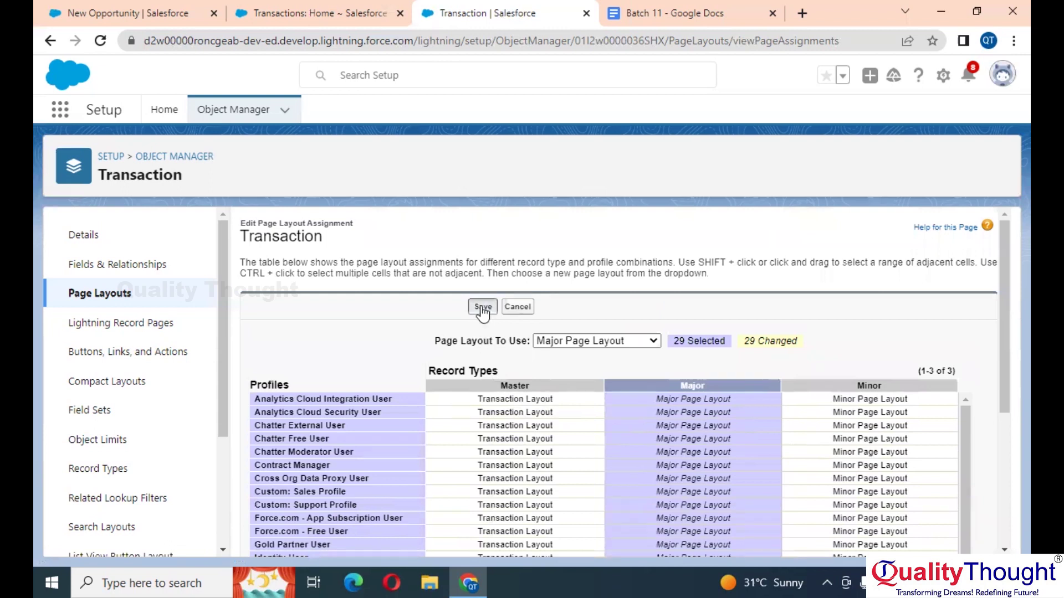
left_click(320, 8)
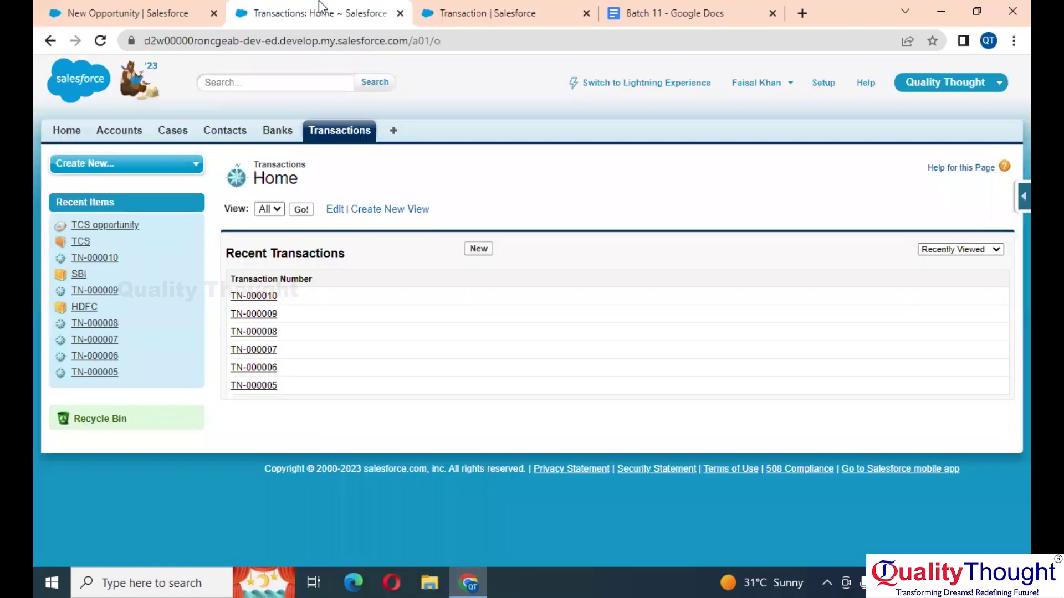
Step: Start a new Transaction and confirm both Major and Minor record types are offered, Major preselected
left_click(102, 42)
left_click(478, 249)
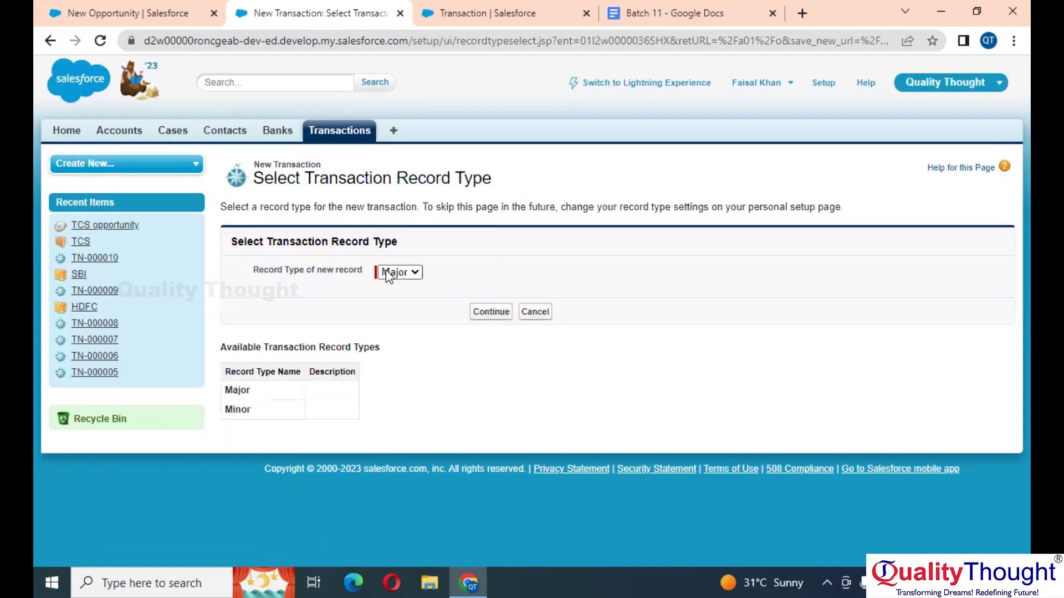
left_click(392, 273)
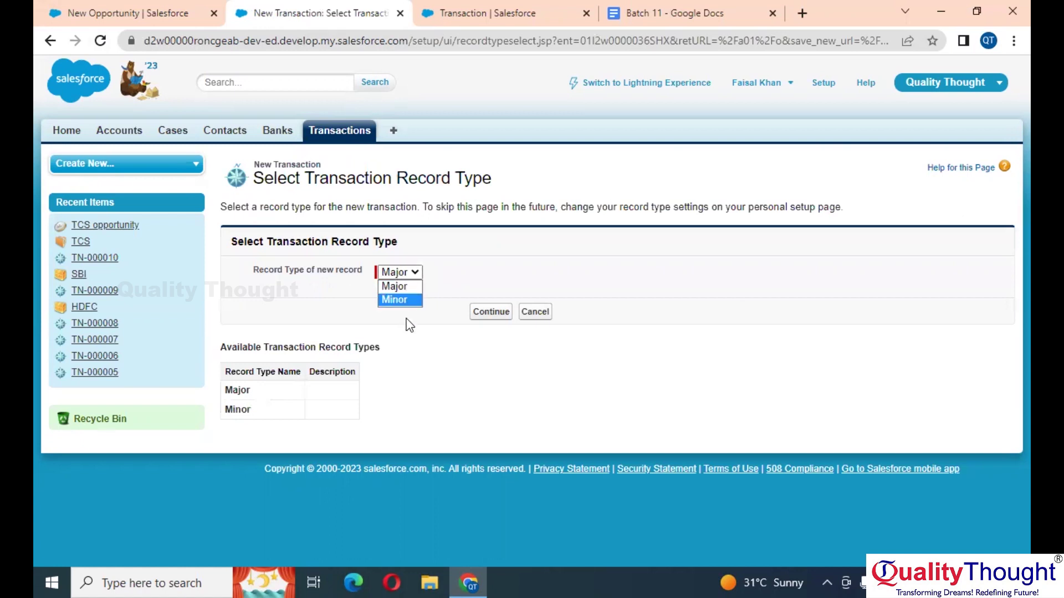
left_click(410, 325)
left_click(409, 276)
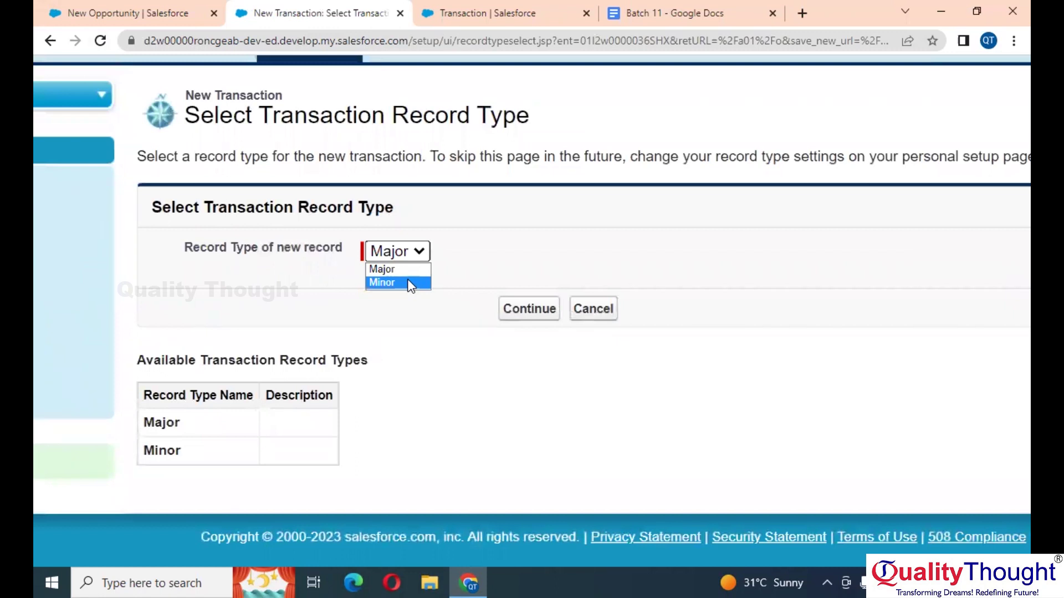
left_click(512, 201)
scroll(511, 200, "down", 3)
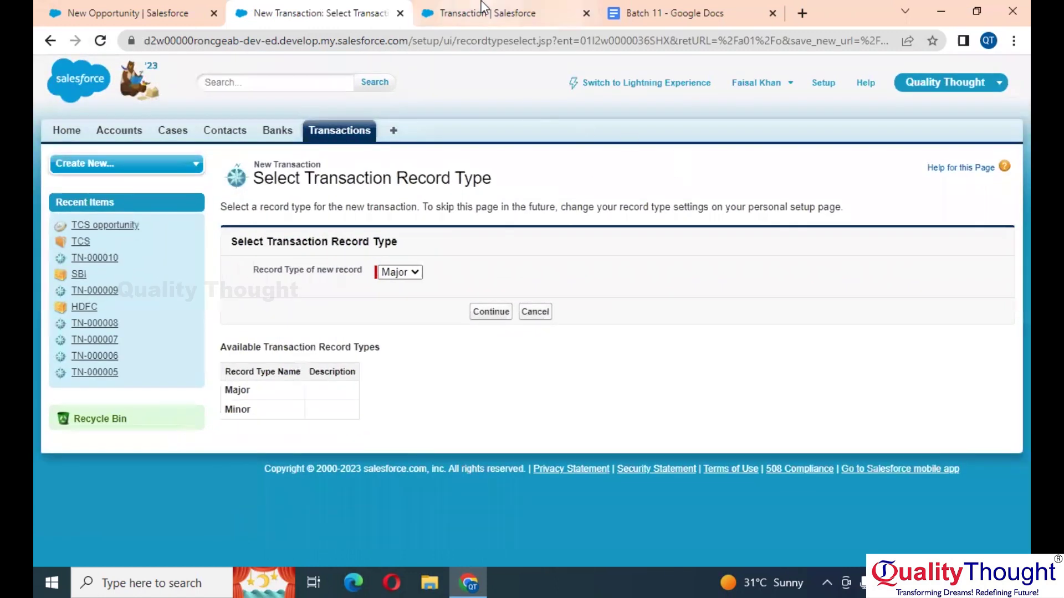
left_click(485, 10)
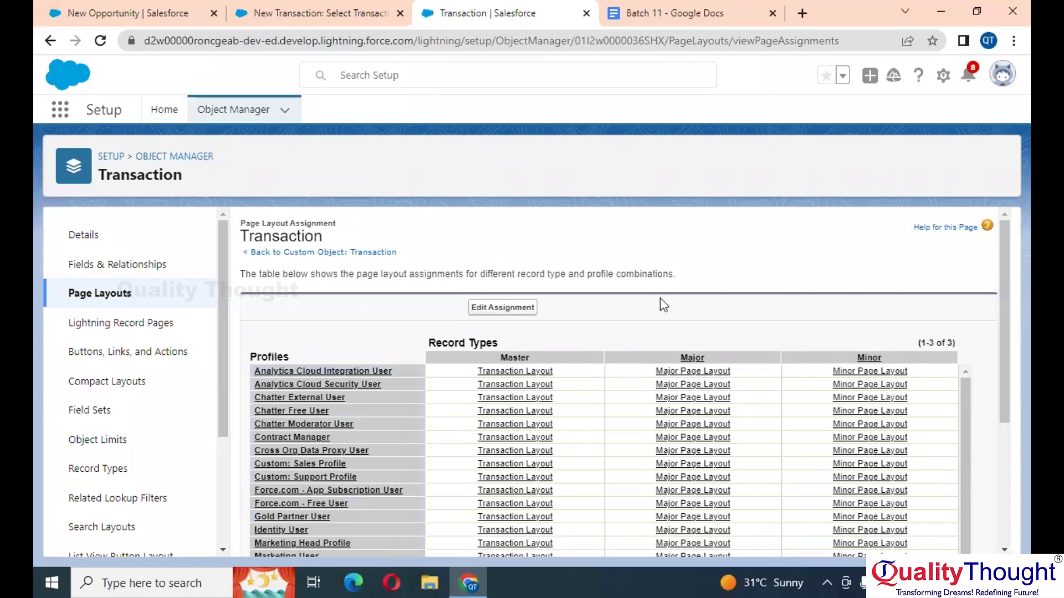
Step: Close a stray new Opportunity form, find Transactions via App Launcher search 'transa', and start a new record
left_click(129, 8)
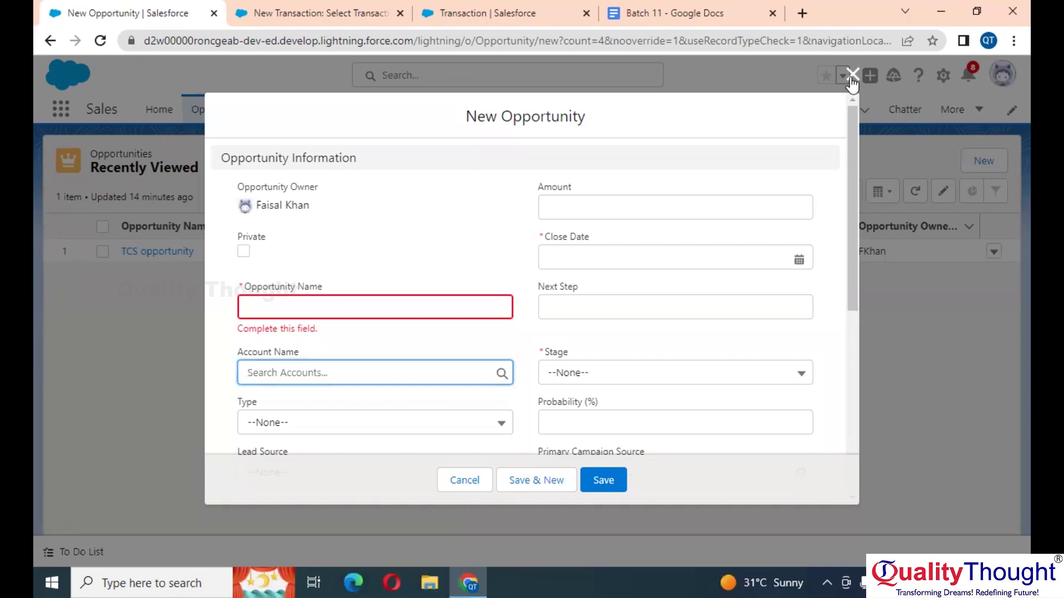
left_click(852, 78)
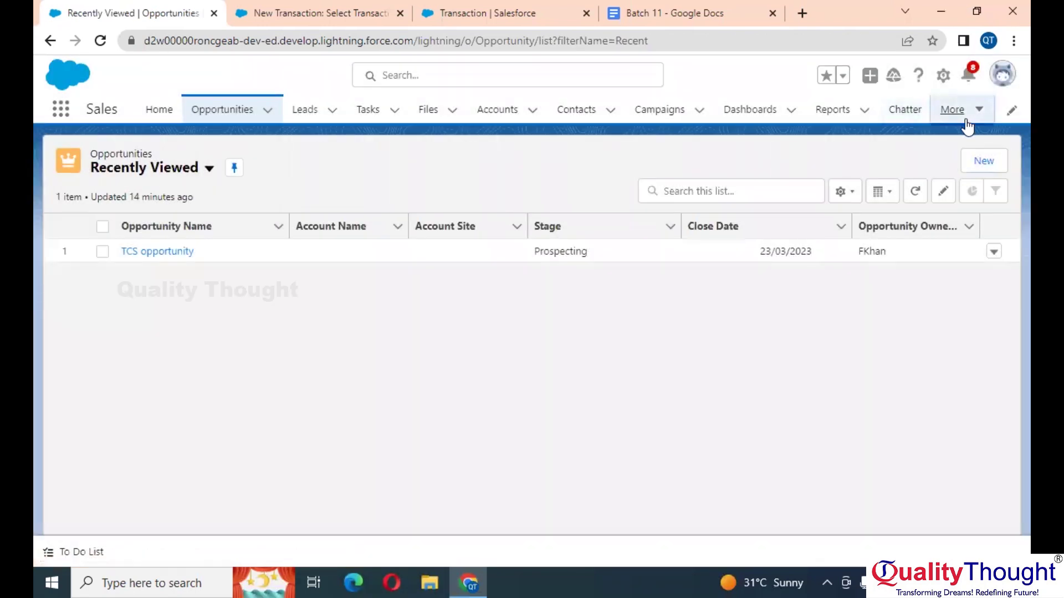
left_click(966, 121)
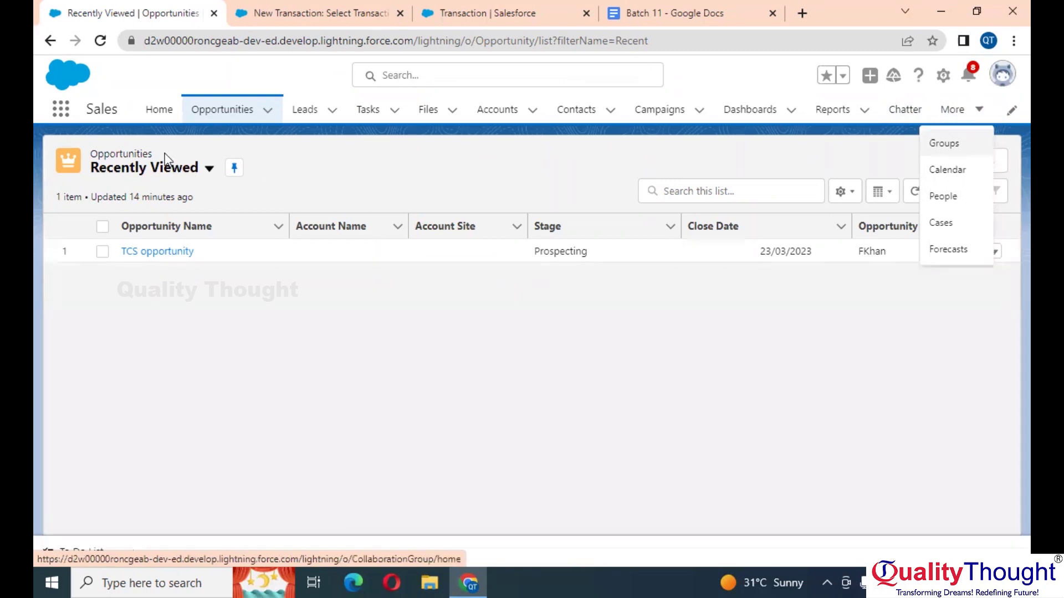
left_click(60, 118)
type("transa")
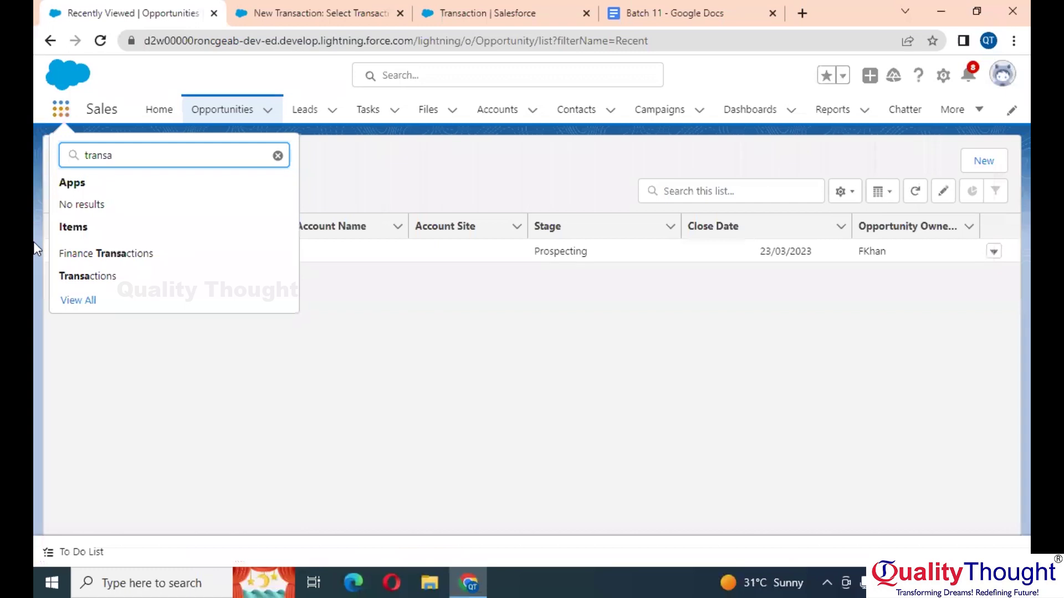
left_click(109, 280)
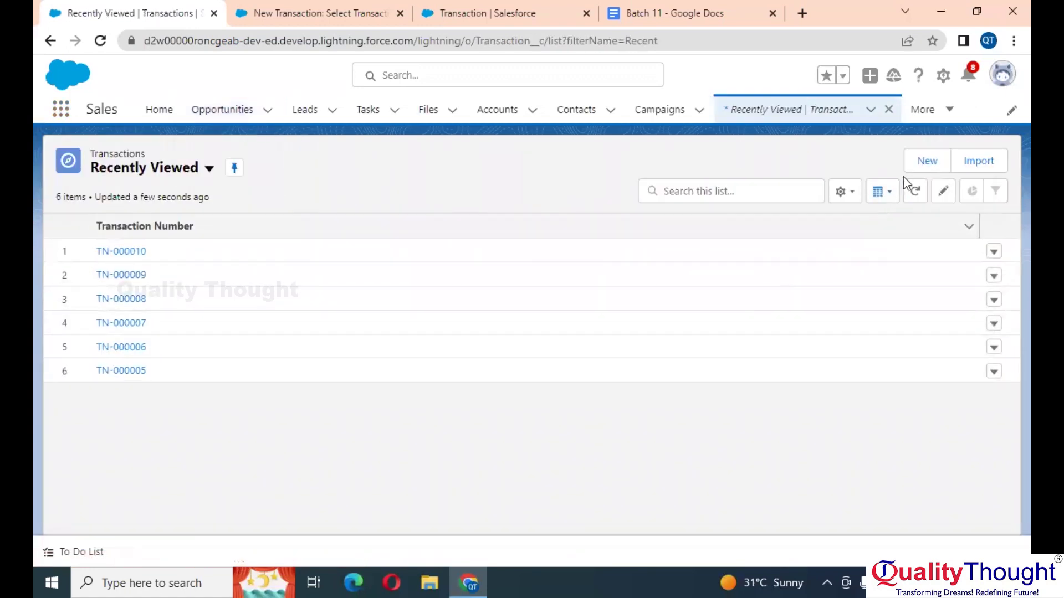
left_click(923, 163)
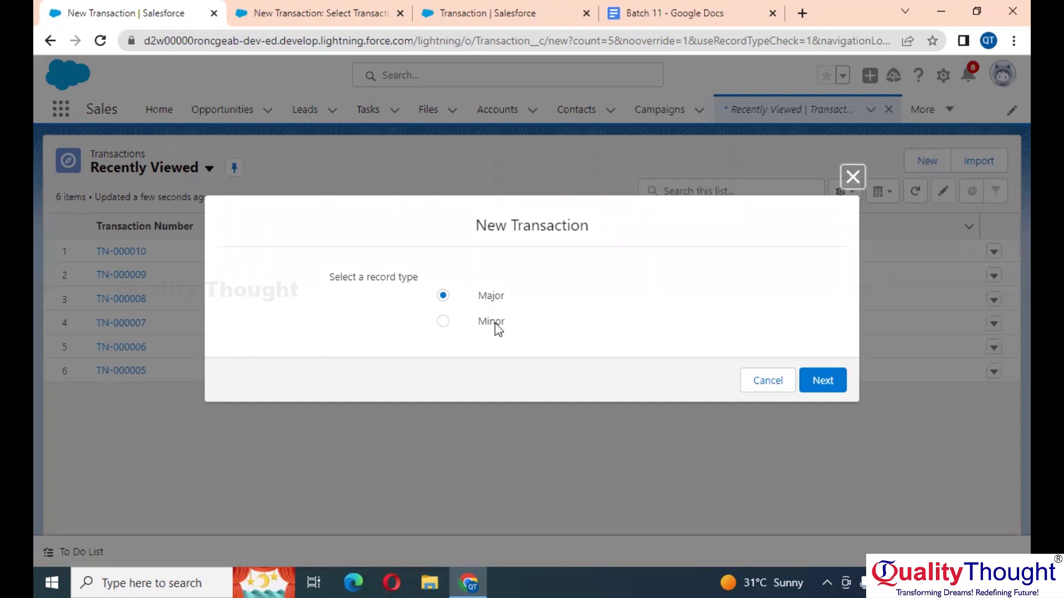
Step: Preview the new-transaction form for the Major record type and close it
left_click(822, 381)
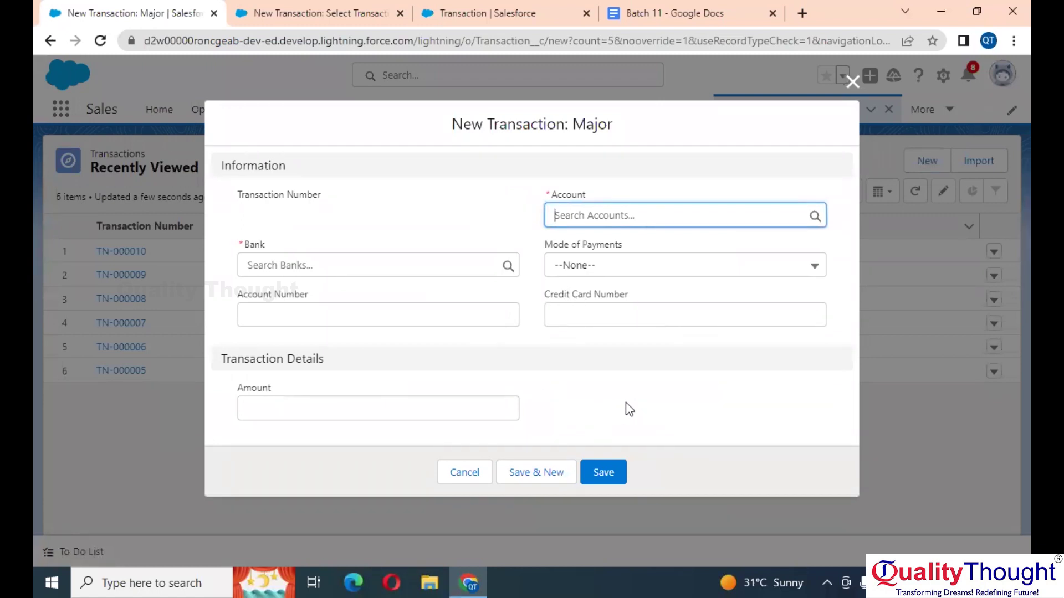
left_click(852, 81)
left_click(924, 160)
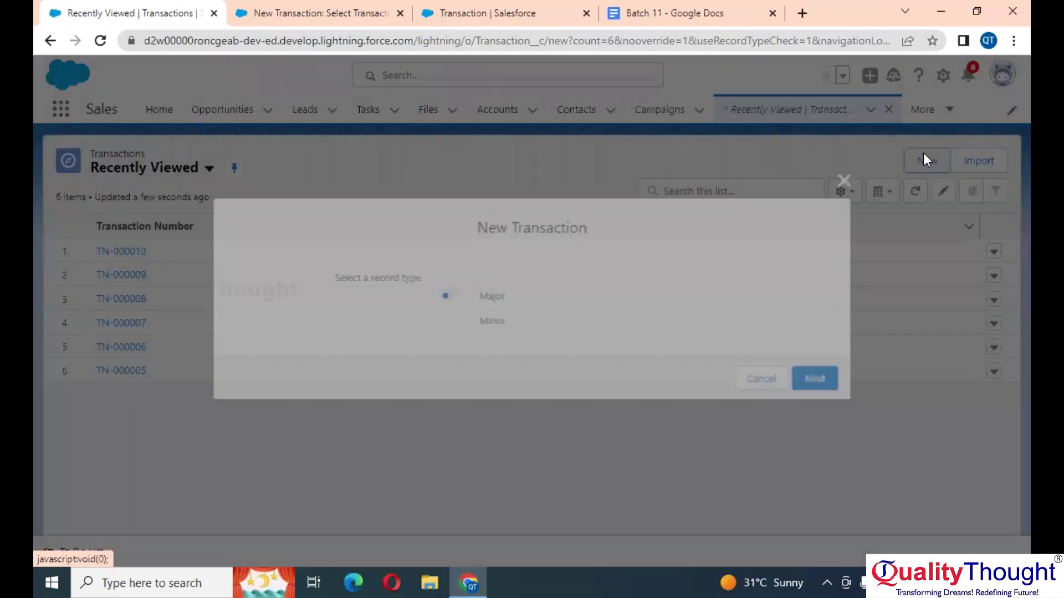
Step: Open the Minor record type's new-transaction form, review its Credit Card Number field, and close it unsaved
left_click(497, 322)
left_click(823, 380)
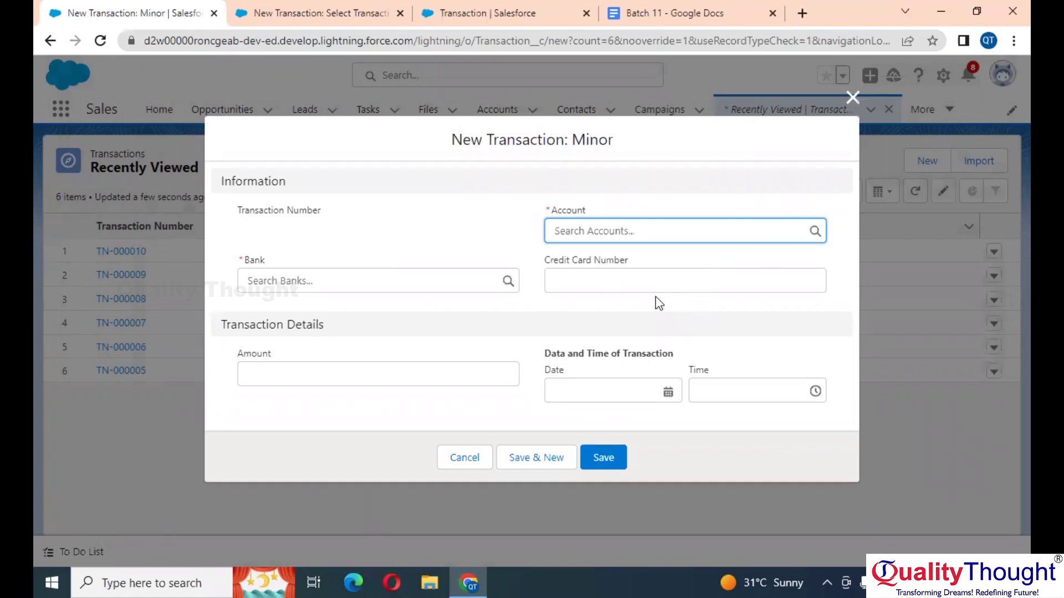
left_click(576, 283)
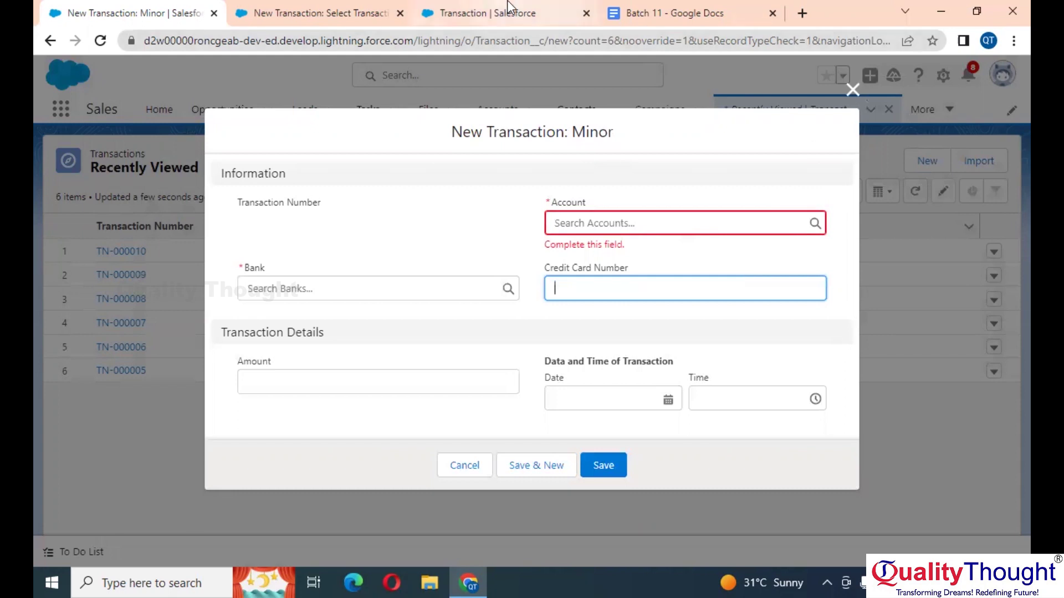
left_click(349, 8)
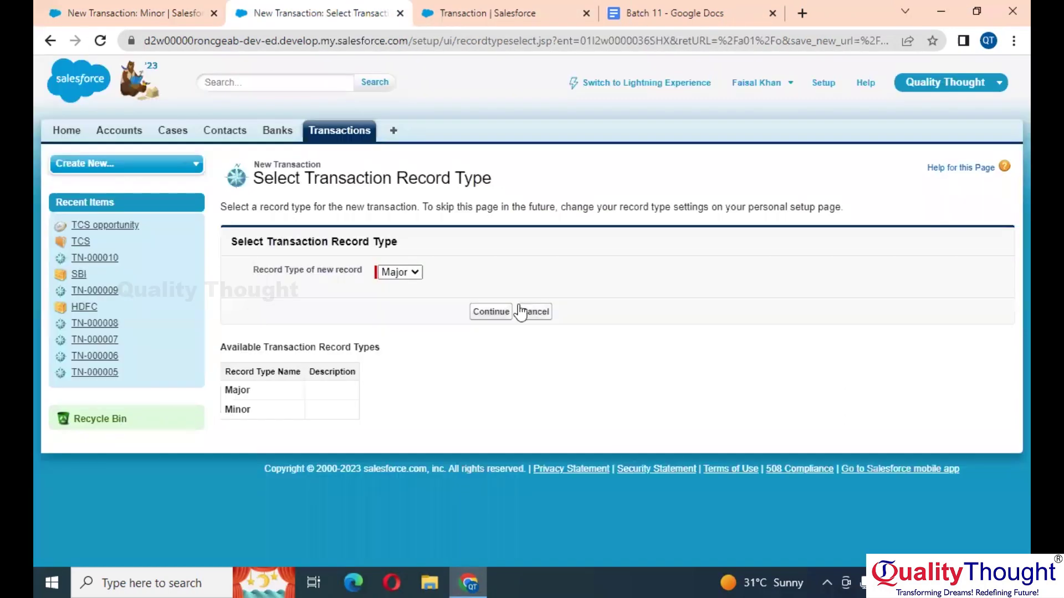
left_click(143, 8)
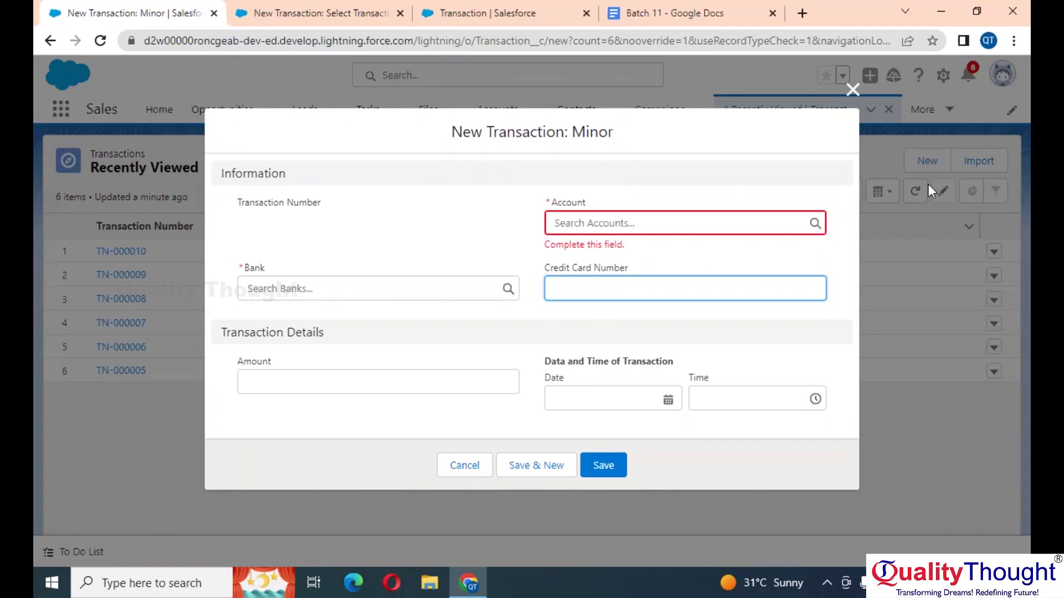
left_click(852, 90)
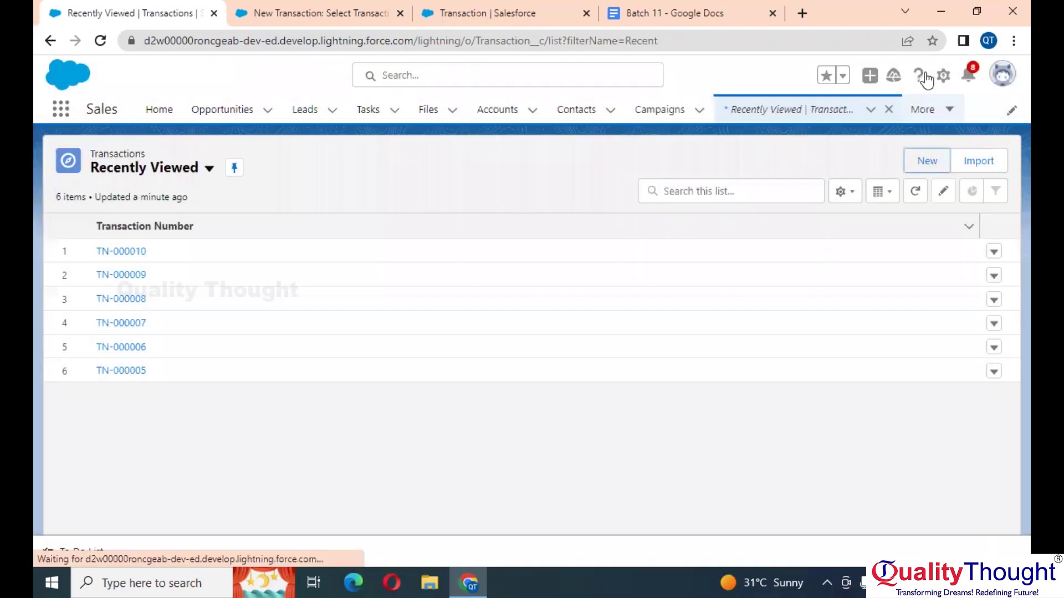
Step: Tick Required on the Transaction object's Credit Card Number field in Object Manager and save
left_click(943, 78)
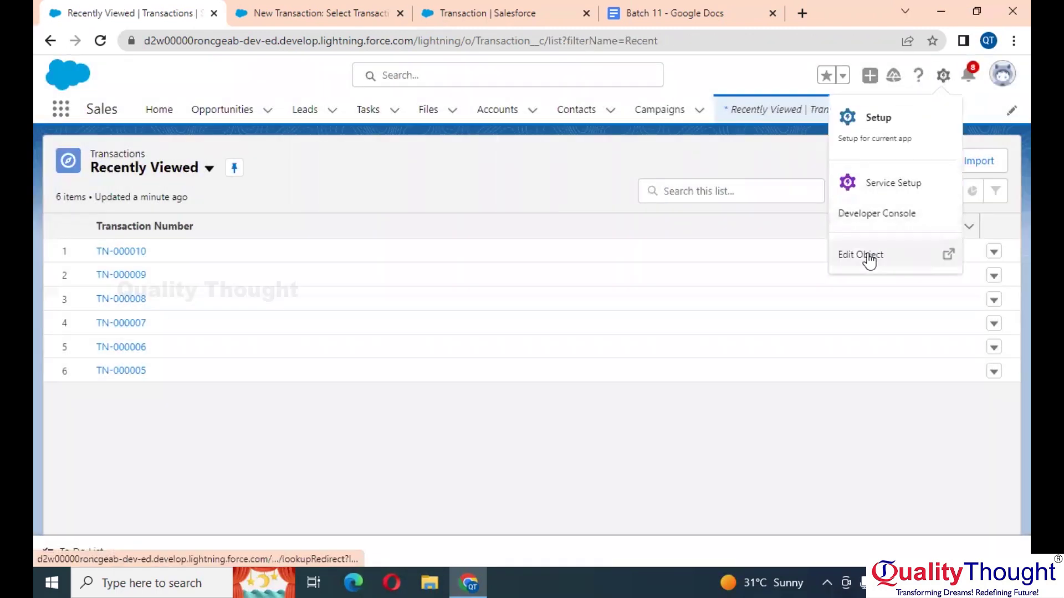
left_click(870, 257)
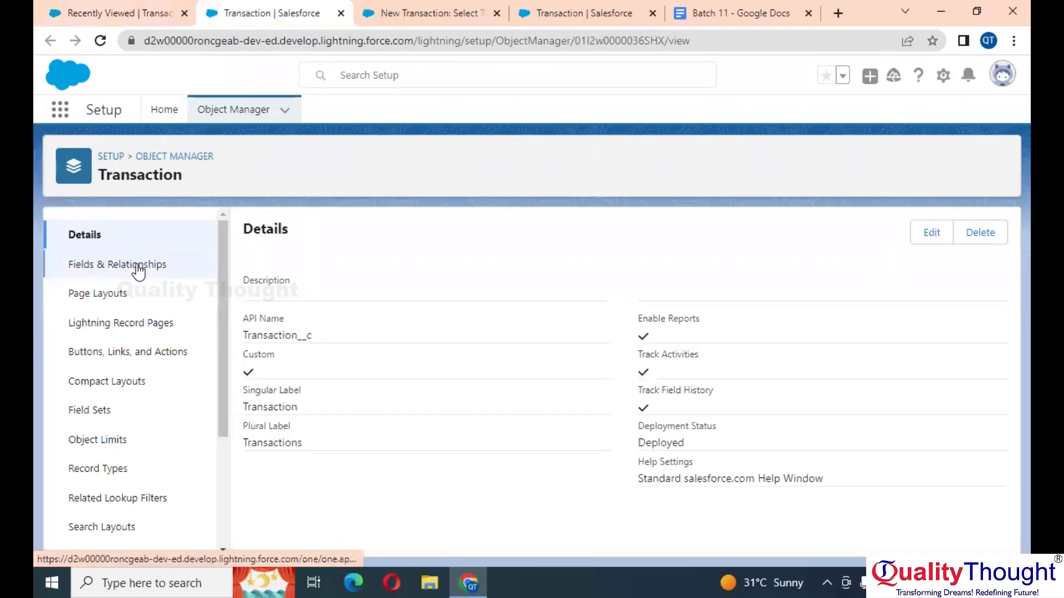
left_click(136, 266)
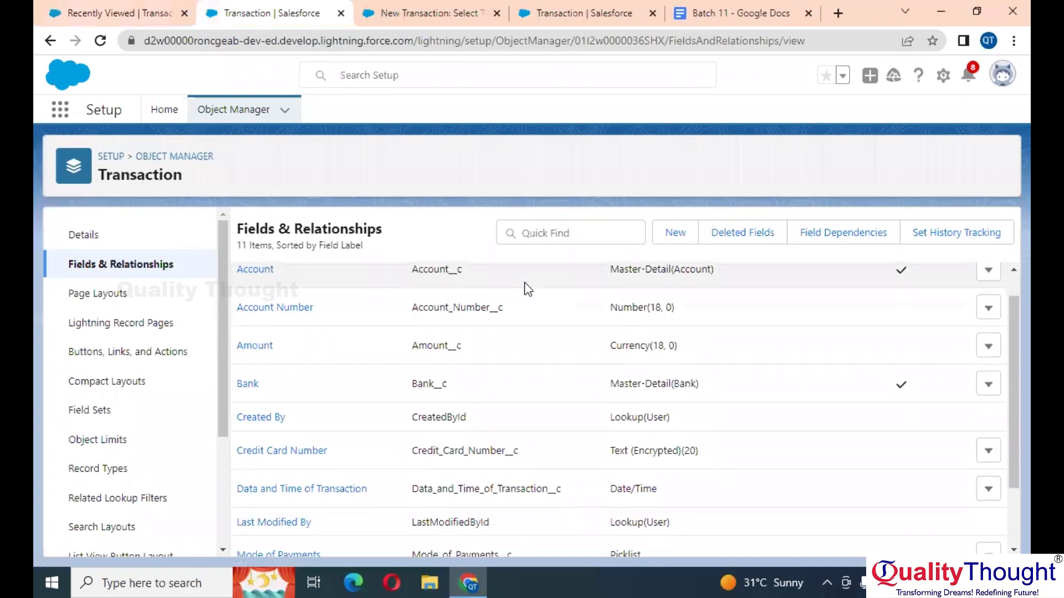
scroll(400, 425, "down", 3)
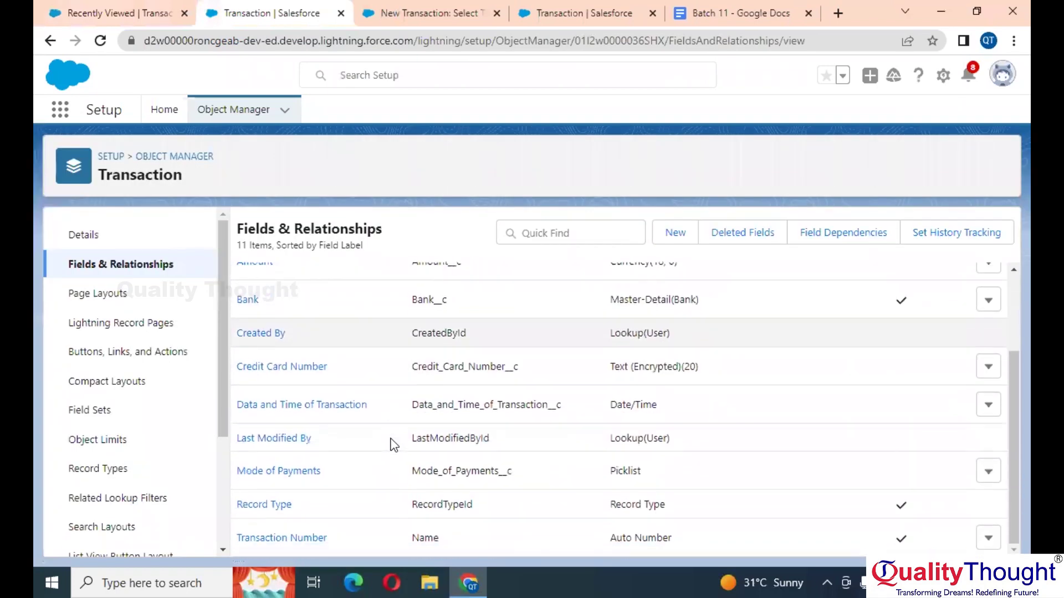
scroll(391, 439, "up", 1)
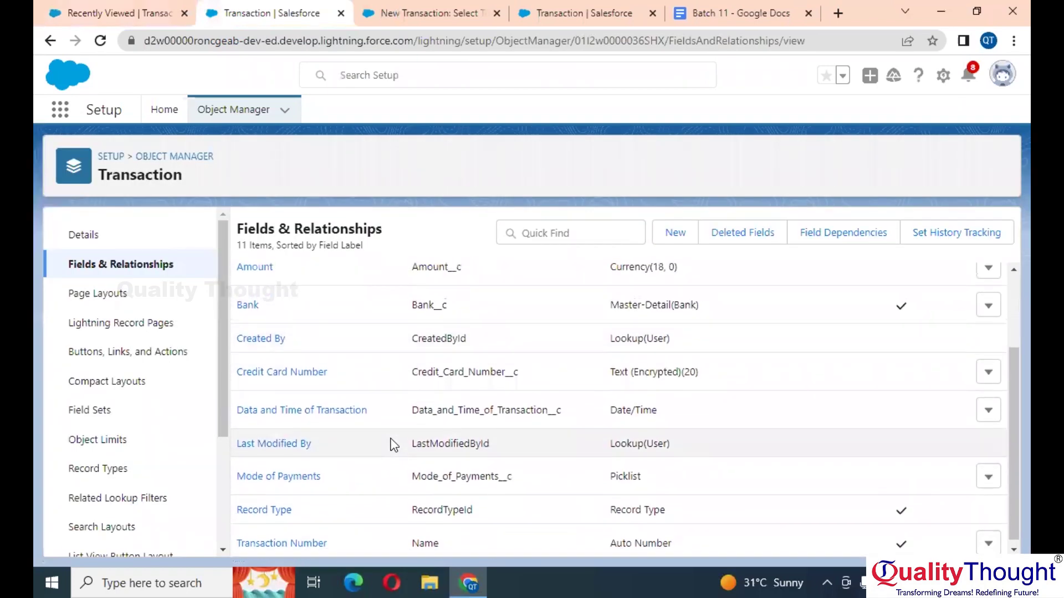
left_click(988, 371)
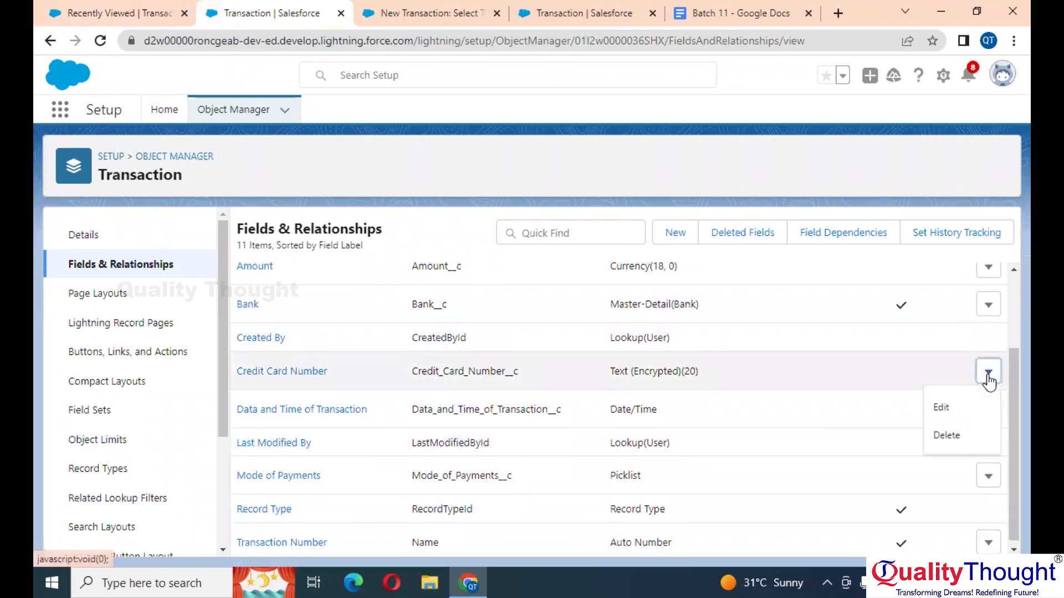
left_click(946, 410)
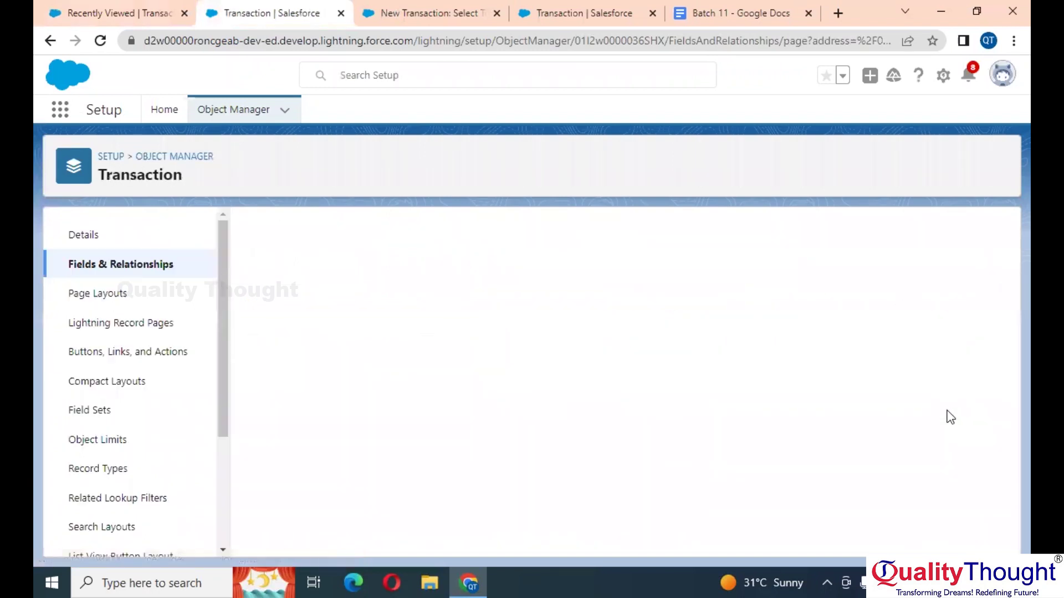
scroll(708, 434, "down", 4)
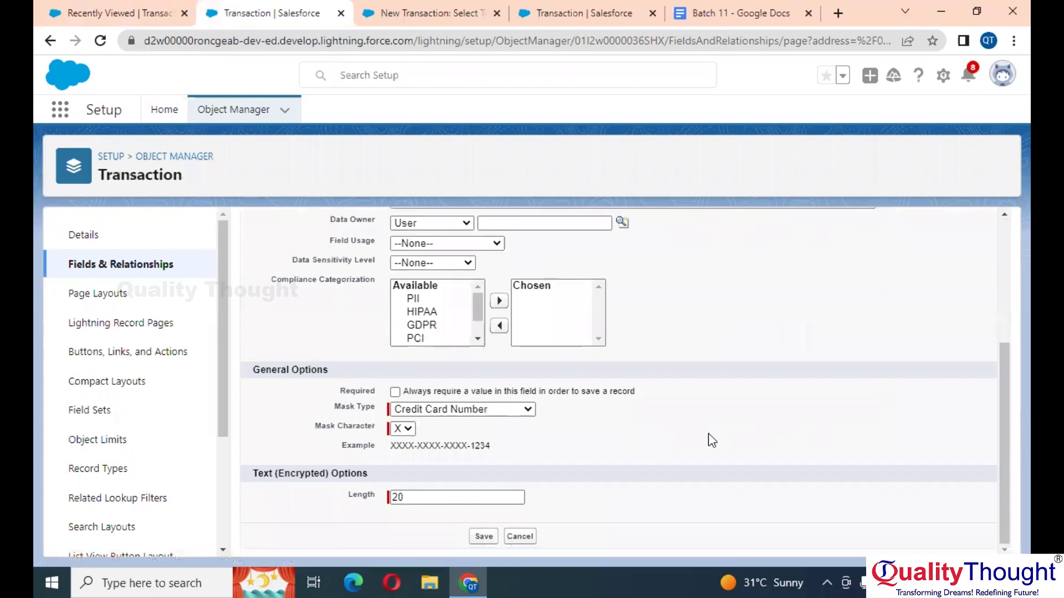
left_click(395, 393)
left_click(482, 537)
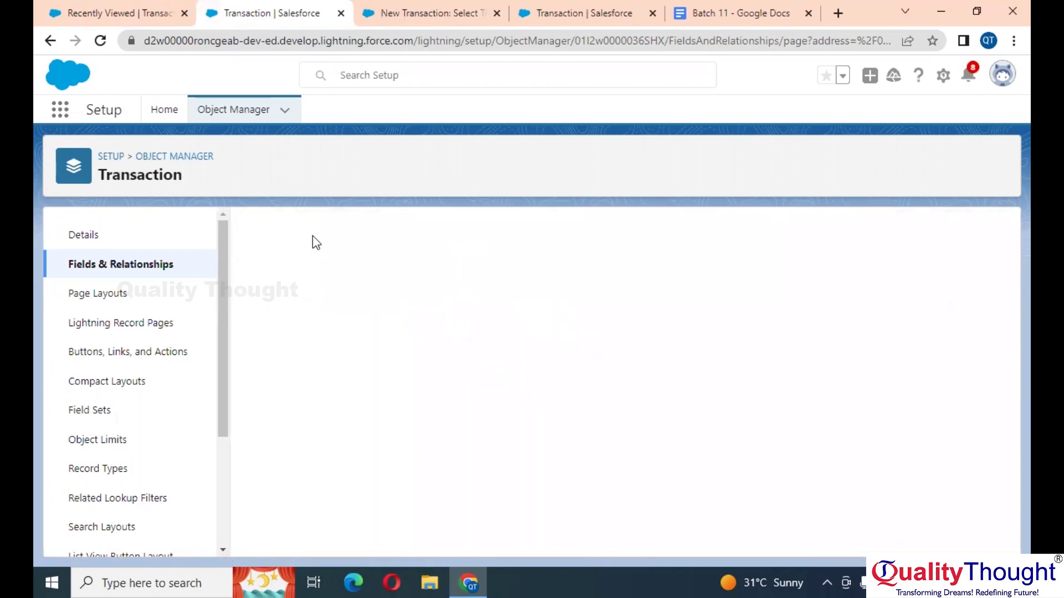
left_click(99, 13)
Step: Recheck the new Major transaction form, then switch to Salesforce Classic from the profile menu
left_click(100, 40)
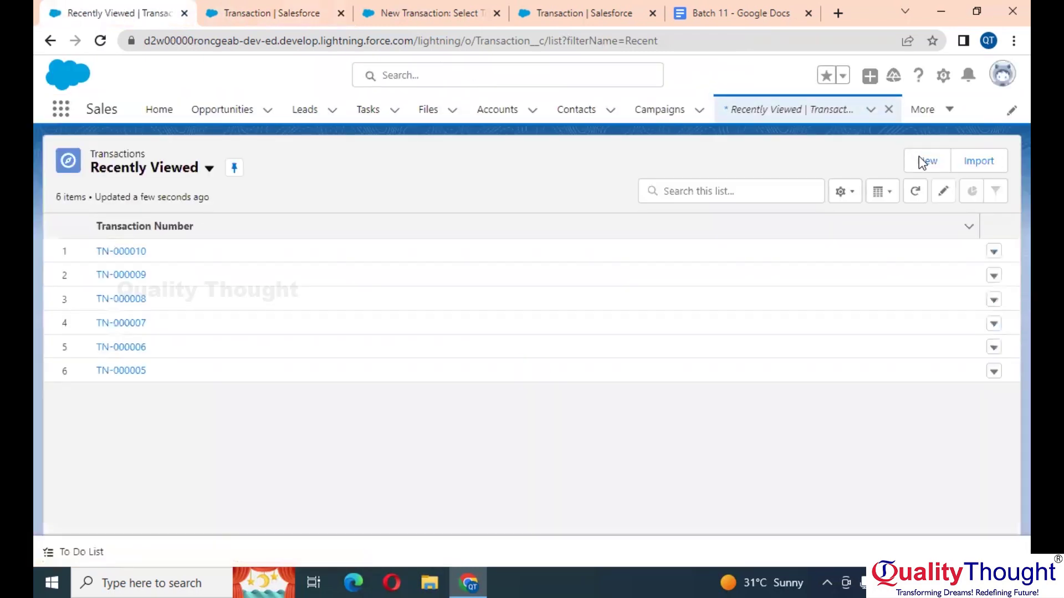
left_click(924, 163)
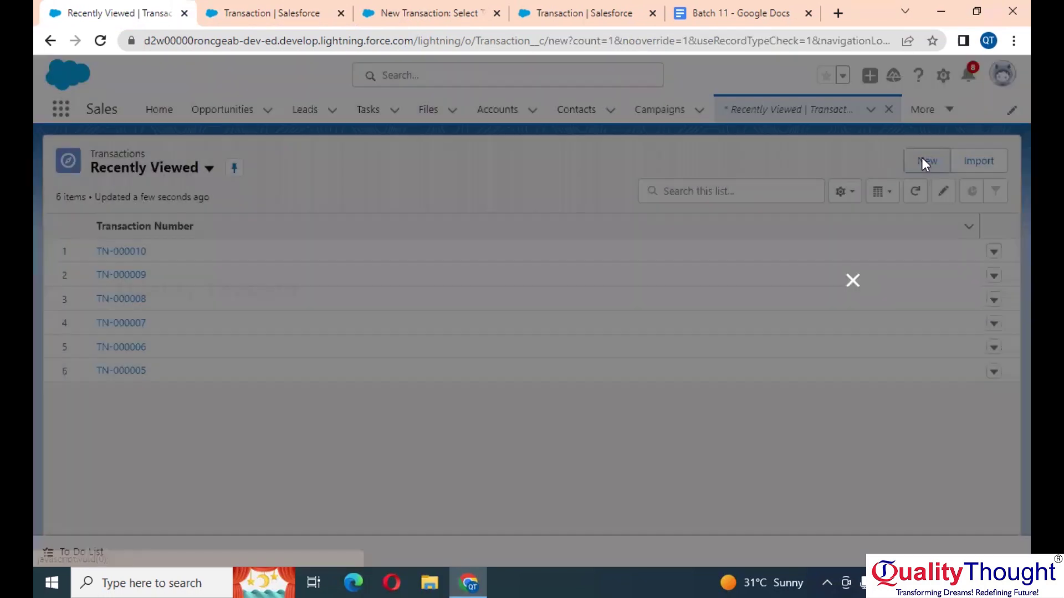
left_click(811, 369)
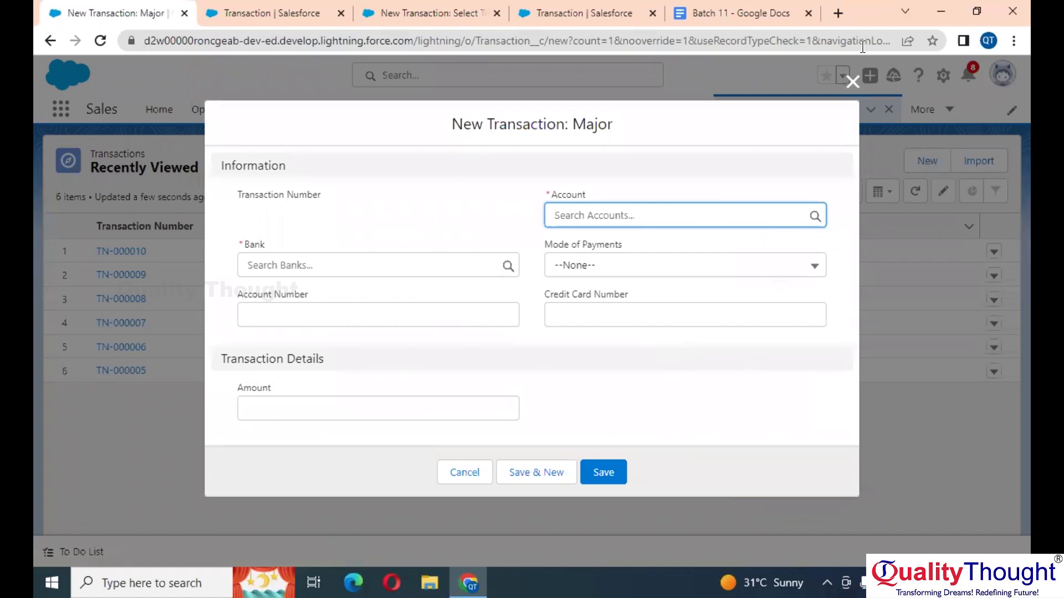
left_click(852, 83)
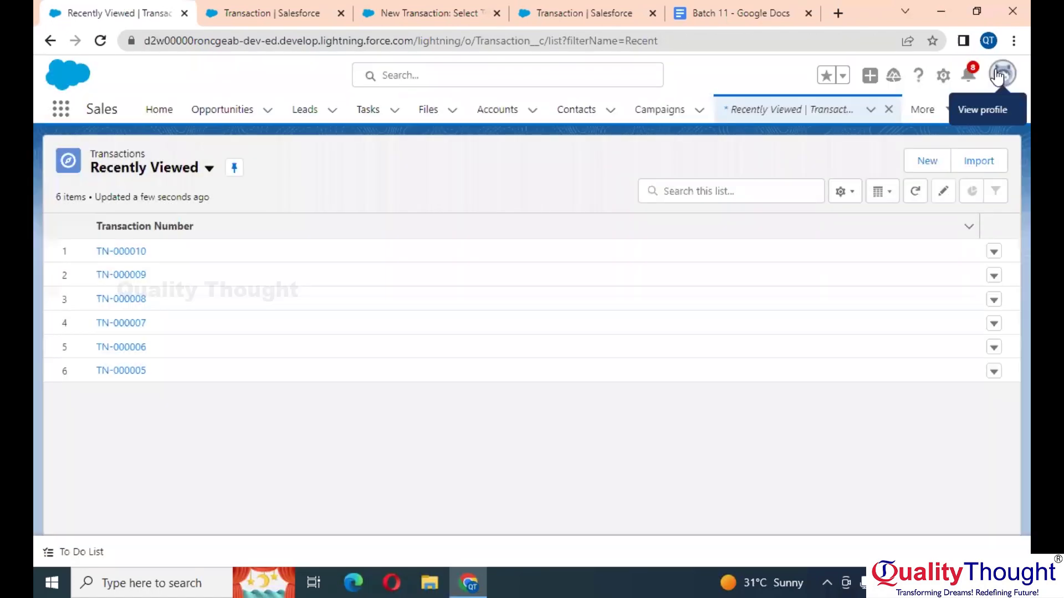
left_click(998, 75)
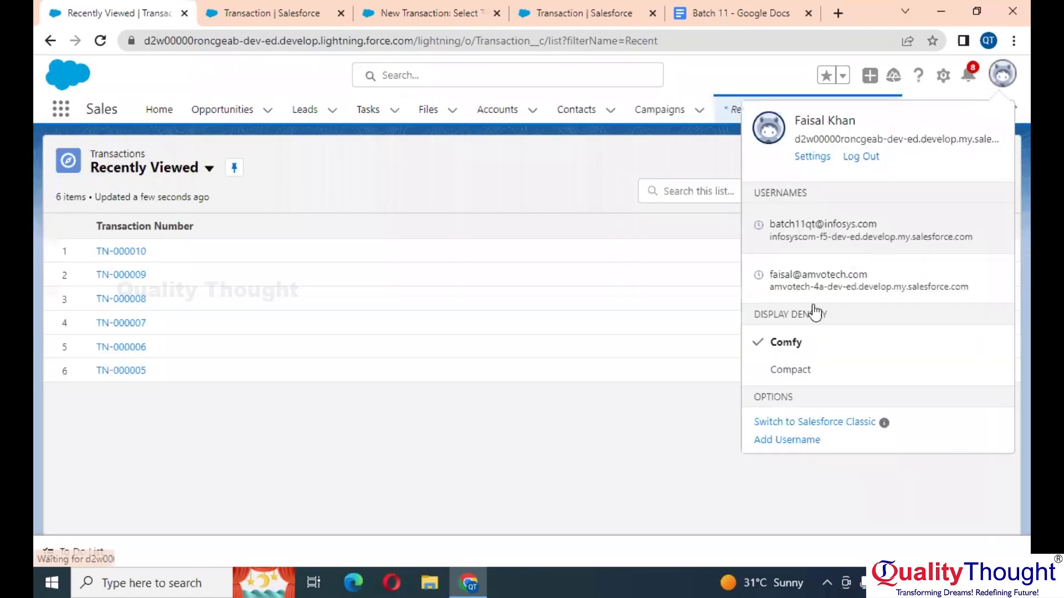
left_click(848, 425)
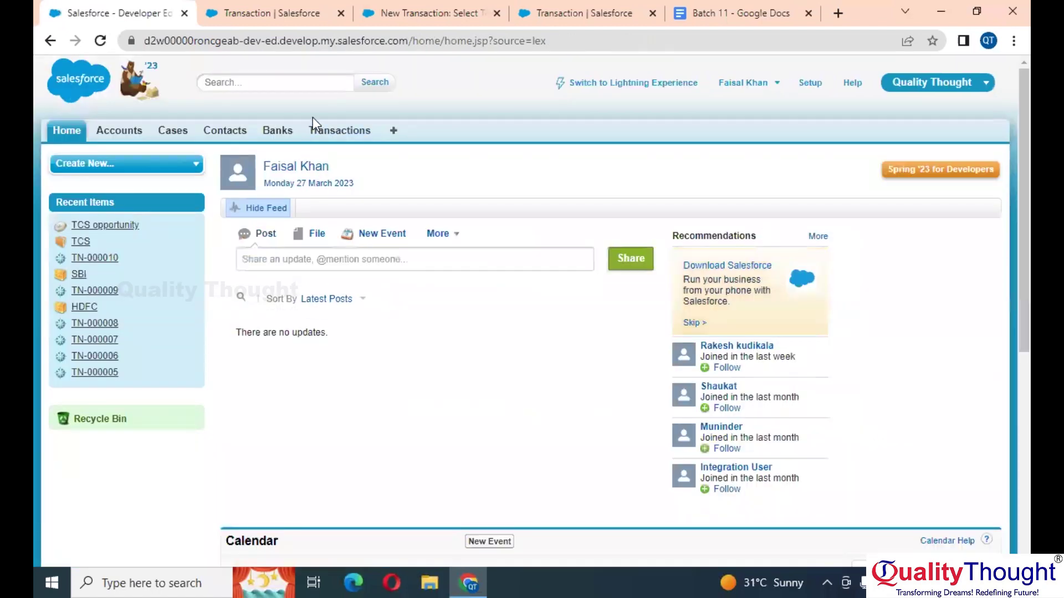
Step: In Classic Transactions, open a new Major transaction form and cancel it
left_click(341, 133)
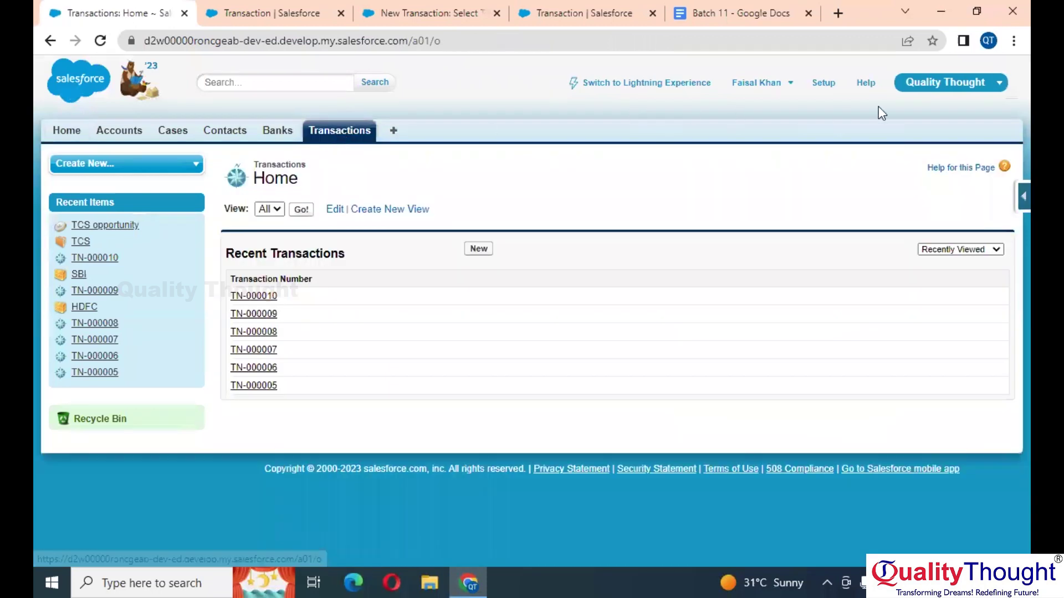
left_click(477, 250)
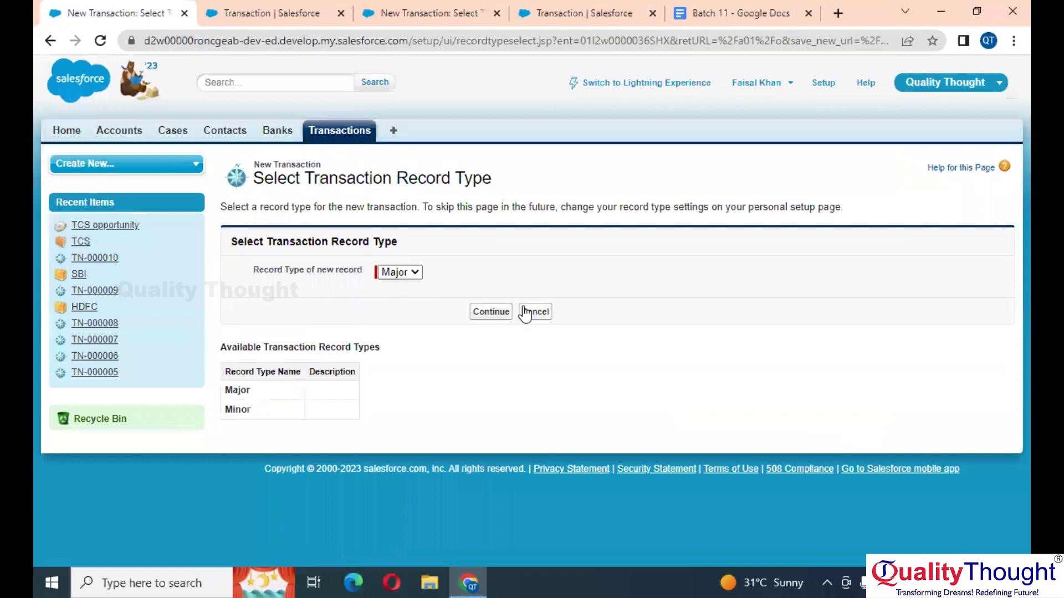
left_click(508, 310)
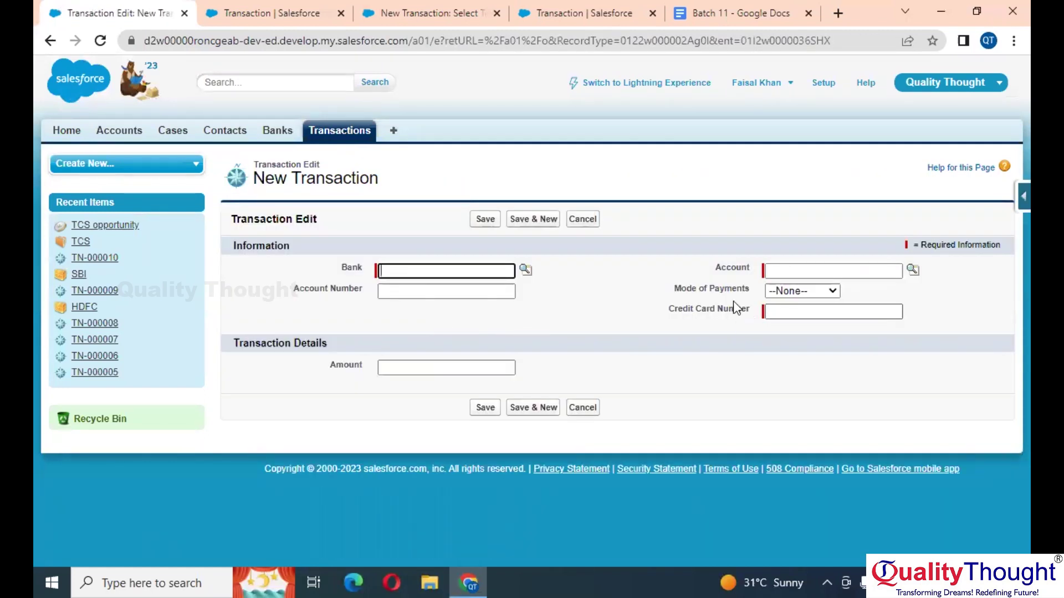
left_click(582, 219)
Step: Open a new Minor transaction form in Classic, then view the other record-type selection tab
left_click(476, 250)
left_click(399, 272)
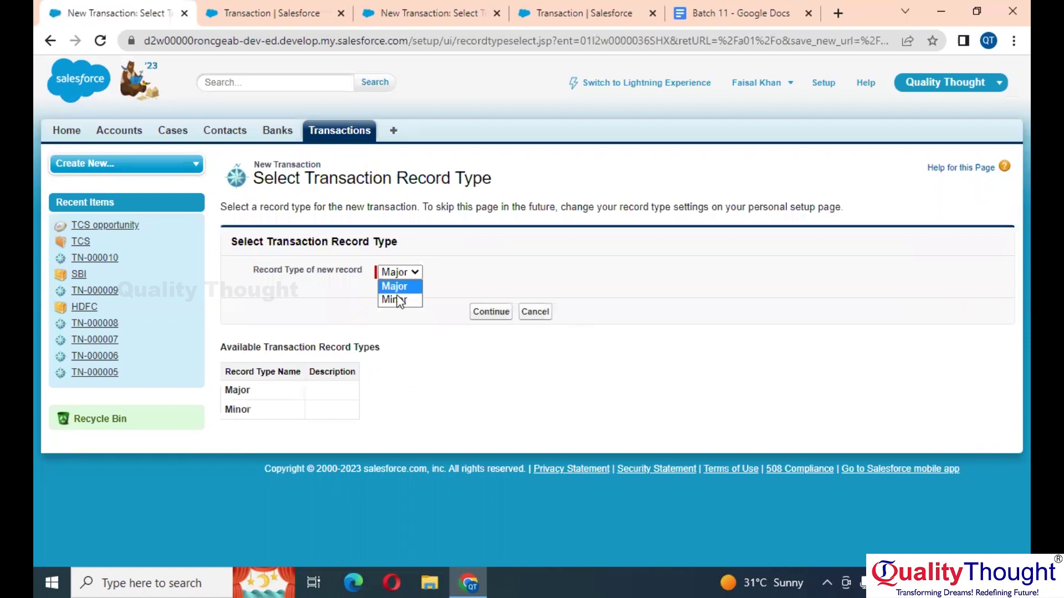
left_click(488, 312)
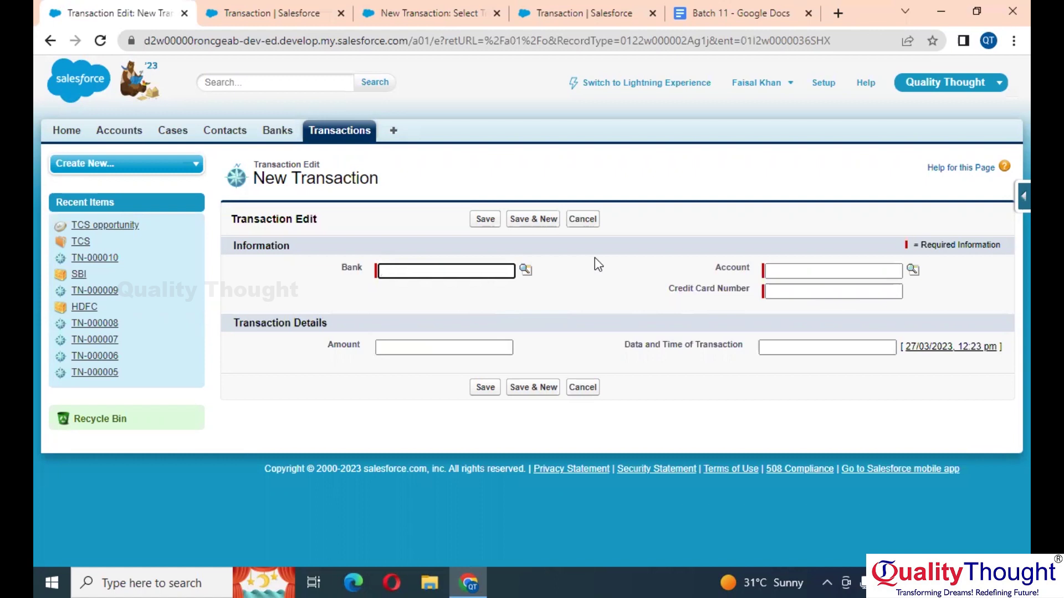
left_click(398, 8)
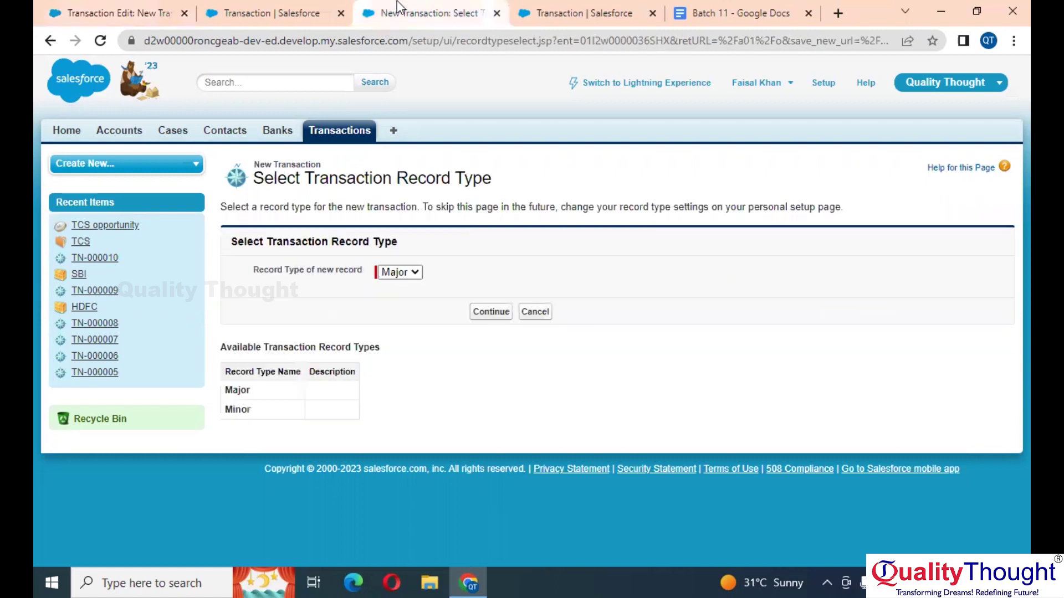
Step: Uncheck 'Always require a value' on the Credit Card Number field and save it
left_click(289, 7)
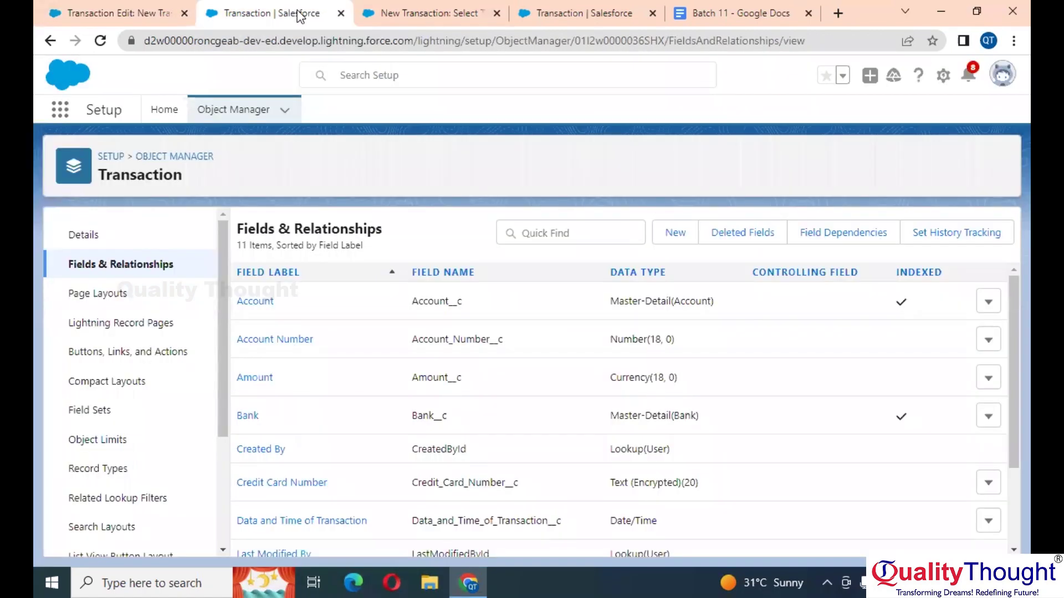
scroll(510, 364, "down", 2)
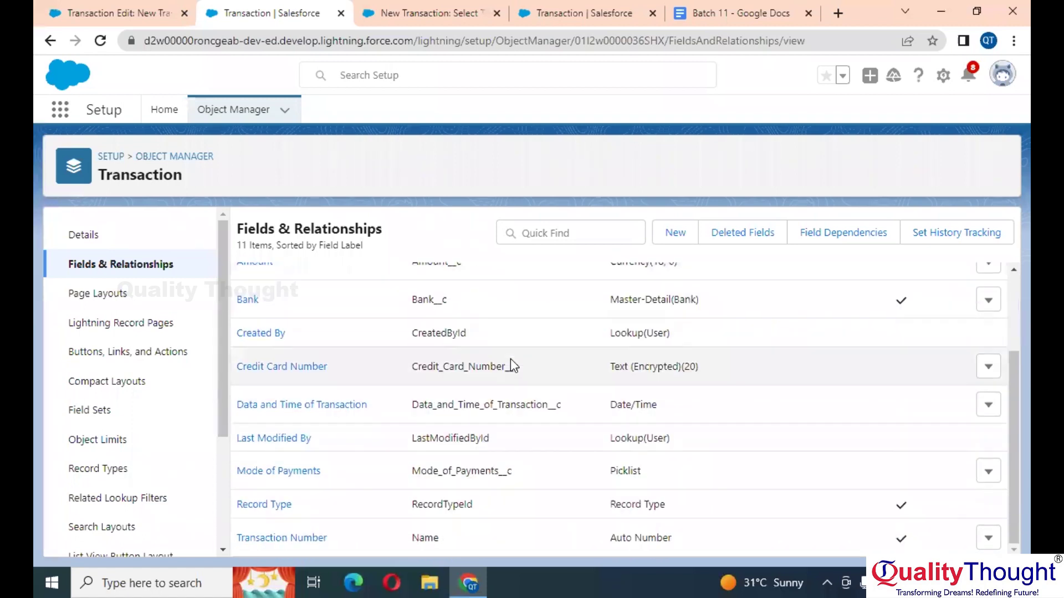
left_click(988, 367)
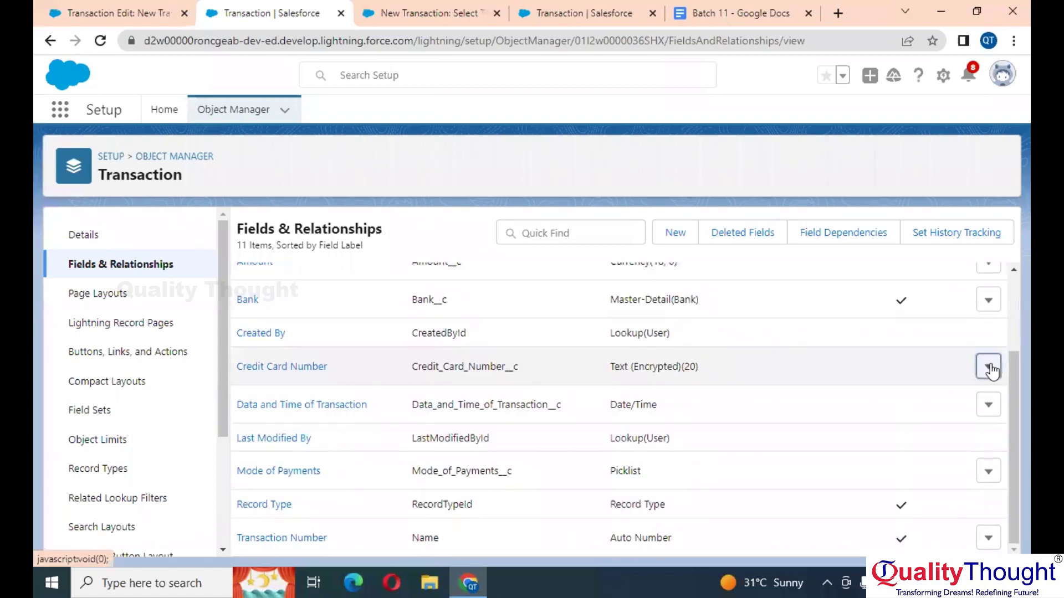
left_click(941, 407)
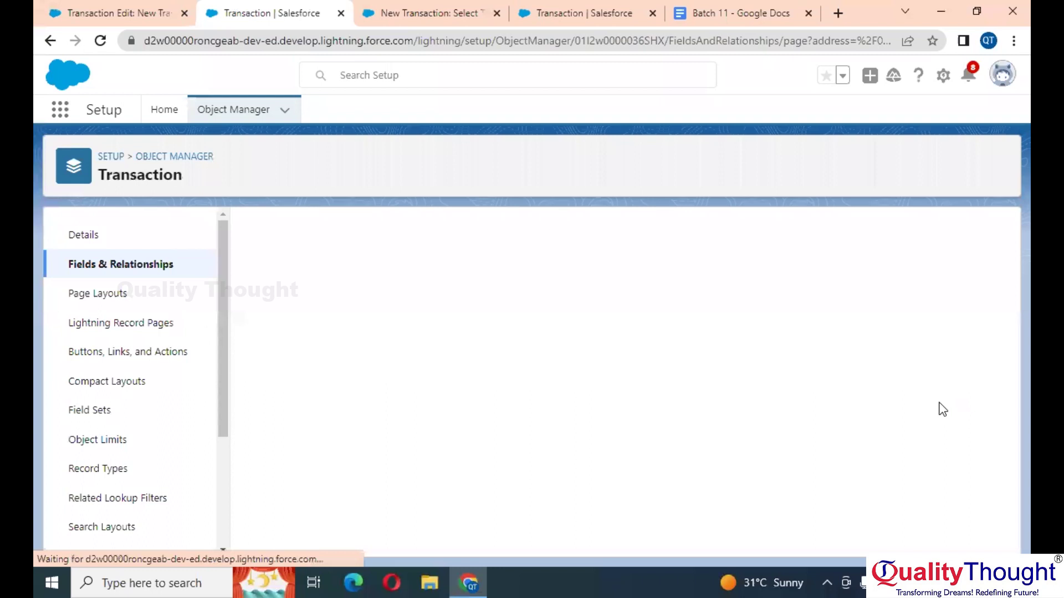
scroll(430, 430, "down", 4)
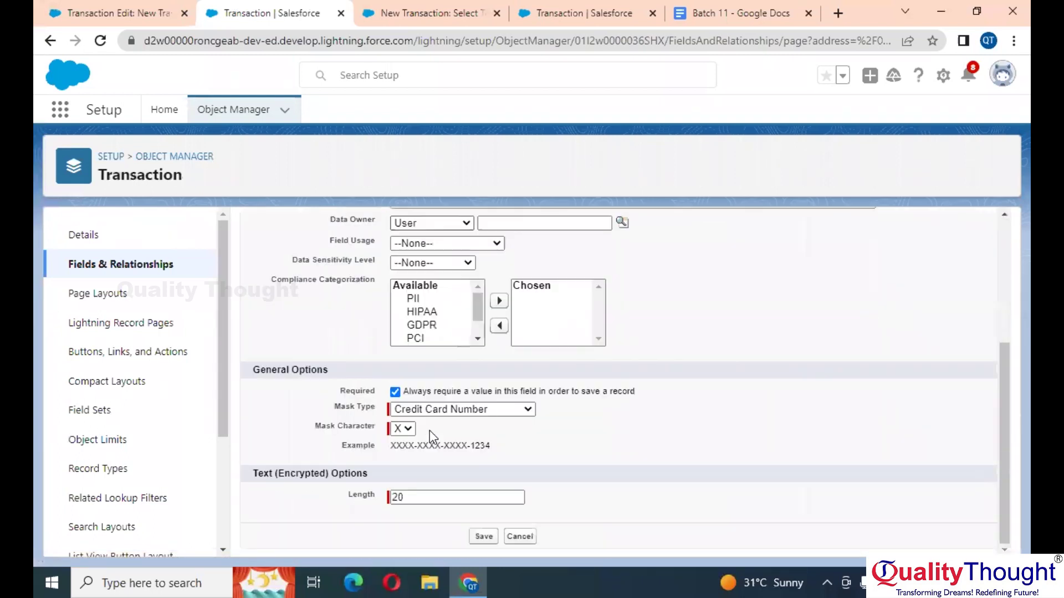
scroll(446, 433, "up", 1)
left_click(394, 420)
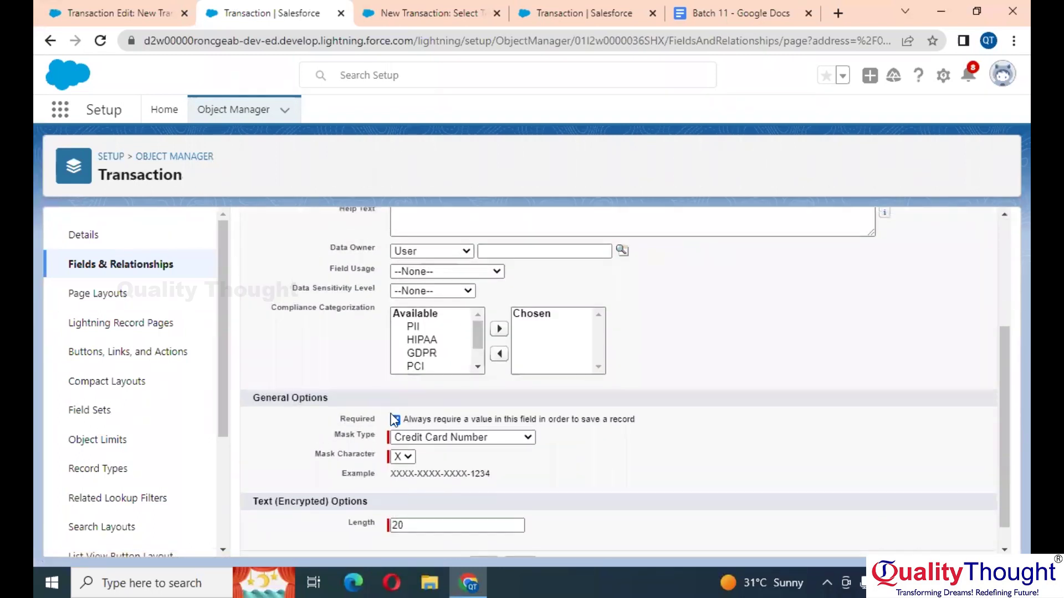
scroll(585, 455, "down", 1)
left_click(482, 536)
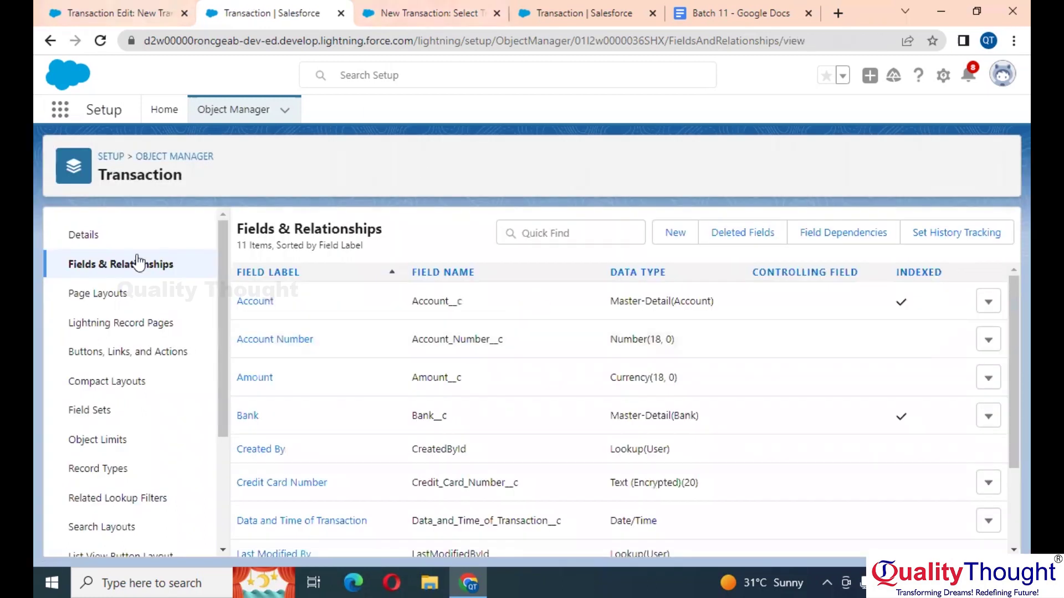
scroll(119, 421, "down", 1)
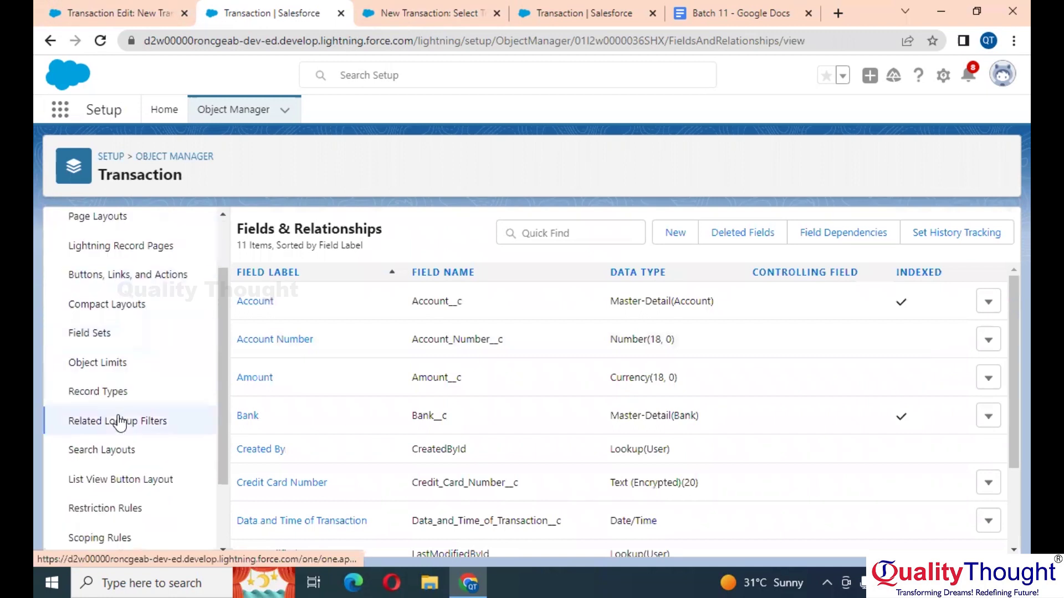
Step: On Major Page Layout, set Credit Card Number's properties to Required and quick-save the layout
left_click(613, 9)
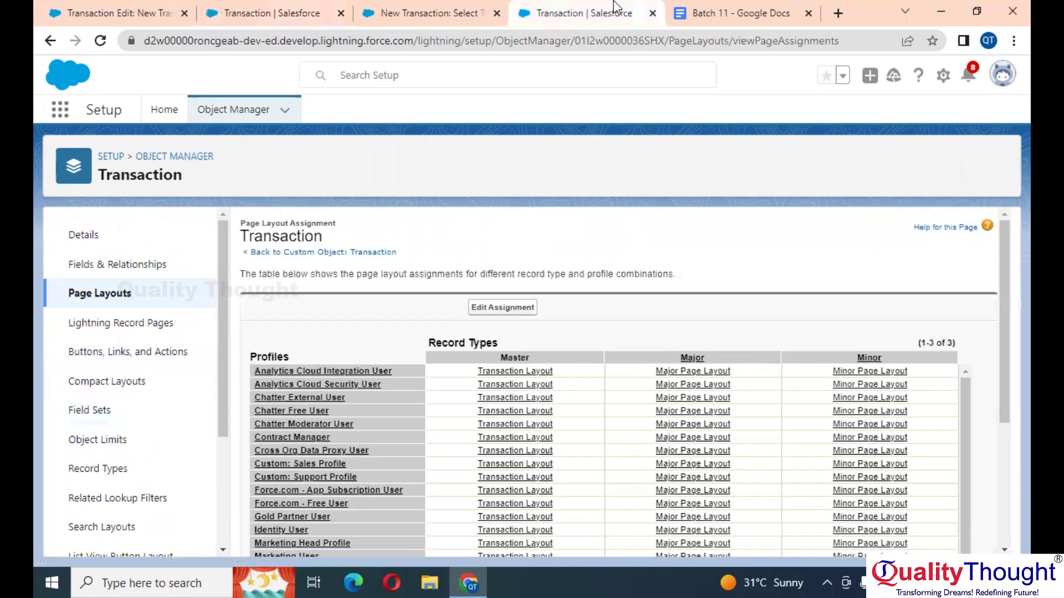
left_click(119, 295)
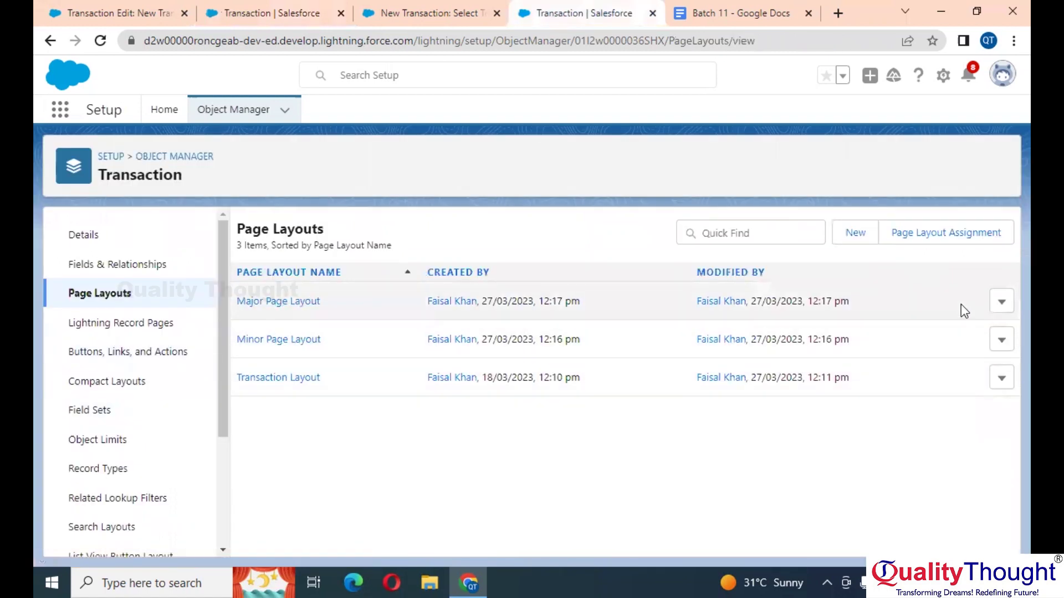
left_click(250, 303)
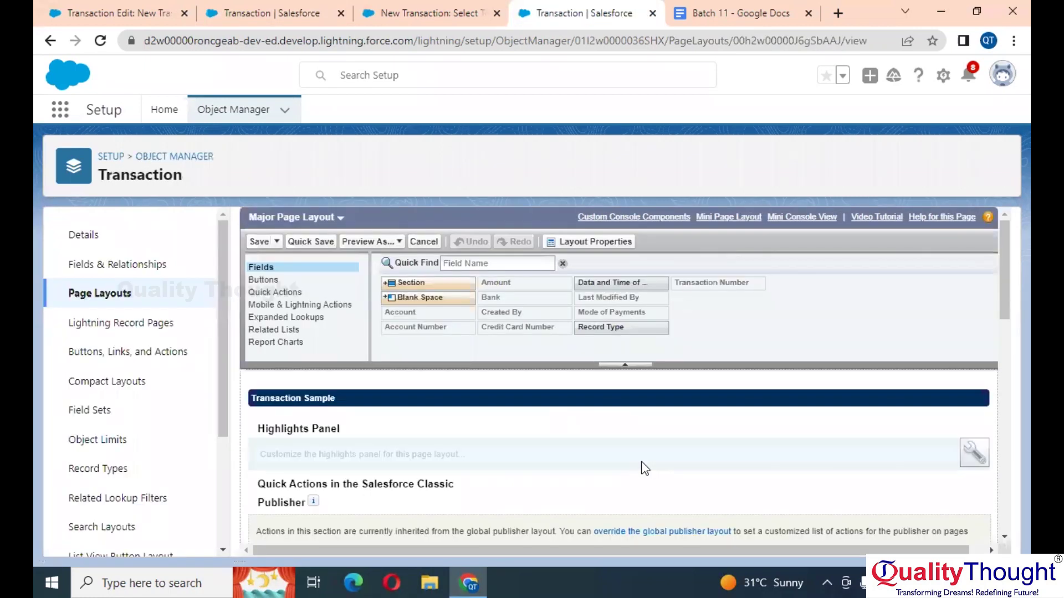
scroll(645, 468, "down", 5)
scroll(645, 469, "down", 3)
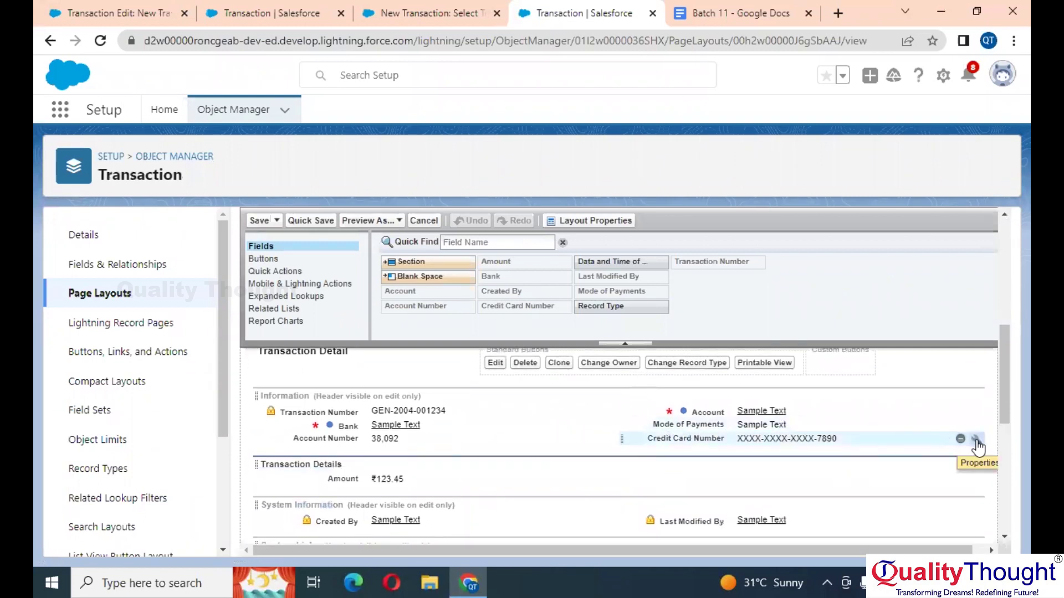
left_click(975, 440)
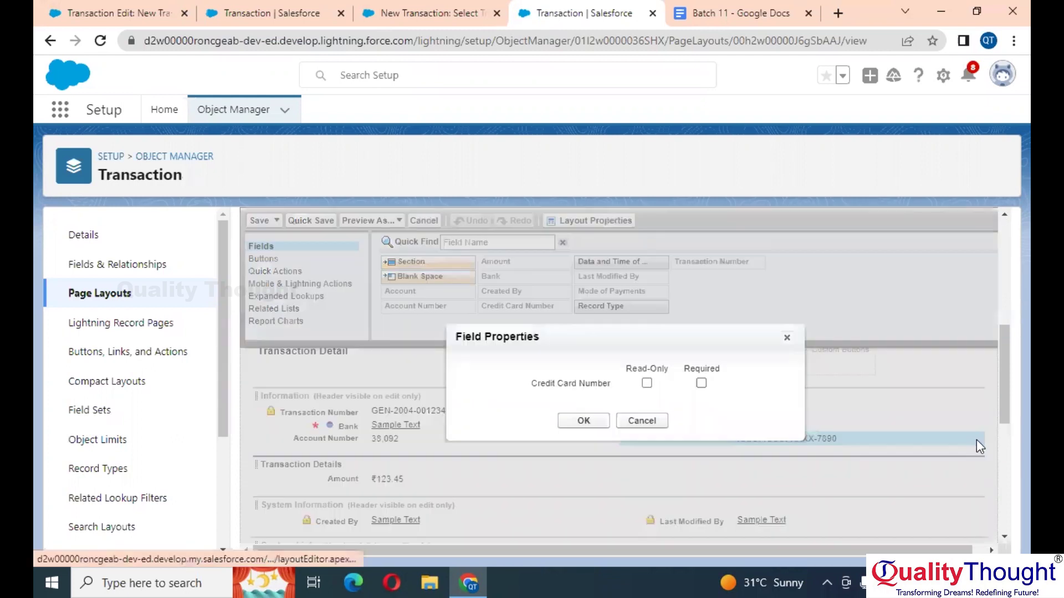
left_click(701, 384)
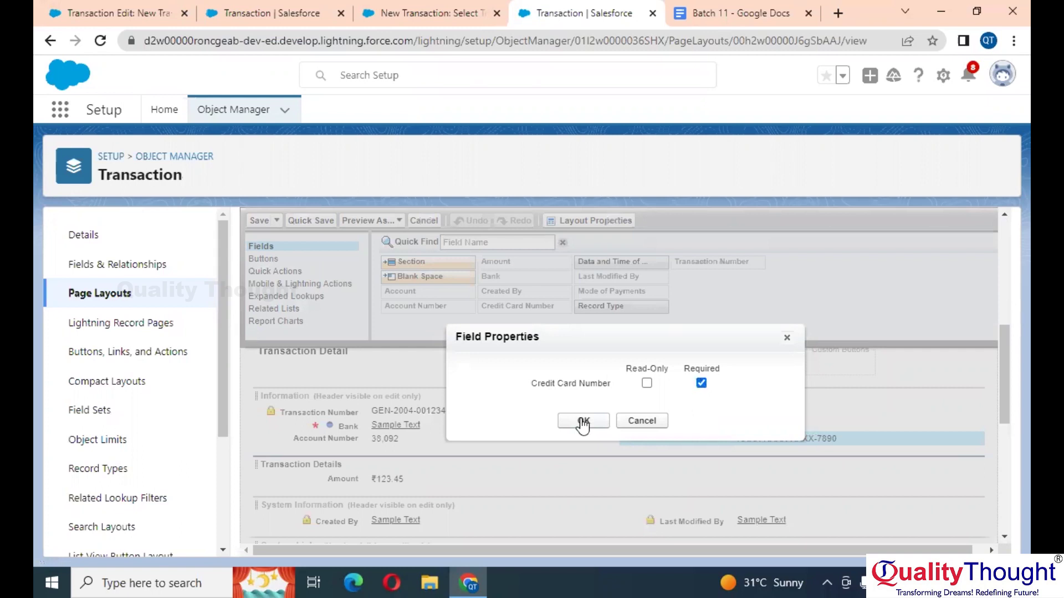
left_click(584, 421)
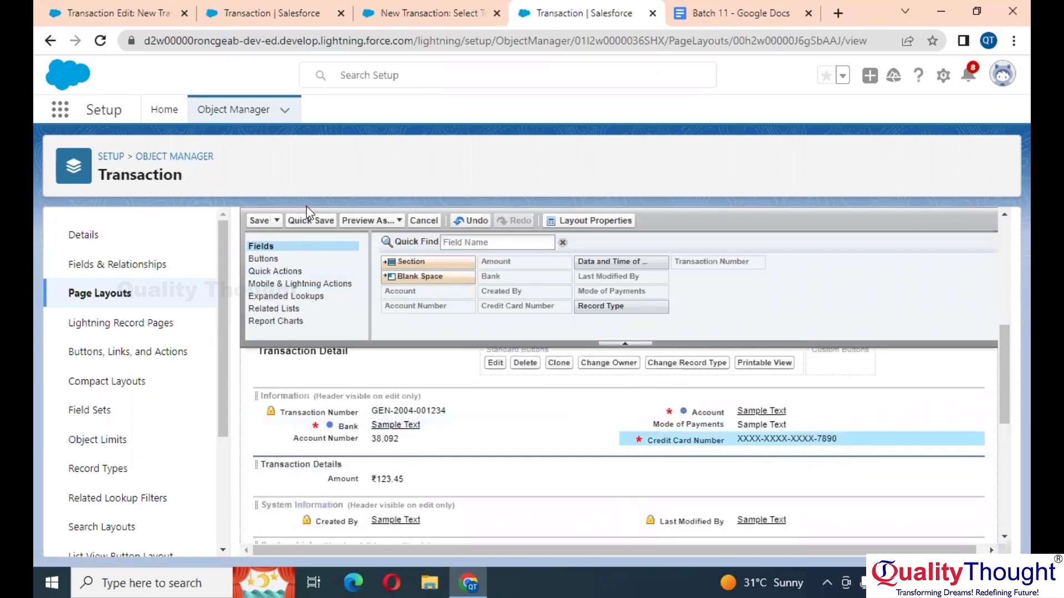
left_click(308, 222)
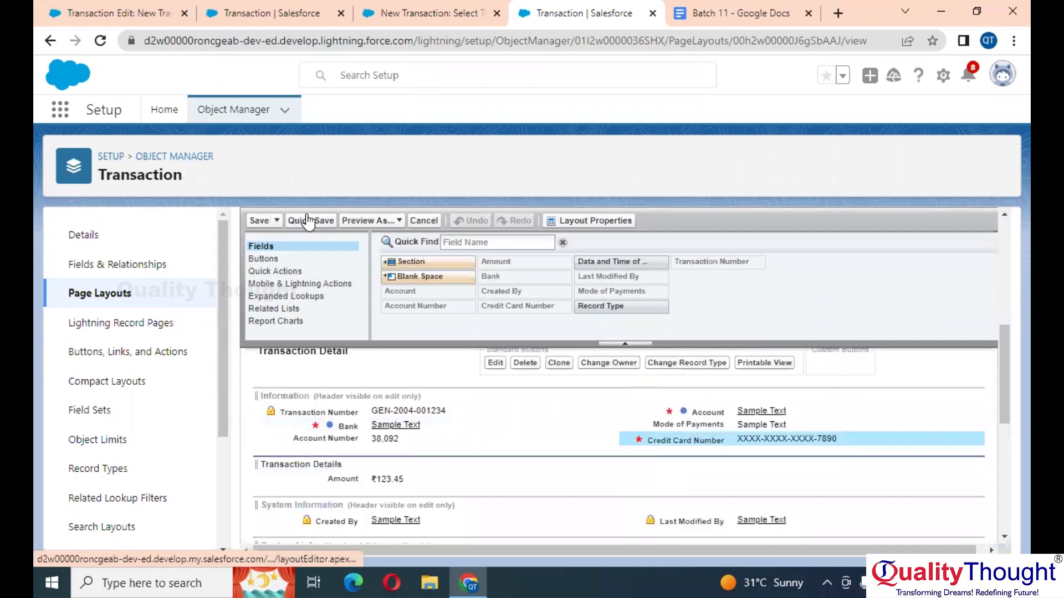
left_click(409, 7)
Step: Reload the record type page, open a new Major-type Transaction form, then cancel it
left_click(101, 41)
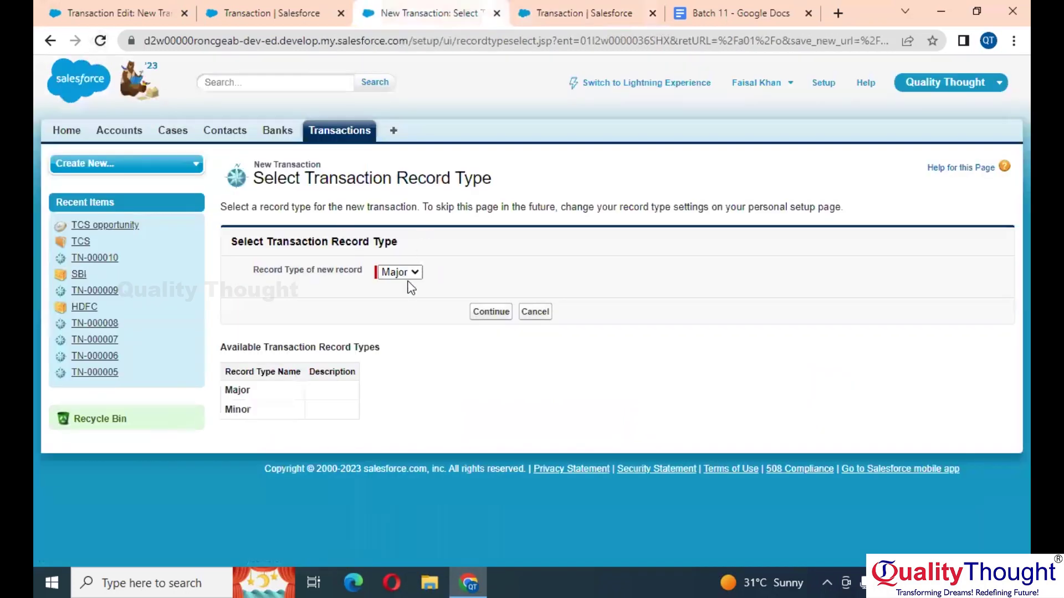
left_click(491, 312)
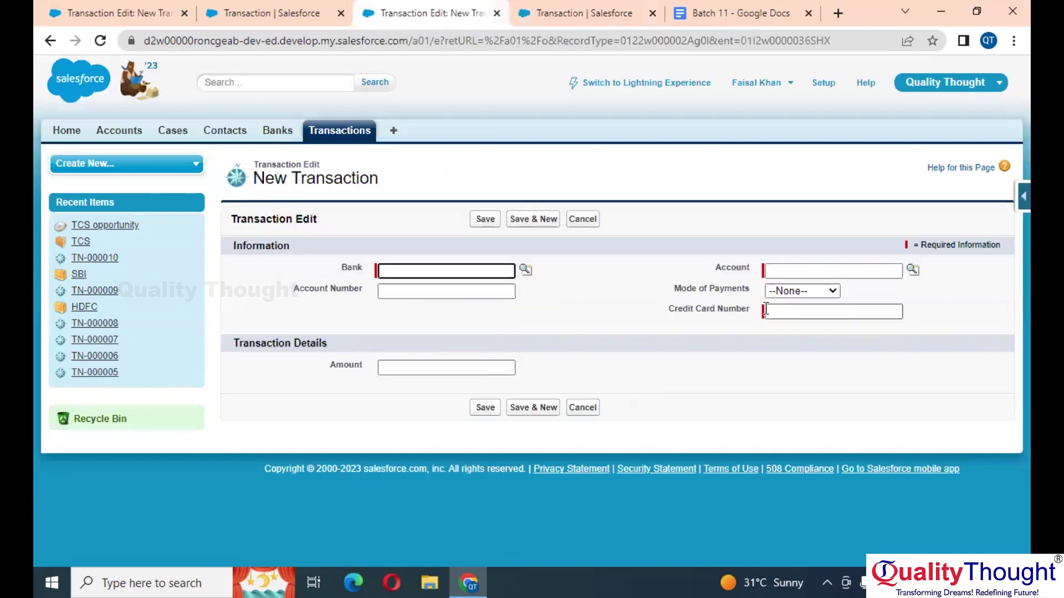
left_click(582, 220)
Step: Open a new Minor-type Transaction form, then return to the Transaction fields list in Setup
left_click(479, 249)
left_click(405, 273)
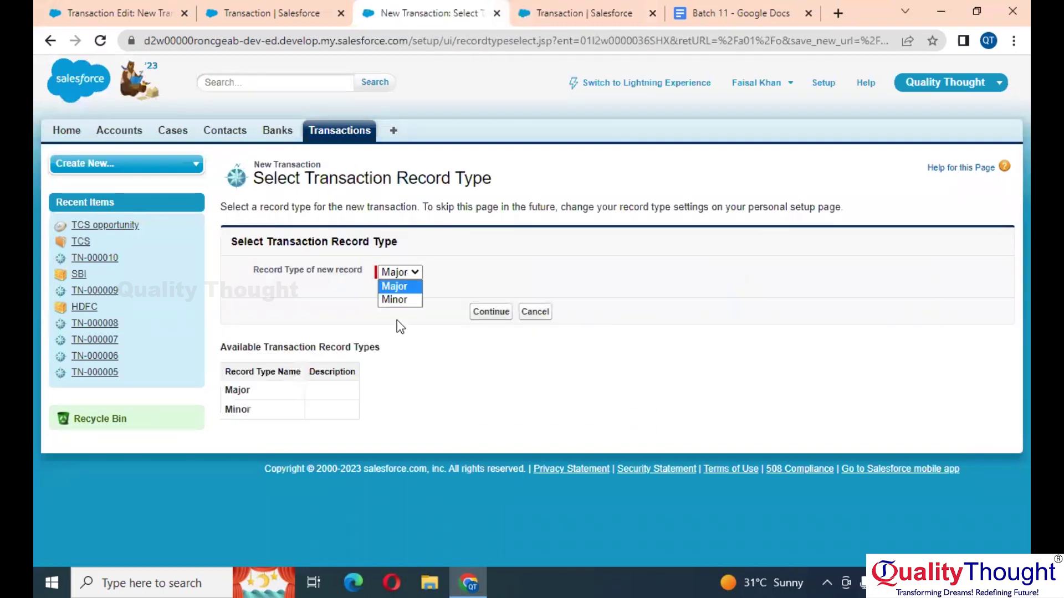
left_click(400, 304)
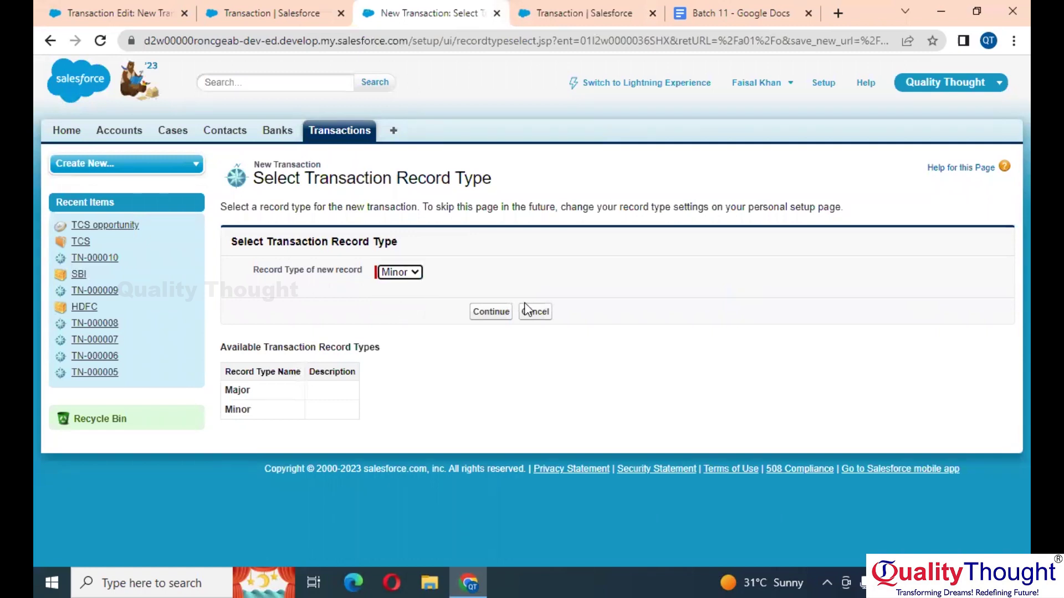
left_click(479, 316)
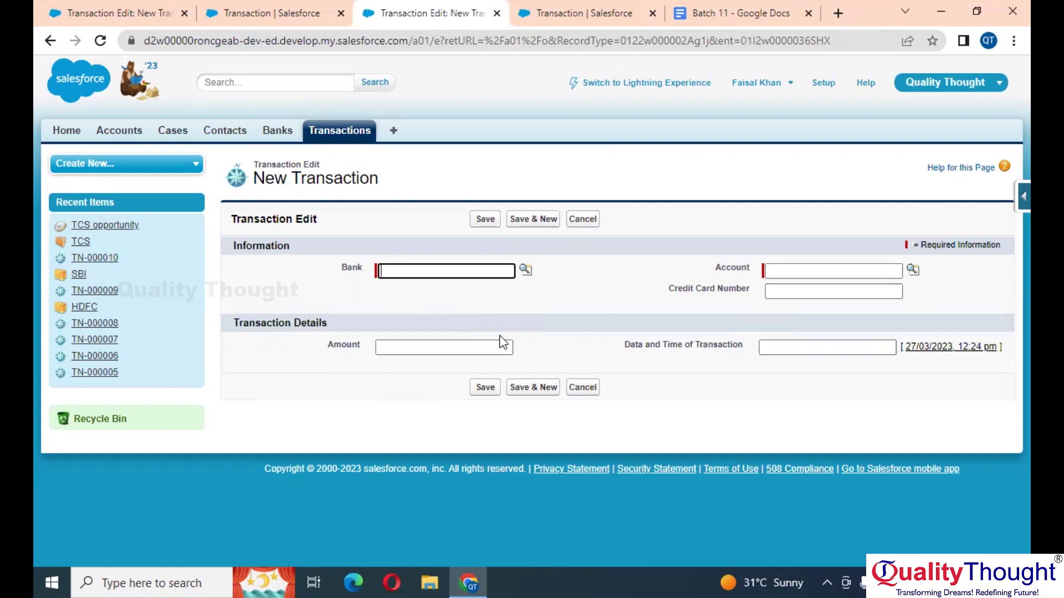
left_click(288, 6)
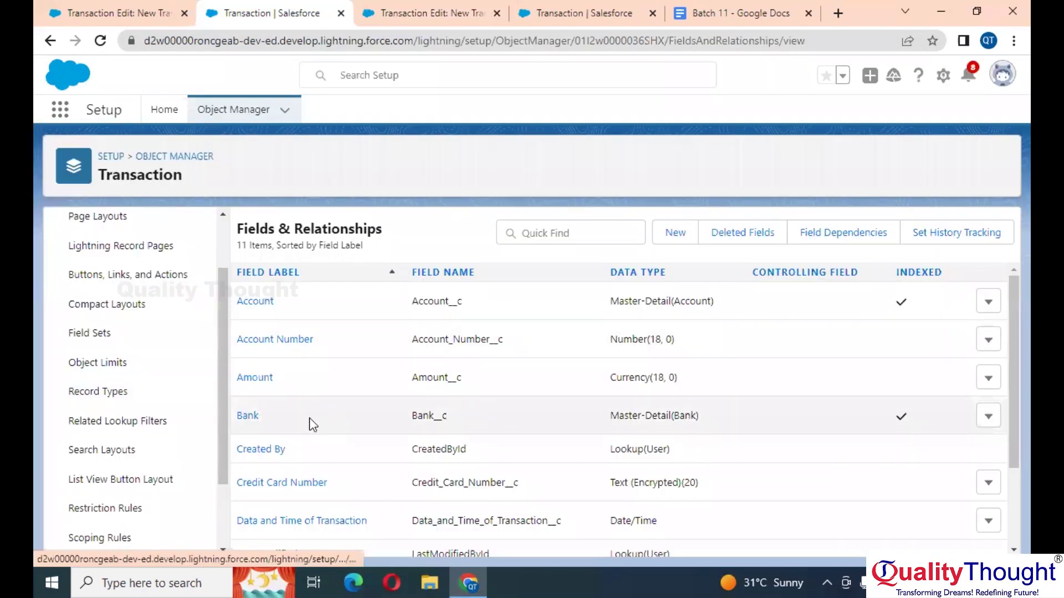
Step: Open the Transaction record types' page layout assignments for editing
scroll(118, 373, "down", 1)
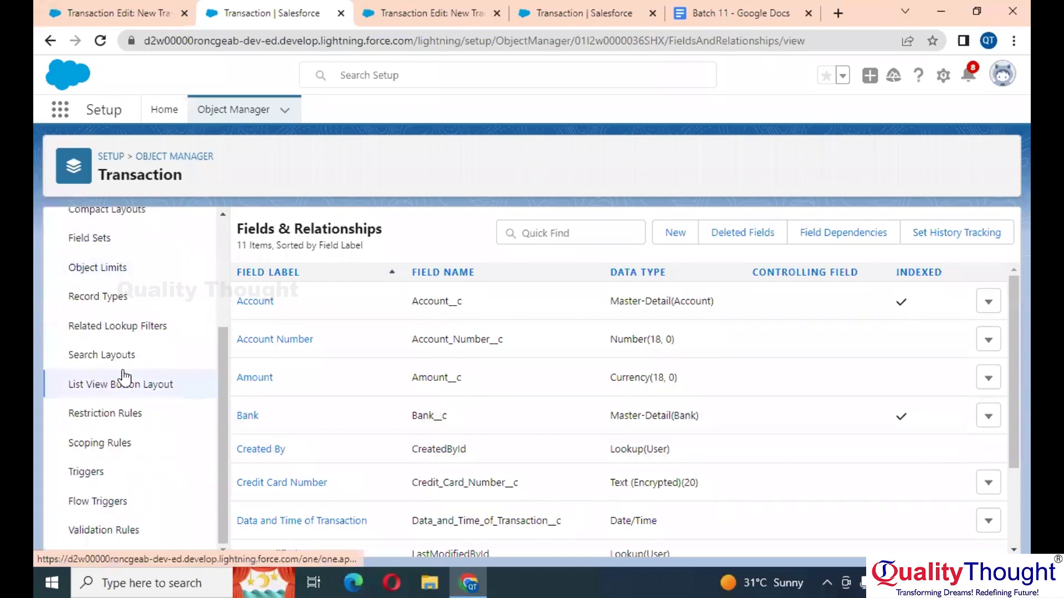
scroll(123, 377, "up", 1)
left_click(151, 360)
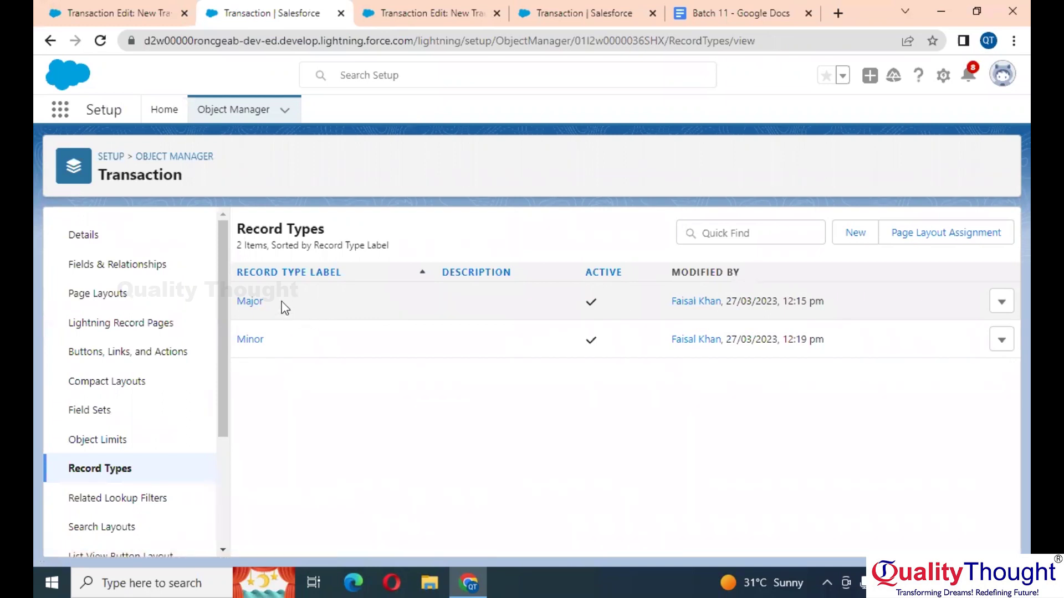
left_click(953, 242)
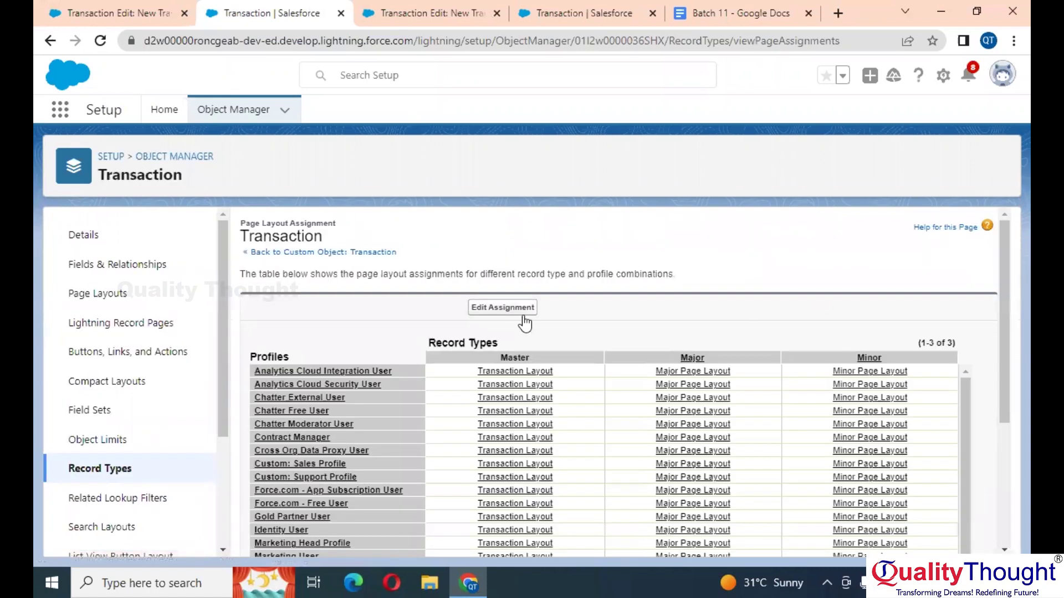
left_click(523, 318)
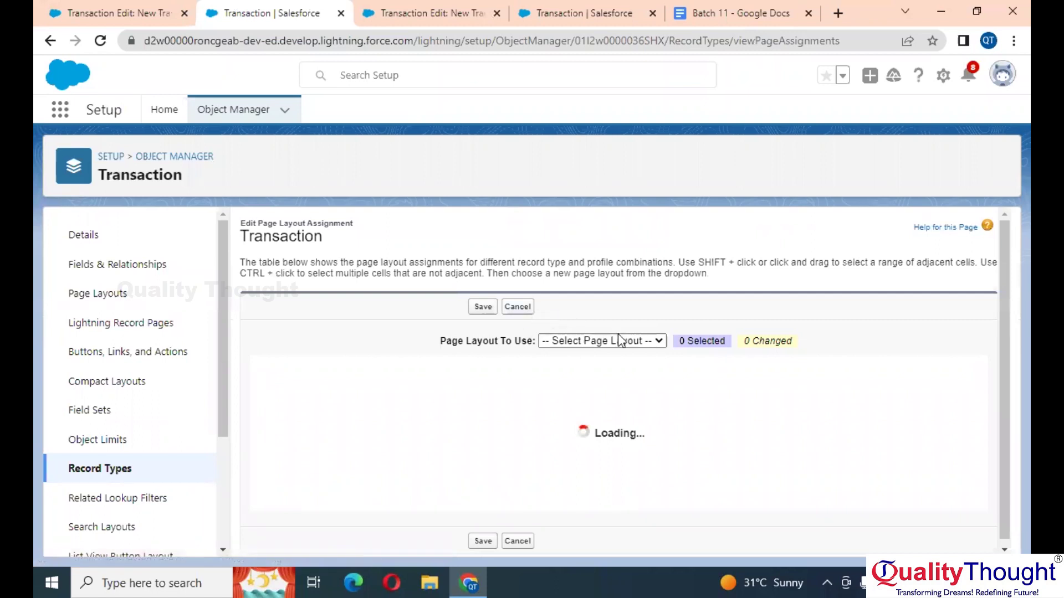
Step: Assign Transaction Layout to System Administrator's Major record type and save
scroll(699, 390, "down", 2)
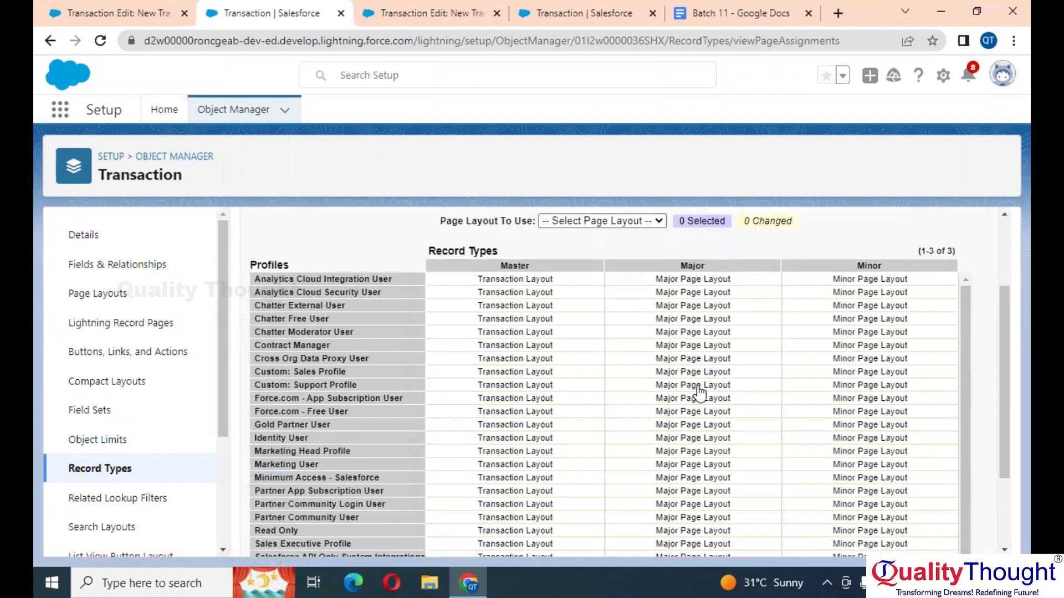
scroll(699, 391, "down", 5)
scroll(699, 393, "up", 7)
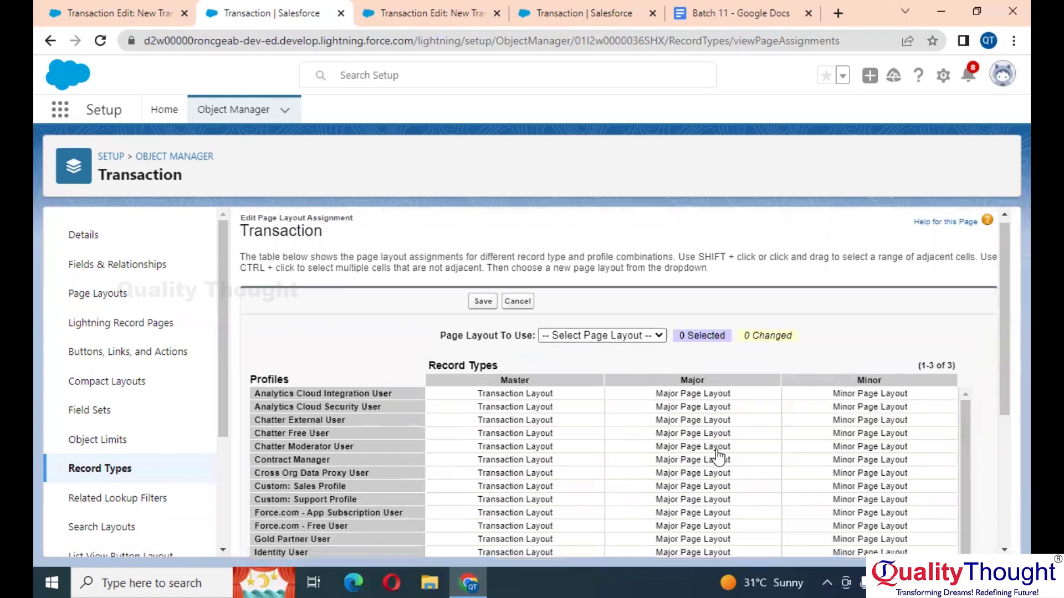
scroll(716, 453, "down", 6)
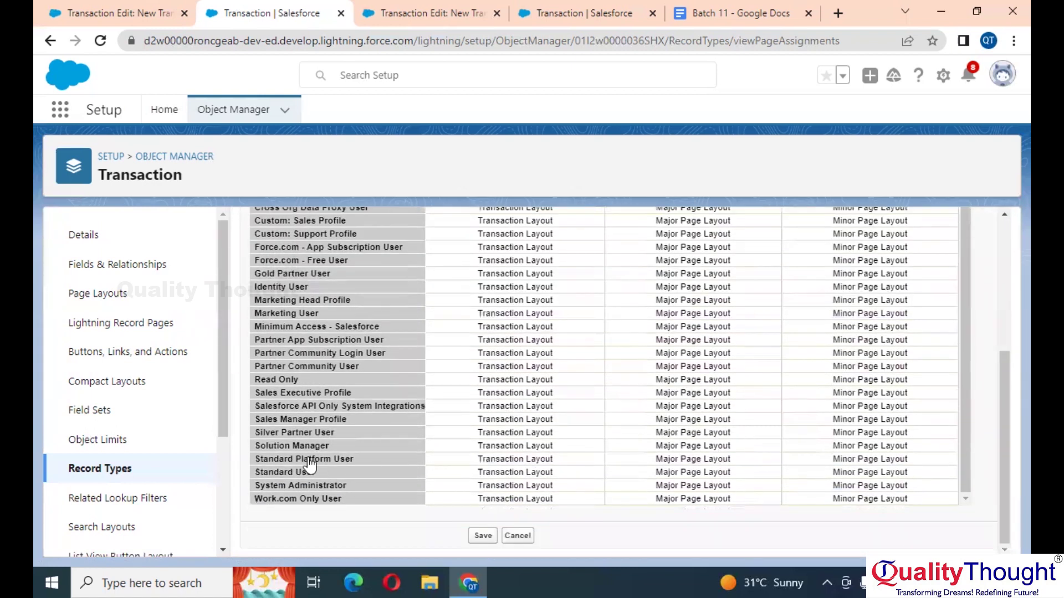
left_click(653, 487)
scroll(652, 487, "up", 8)
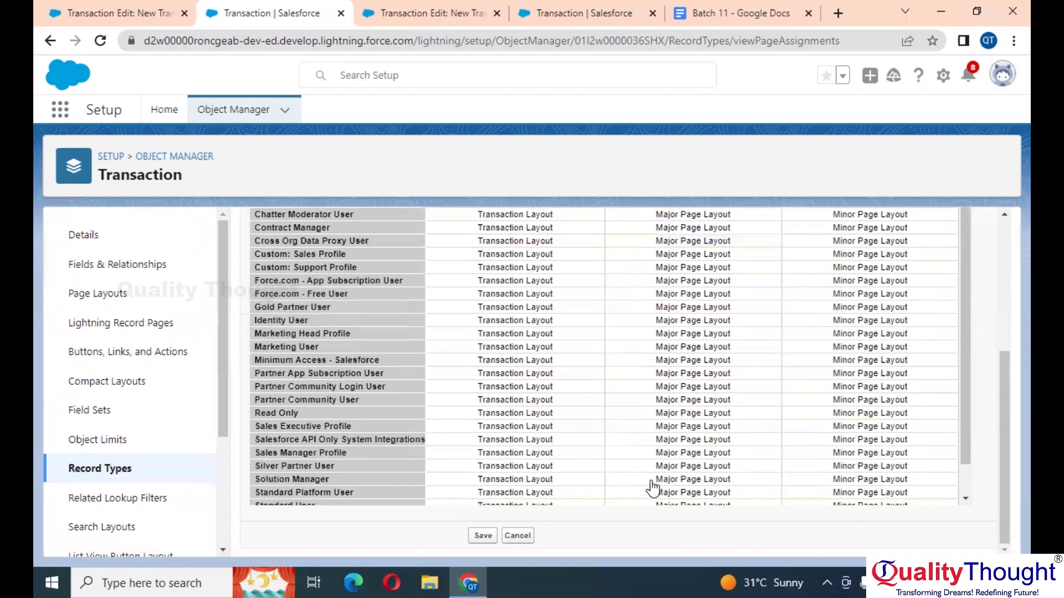
left_click(568, 338)
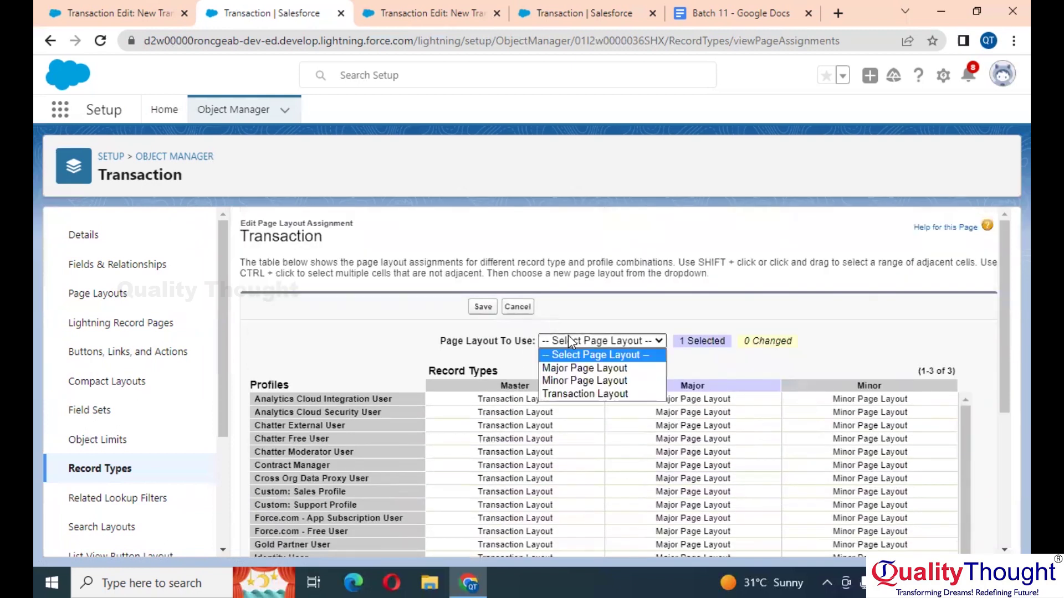
left_click(585, 395)
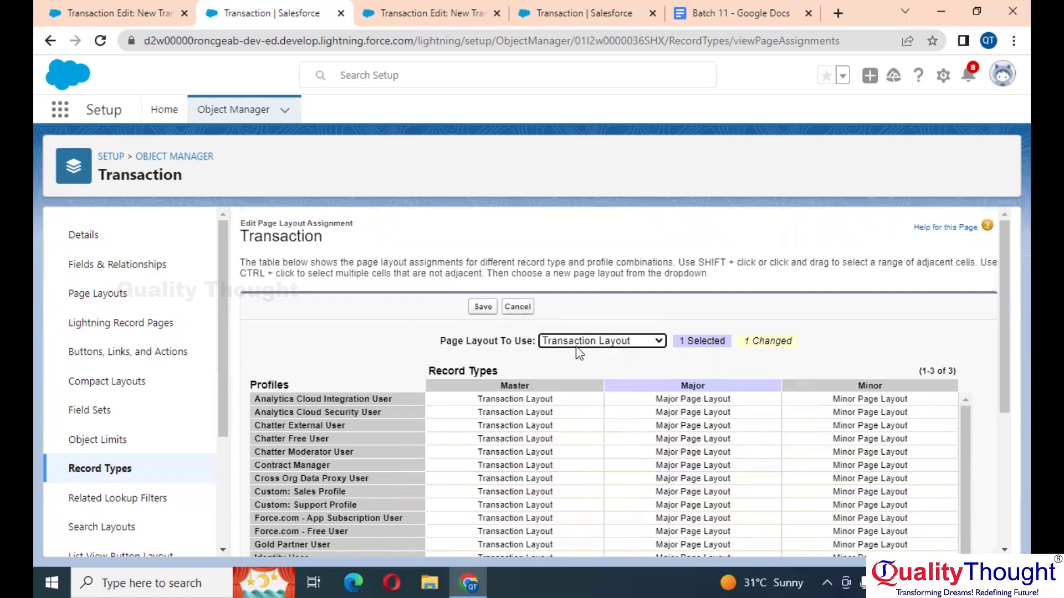
left_click(488, 312)
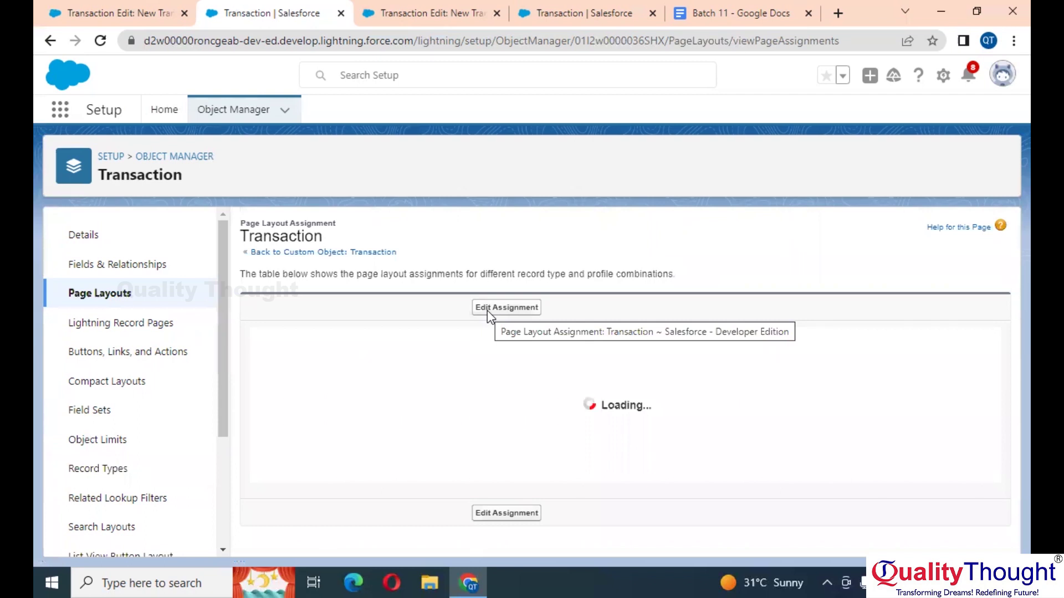
Step: Open a new Major-type Transaction form from the Transactions home page
scroll(577, 381, "down", 2)
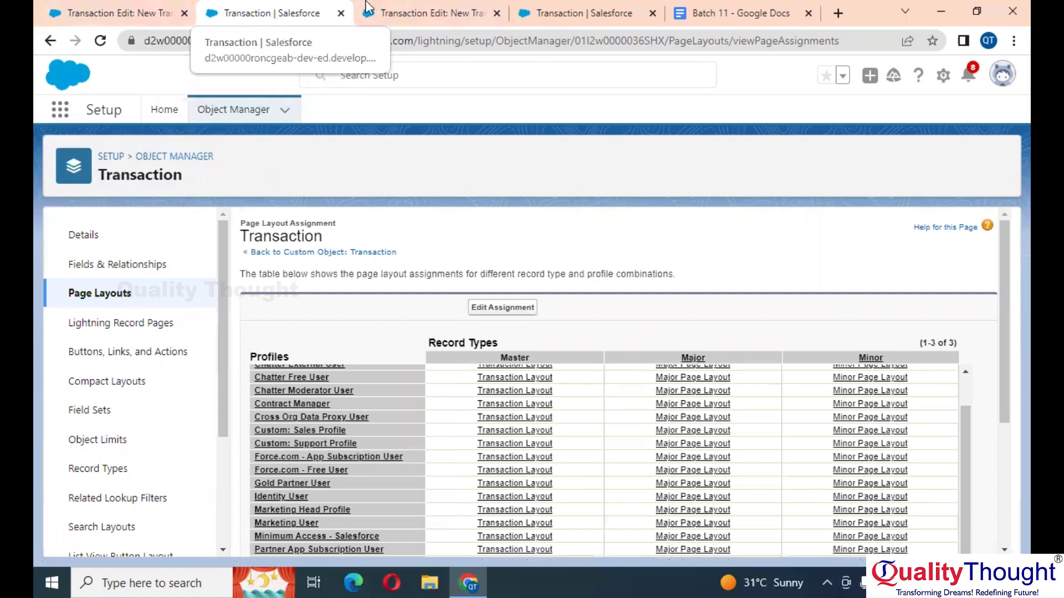
left_click(413, 8)
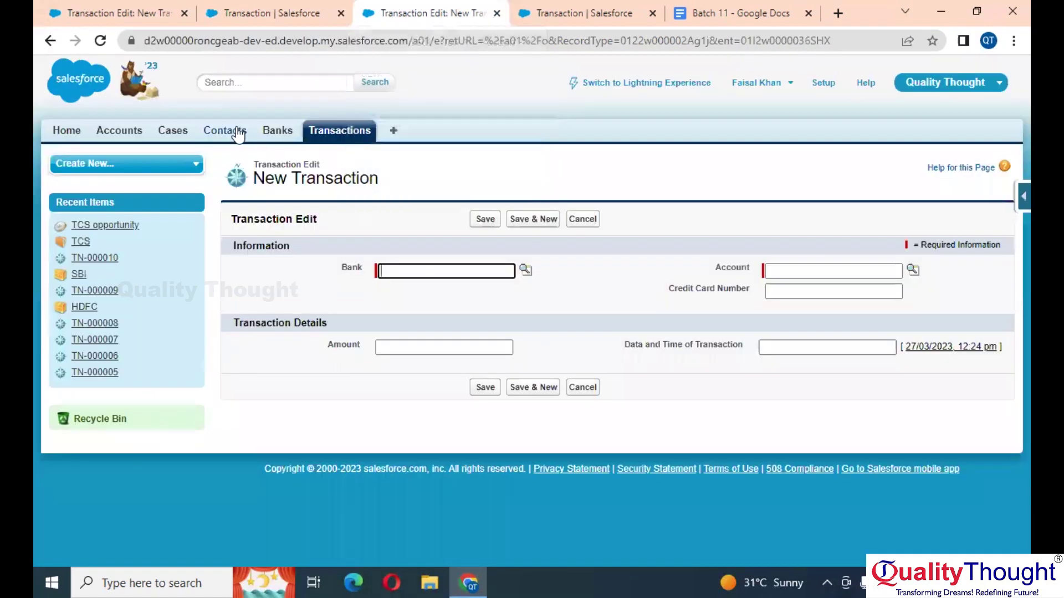
left_click(326, 136)
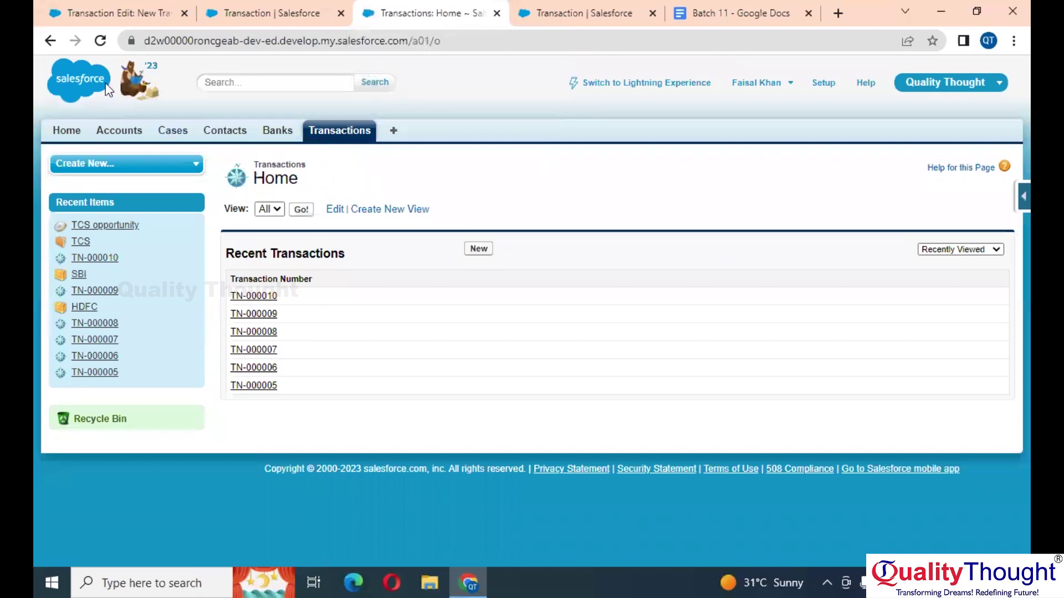
left_click(479, 250)
left_click(480, 314)
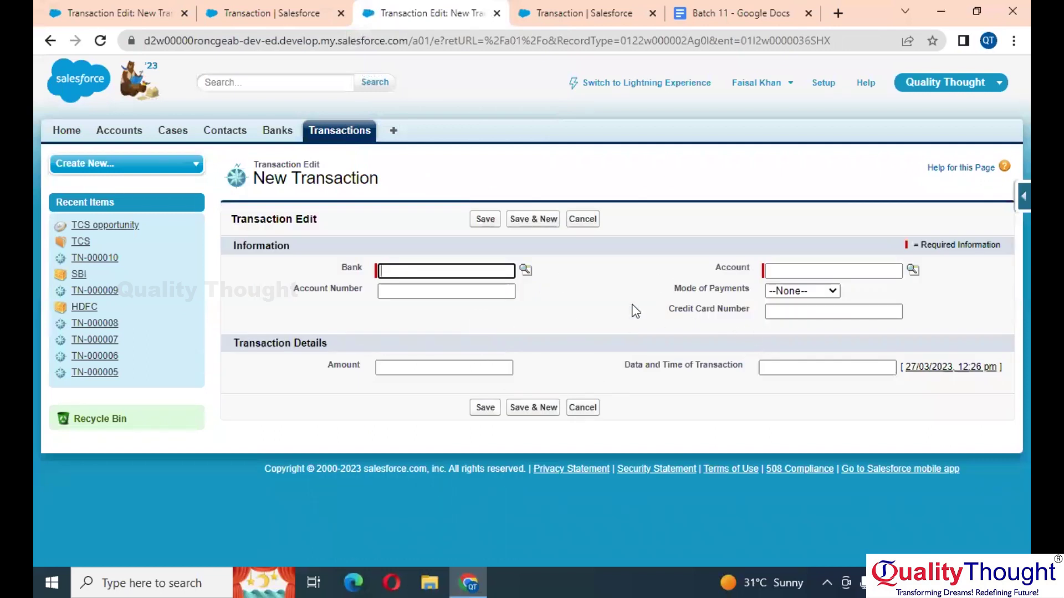
Step: Start another new Transaction using the Minor record type
left_click(342, 132)
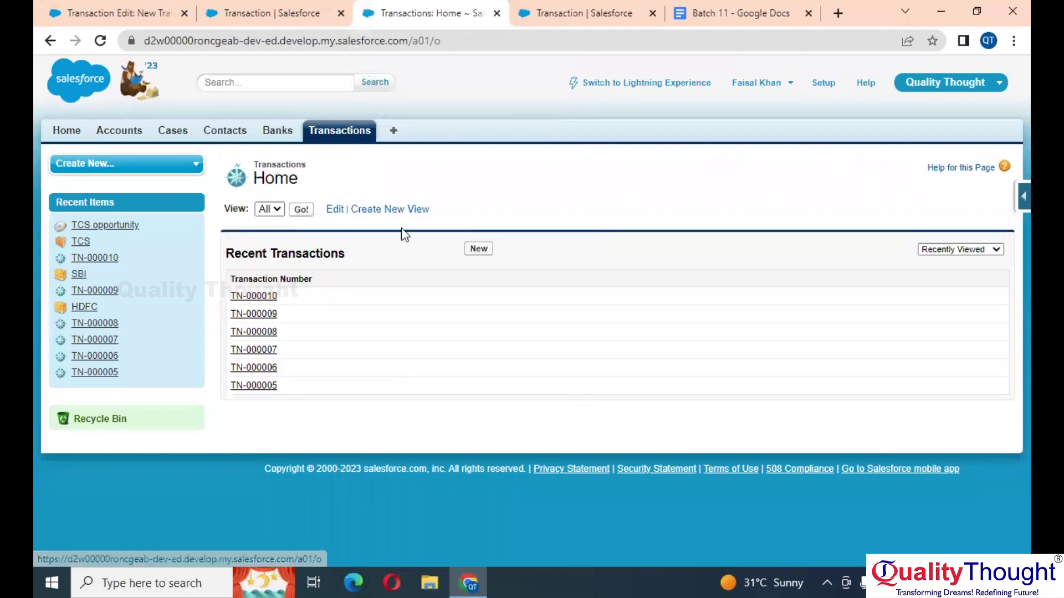
left_click(476, 248)
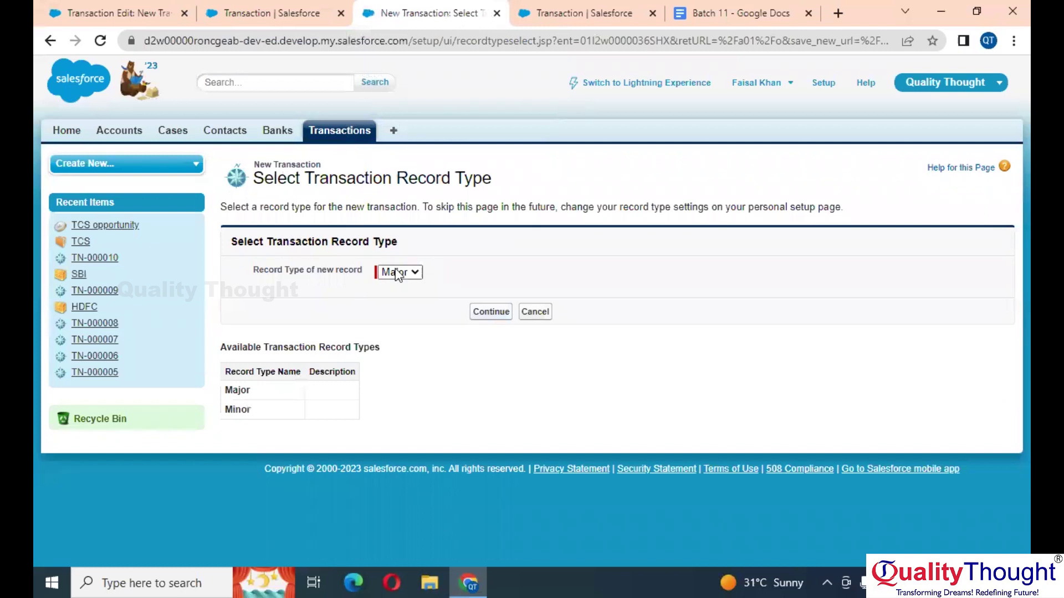
left_click(400, 299)
left_click(503, 312)
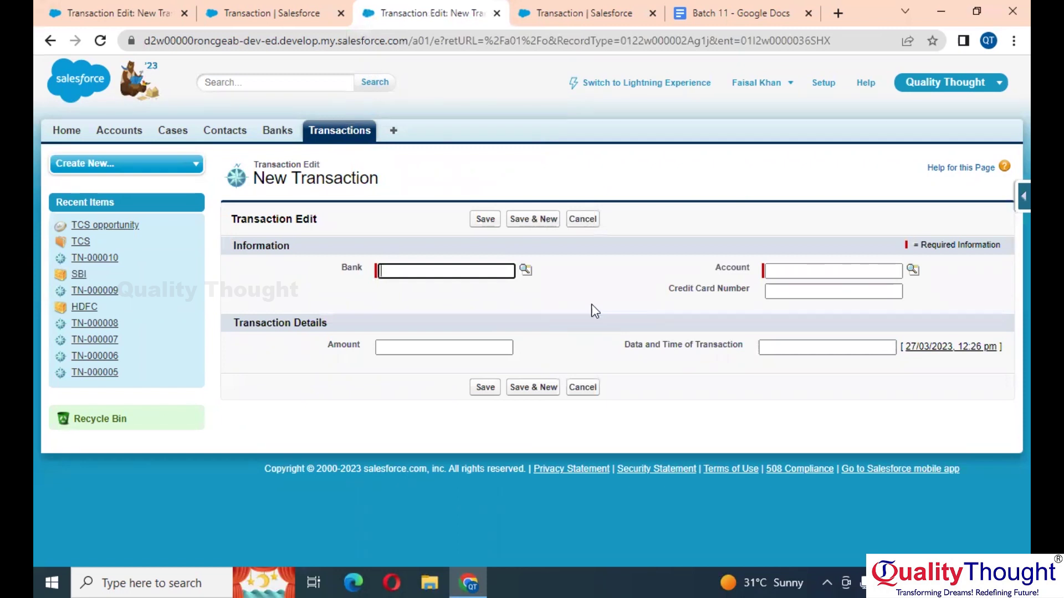
Step: Open Transactions home in a new browser tab and start a Major-type Transaction there
left_click(335, 131)
right_click(334, 130)
left_click(359, 141)
left_click(476, 15)
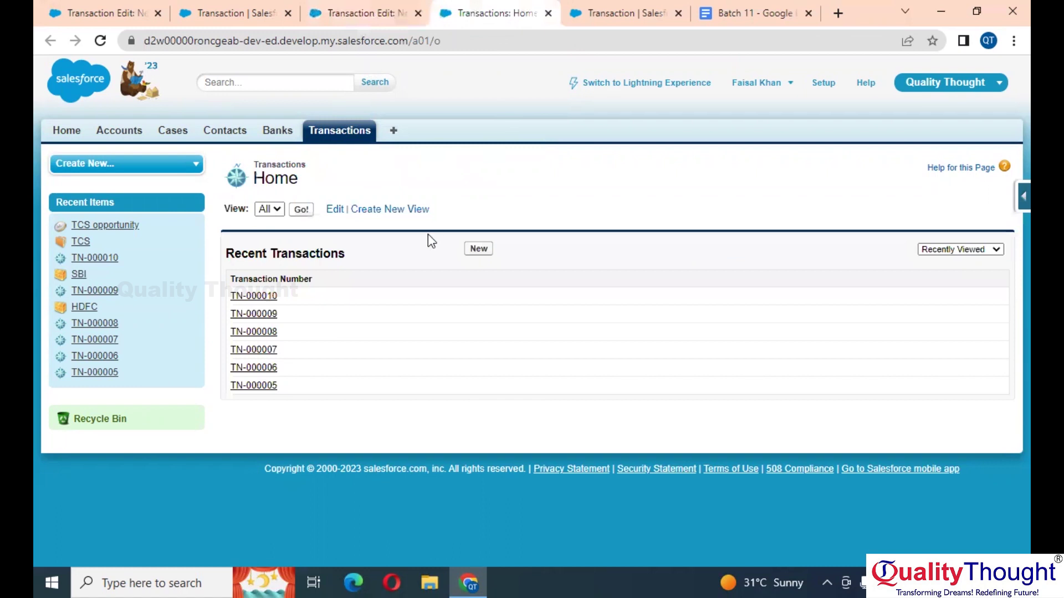
left_click(477, 249)
left_click(483, 311)
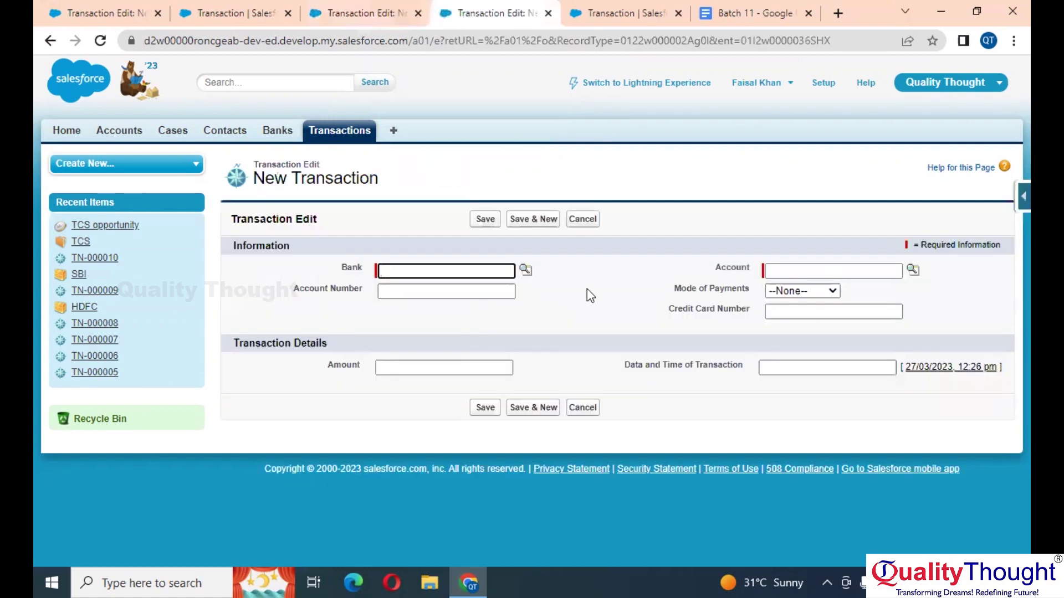
Step: Compare the open forms for the Mode of Payments and Account Number fields
left_click(348, 12)
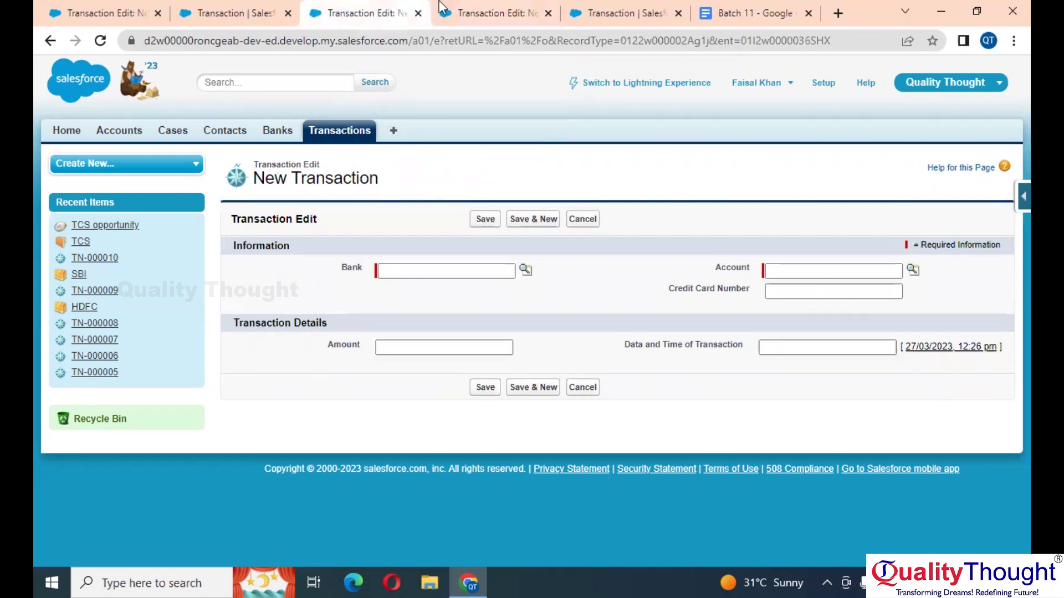
left_click(502, 8)
left_click(395, 8)
left_click(459, 7)
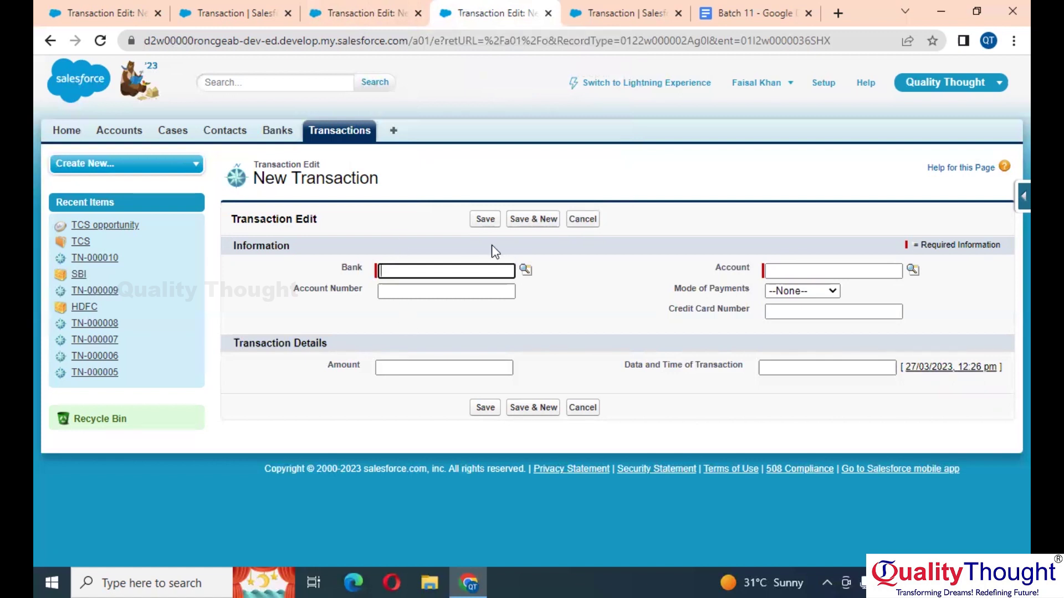
Step: Review the page layout editor and new form tabs, then return to the layout assignments
left_click(626, 7)
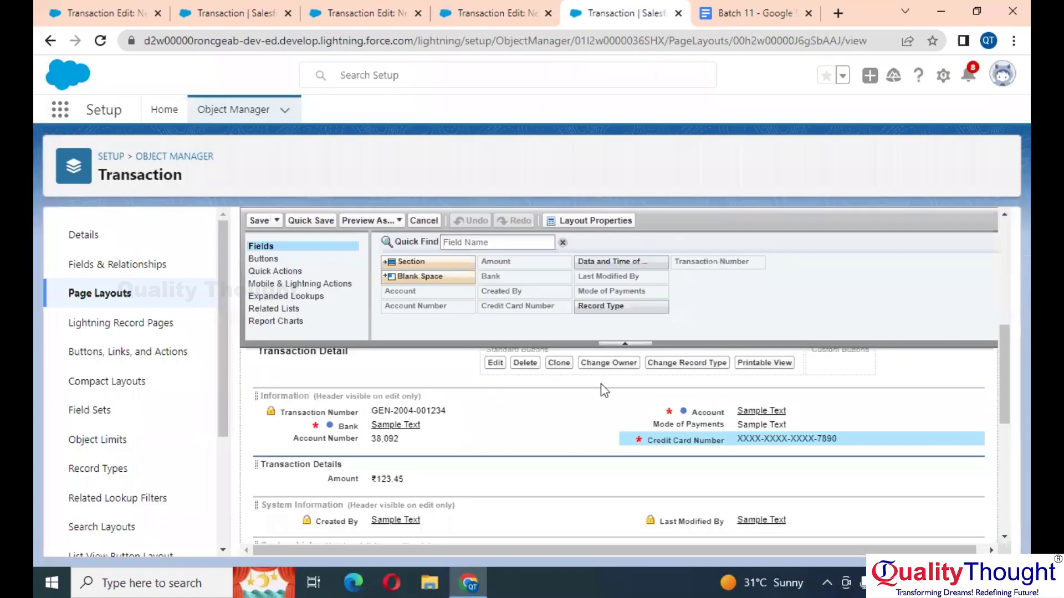
scroll(601, 384, "down", 1)
scroll(469, 462, "down", 5)
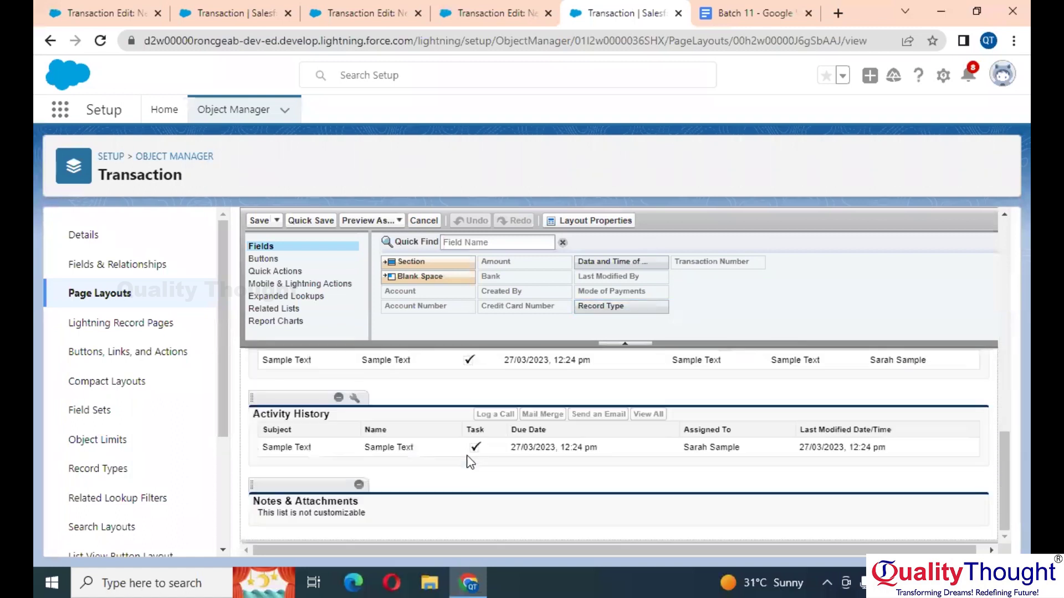
scroll(471, 449, "up", 10)
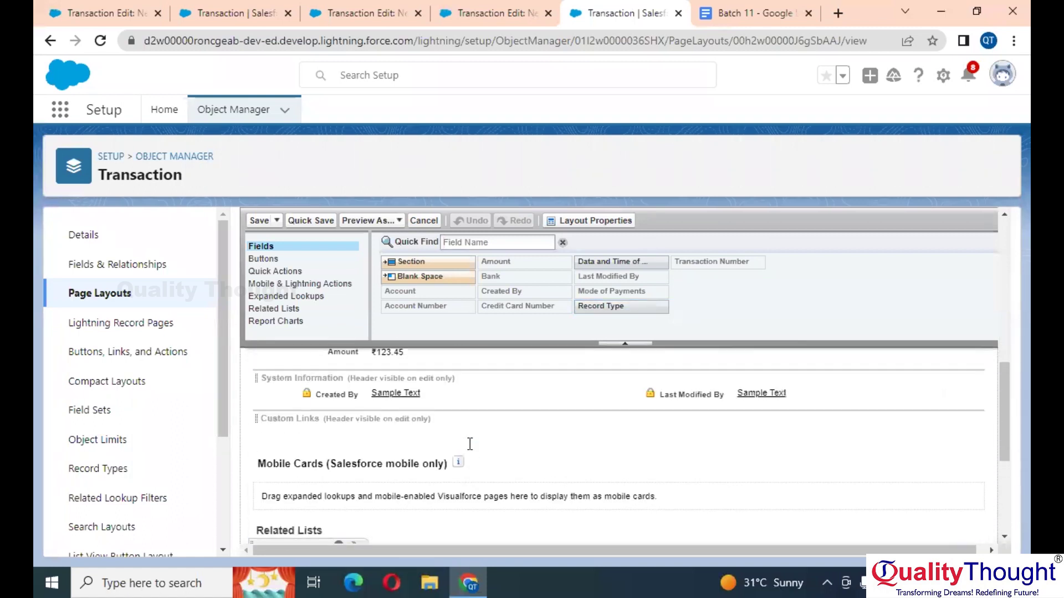
left_click(487, 12)
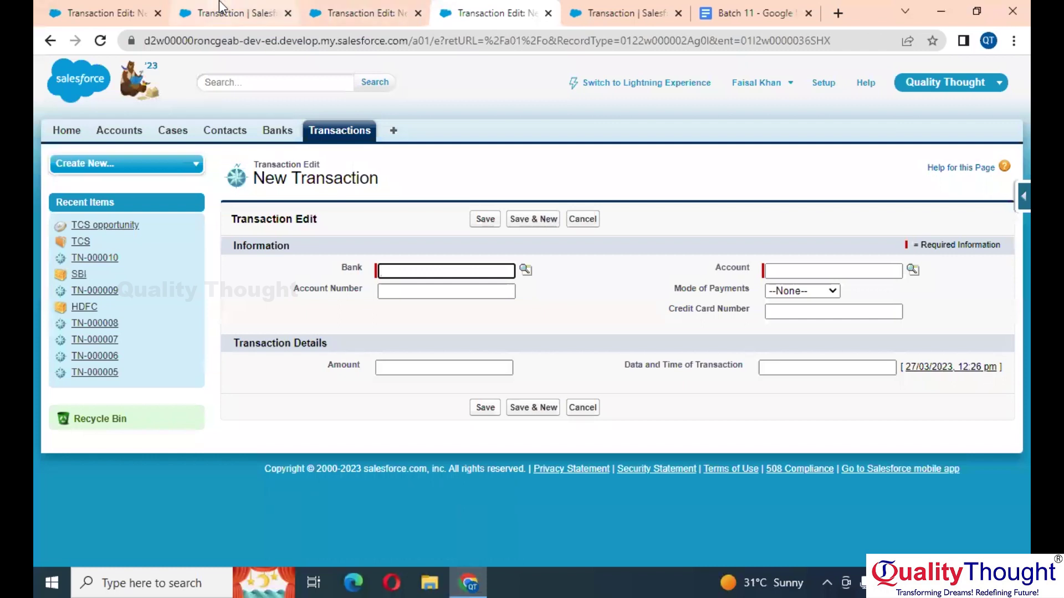
left_click(225, 13)
scroll(615, 387, "down", 5)
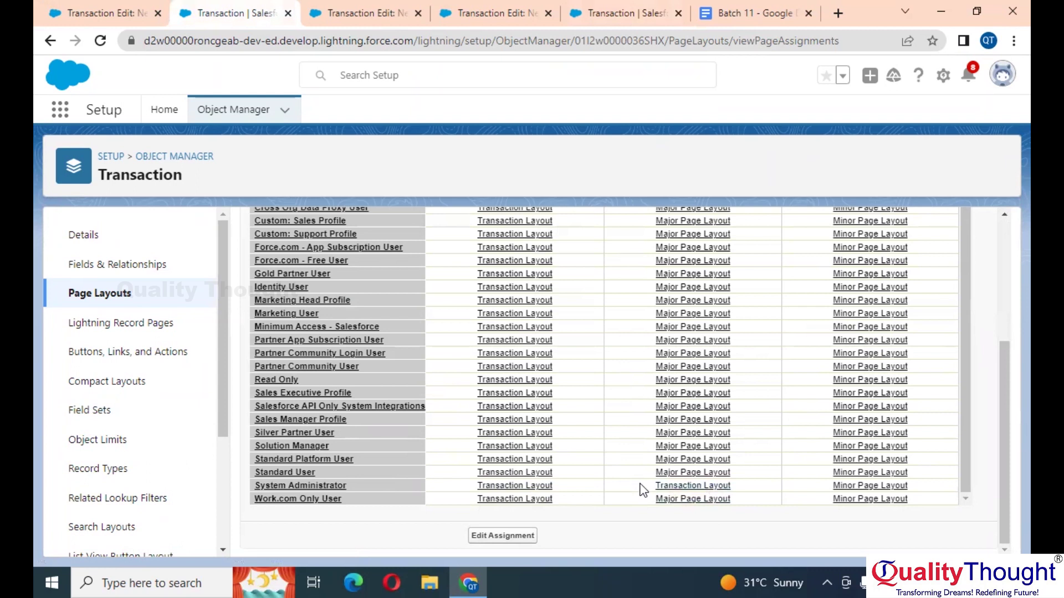
scroll(643, 490, "up", 10)
Step: Assign Minor Page Layout to System Administrator's Major cell, save, and view the resulting form
left_click(515, 313)
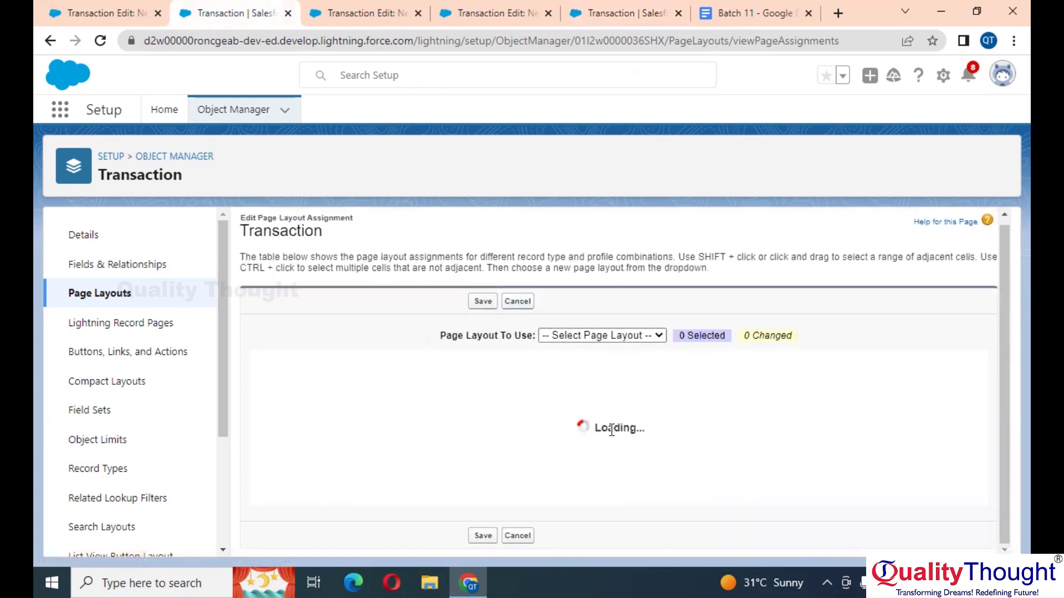
scroll(610, 434, "down", 5)
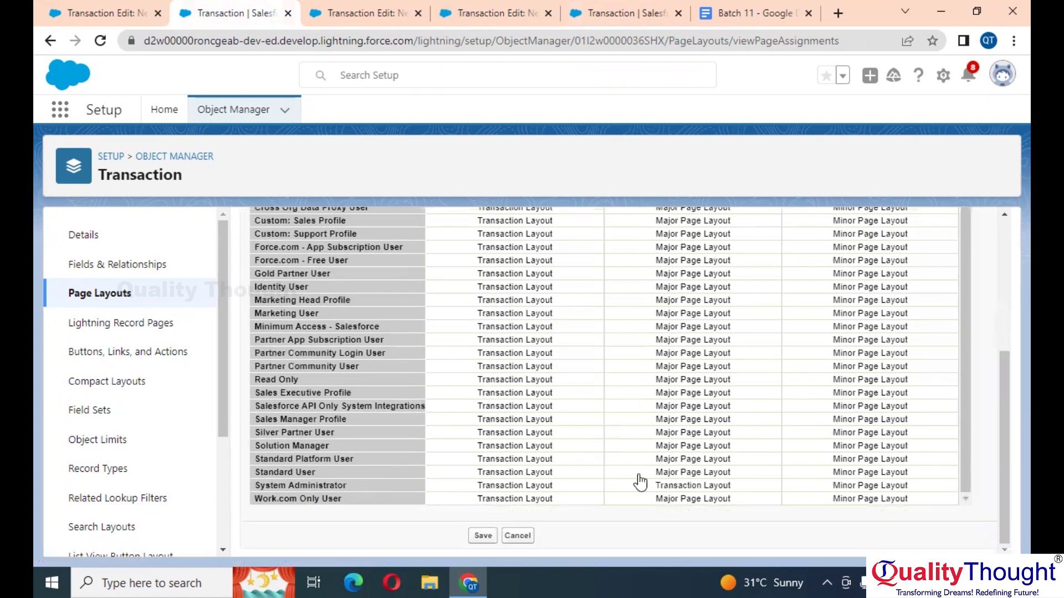
left_click(626, 487)
scroll(629, 491, "up", 1)
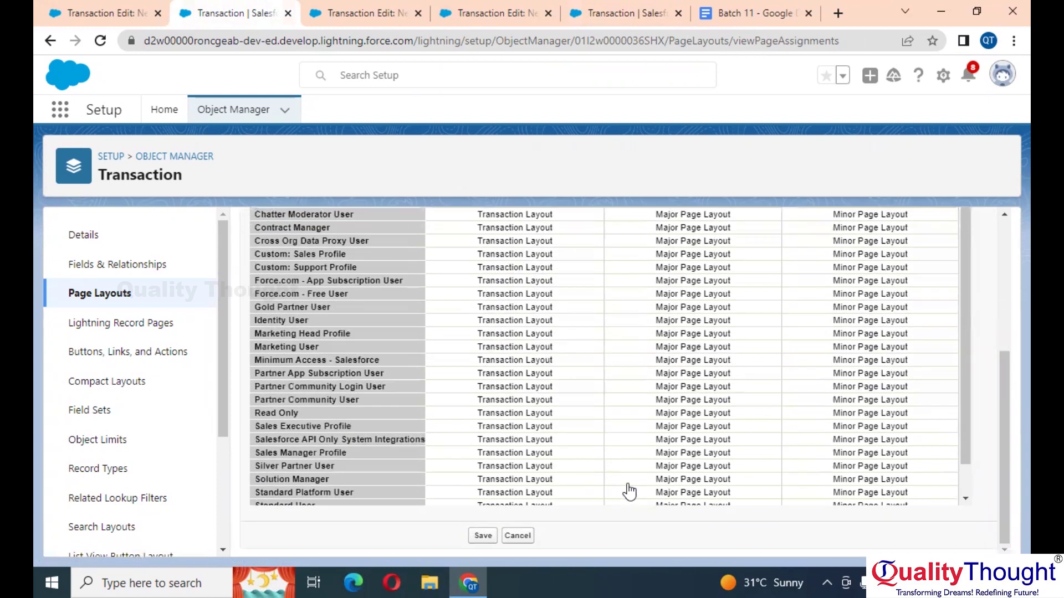
scroll(629, 491, "up", 5)
left_click(618, 339)
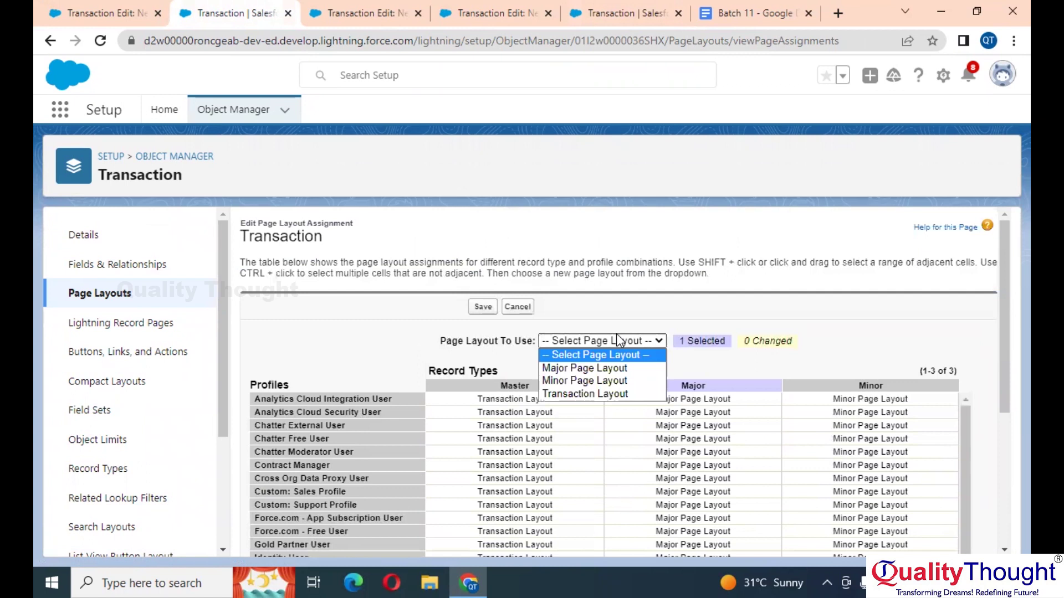
left_click(605, 384)
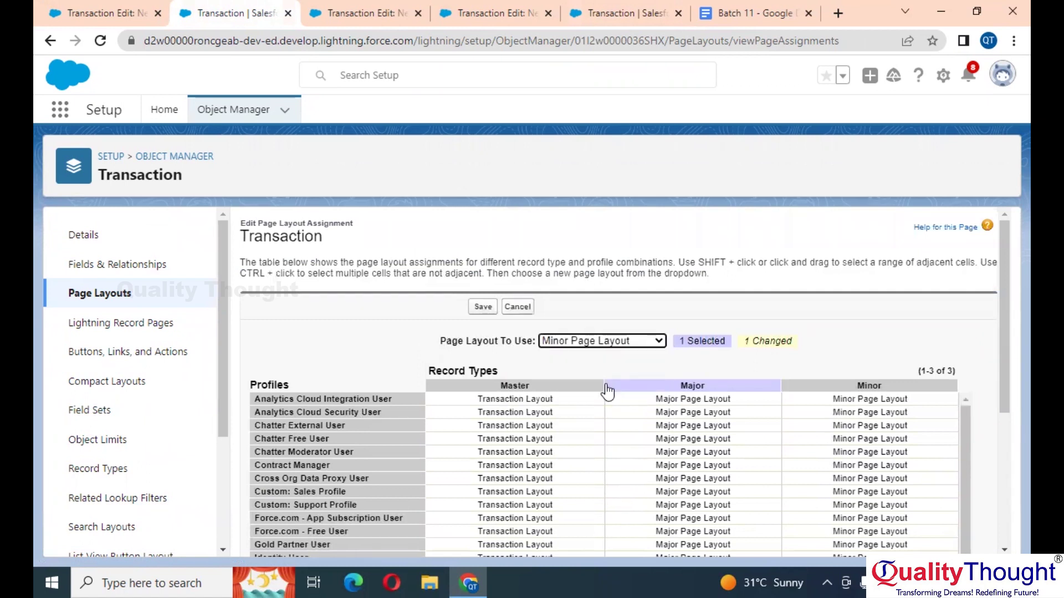
scroll(603, 386, "down", 5)
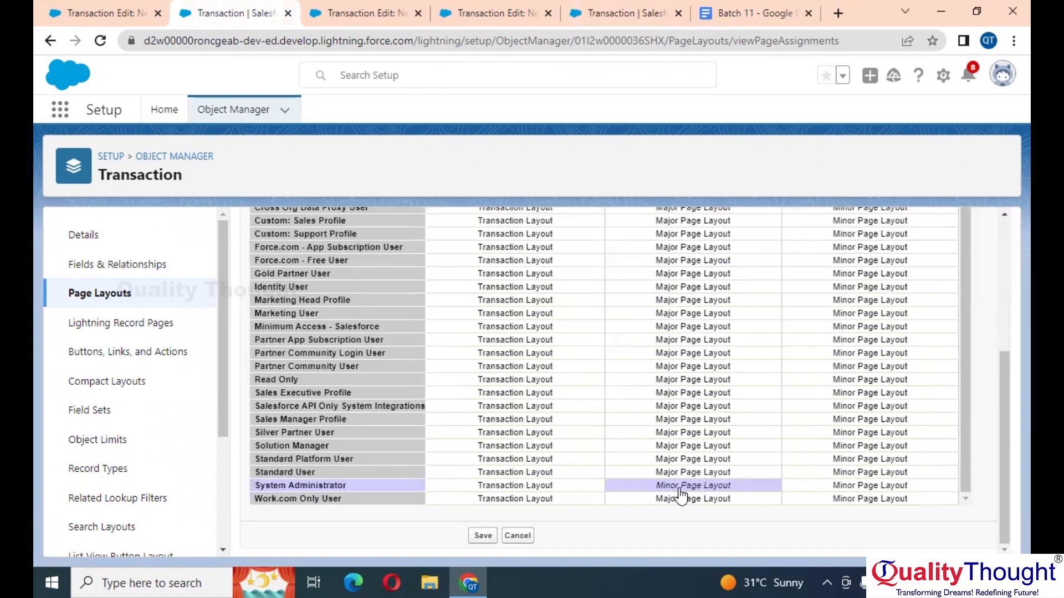
left_click(483, 536)
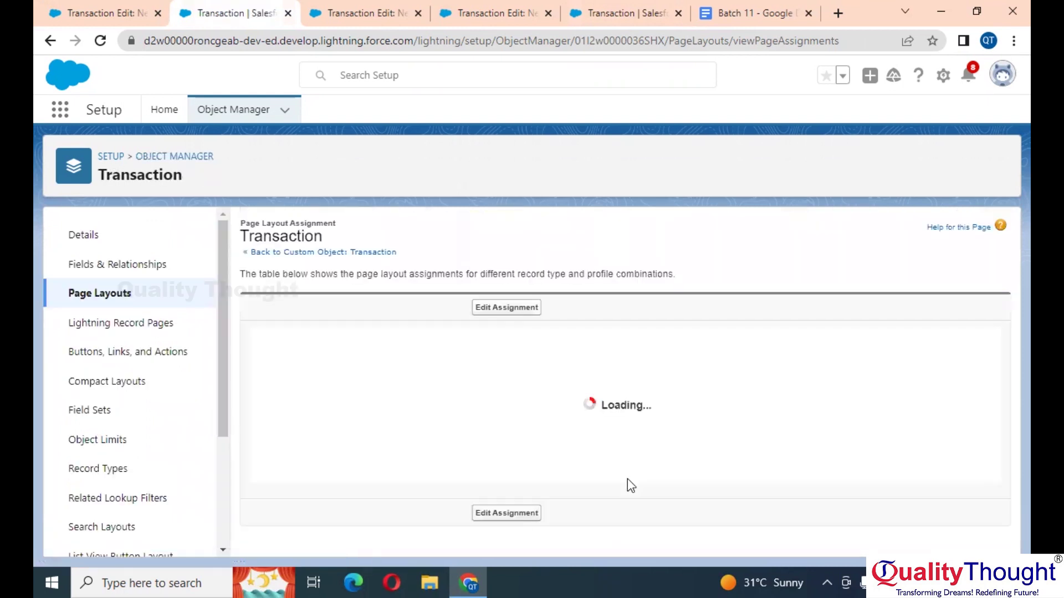
scroll(630, 486, "down", 1)
scroll(627, 481, "down", 5)
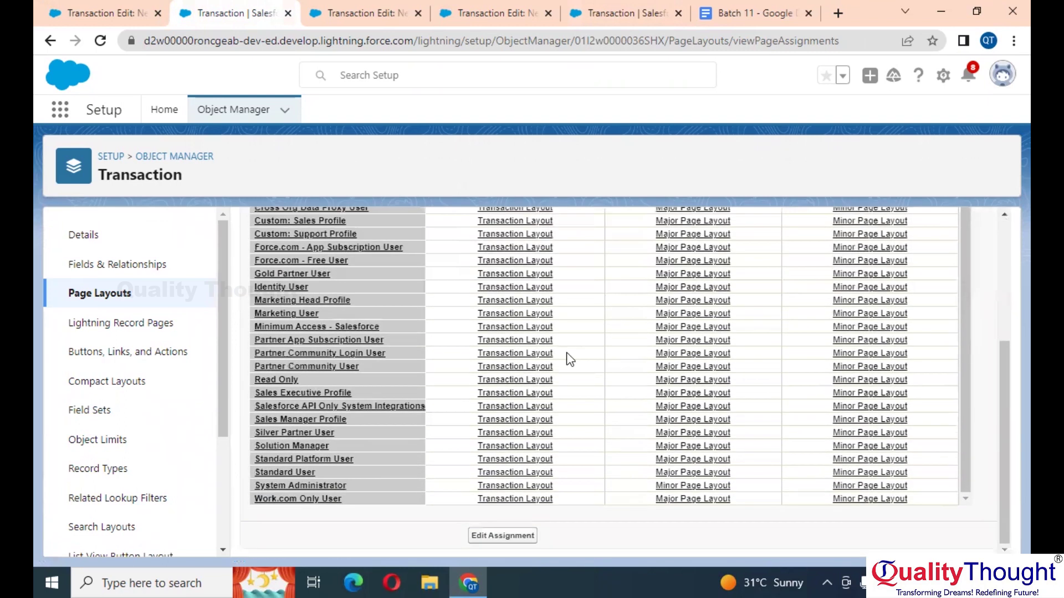
left_click(350, 7)
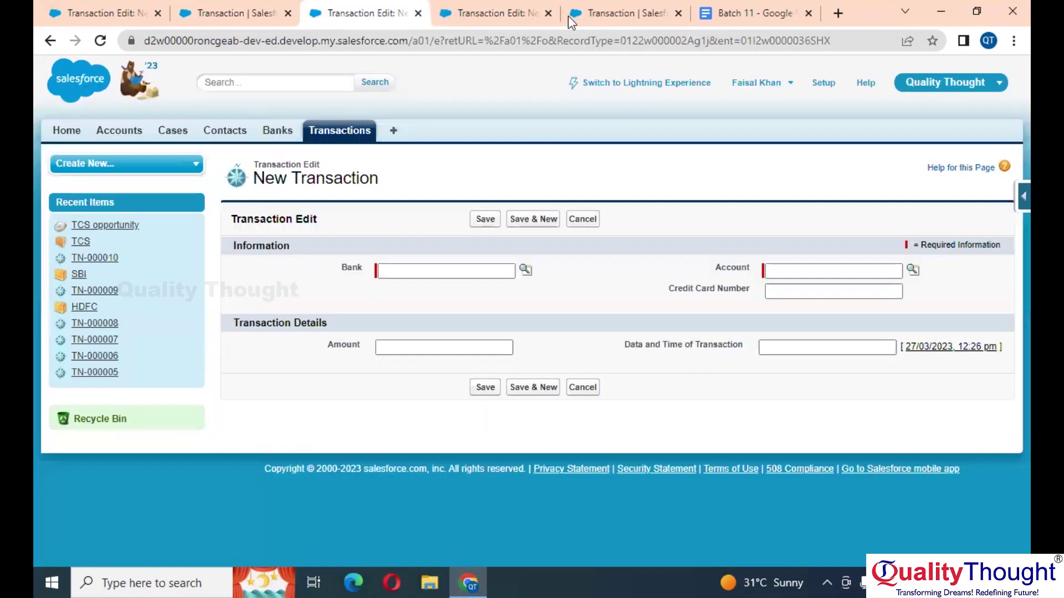
Step: Review the open tabs, close three outdated ones, and return to the original transaction form
left_click(626, 7)
left_click(502, 8)
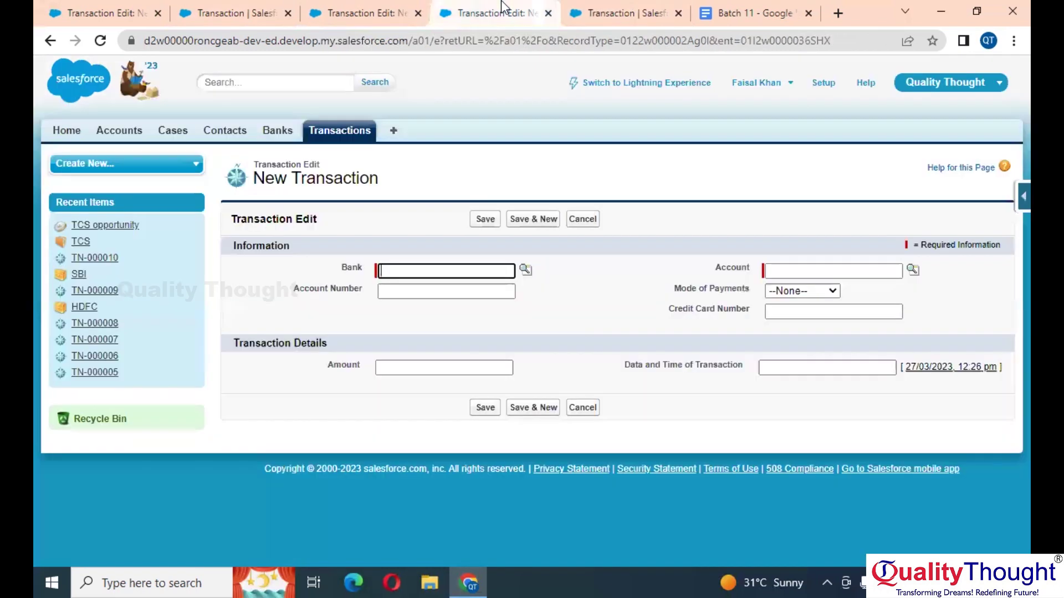
left_click(394, 10)
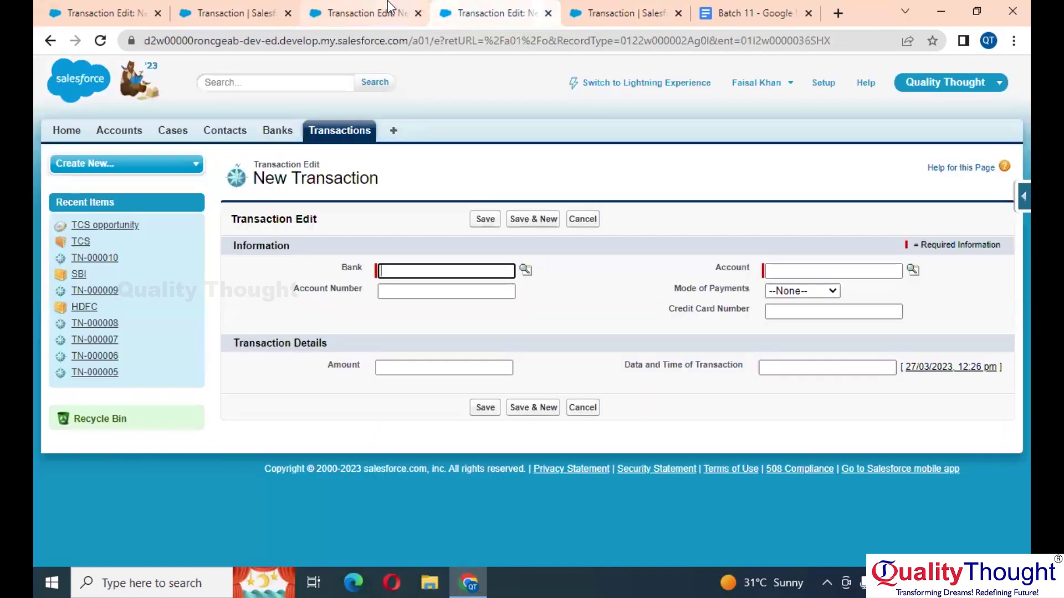
left_click(418, 13)
left_click(418, 12)
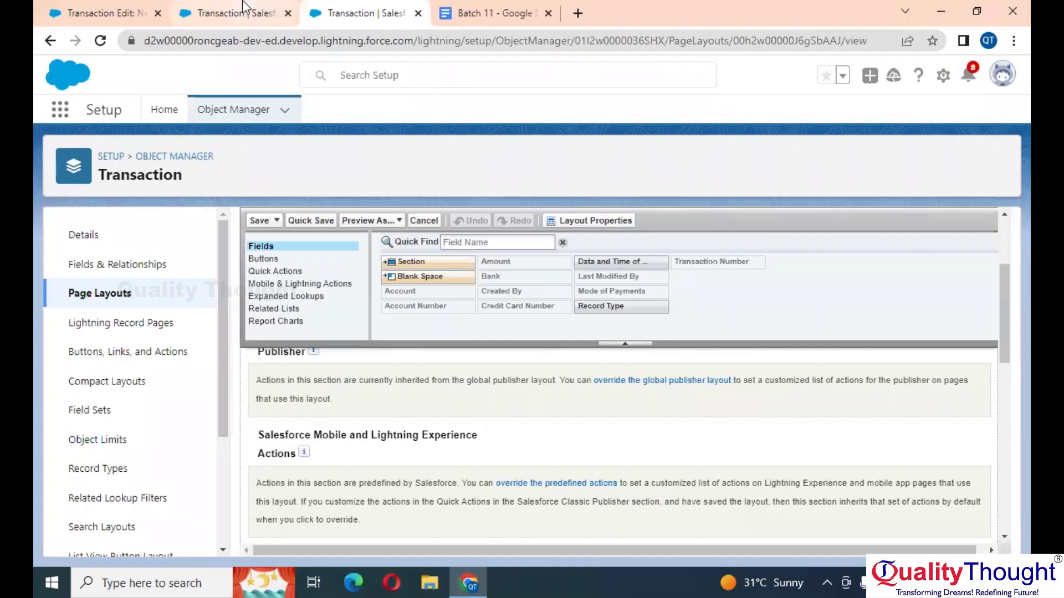
left_click(243, 10)
left_click(122, 8)
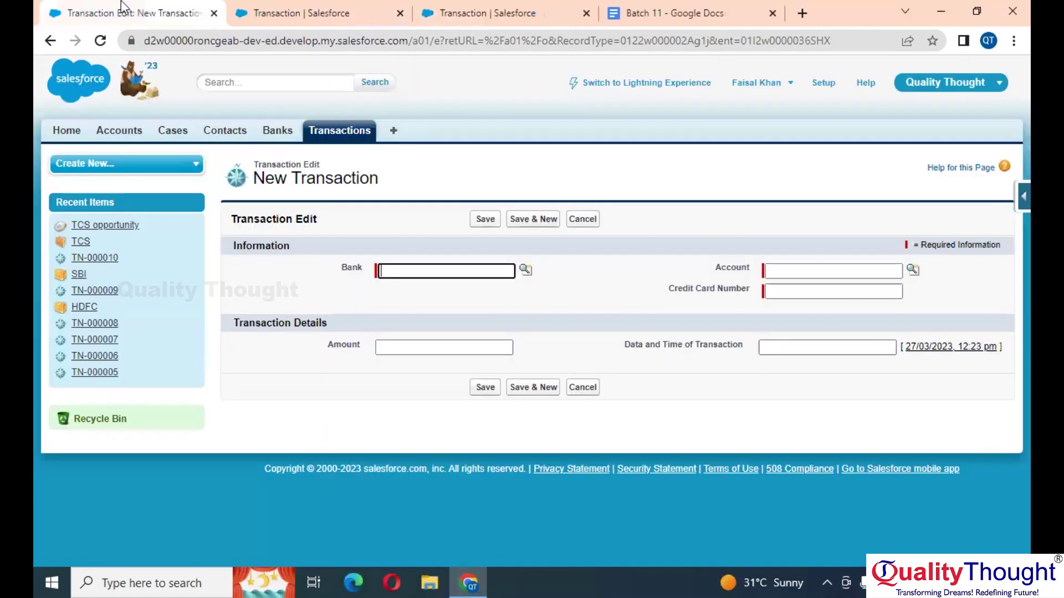
Step: Open fresh Major and then Minor New Transaction forms, then leave for the Transactions list
left_click(355, 130)
left_click(478, 249)
left_click(490, 312)
left_click(352, 137)
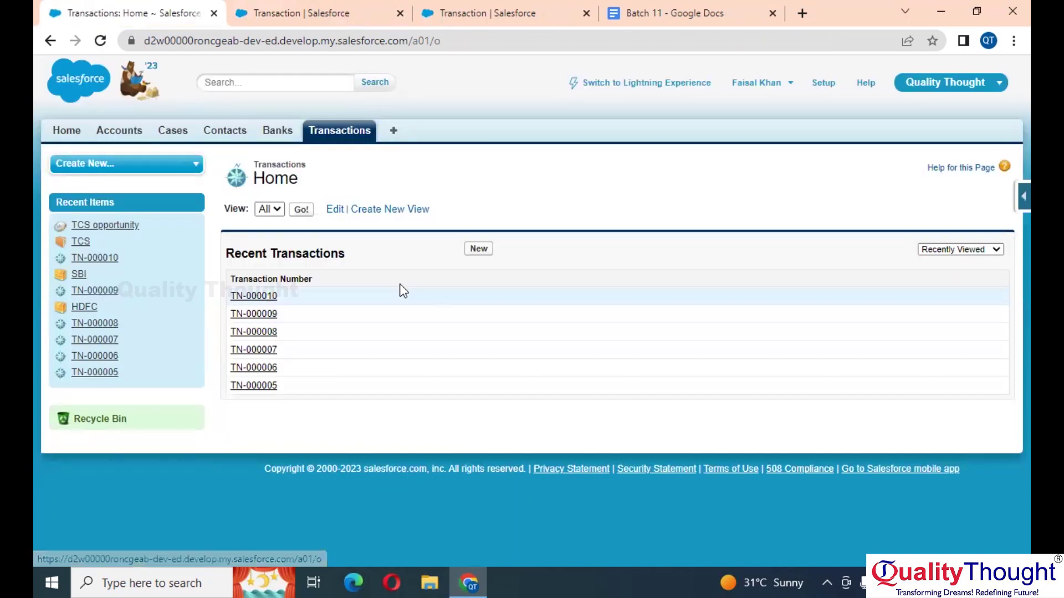
left_click(480, 250)
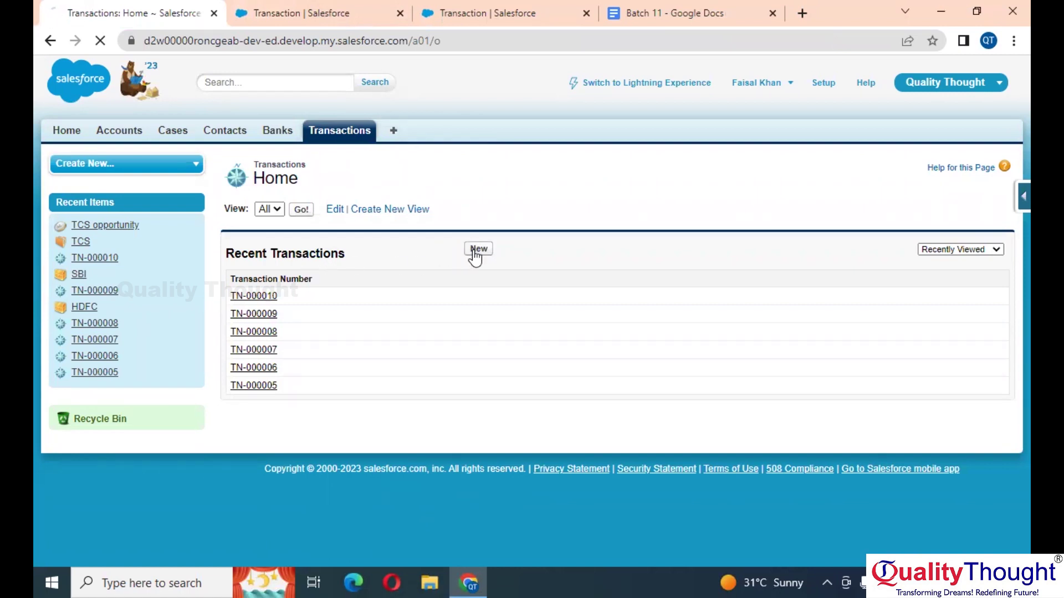
left_click(395, 273)
left_click(395, 299)
left_click(495, 315)
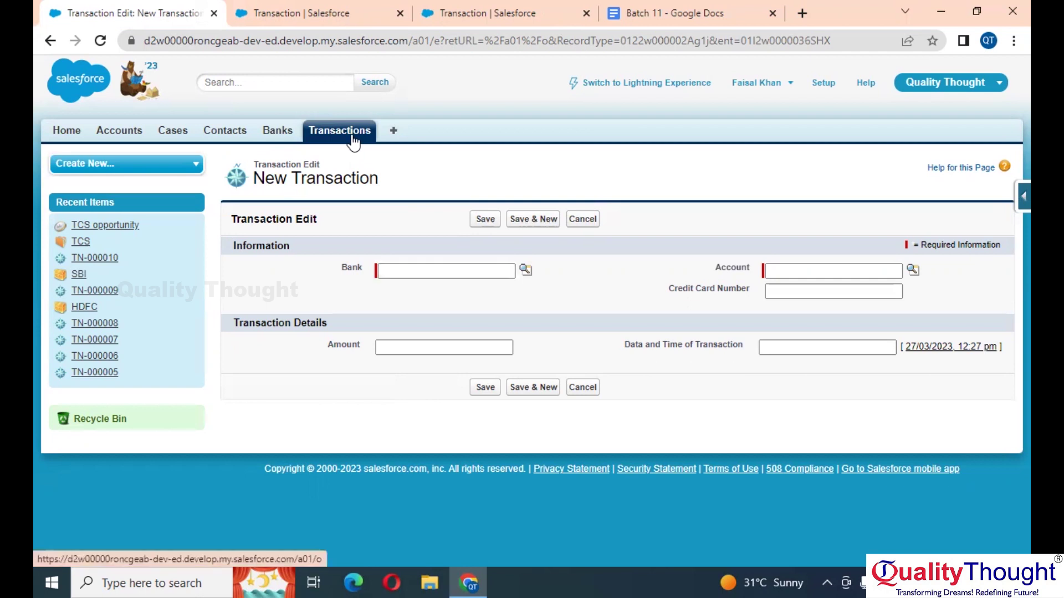
left_click(351, 137)
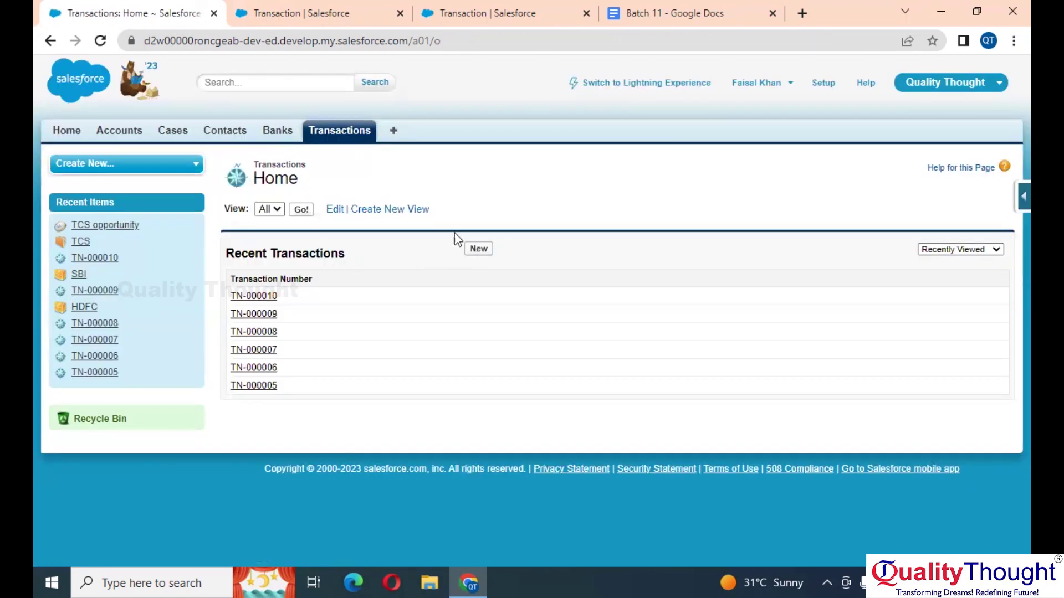
Step: Bring up the Transaction page layout assignment table in edit mode
left_click(509, 7)
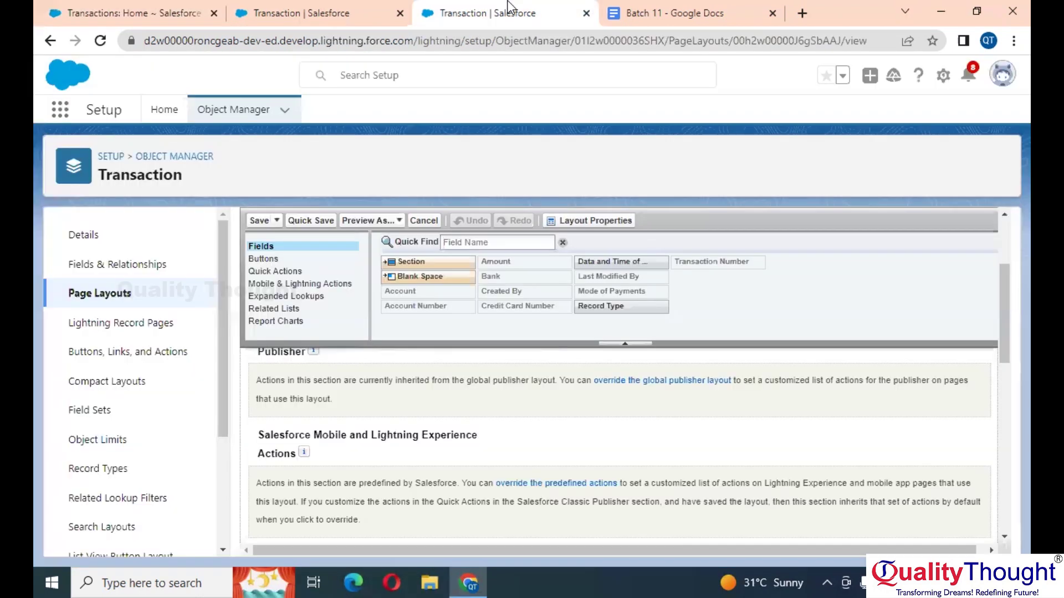
scroll(451, 408, "down", 1)
left_click(348, 7)
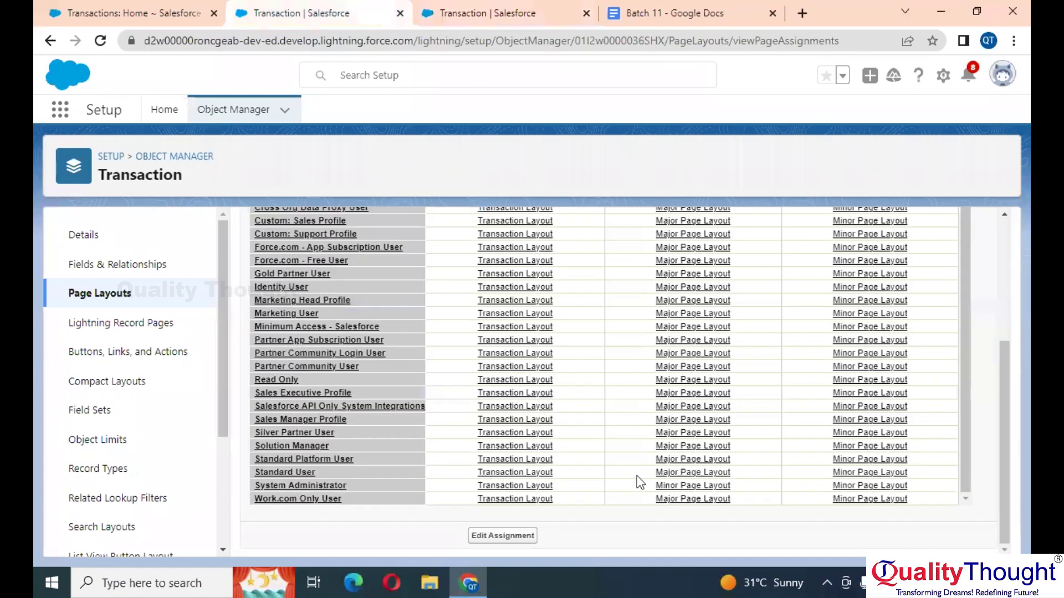
scroll(637, 488, "up", 1)
scroll(635, 483, "down", 1)
left_click(518, 537)
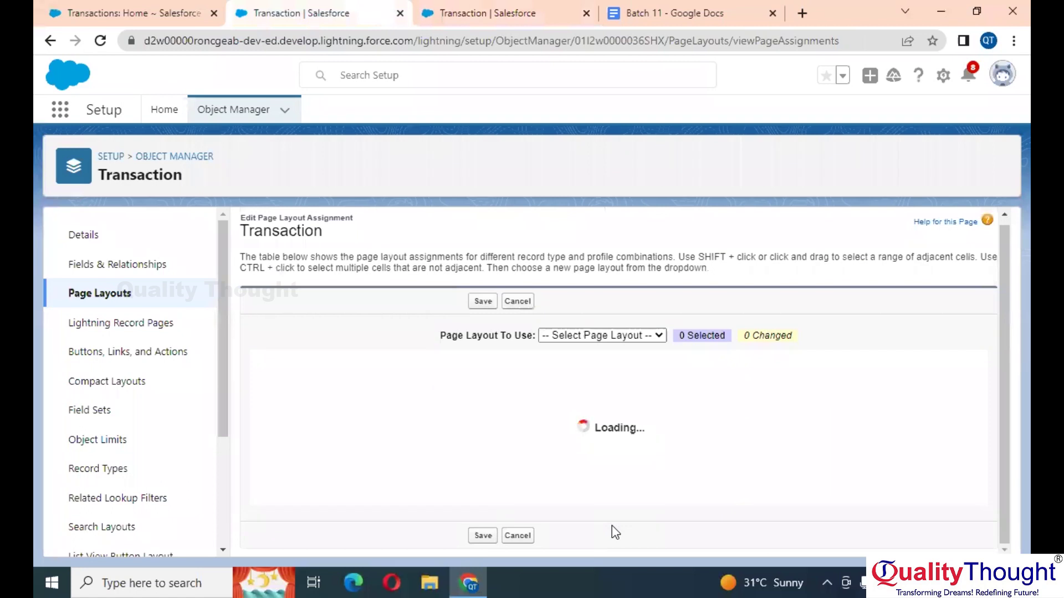
Step: Set System Administrator's Major record type to Major Page Layout and save the assignment
scroll(662, 483, "down", 4)
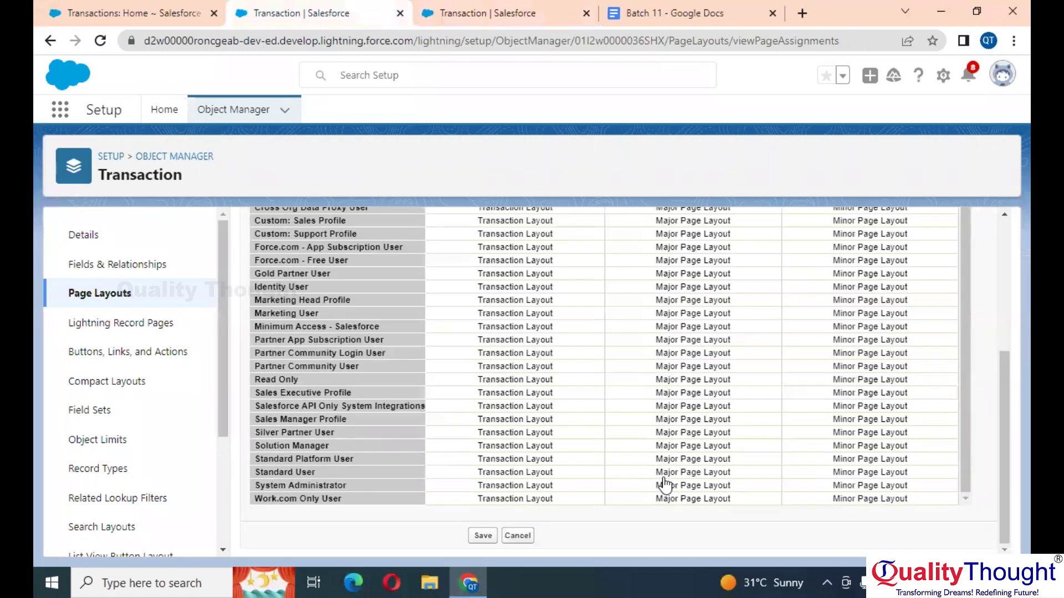
left_click(749, 486)
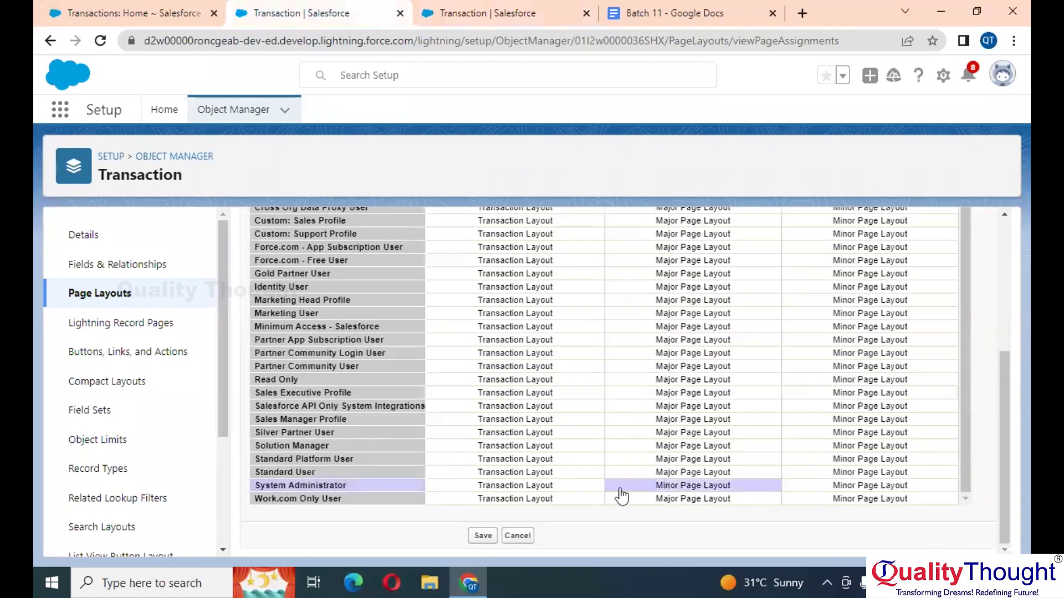
scroll(653, 388, "up", 2)
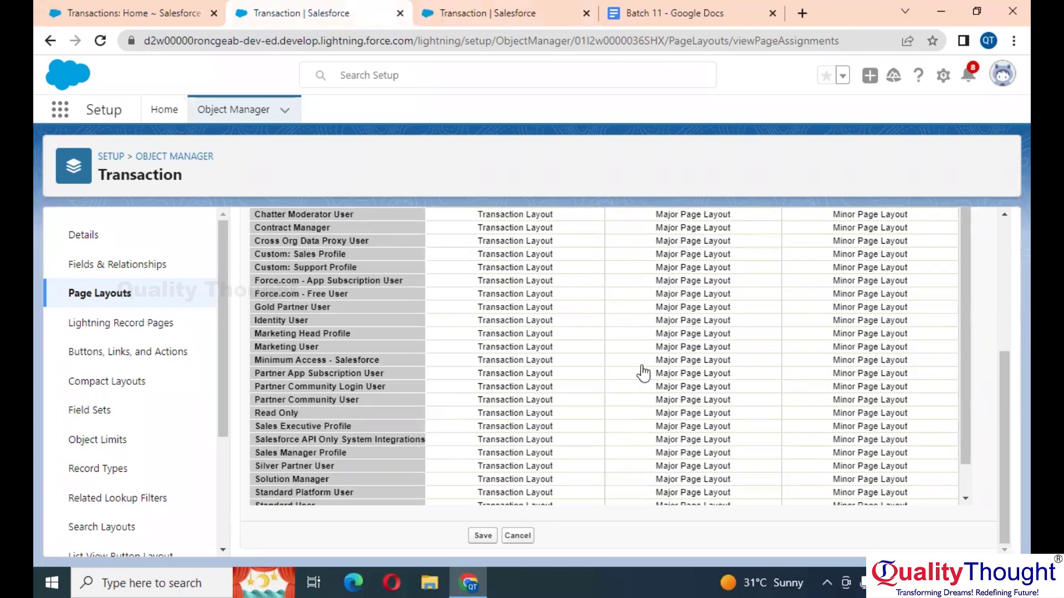
scroll(622, 321, "up", 5)
left_click(587, 340)
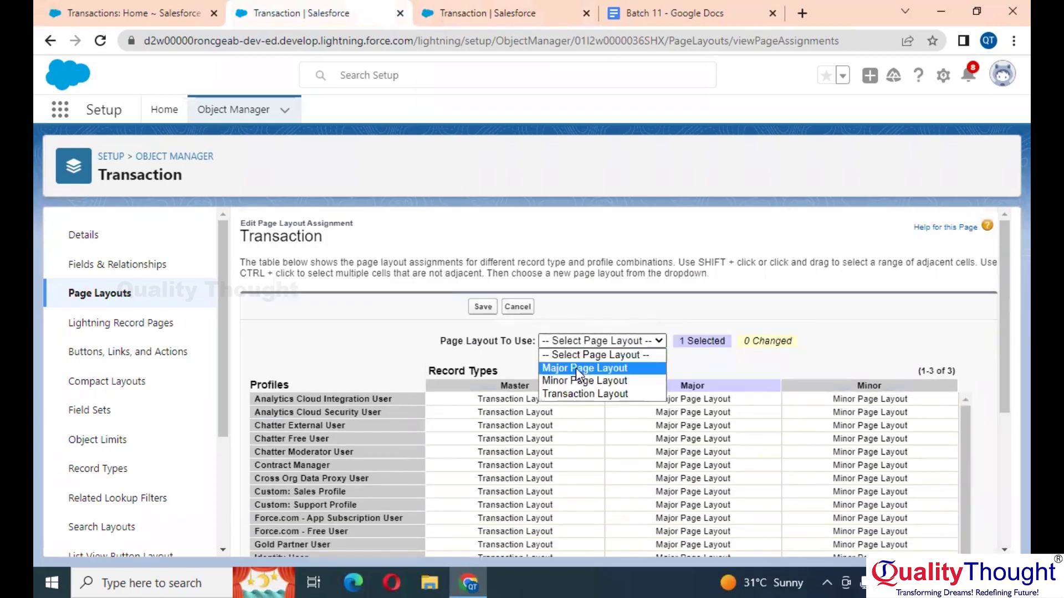
left_click(610, 369)
left_click(483, 314)
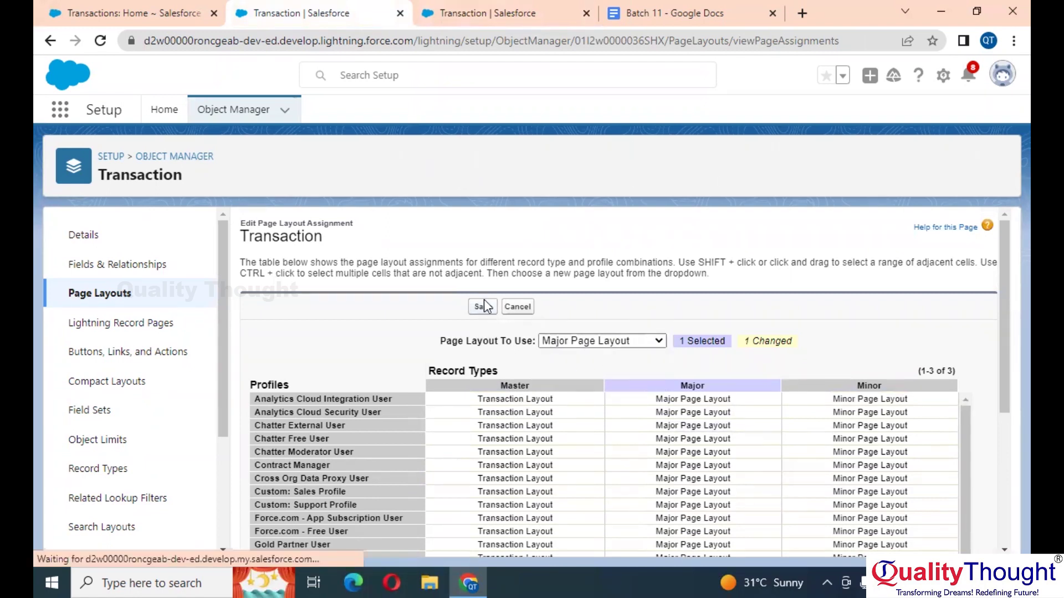
left_click(483, 306)
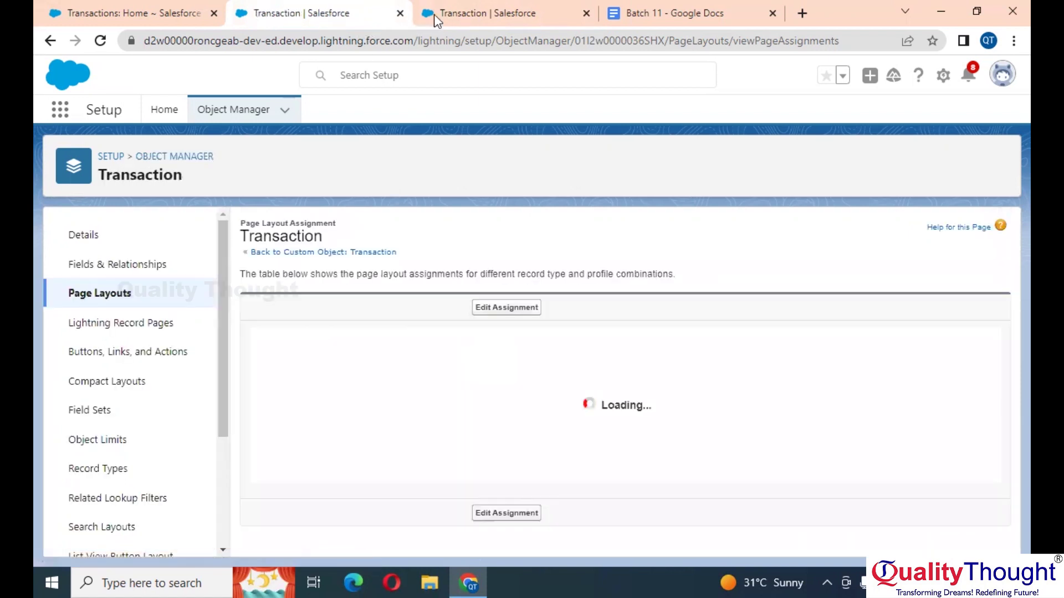
left_click(480, 1)
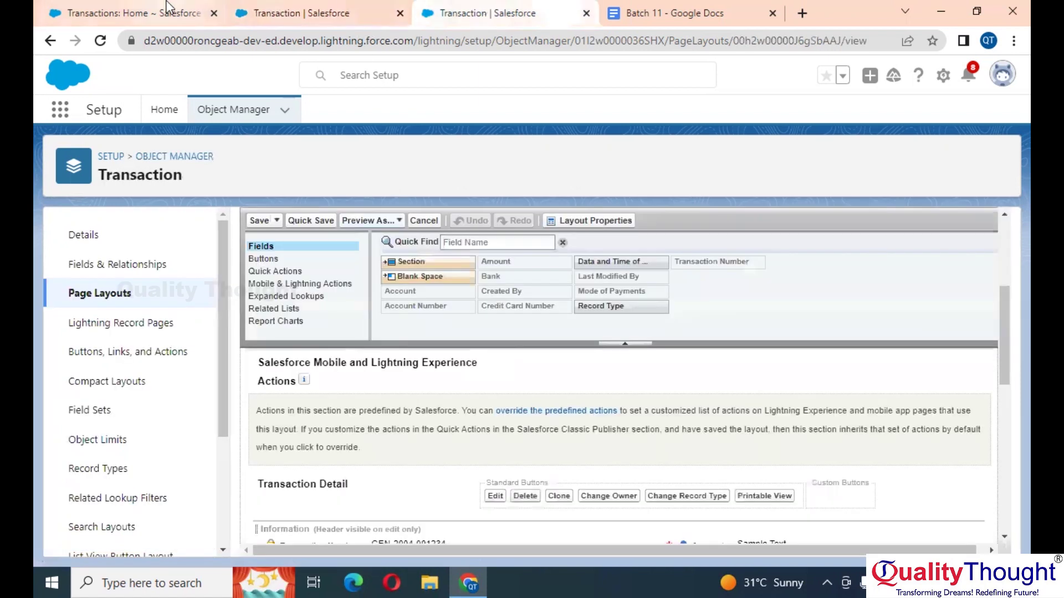
Step: Reload the Transactions home and start a new Transaction with the chosen record type
left_click(166, 11)
left_click(100, 48)
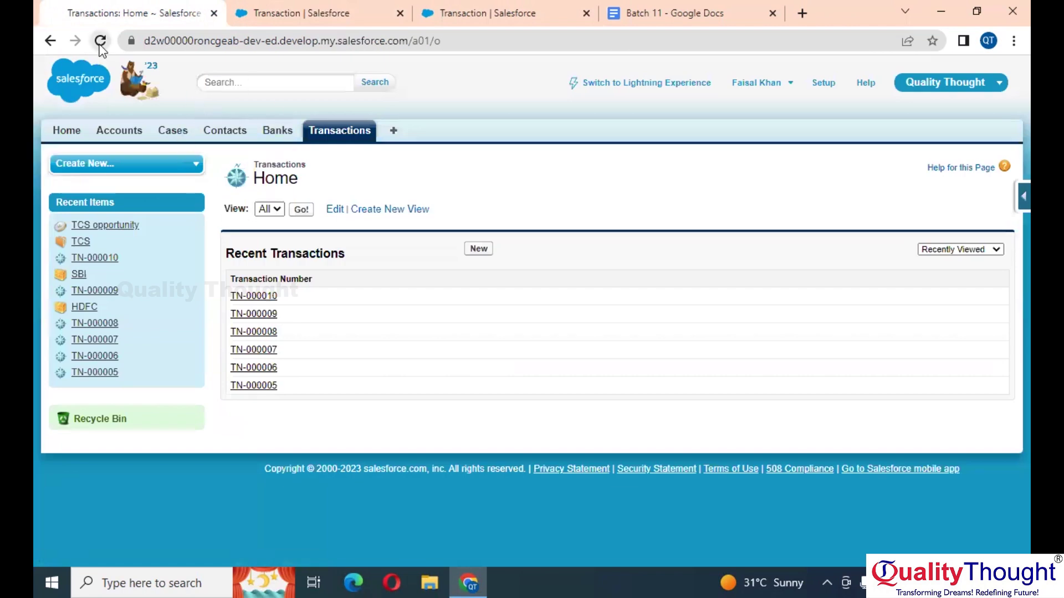
left_click(477, 250)
left_click(486, 313)
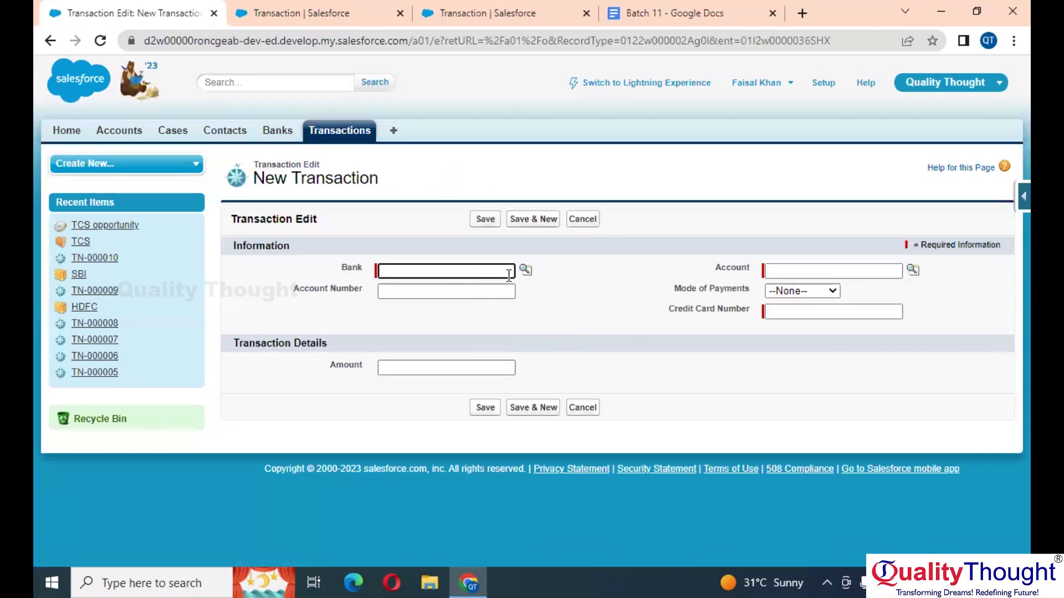
Step: Fill in Bank HDFC, Account Tech M and a credit card number, then save
left_click(525, 271)
left_click(284, 339)
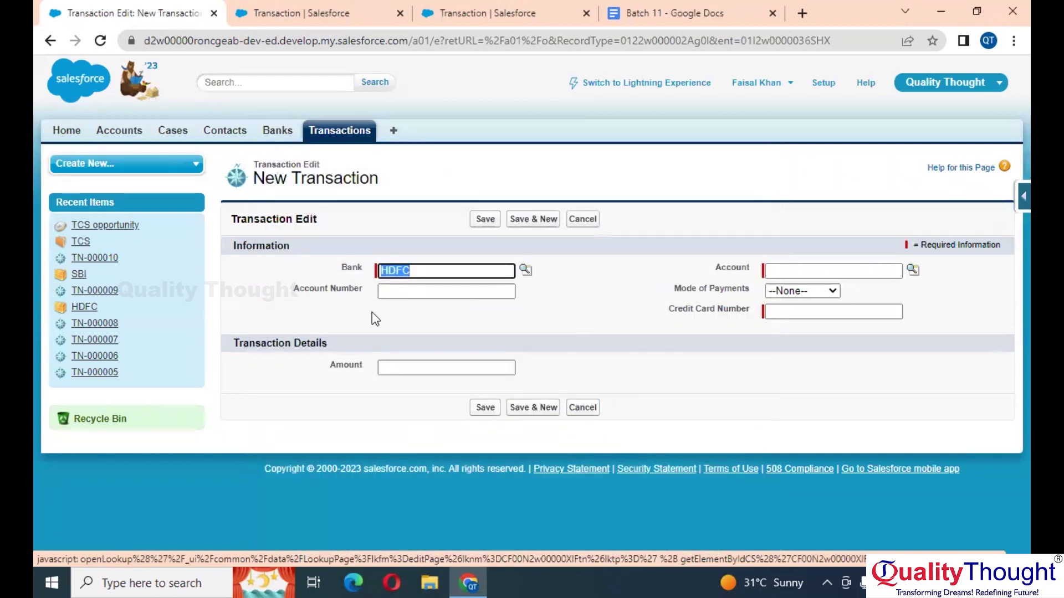
left_click(912, 271)
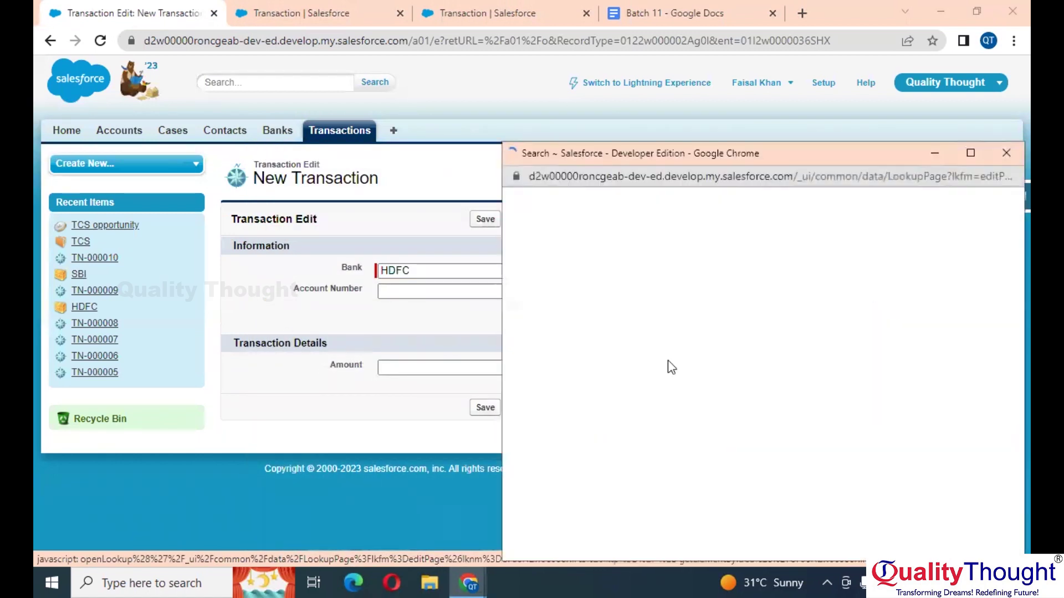
left_click(524, 412)
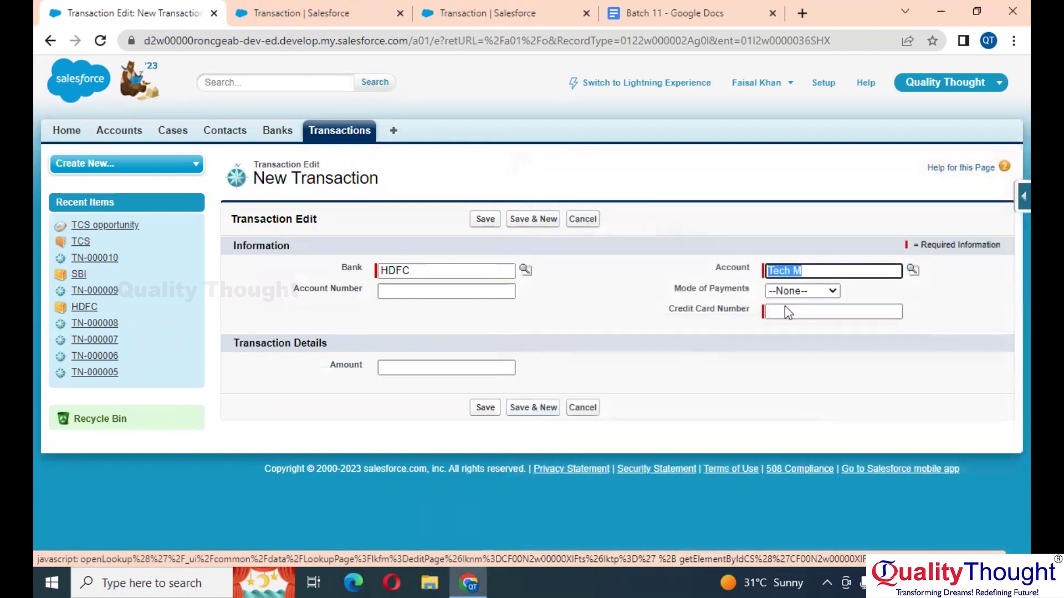
left_click(843, 311)
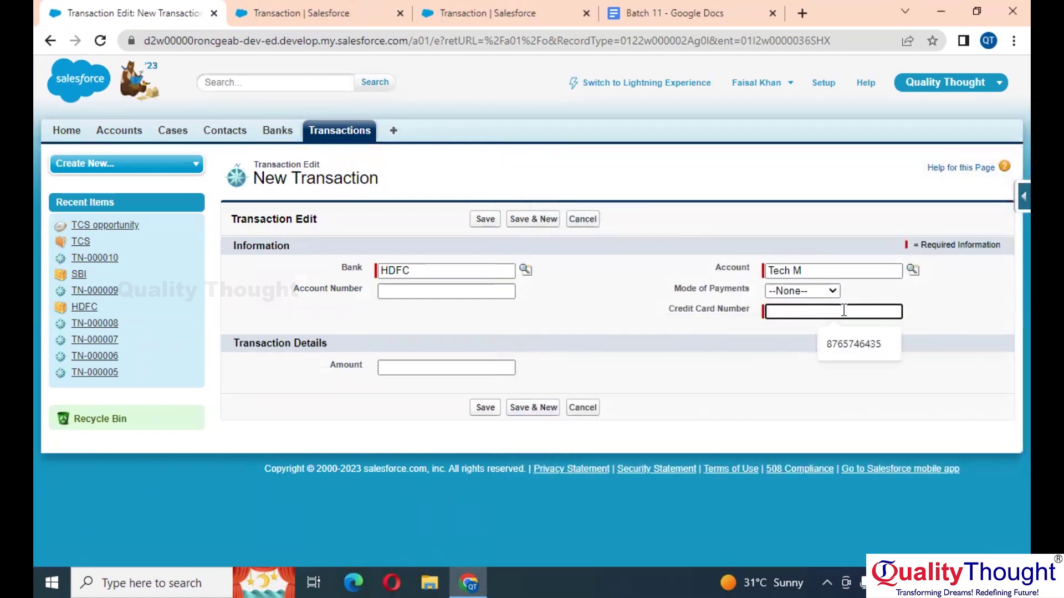
left_click(485, 219)
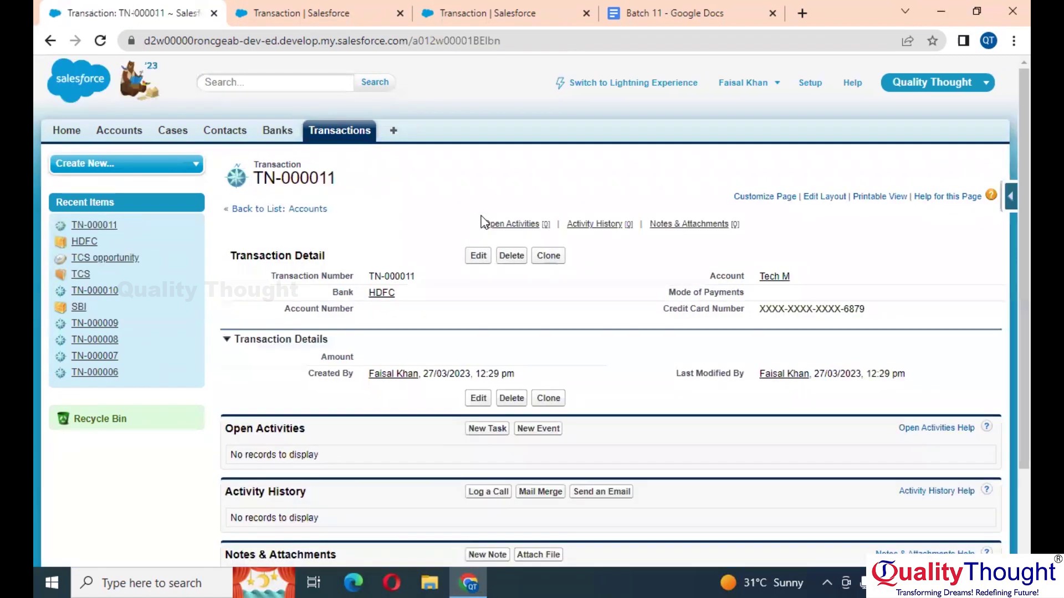
Step: Review TN-000011 from Recent Transactions, then start another new Transaction from the home list
left_click(353, 138)
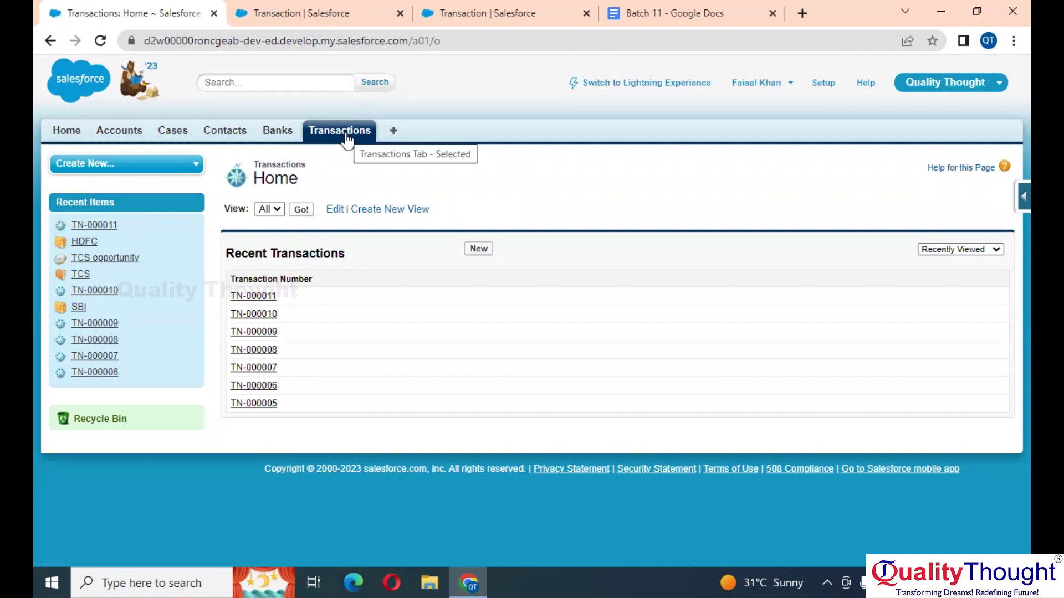
left_click(264, 298)
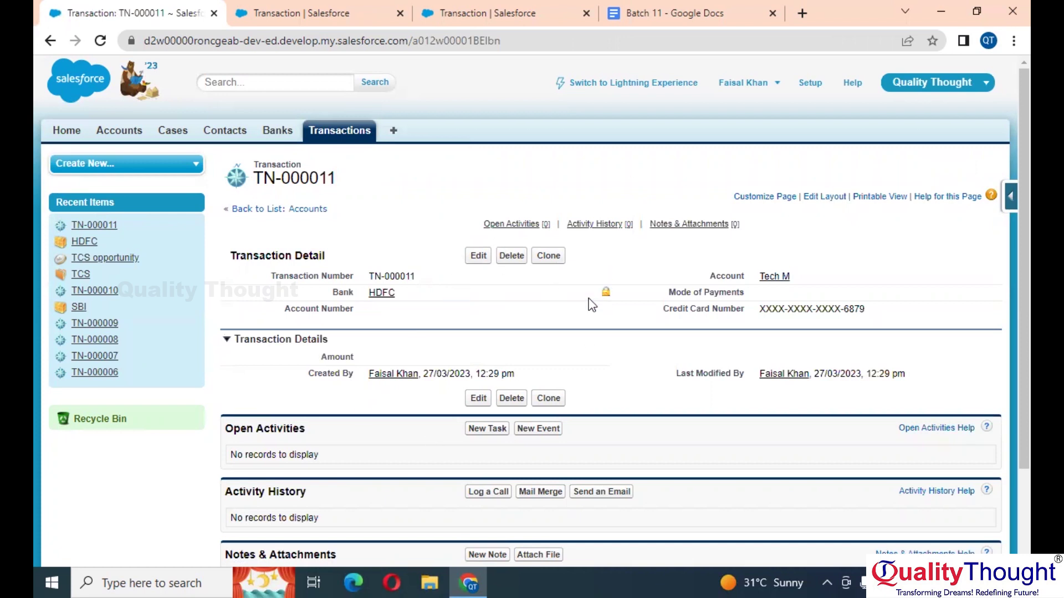
scroll(591, 303, "down", 2)
scroll(591, 302, "up", 2)
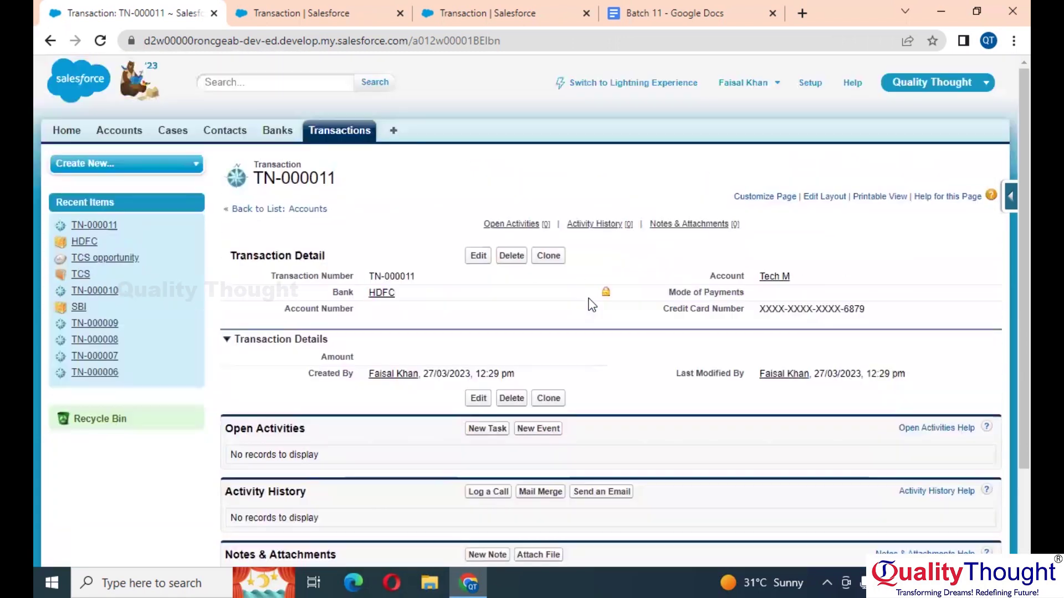
left_click(334, 131)
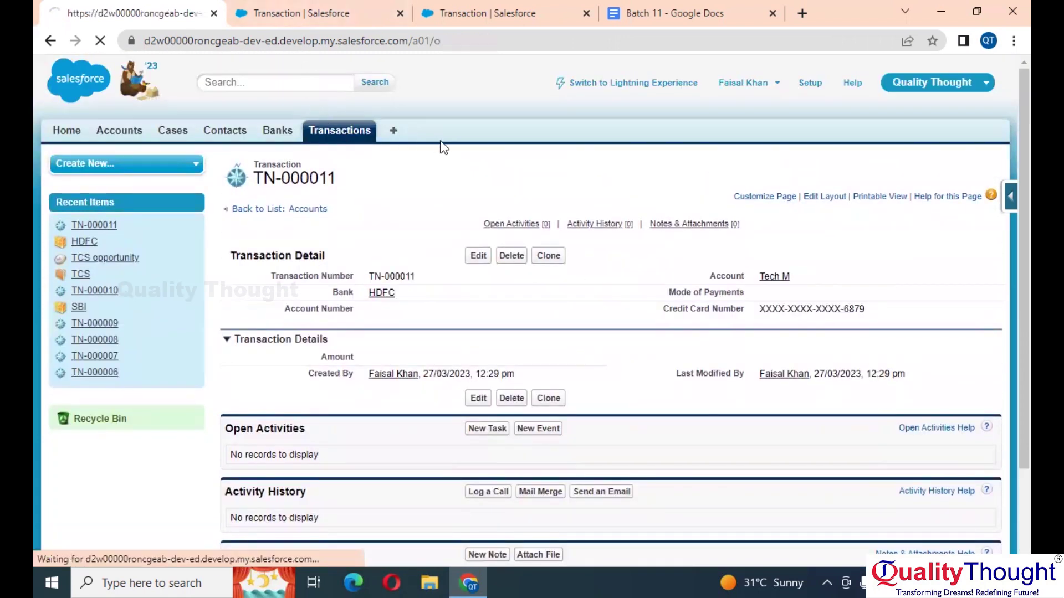
left_click(478, 248)
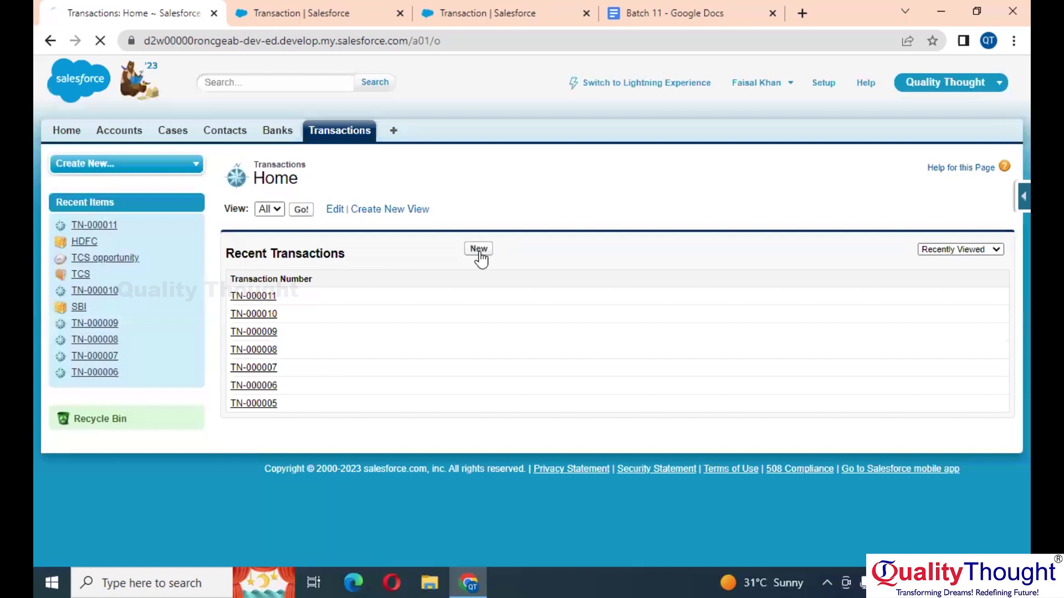
Step: Create a Minor Transaction with Bank SBI and Account TCS, save it, and return home
left_click(394, 299)
left_click(492, 312)
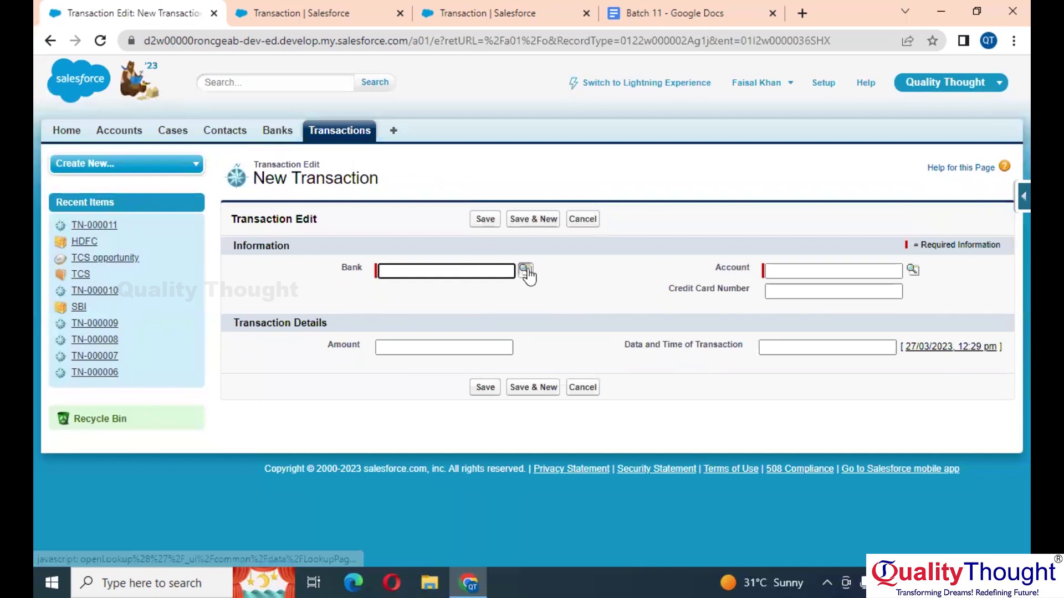
left_click(526, 269)
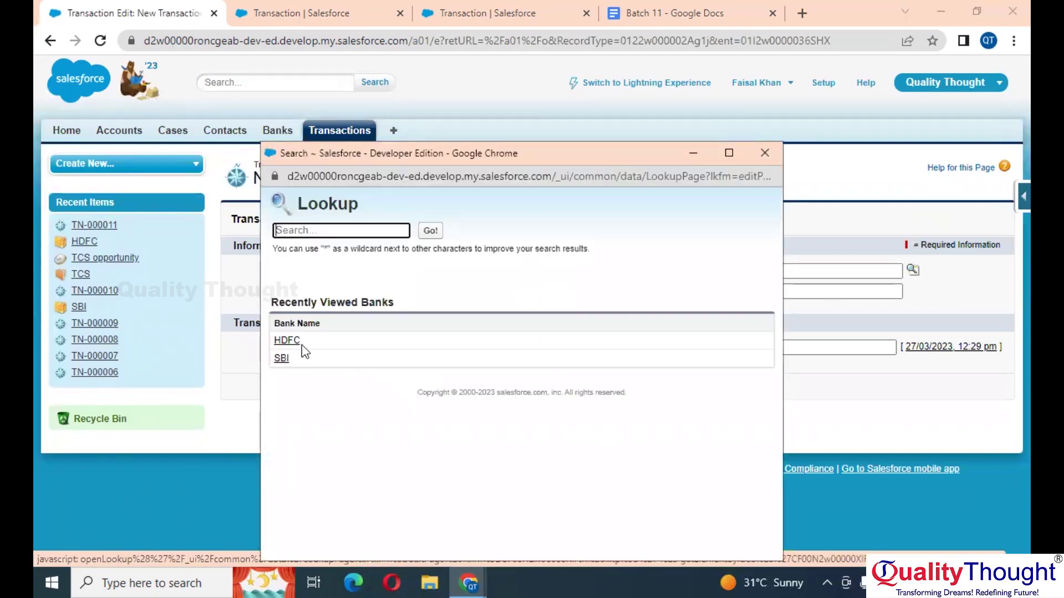
left_click(280, 358)
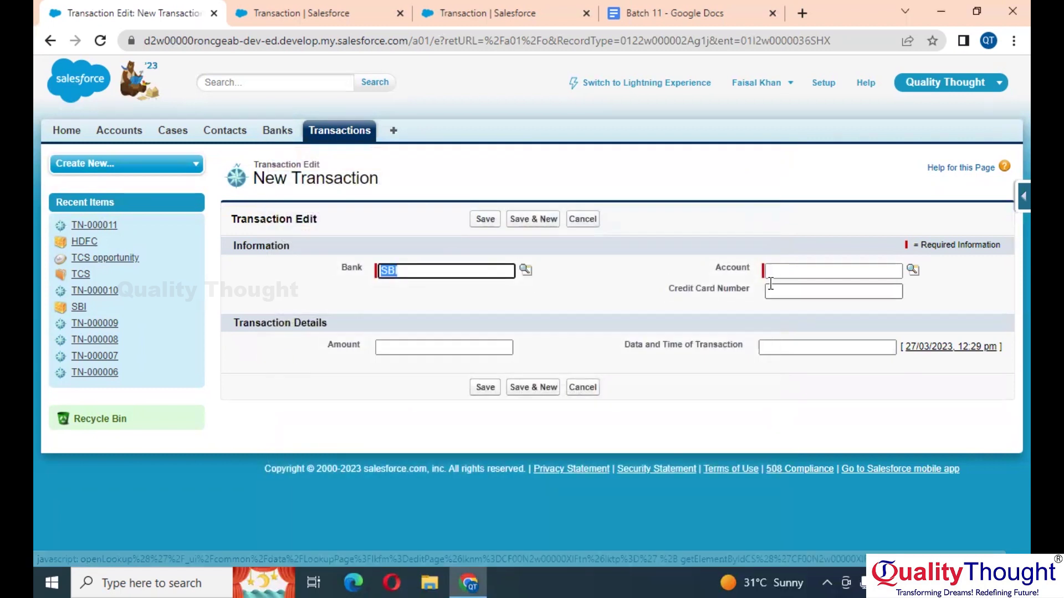
left_click(912, 270)
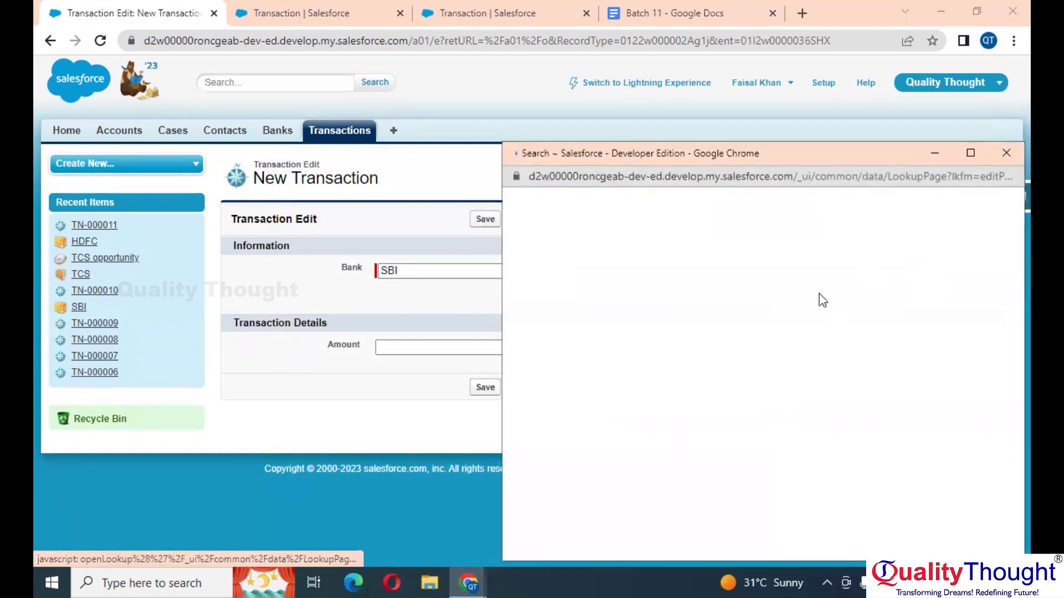
left_click(528, 393)
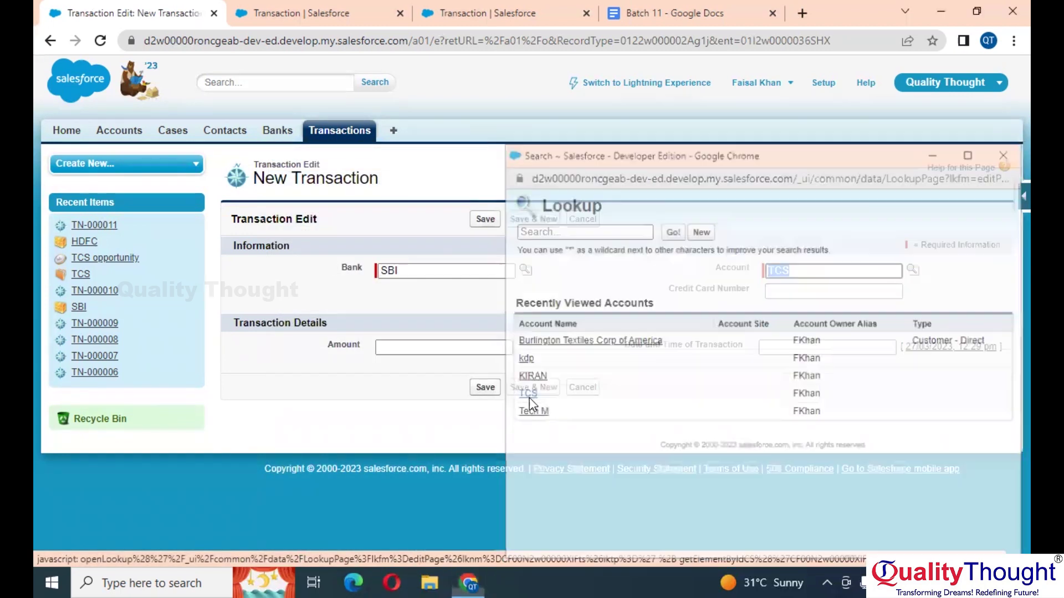
left_click(484, 220)
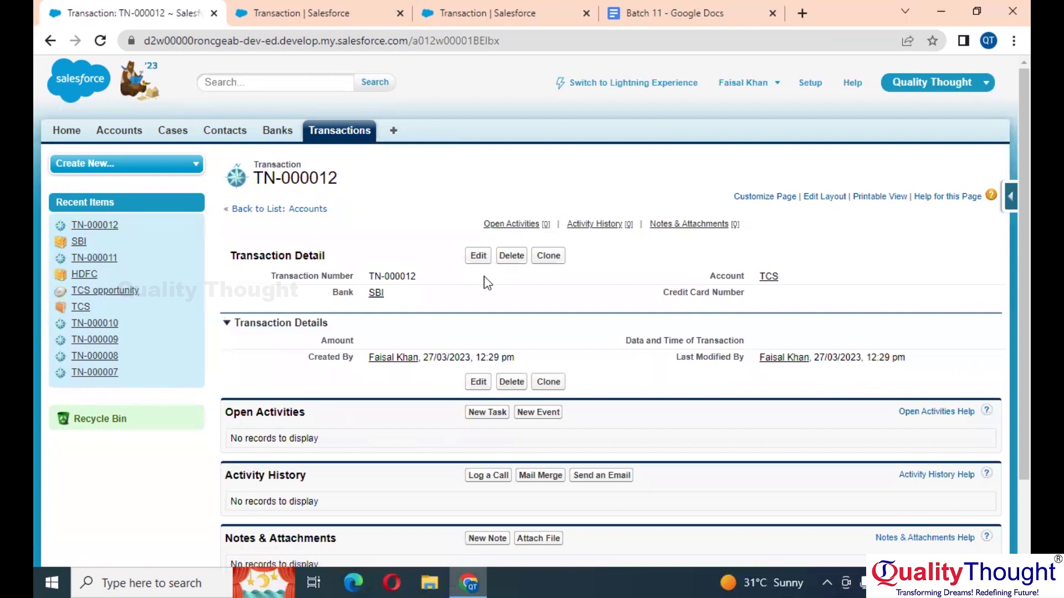
scroll(546, 381, "down", 2)
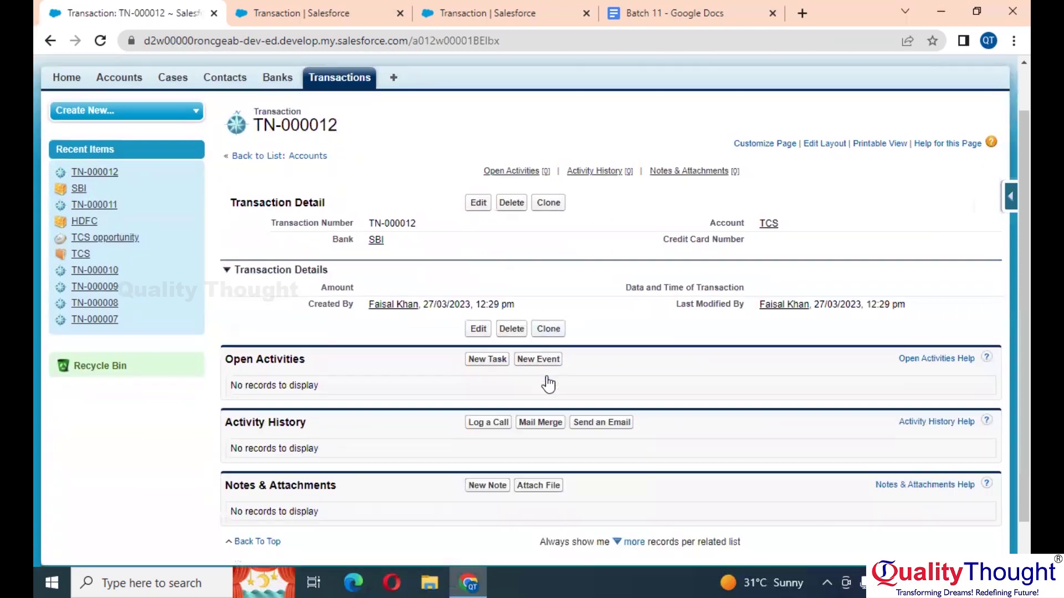
scroll(547, 382, "up", 2)
left_click(334, 133)
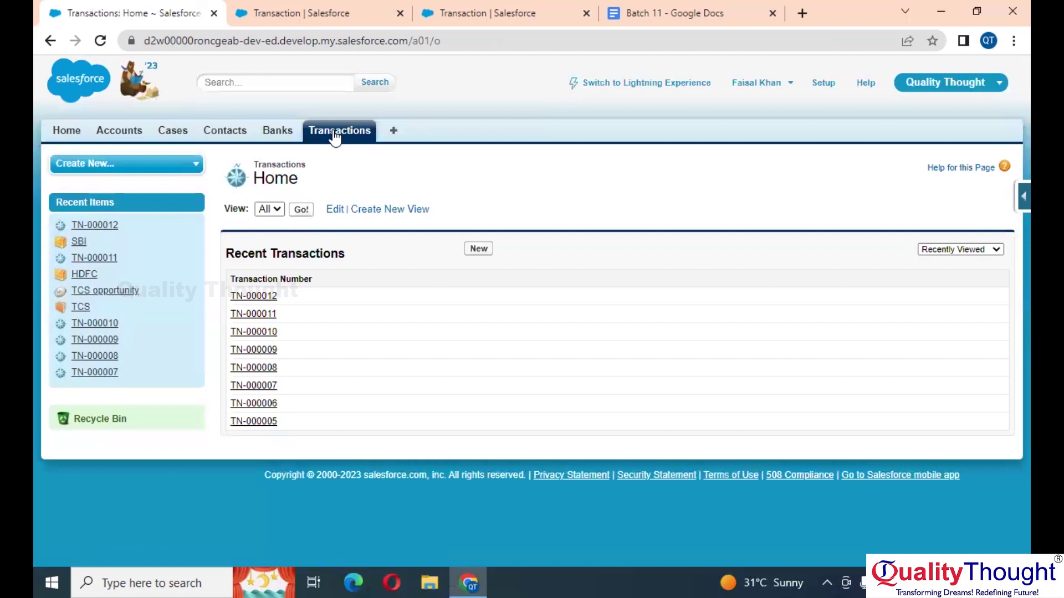
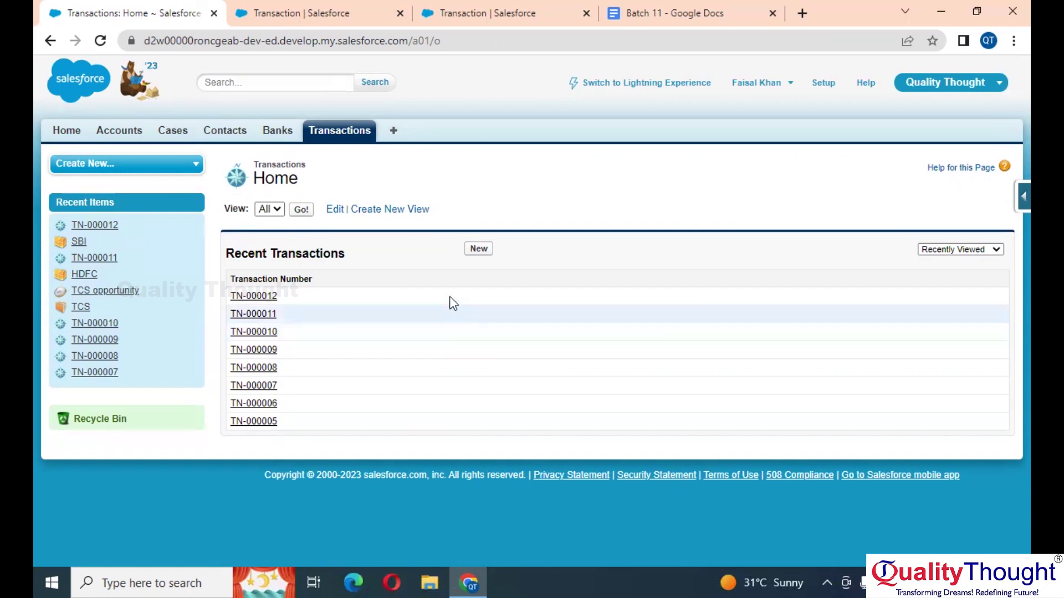
Step: Start a new Transactions list view named 'Major Records'
left_click(394, 214)
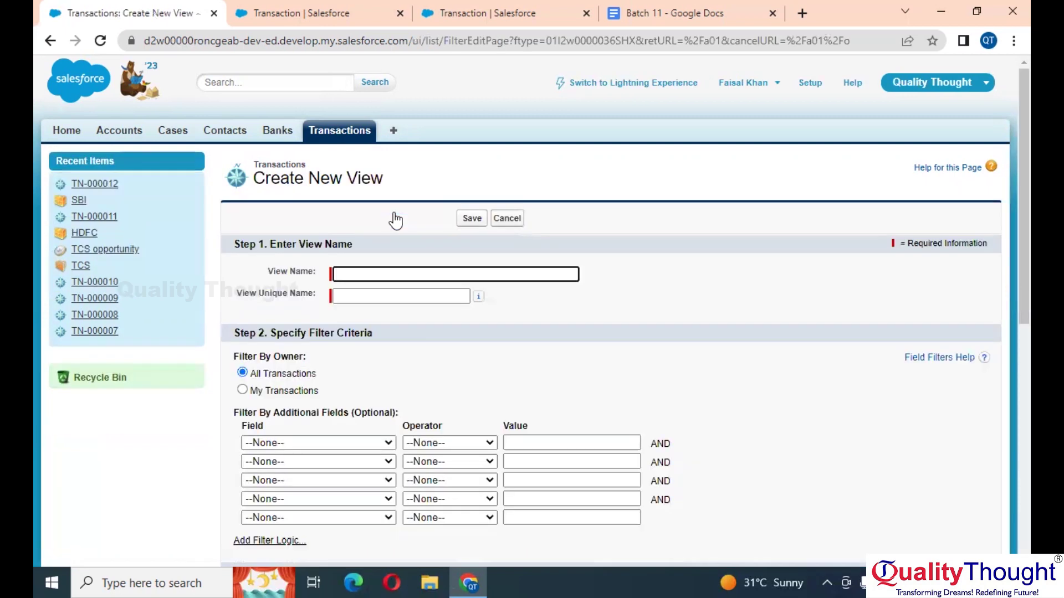
scroll(394, 219, "down", 1)
scroll(453, 216, "up", 1)
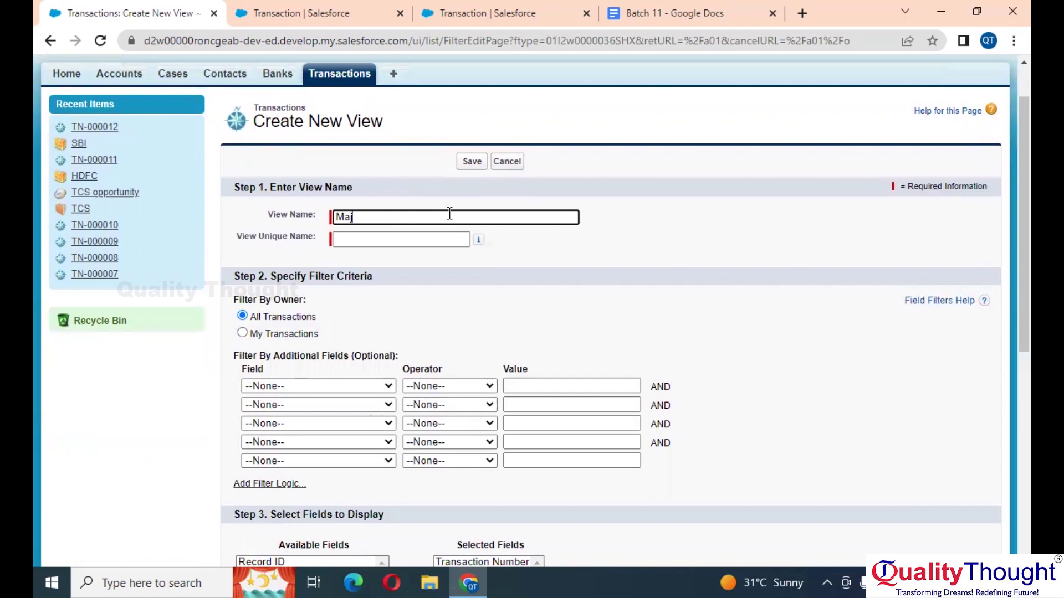
type("Major Records")
key("Tab")
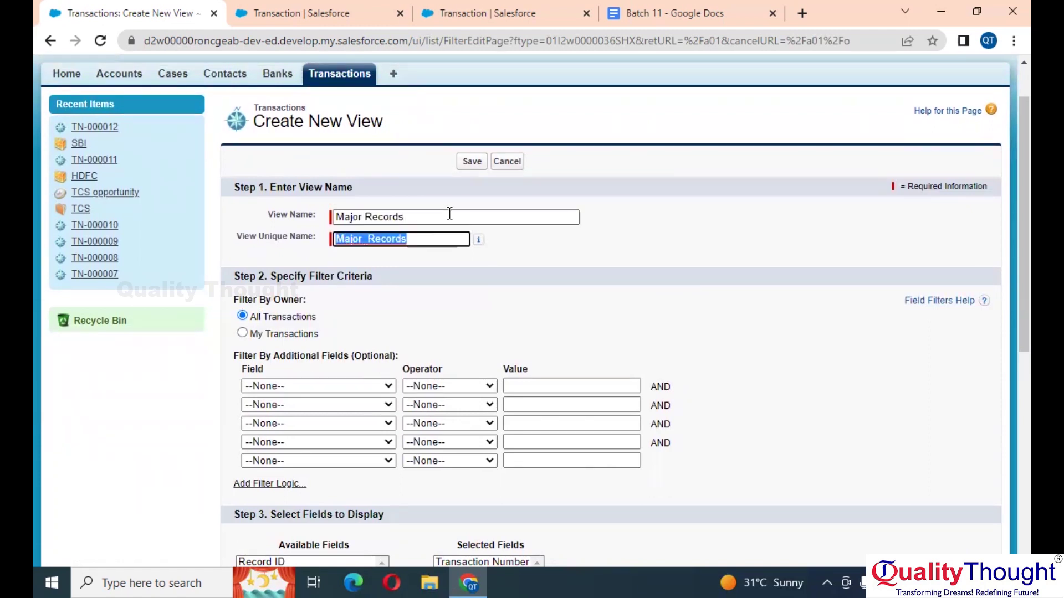
scroll(450, 215, "down", 2)
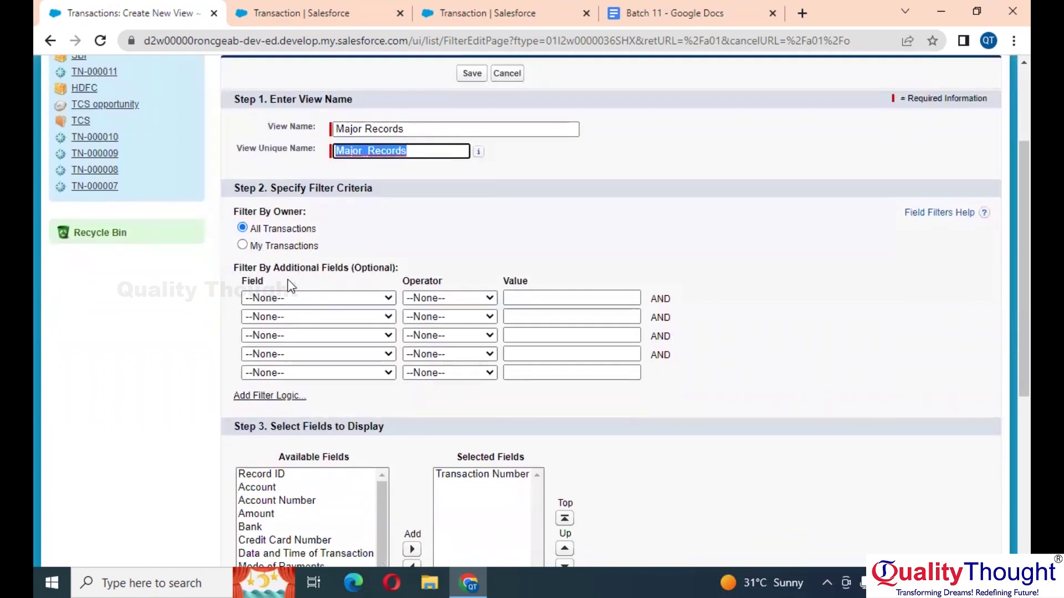
Step: Filter the view on Record Type equals Major and save it
left_click(347, 302)
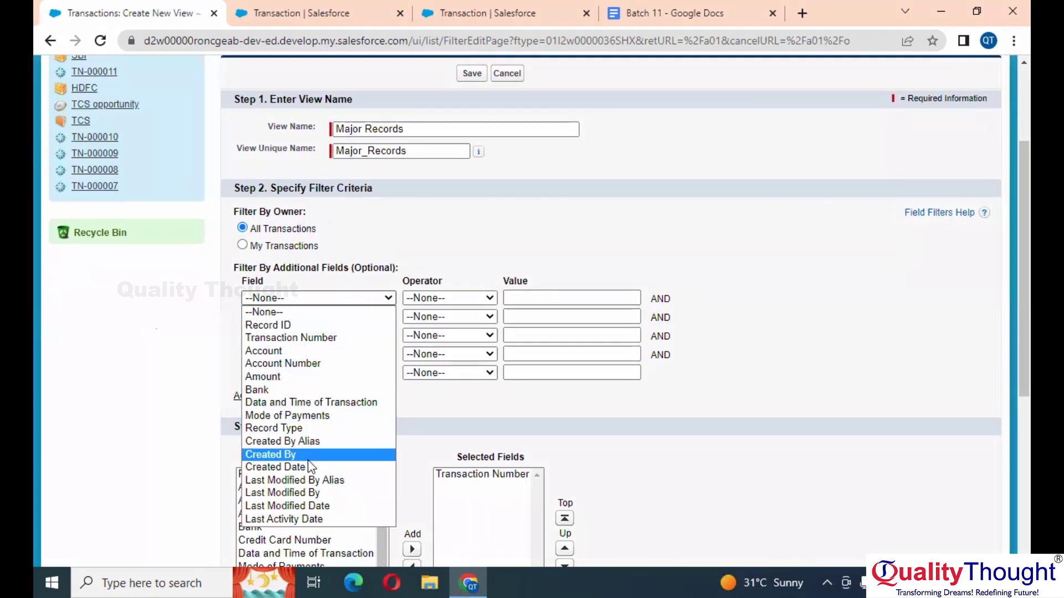
left_click(311, 430)
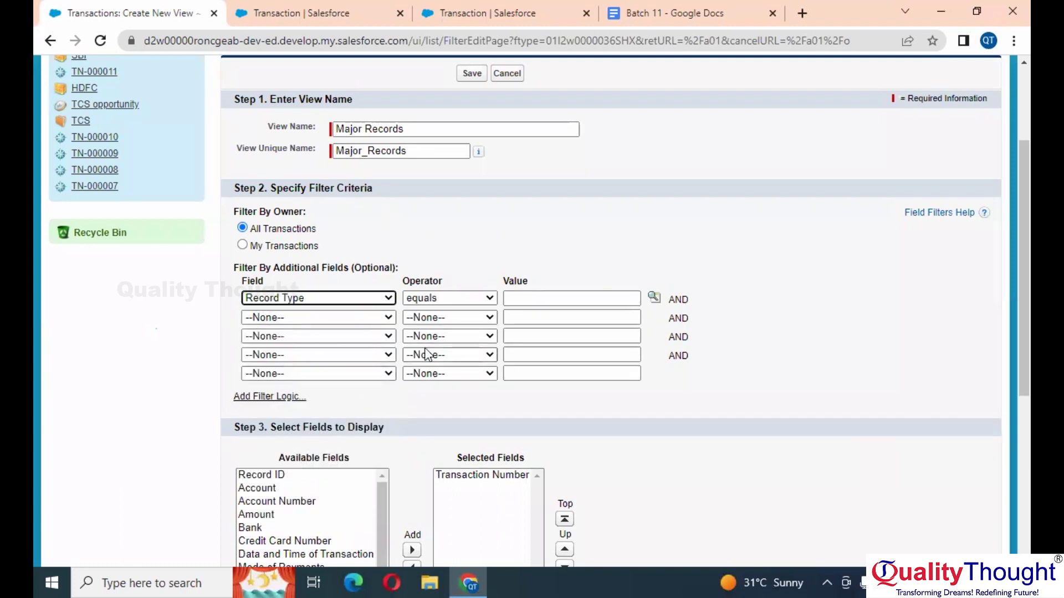
left_click(653, 297)
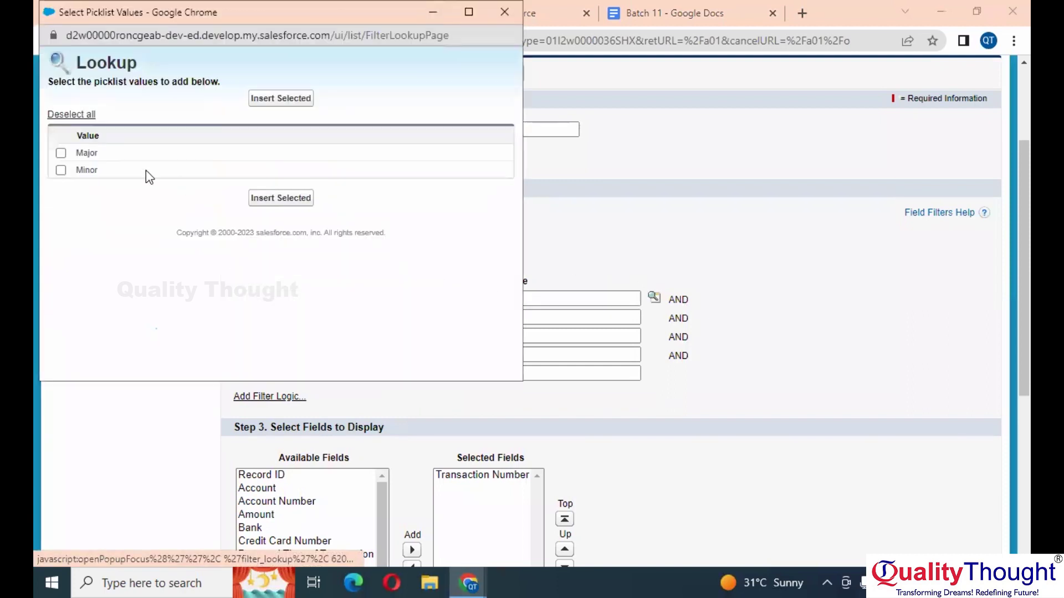
left_click(61, 153)
left_click(279, 200)
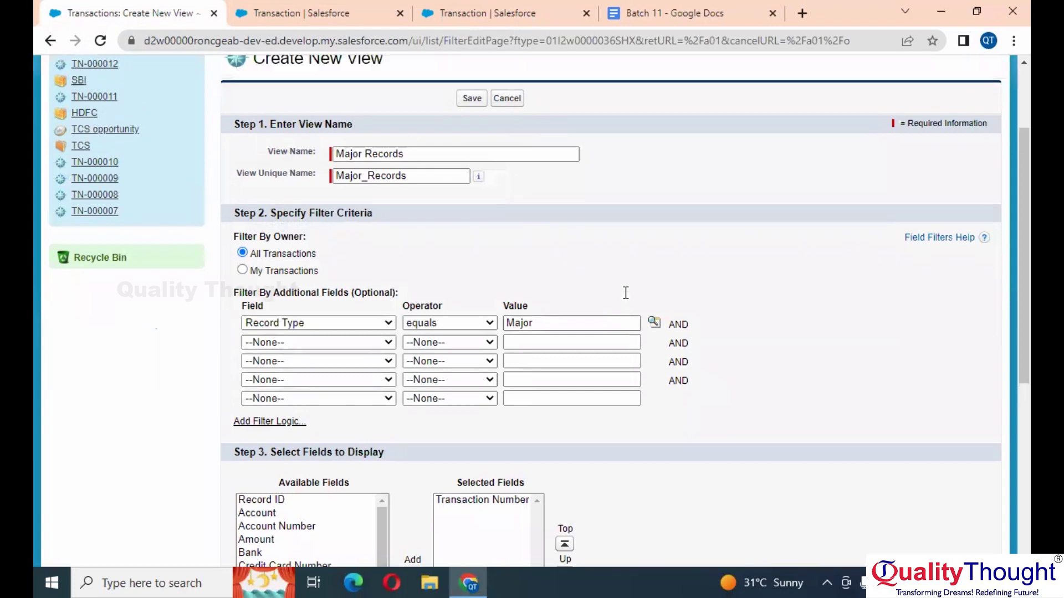
scroll(625, 291, "down", 2)
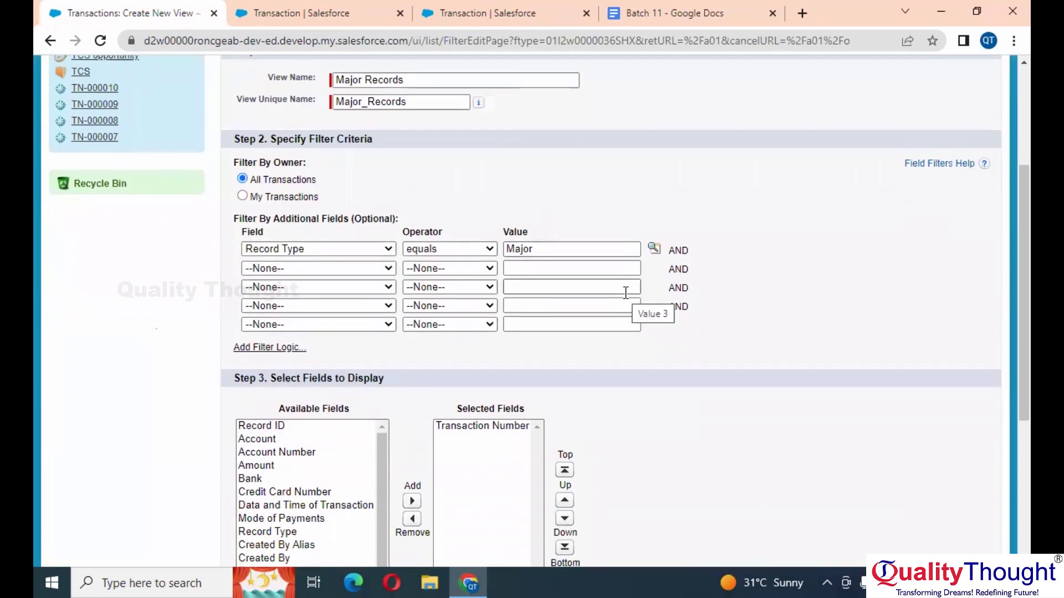
scroll(625, 293, "up", 4)
left_click(471, 219)
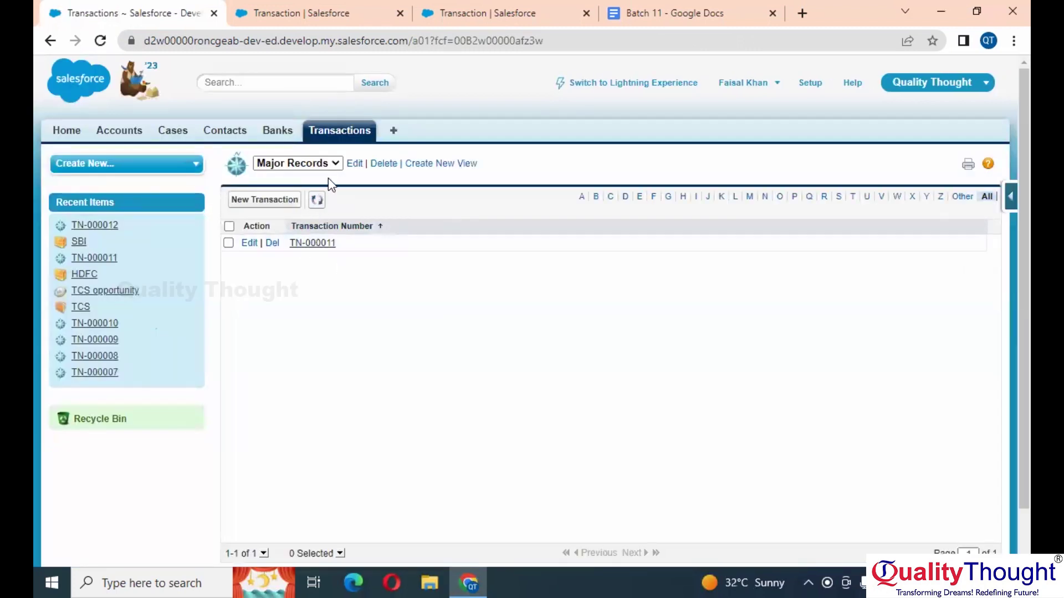
Step: Create the 'Minor Records' view filtered on Record Type equals Minor and save it
left_click(456, 164)
left_click(435, 272)
type("Minor Re")
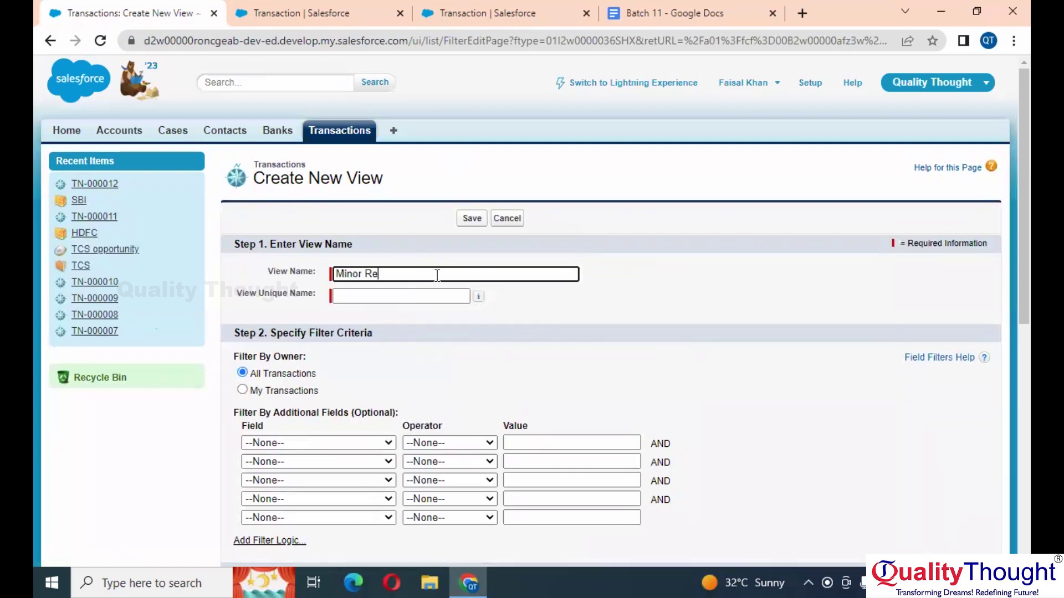
key("Tab")
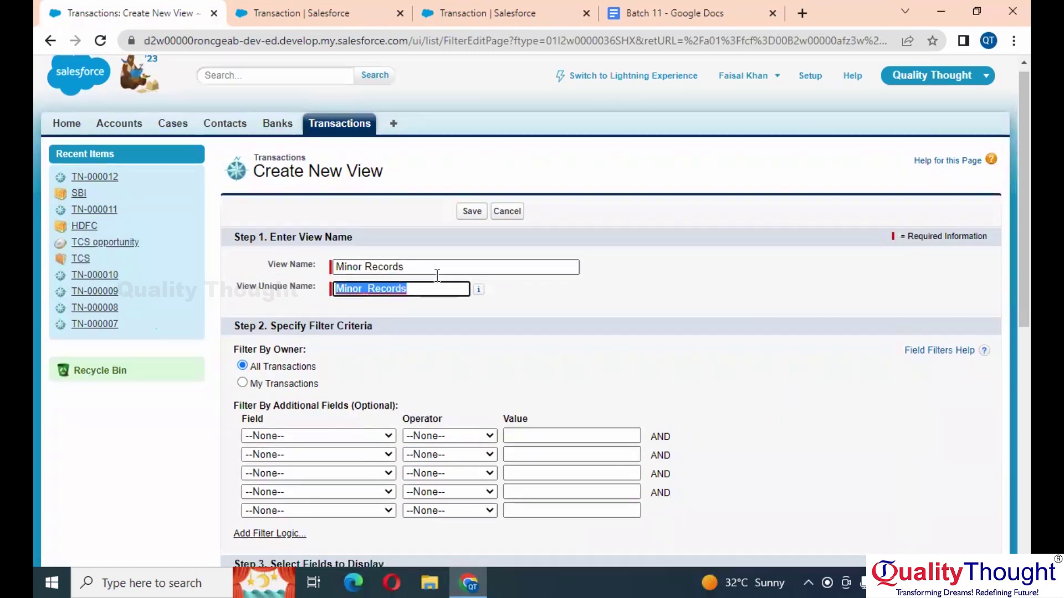
scroll(353, 323, "down", 2)
left_click(354, 318)
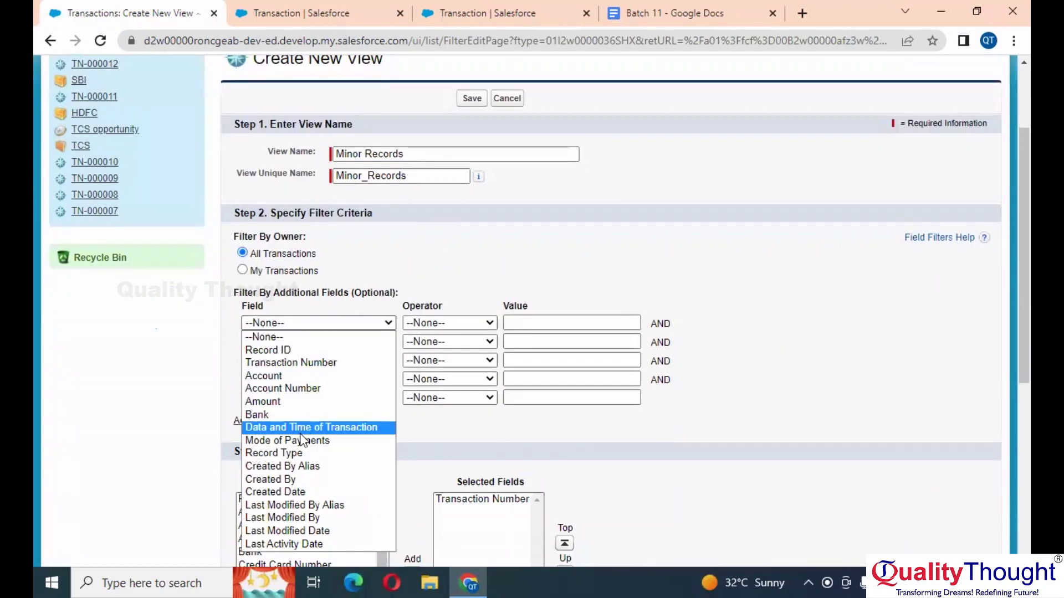
left_click(302, 457)
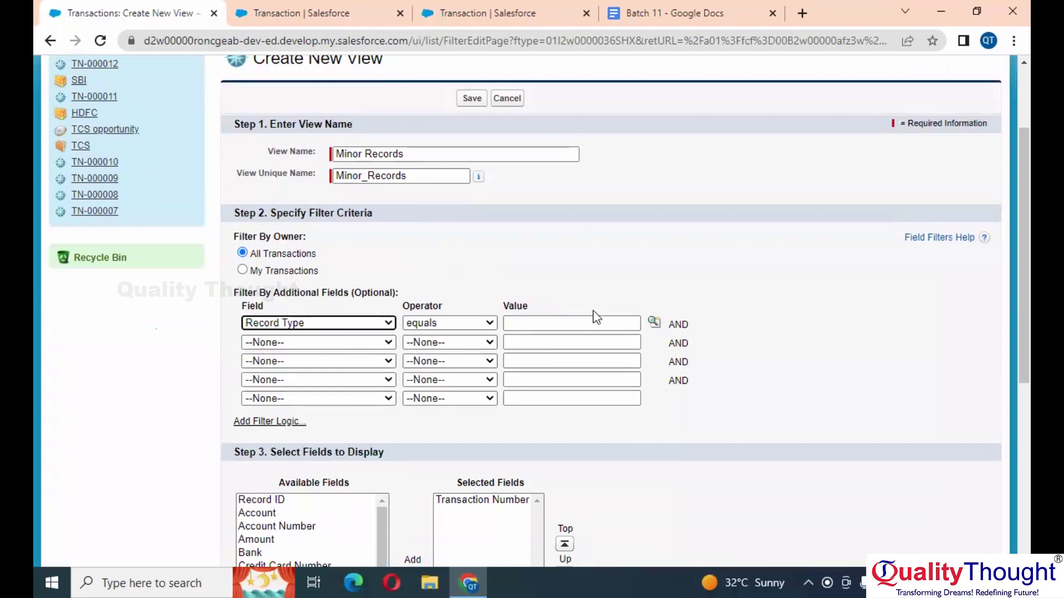
left_click(654, 323)
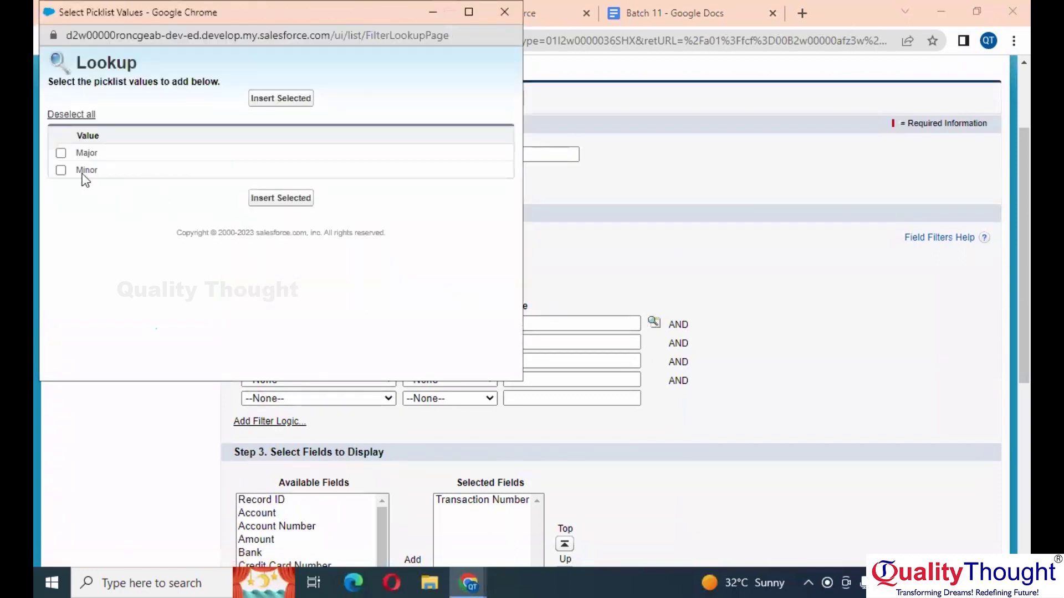
left_click(275, 198)
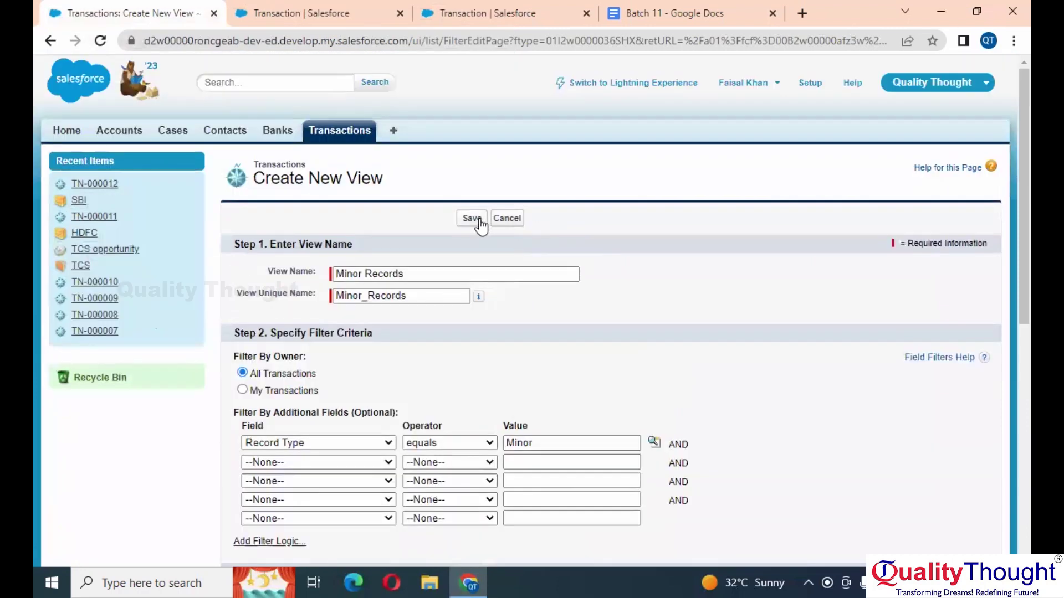
left_click(476, 220)
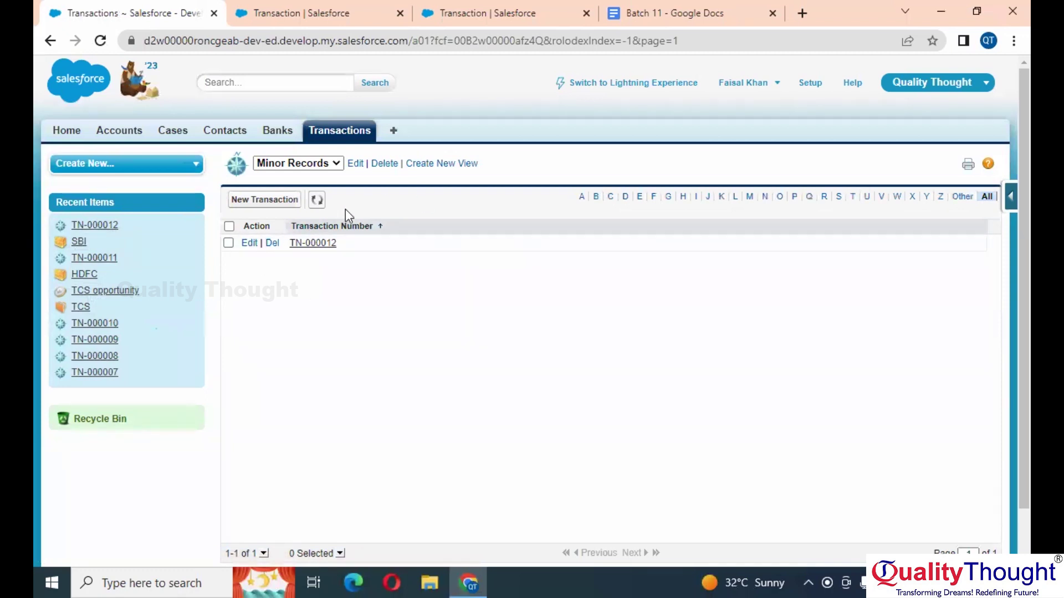
Step: Show the Major Records view (TN-000011), then return to Transactions Home
left_click(319, 164)
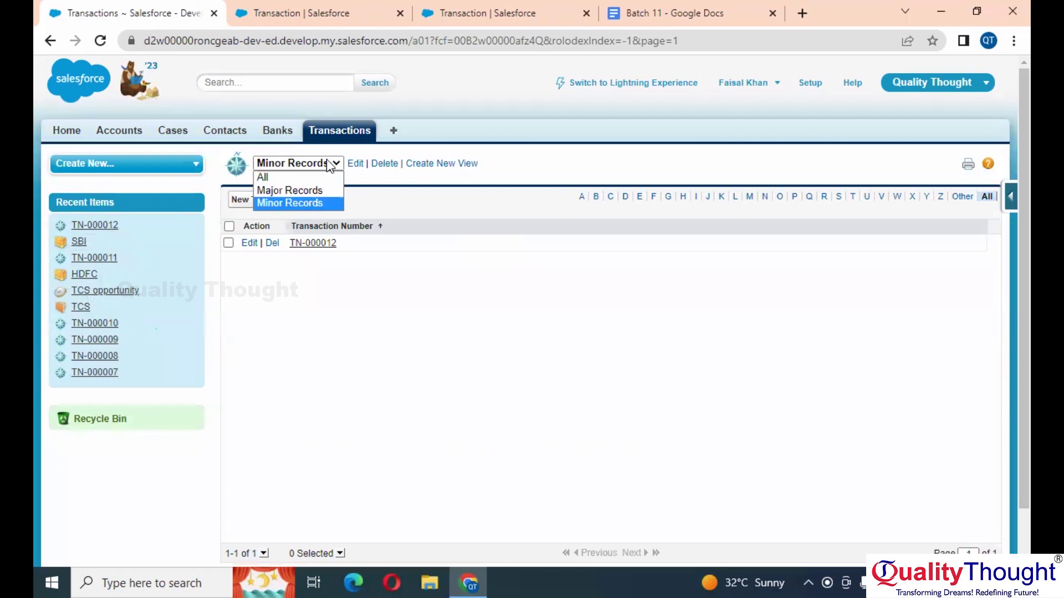
left_click(314, 189)
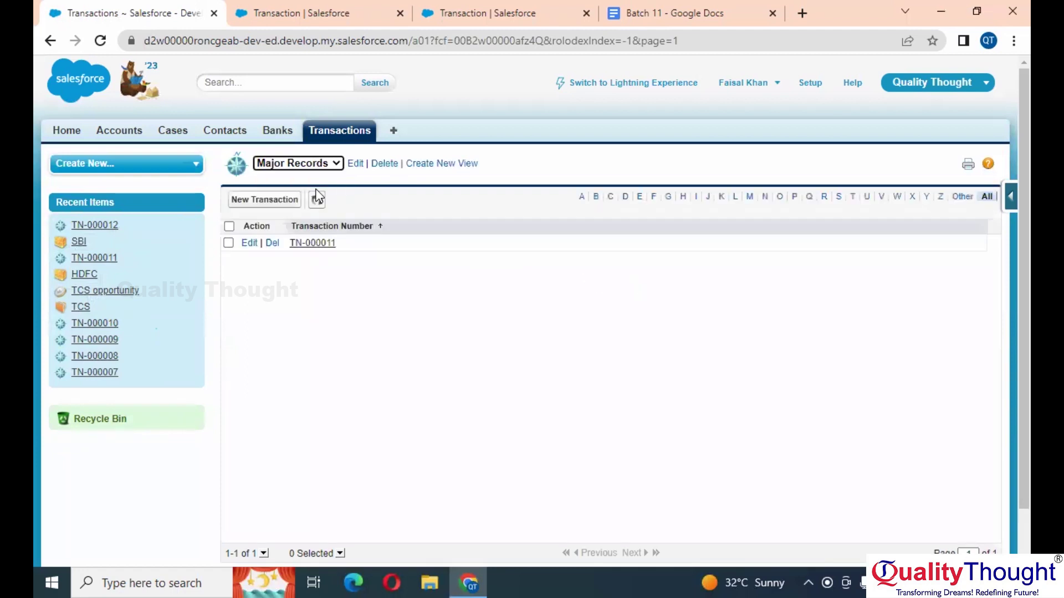
left_click(340, 132)
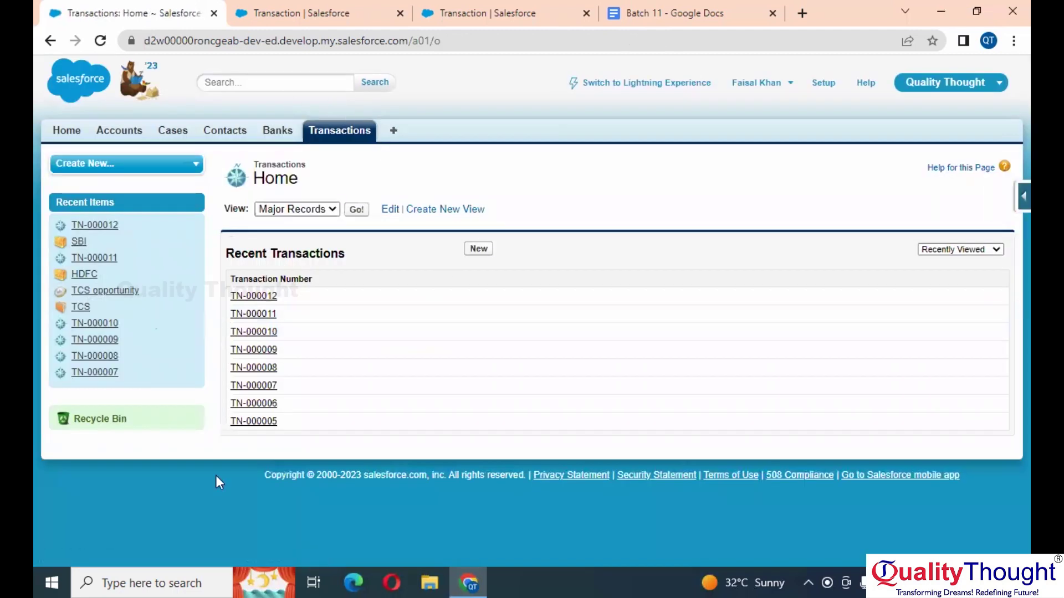
Step: Save Major transaction TN-000013 with Bank SBI, account Burlington Textiles Corp of America and a card number
left_click(480, 249)
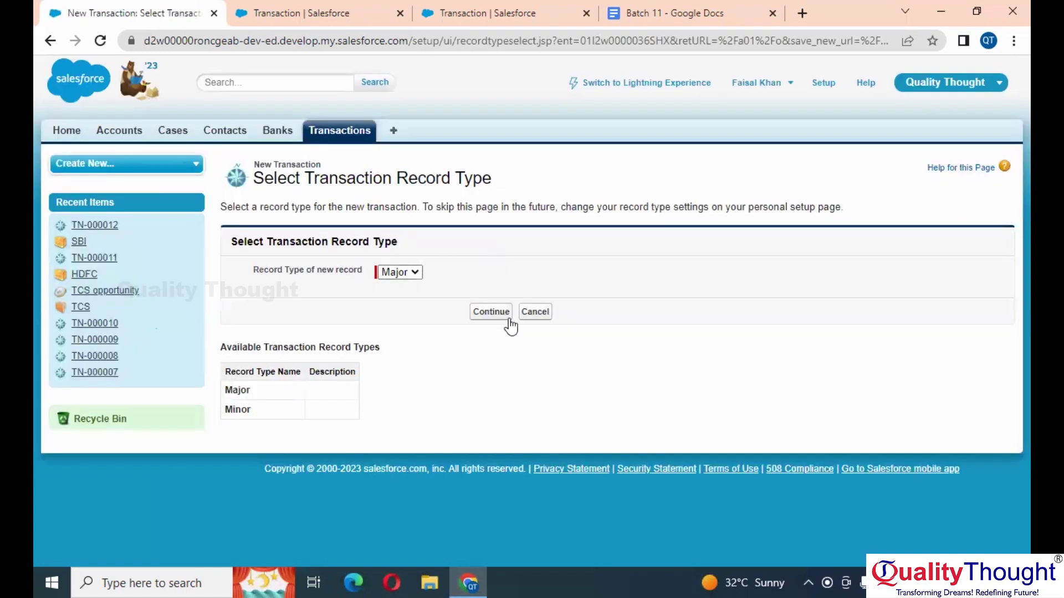
left_click(503, 314)
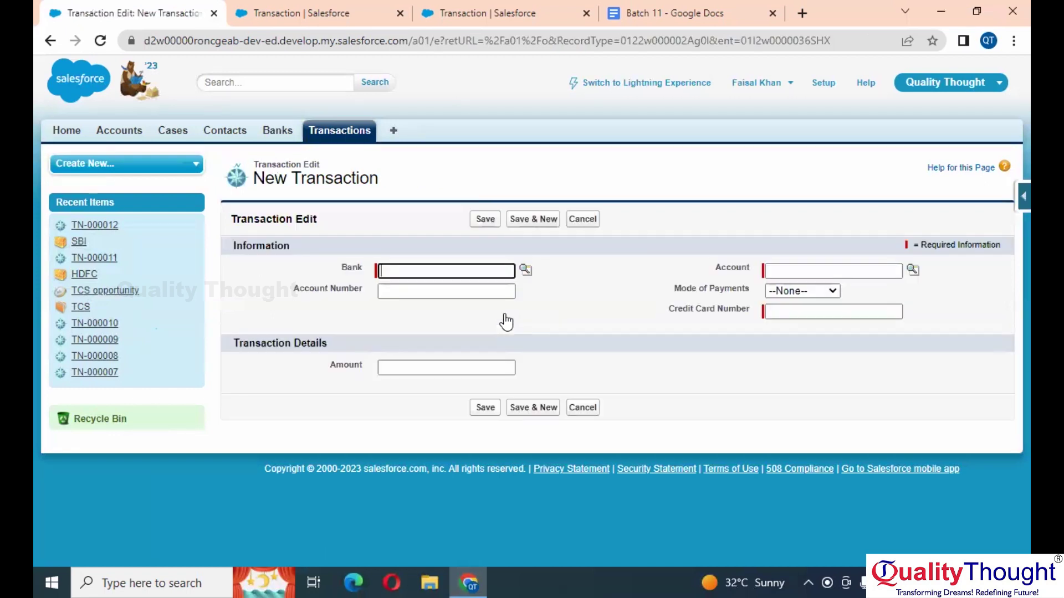
left_click(524, 269)
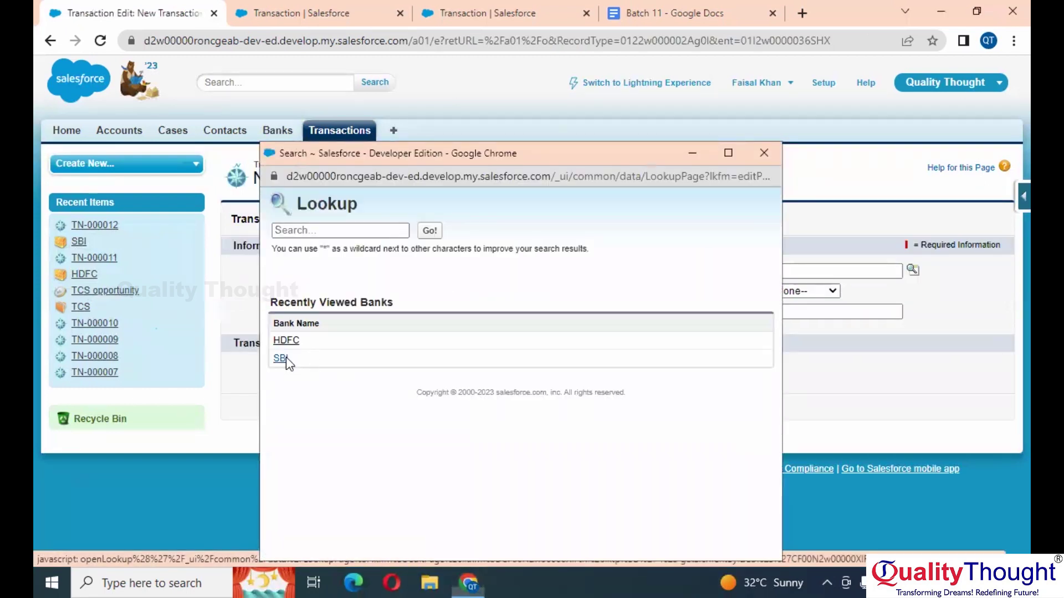
left_click(286, 358)
left_click(913, 270)
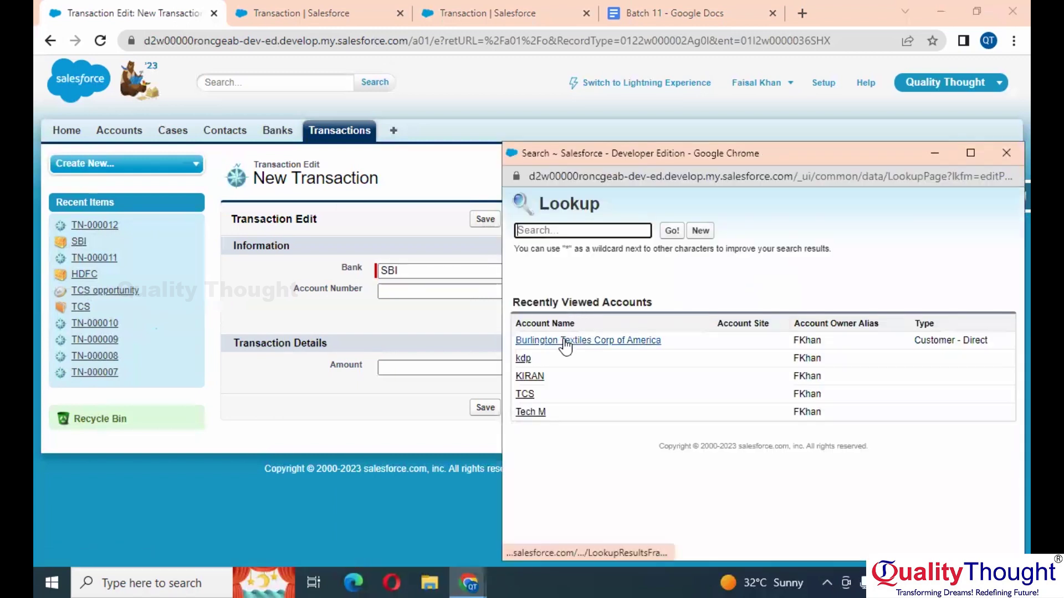
left_click(564, 340)
left_click(830, 309)
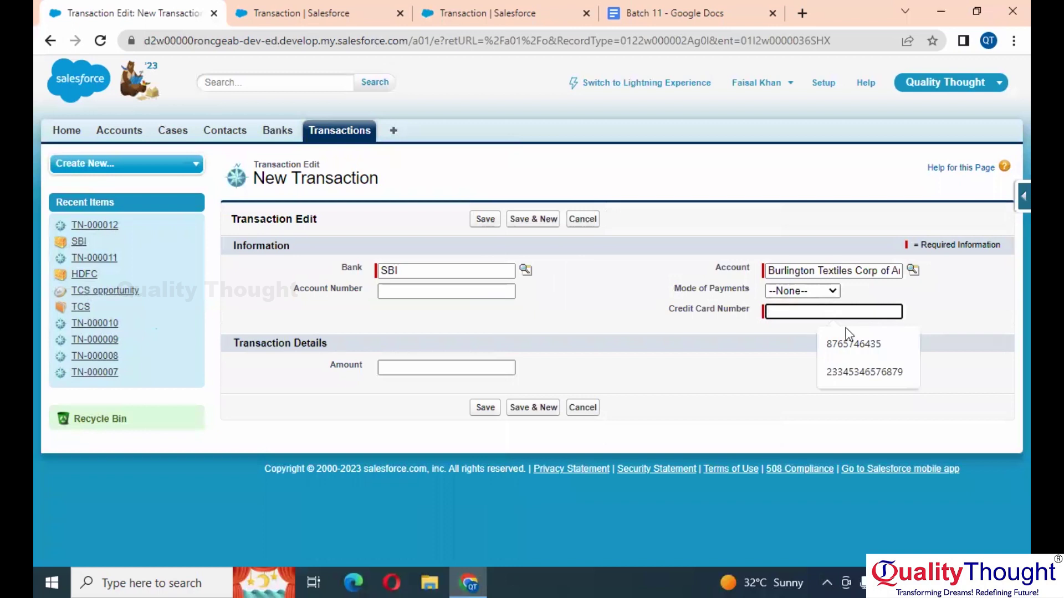
left_click(857, 349)
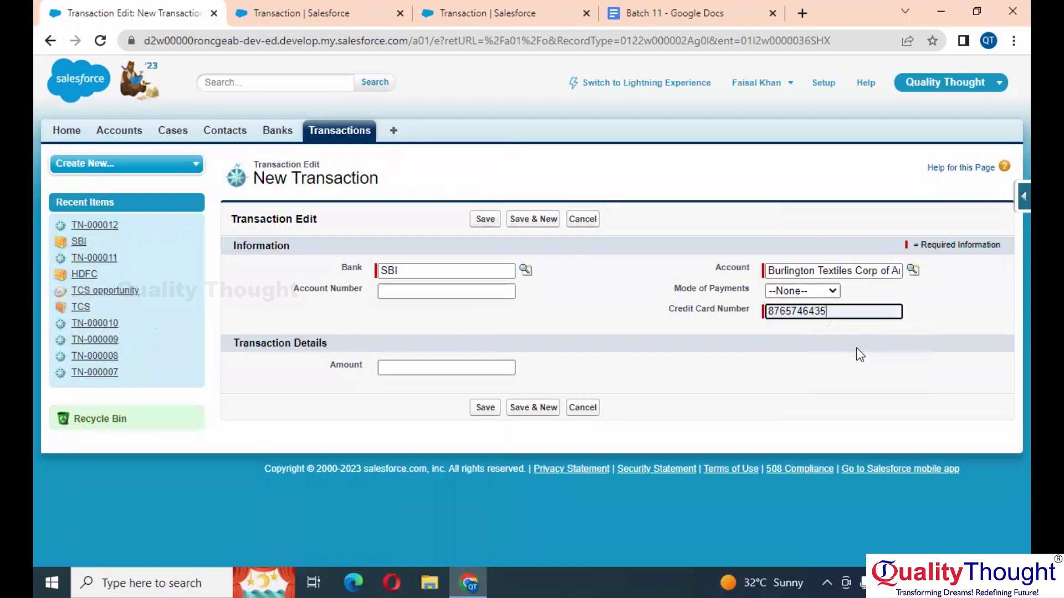
left_click(486, 221)
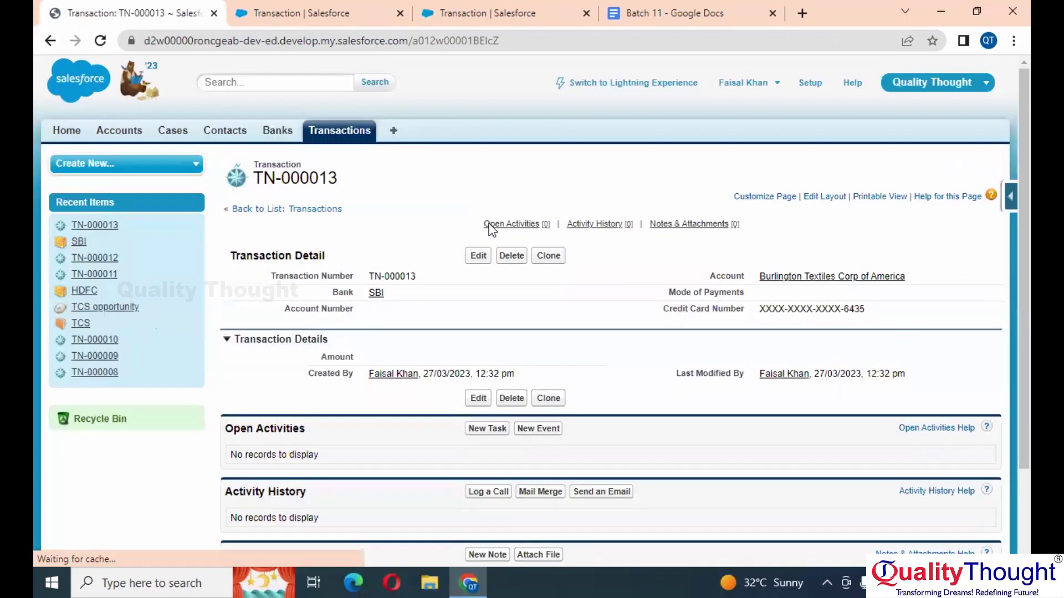
left_click(326, 135)
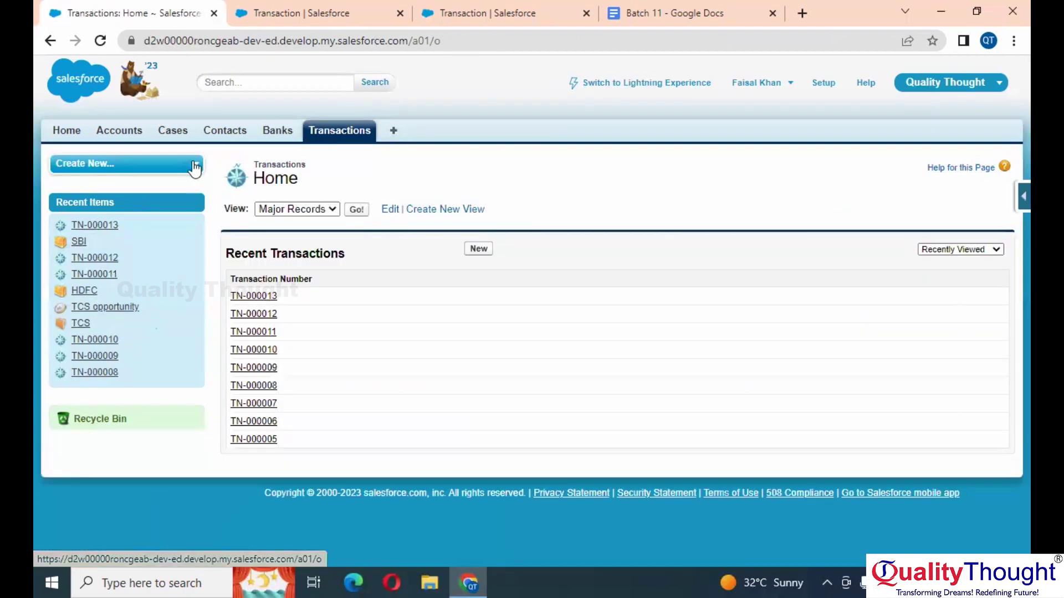
Step: Load the Major Records list, then switch to Minor Records and open its edit settings
left_click(312, 210)
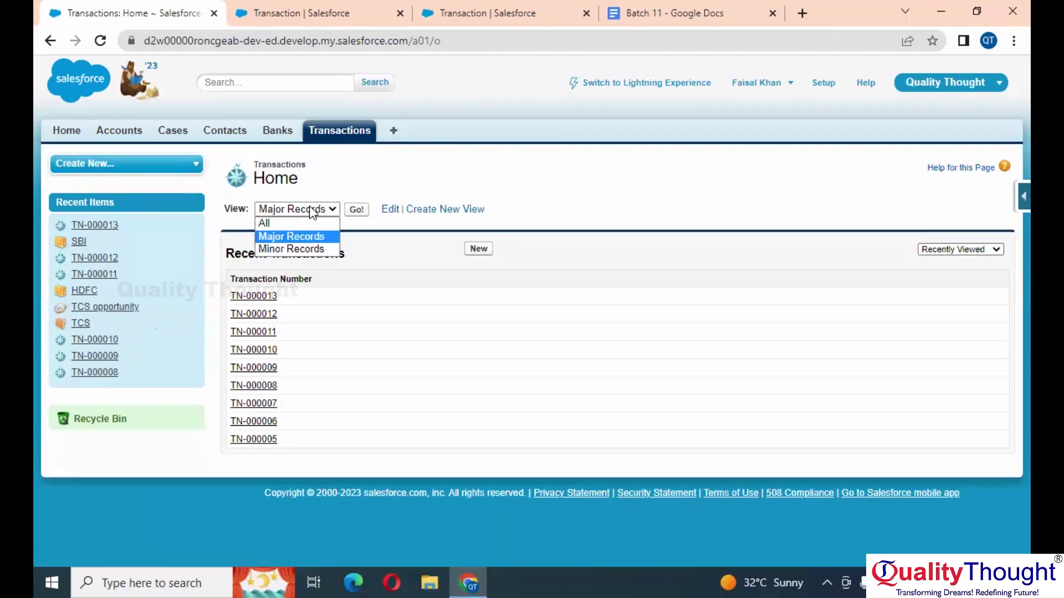
left_click(305, 238)
left_click(355, 214)
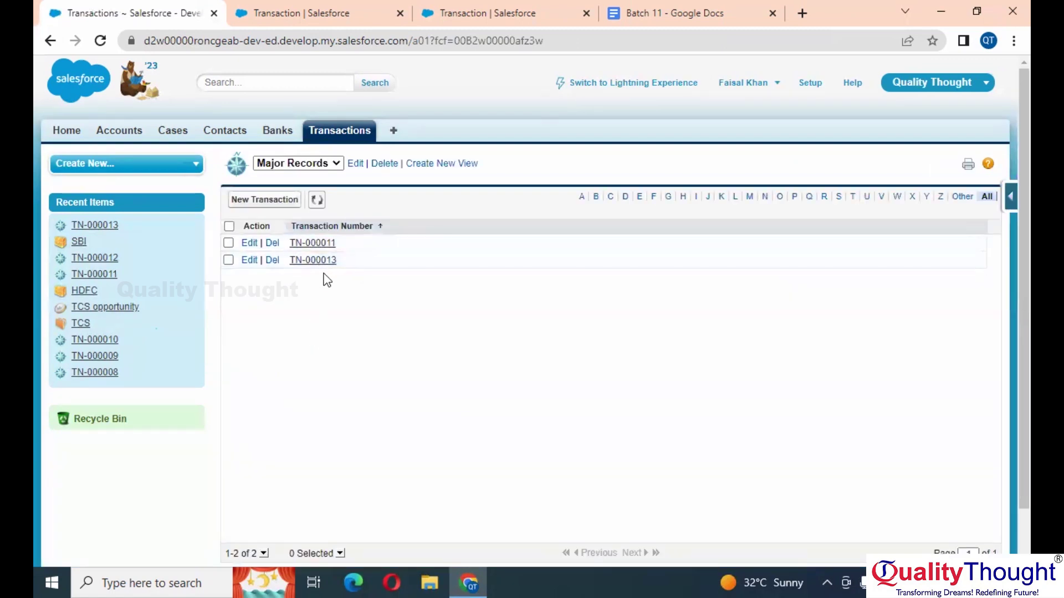
left_click(308, 164)
left_click(291, 205)
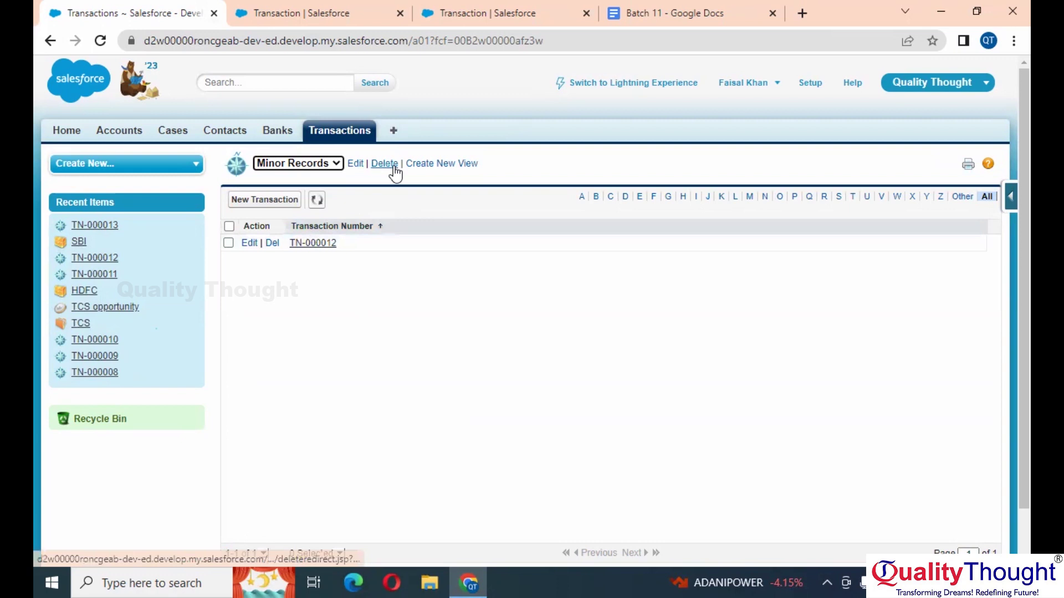
left_click(355, 164)
scroll(471, 448, "down", 5)
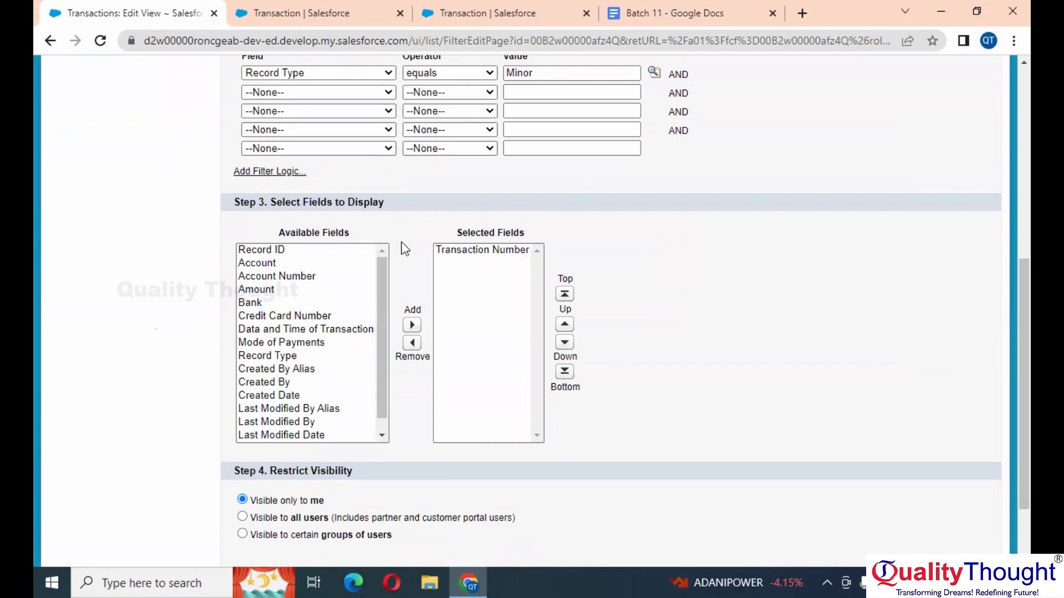
Step: Add Bank, Credit Card Number and Account to the Minor Records view's selected fields
scroll(400, 248, "up", 6)
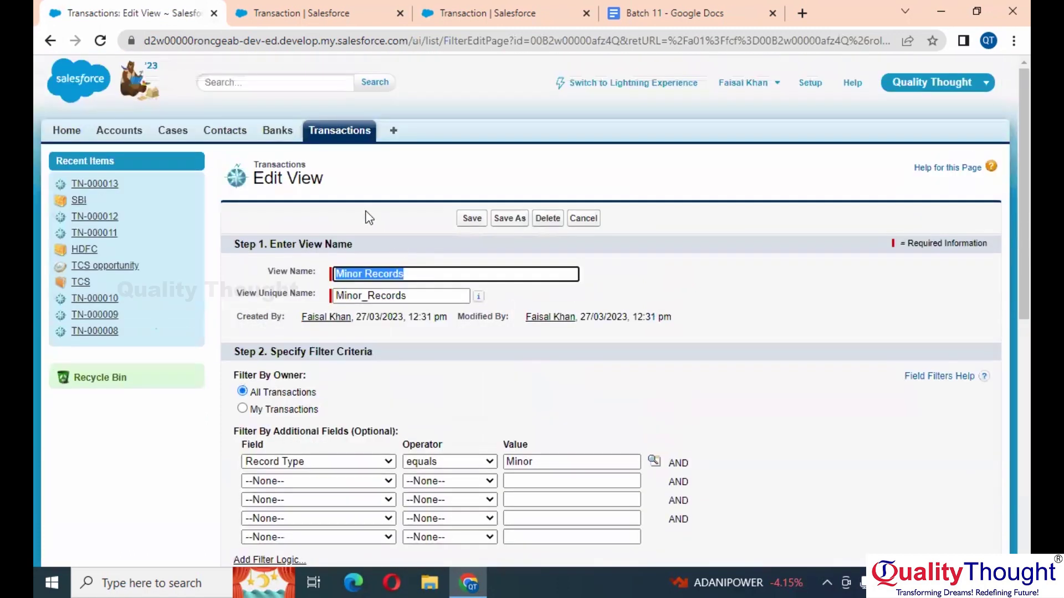
left_click(329, 133)
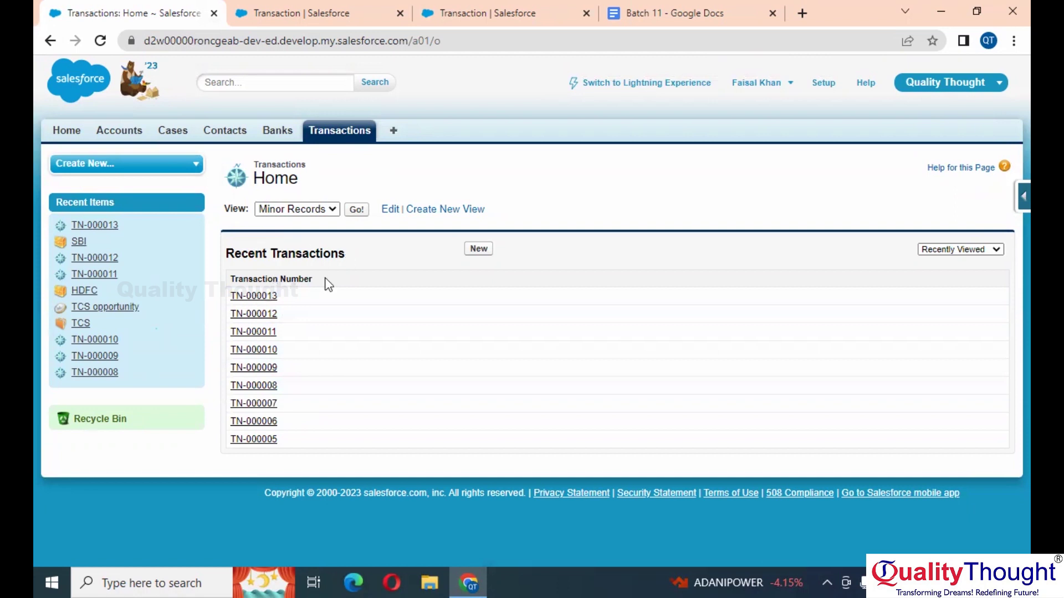
left_click(391, 209)
scroll(468, 380, "down", 9)
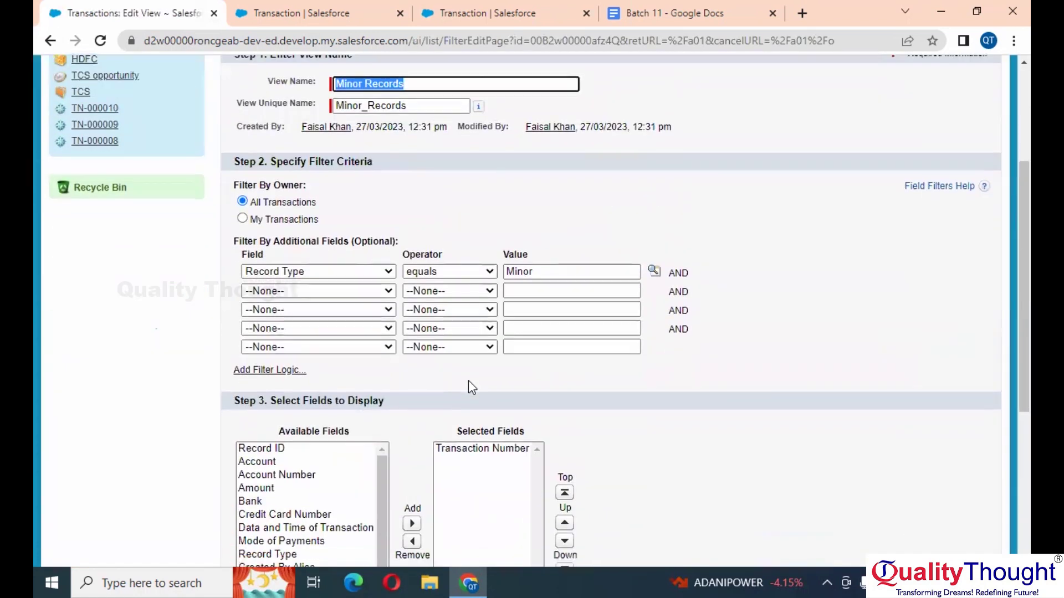
left_click(295, 211)
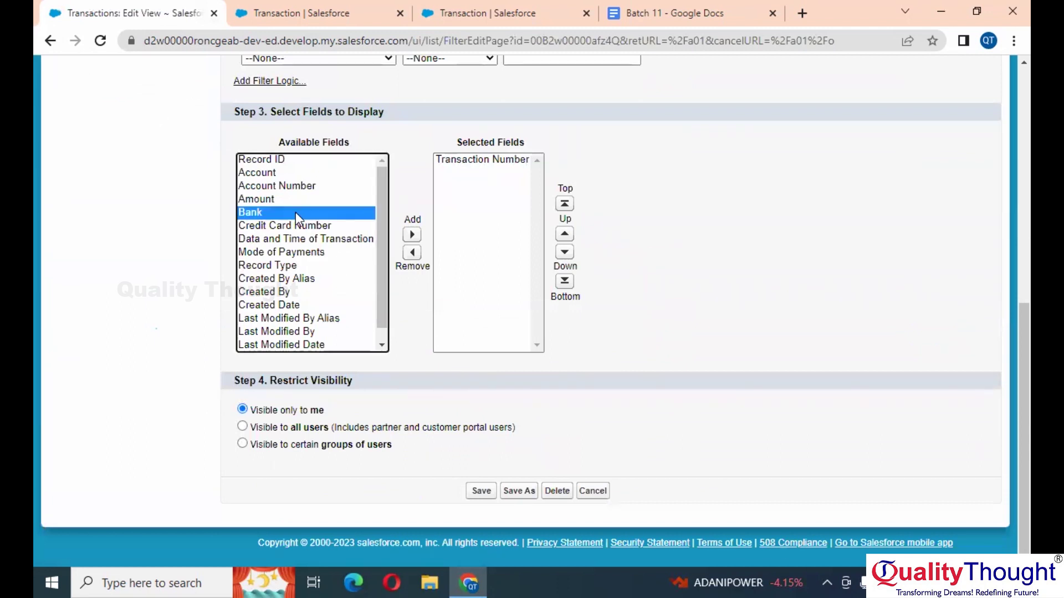
left_click(410, 235)
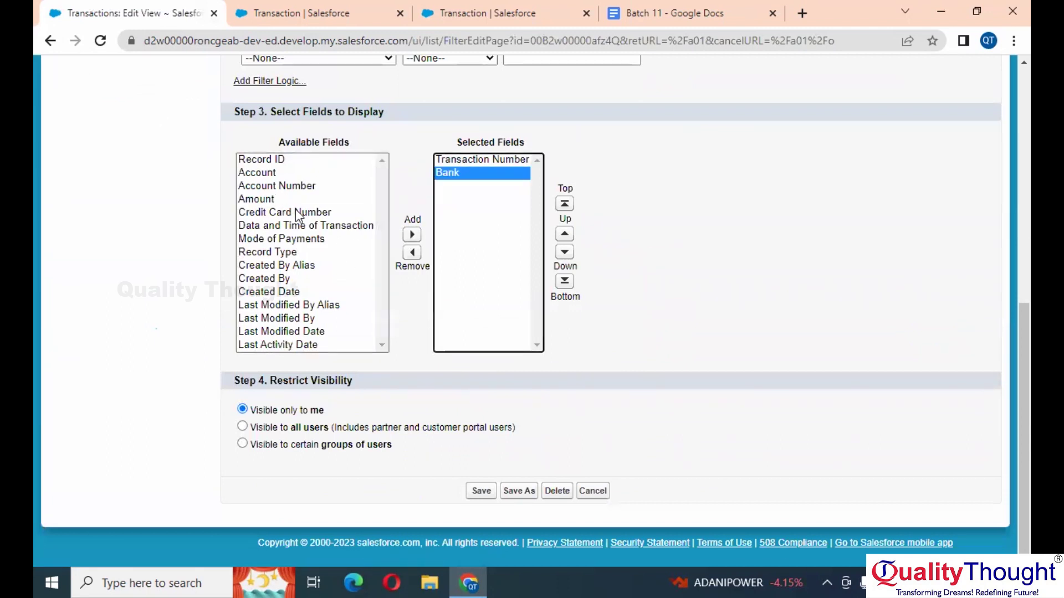
left_click(295, 211)
left_click(411, 235)
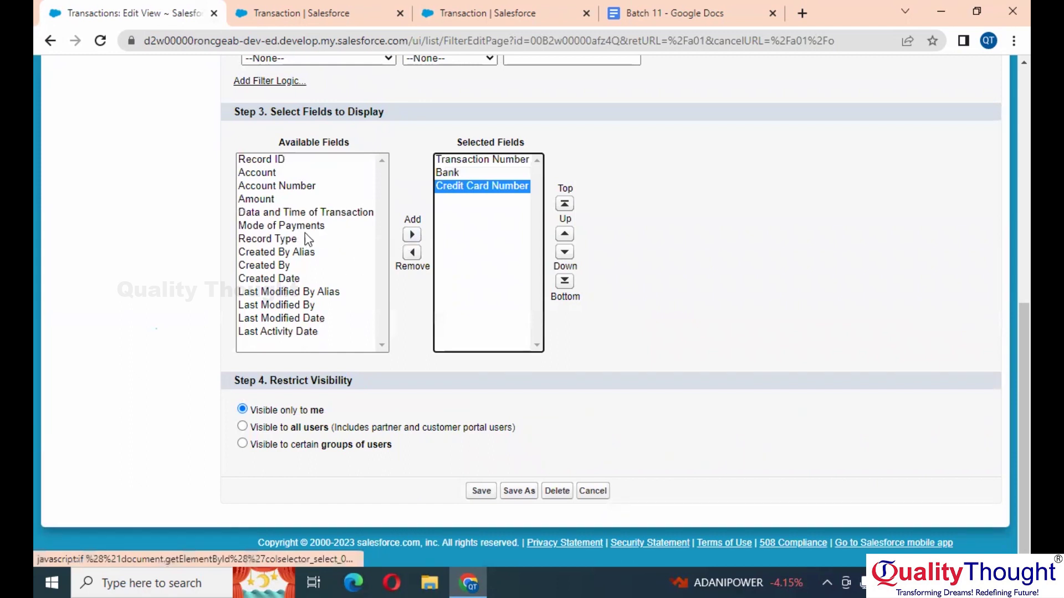
left_click(268, 176)
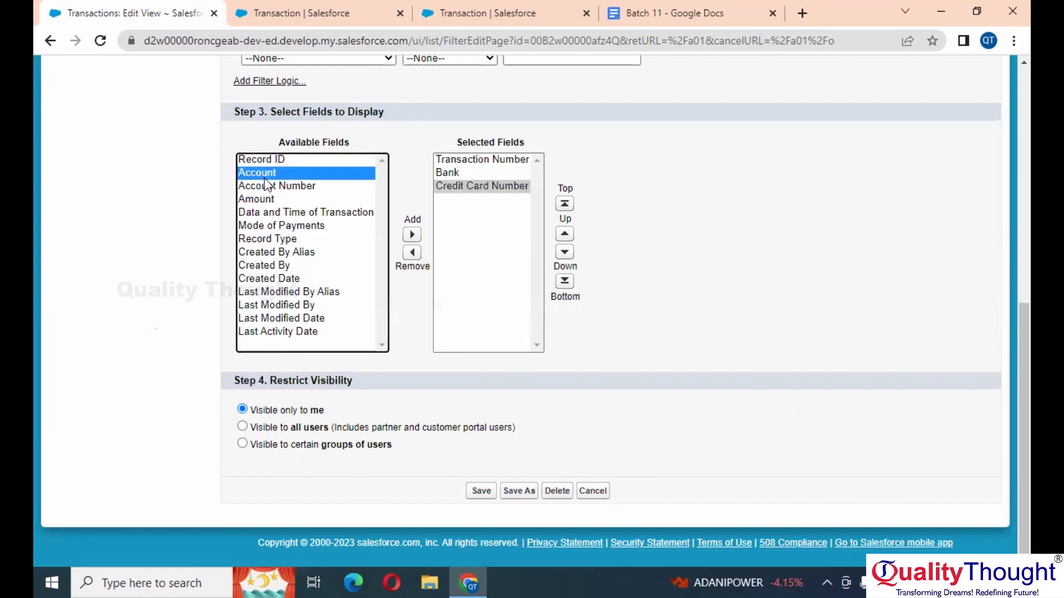
left_click(410, 235)
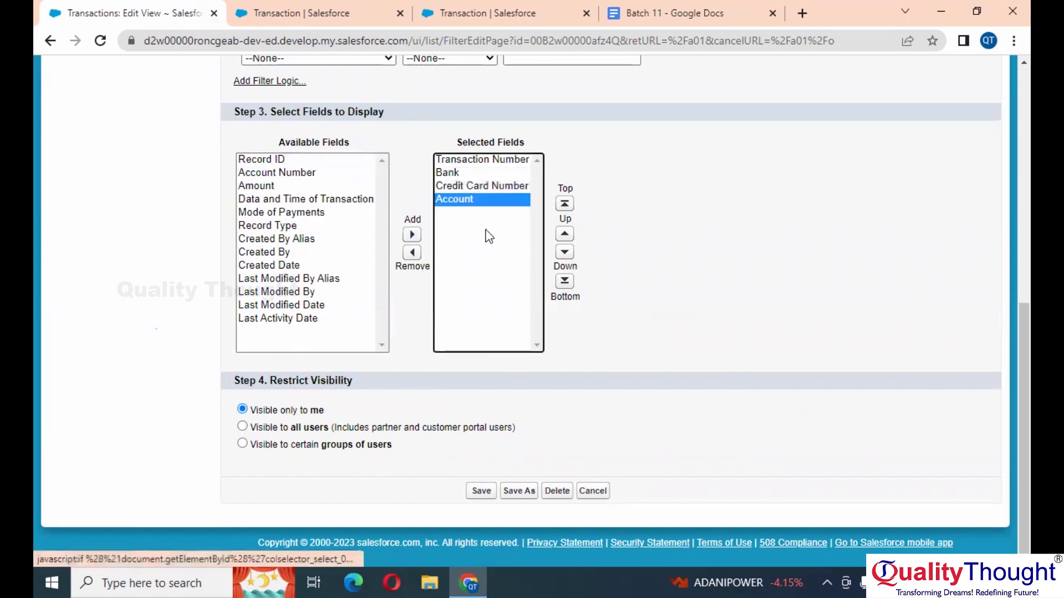
Step: Move Account to second position after Transaction Number and save the view
left_click(565, 204)
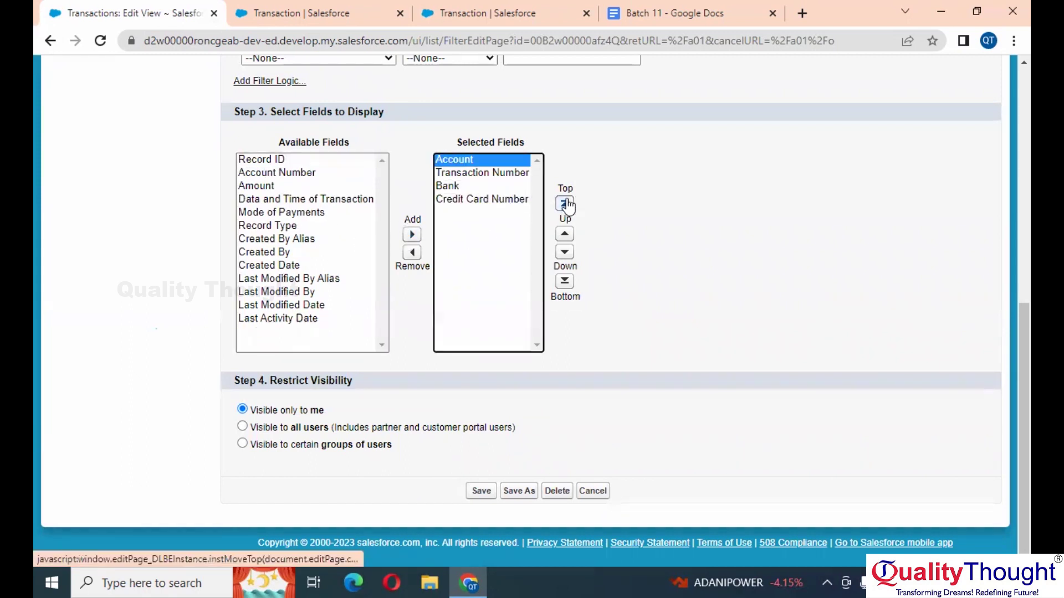
left_click(565, 281)
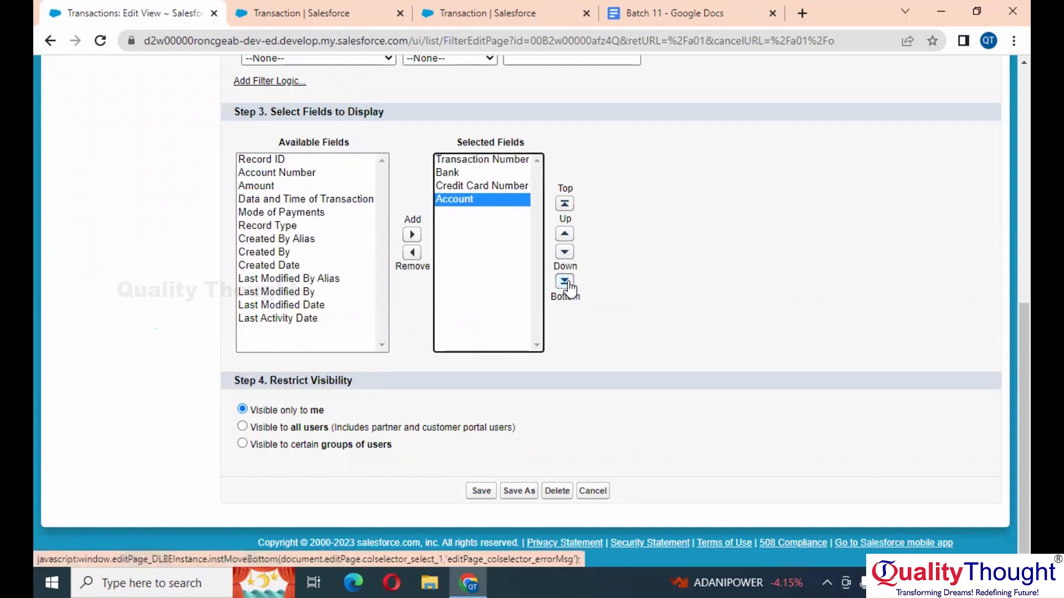
left_click(565, 234)
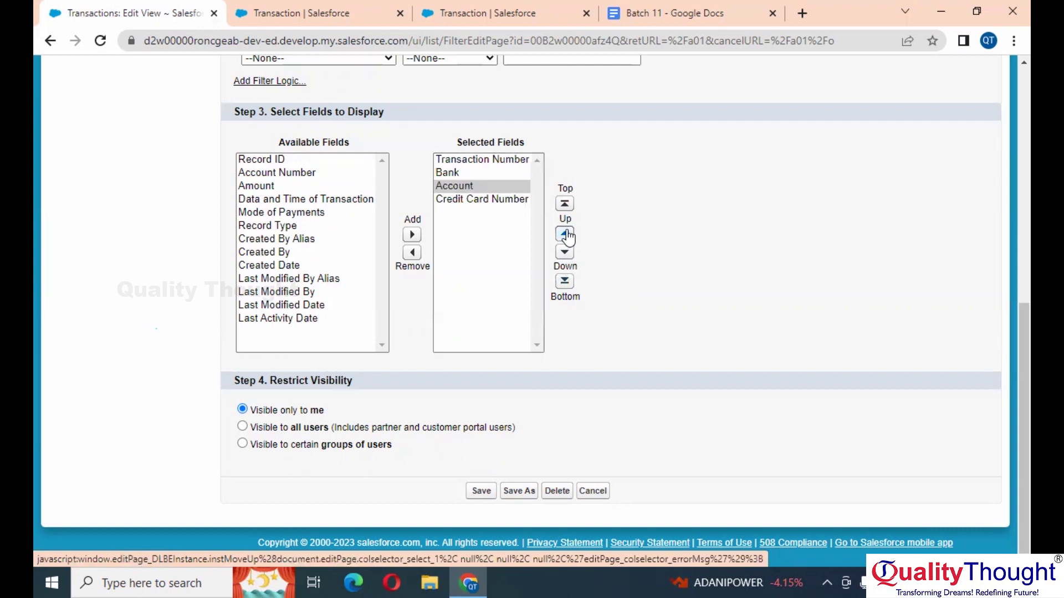
left_click(565, 234)
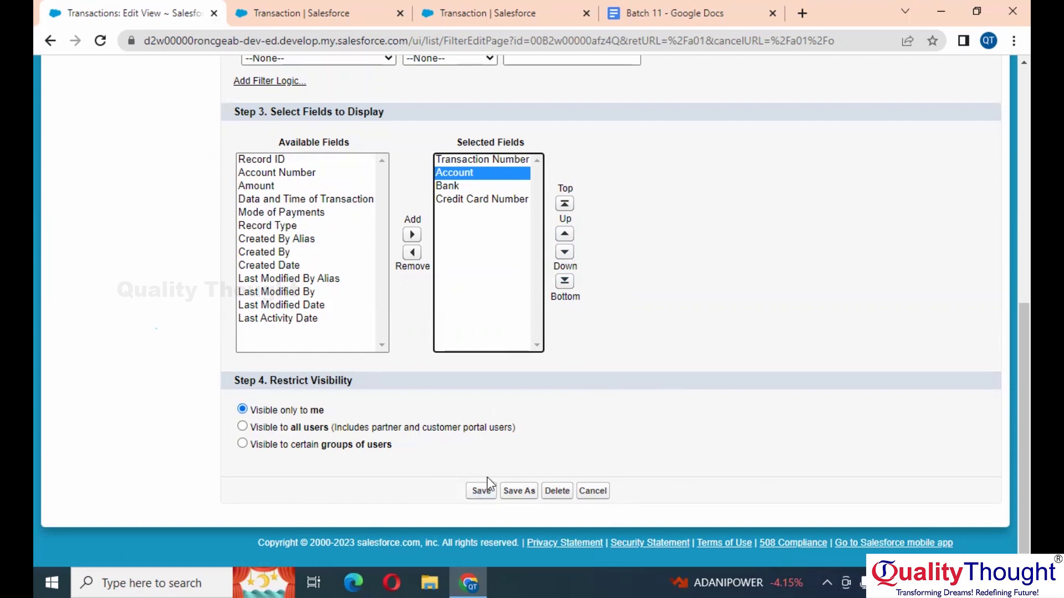
left_click(481, 492)
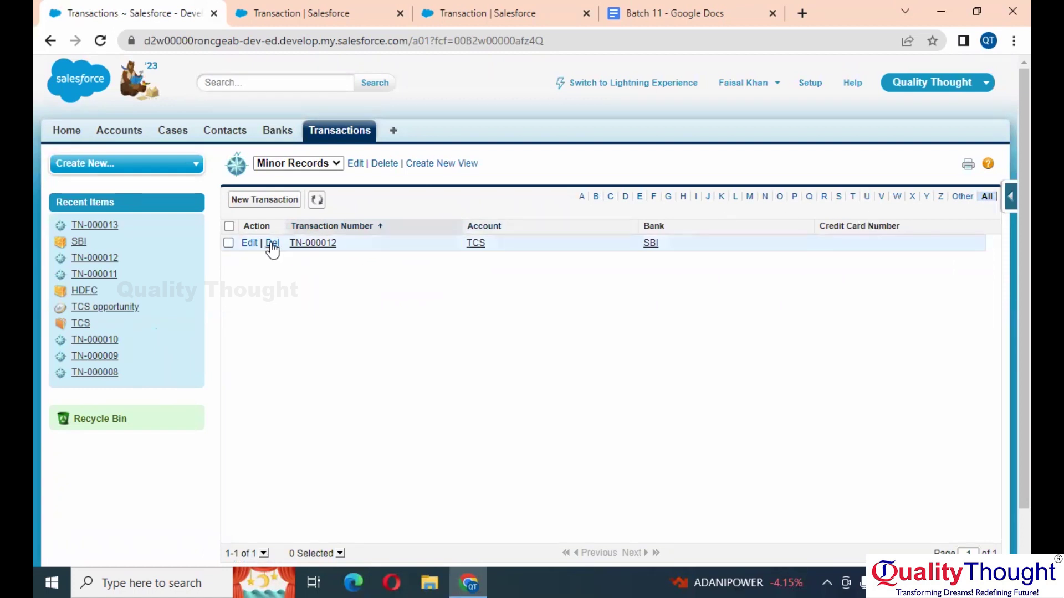
Step: Add the Bank column to the Major Records view and save, then view the Transaction page layout
left_click(310, 163)
left_click(302, 187)
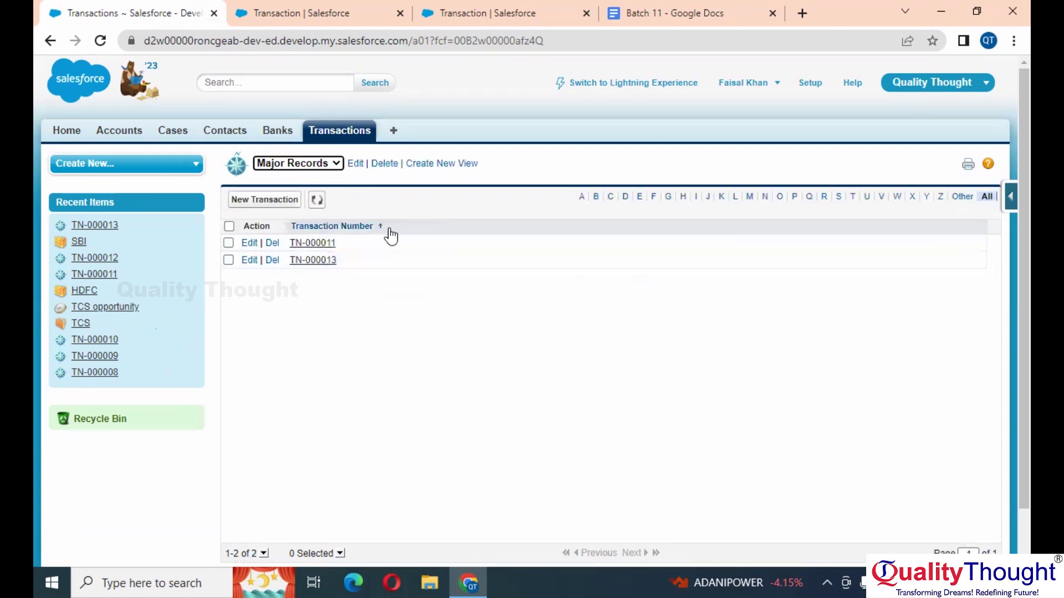
left_click(349, 163)
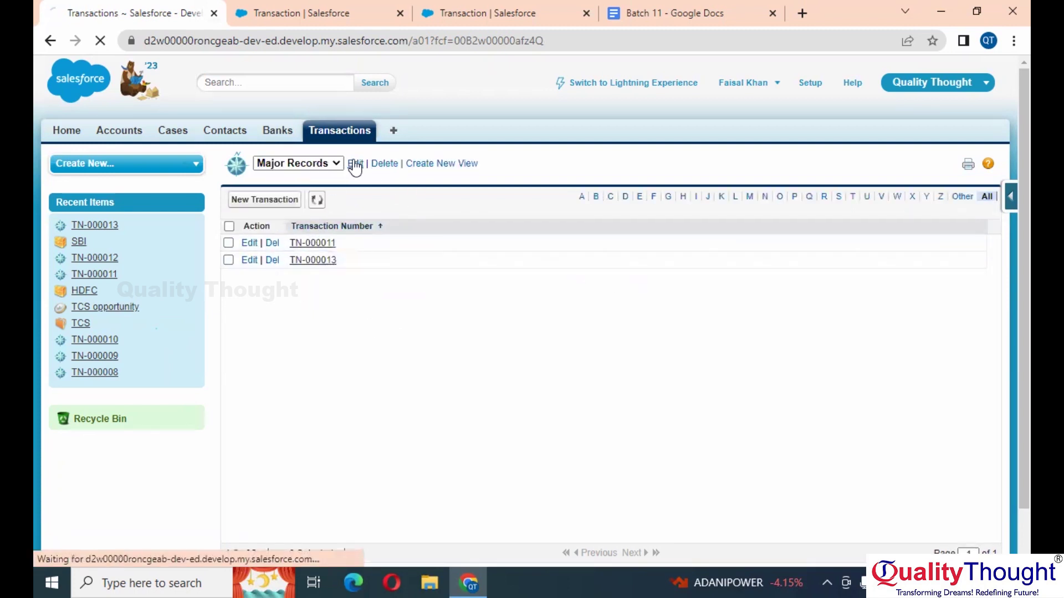
scroll(330, 399, "down", 1)
scroll(330, 399, "down", 5)
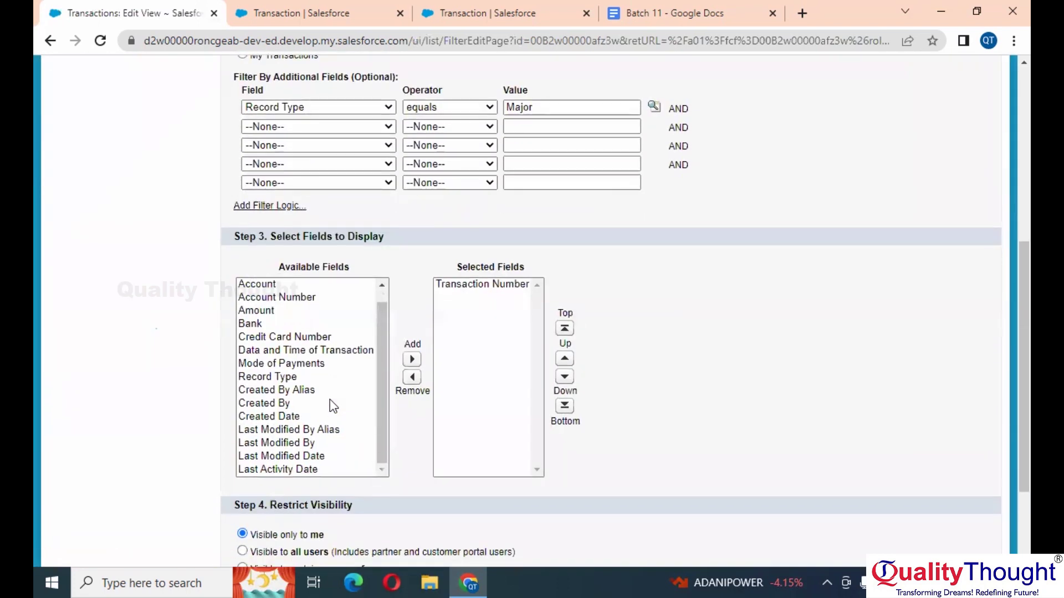
left_click(286, 323)
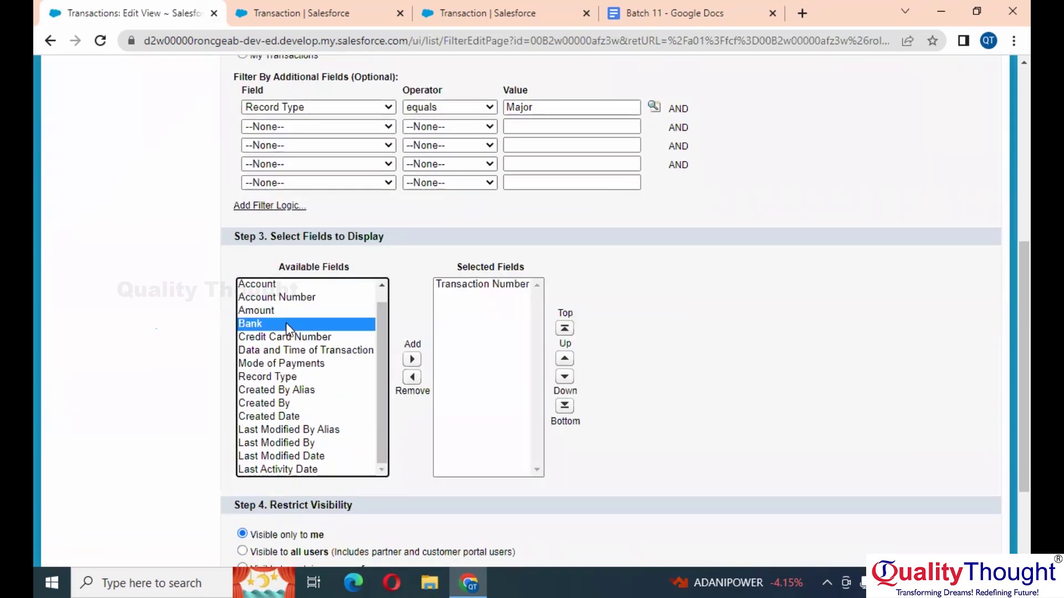
left_click(411, 359)
scroll(658, 321, "up", 5)
scroll(658, 321, "up", 1)
left_click(471, 190)
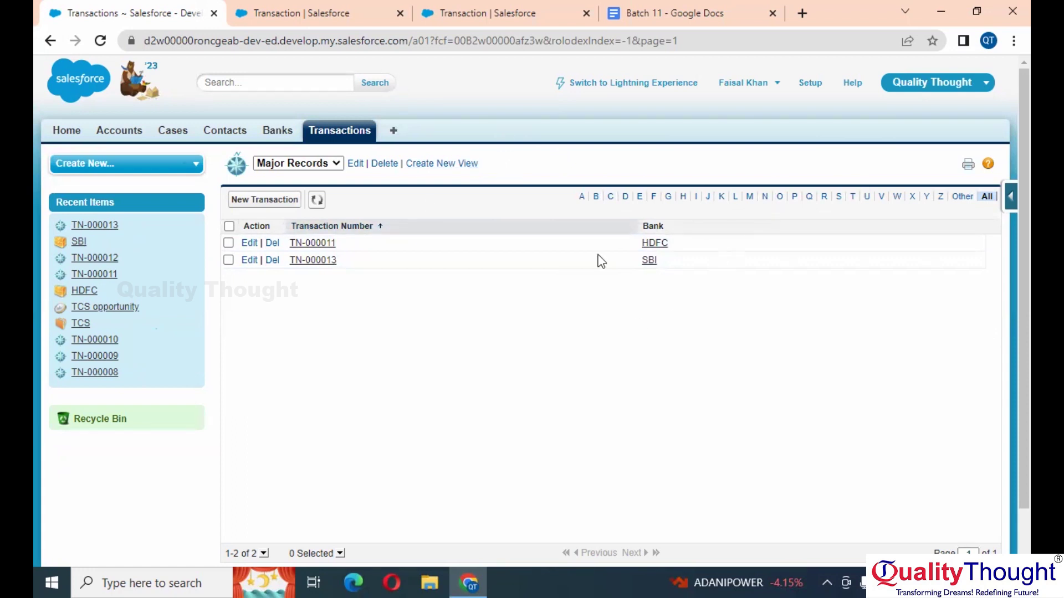
left_click(533, 9)
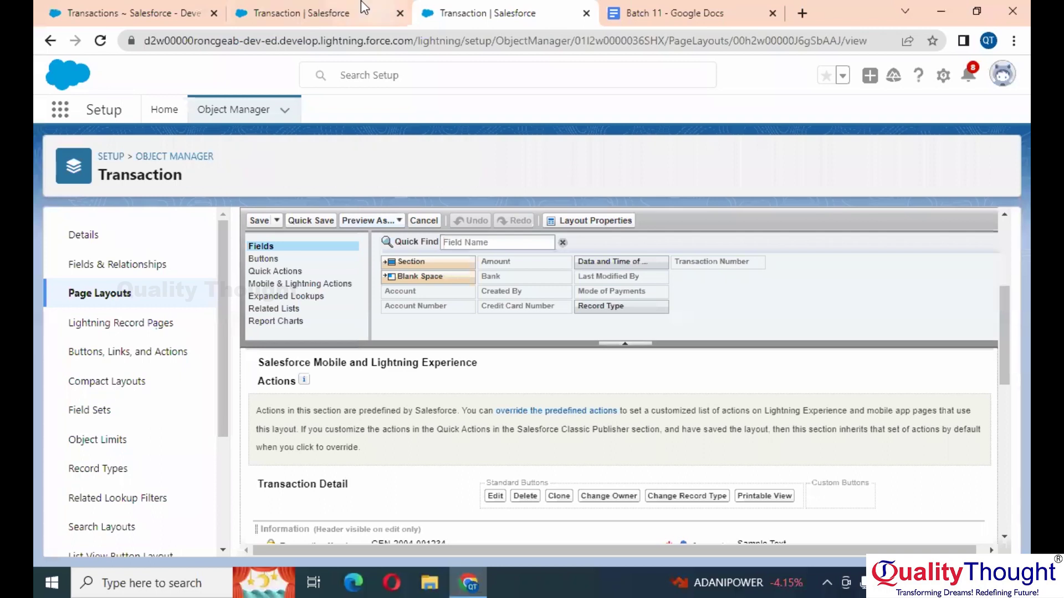
Step: Add task 3: 'Create a List View on Account Which show the data of Deller'
left_click(730, 9)
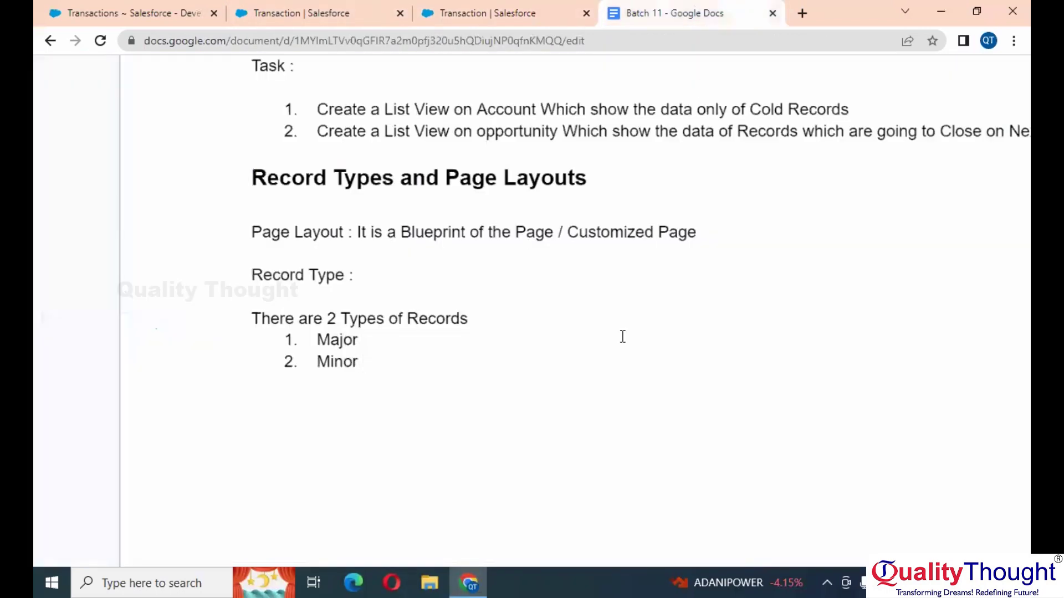
scroll(623, 336, "down", 1)
scroll(623, 337, "down", 1)
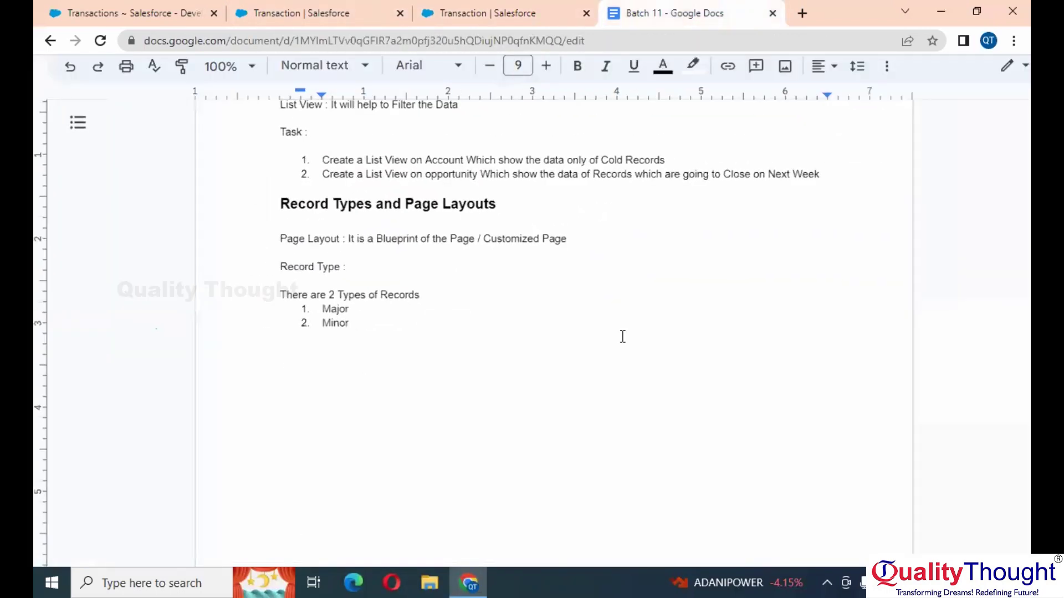
left_click(820, 174)
key("Return")
type("Create a List View")
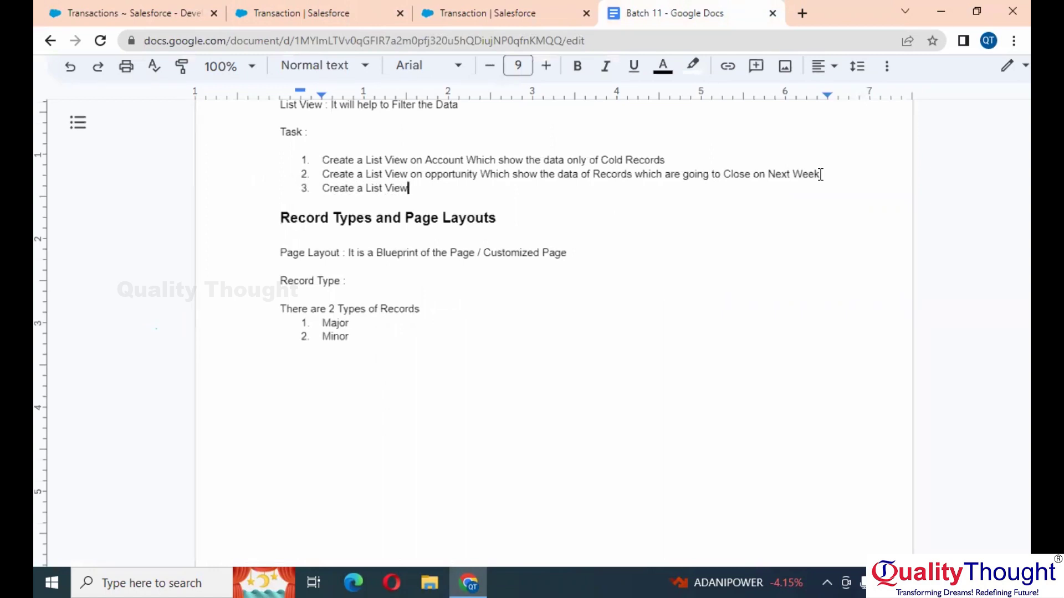
type(" on Account Which show th")
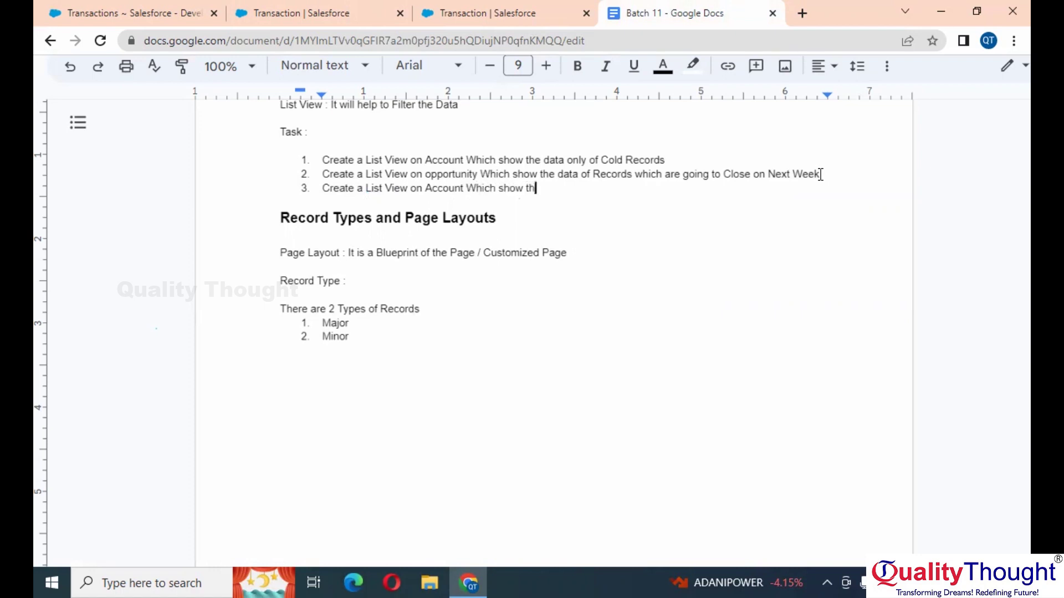
type("e data of Deller and")
key("BackSpace")
key("BackSpace")
key("BackSpace")
key("BackSpace")
Step: Add task 4: 'Create a List View on Account Which show the data of Customer'
key("Return")
type("Crea")
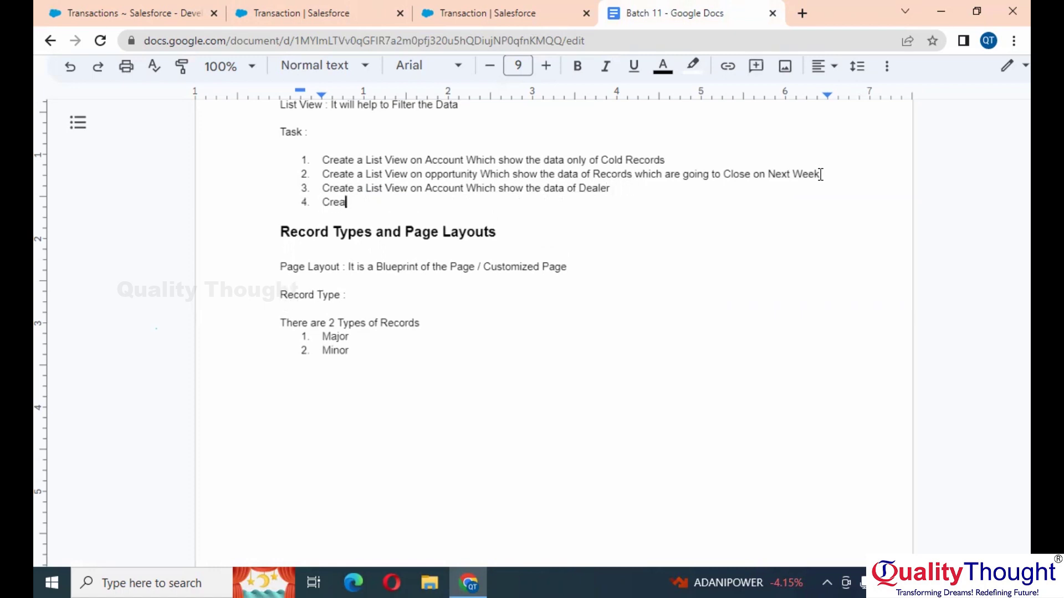
type("te a List View on Account")
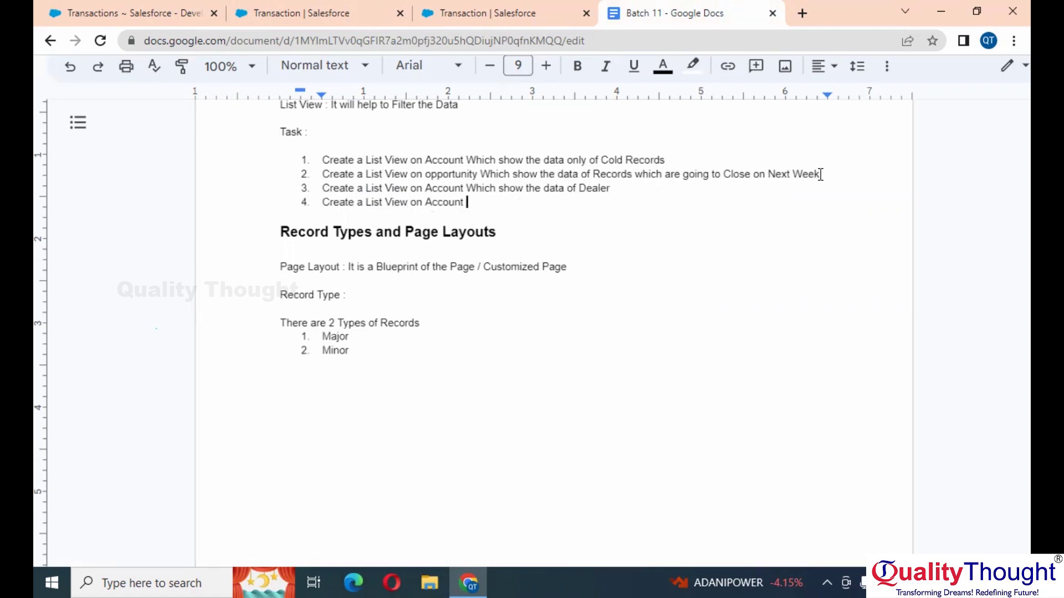
type(" Which show the data of Cu")
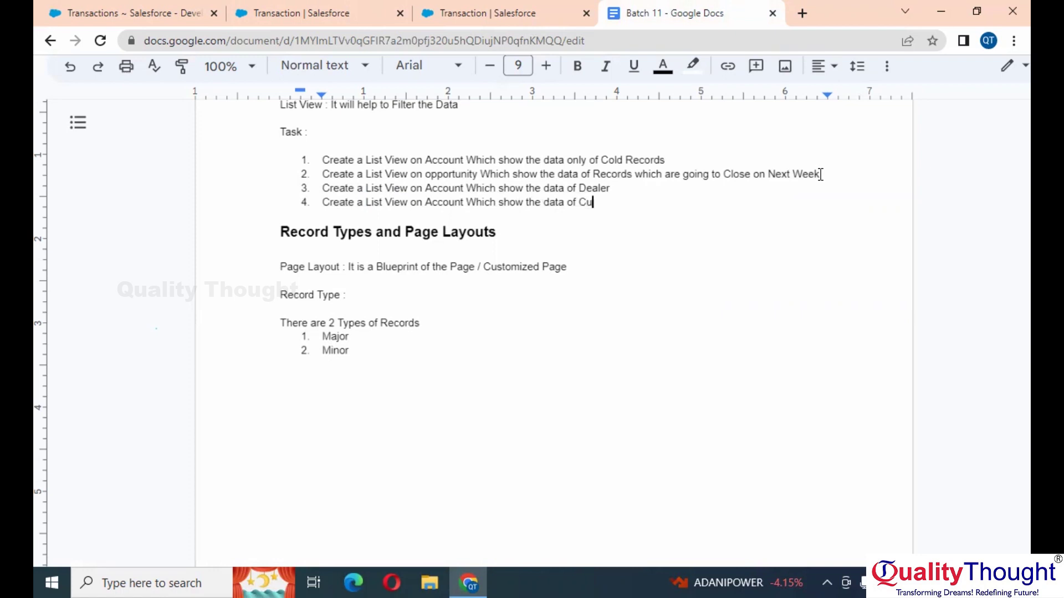
type("stomer")
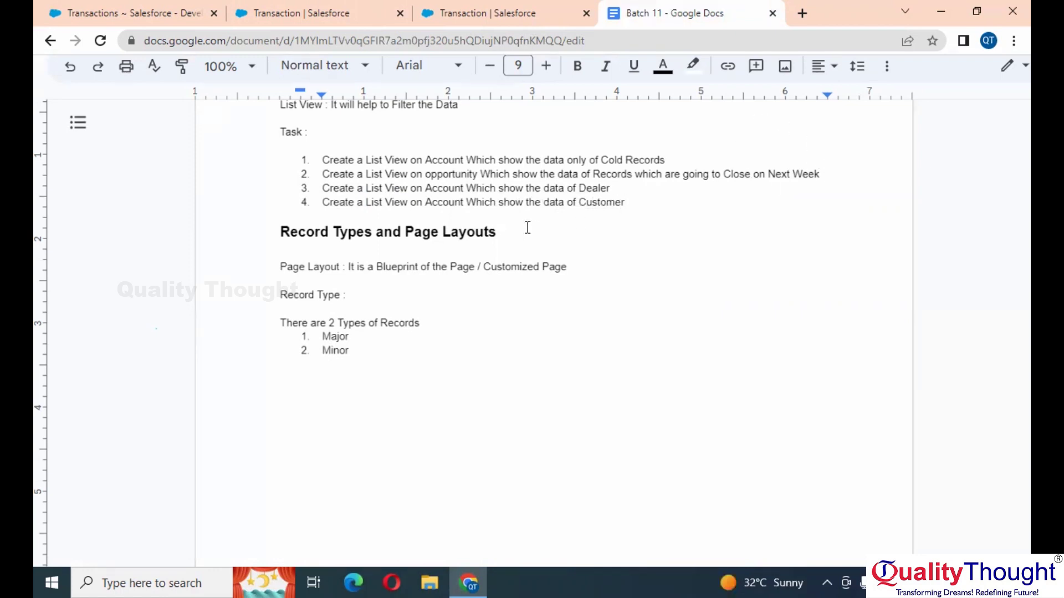
key("super+e")
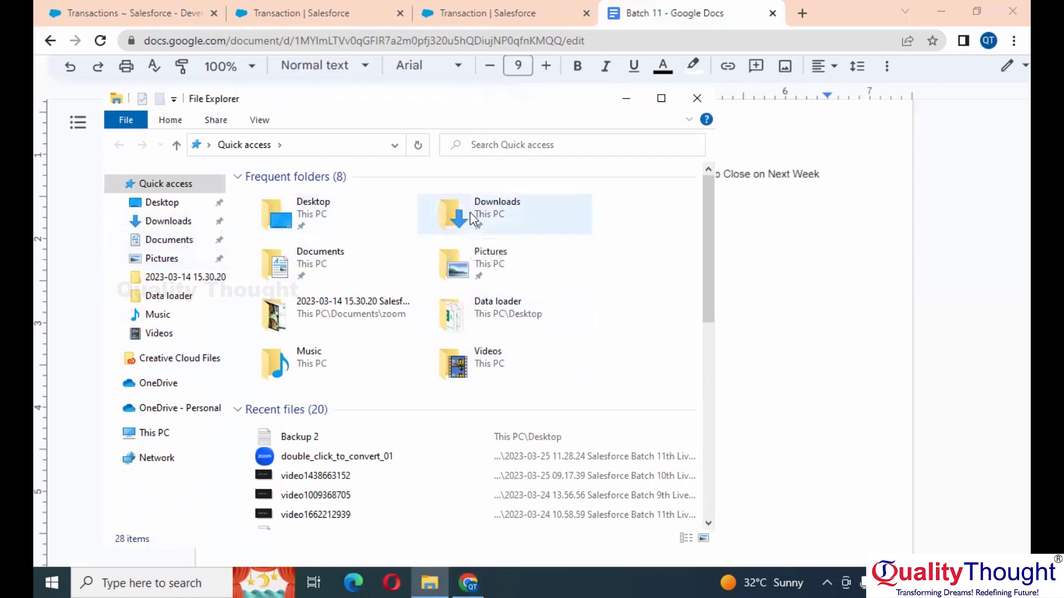
Step: Open Data Dictionary-1 (1).pdf from the Downloads folder
left_click(470, 211)
double_click(470, 211)
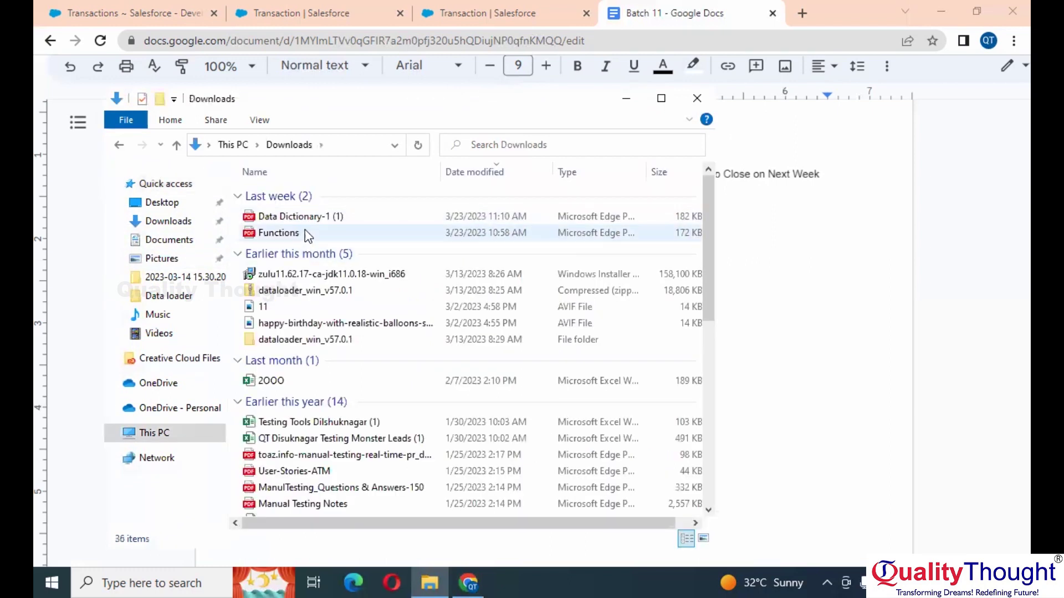
double_click(328, 219)
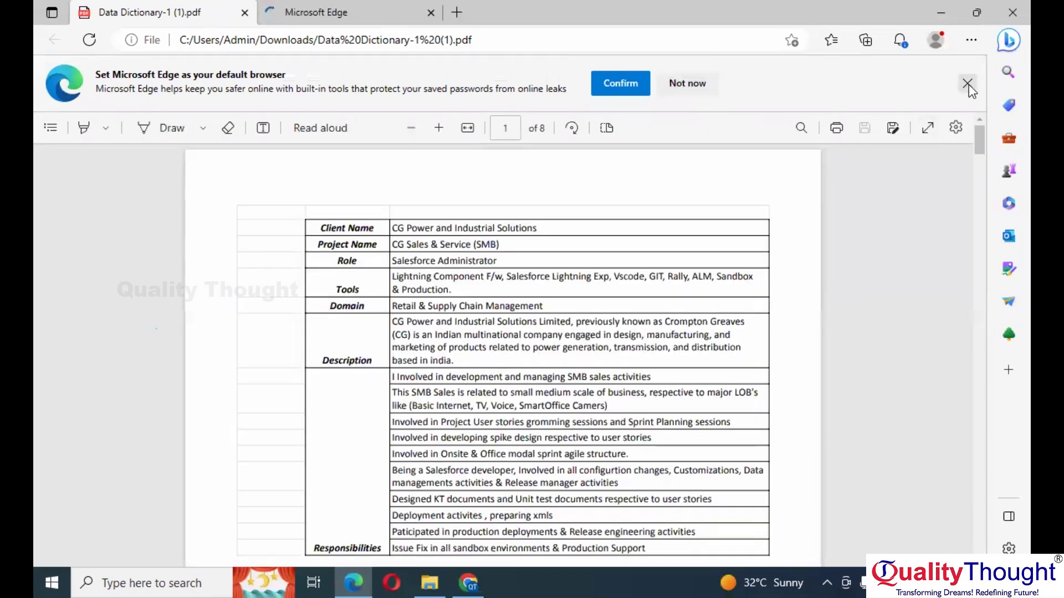
Step: Read through the data dictionary PDF up to the validation rules on page 3
left_click(967, 84)
scroll(685, 315, "down", 10)
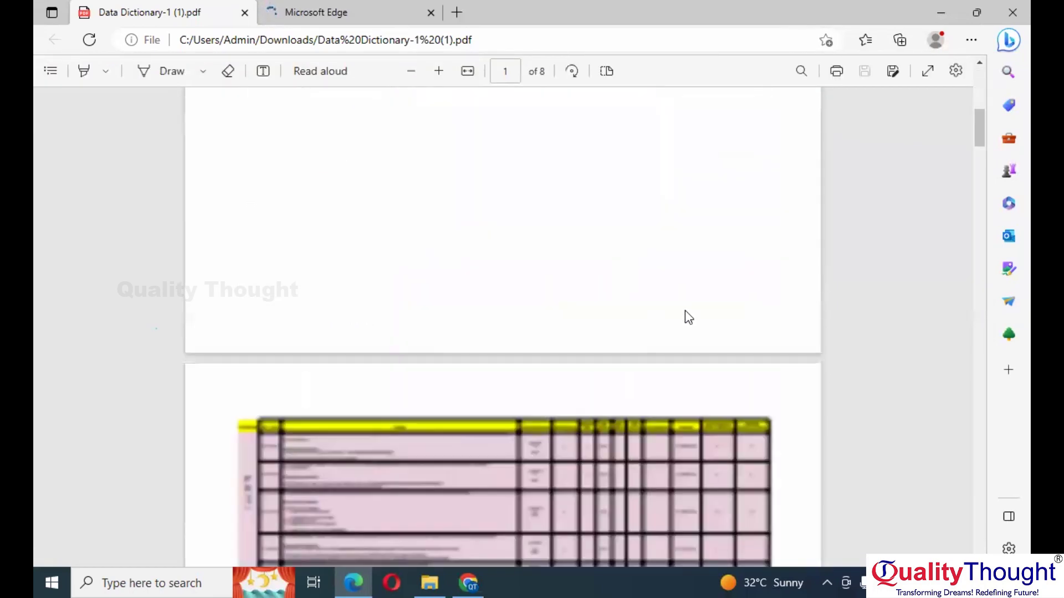
scroll(685, 310, "down", 6)
scroll(407, 237, "up", 1, "ctrl")
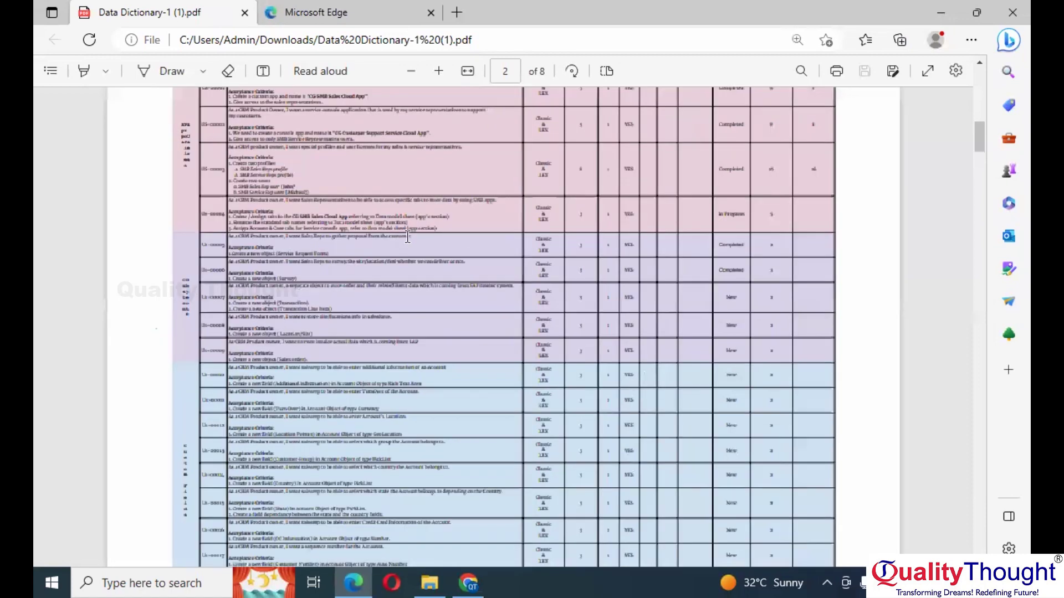
scroll(407, 237, "up", 1, "ctrl")
scroll(407, 237, "down", 8)
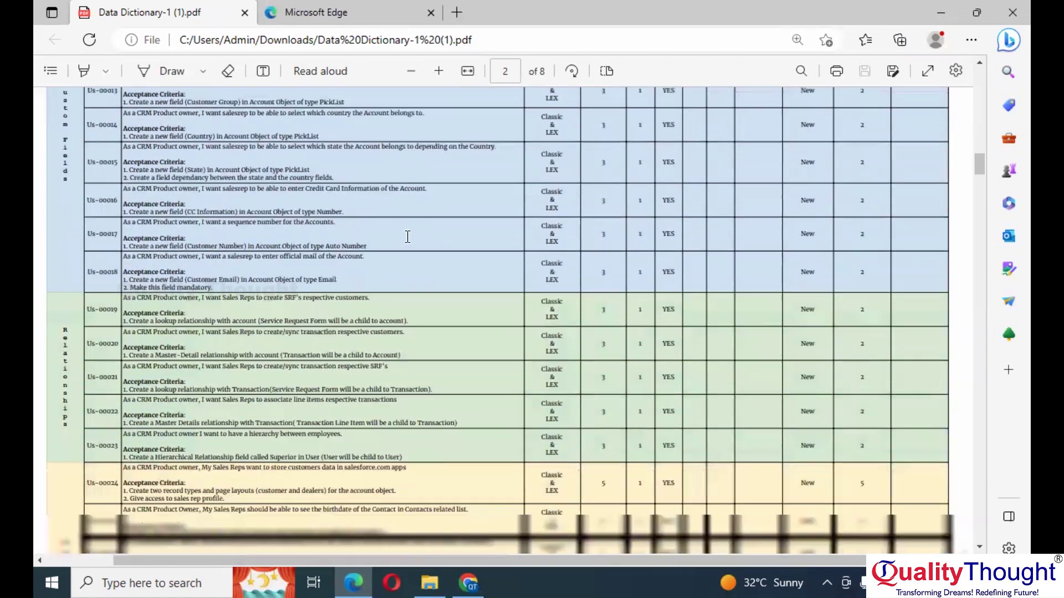
scroll(407, 237, "down", 6)
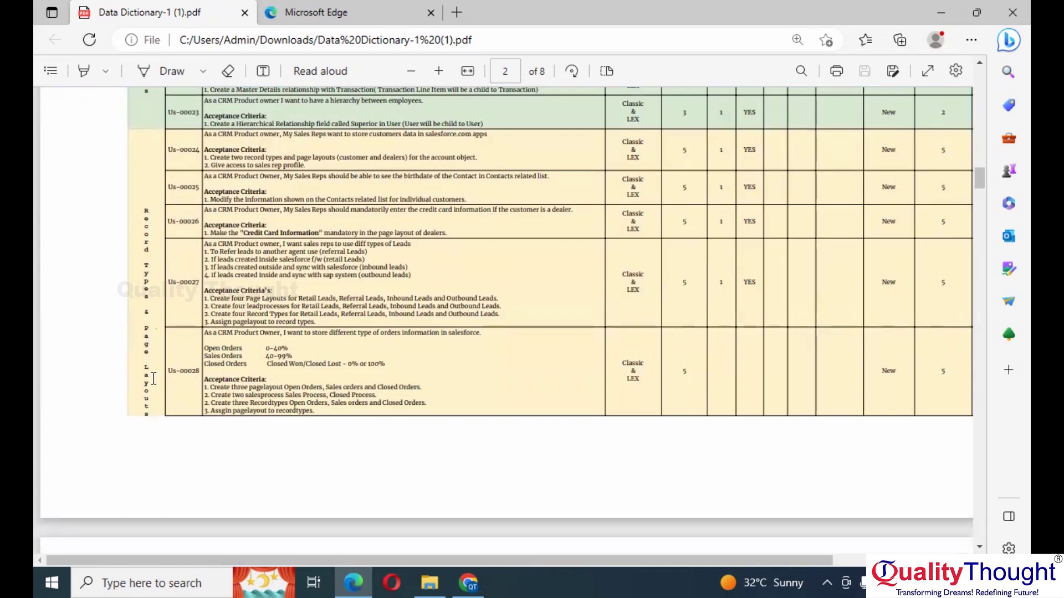
scroll(195, 375, "up", 3, "ctrl")
scroll(216, 369, "up", 2)
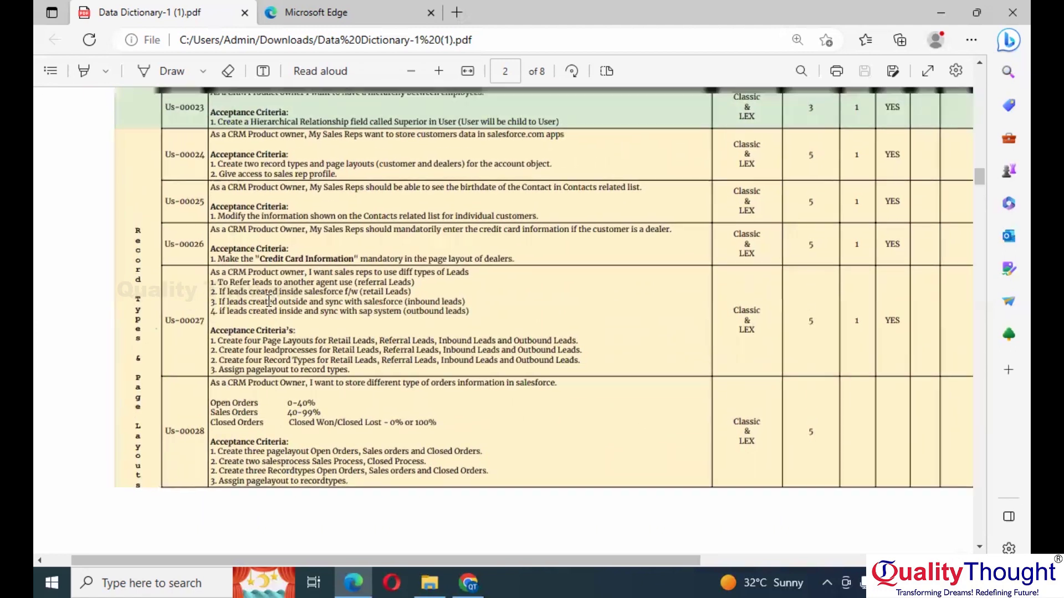
scroll(269, 301, "up", 1)
scroll(206, 419, "up", 2)
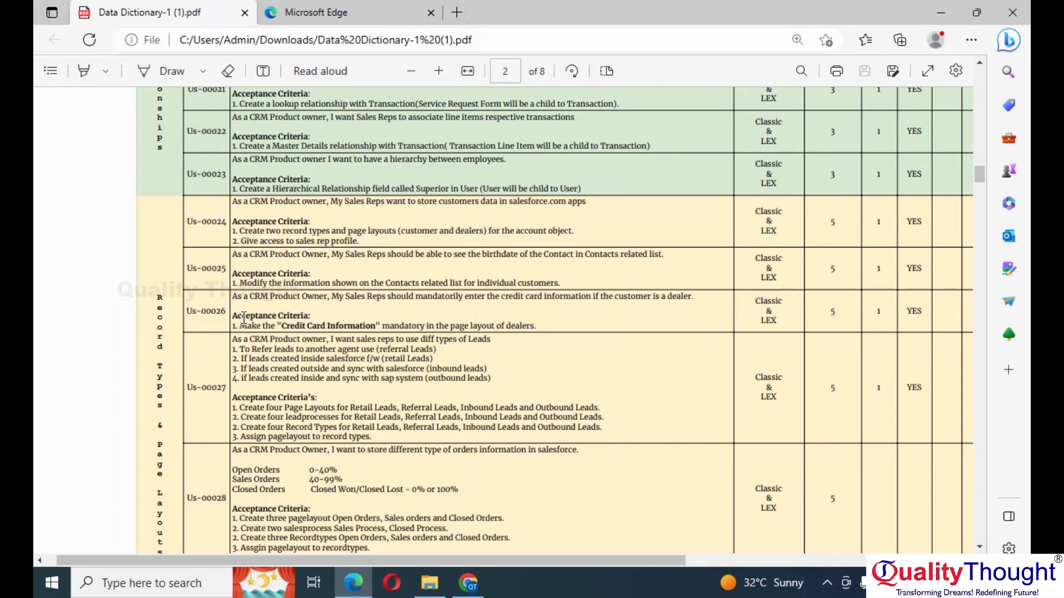
scroll(244, 317, "up", 2)
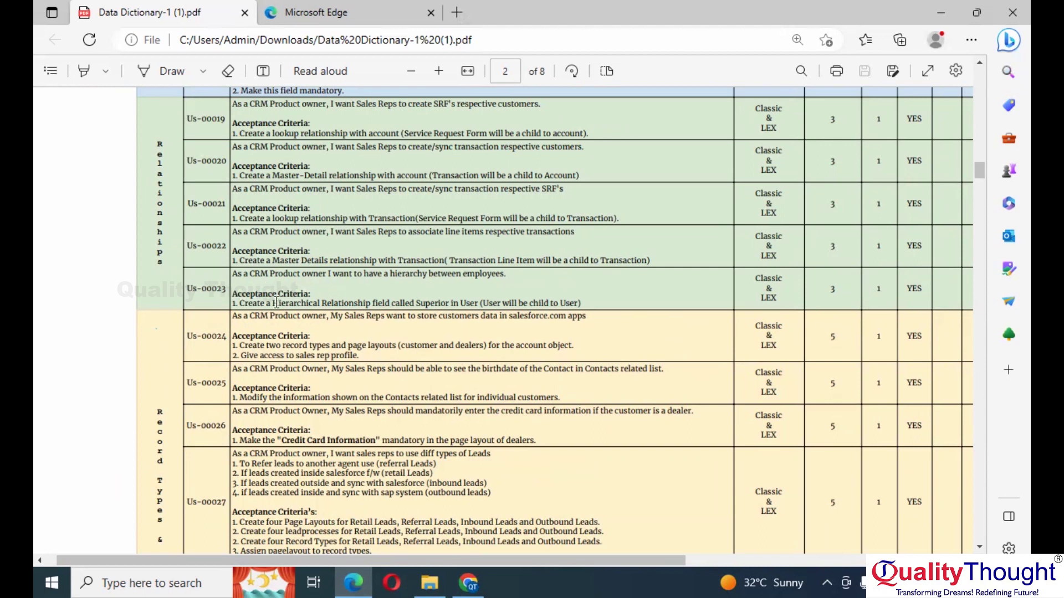
scroll(259, 319, "down", 2)
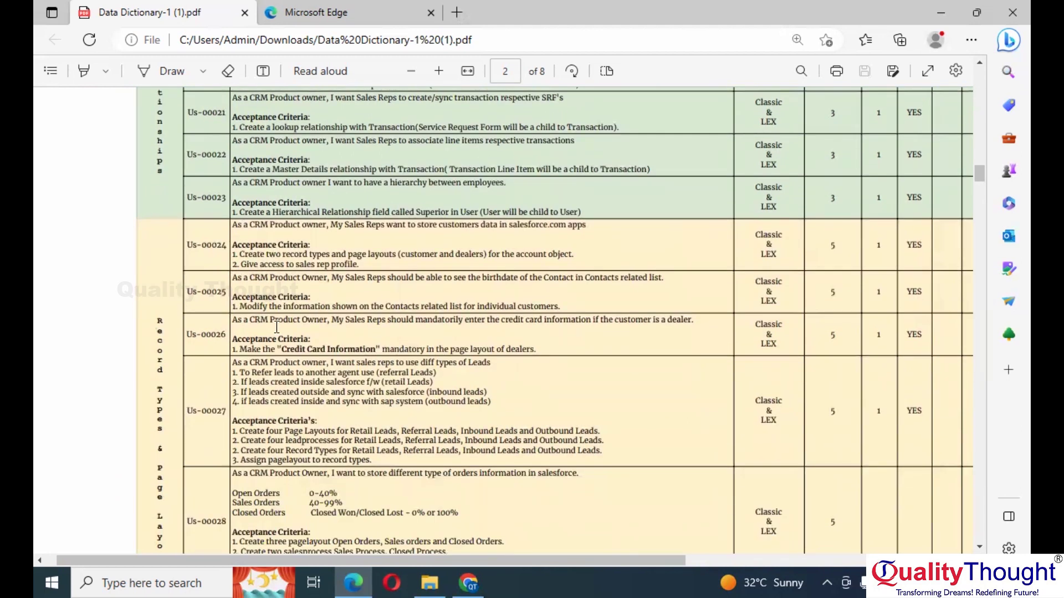
scroll(276, 327, "down", 3)
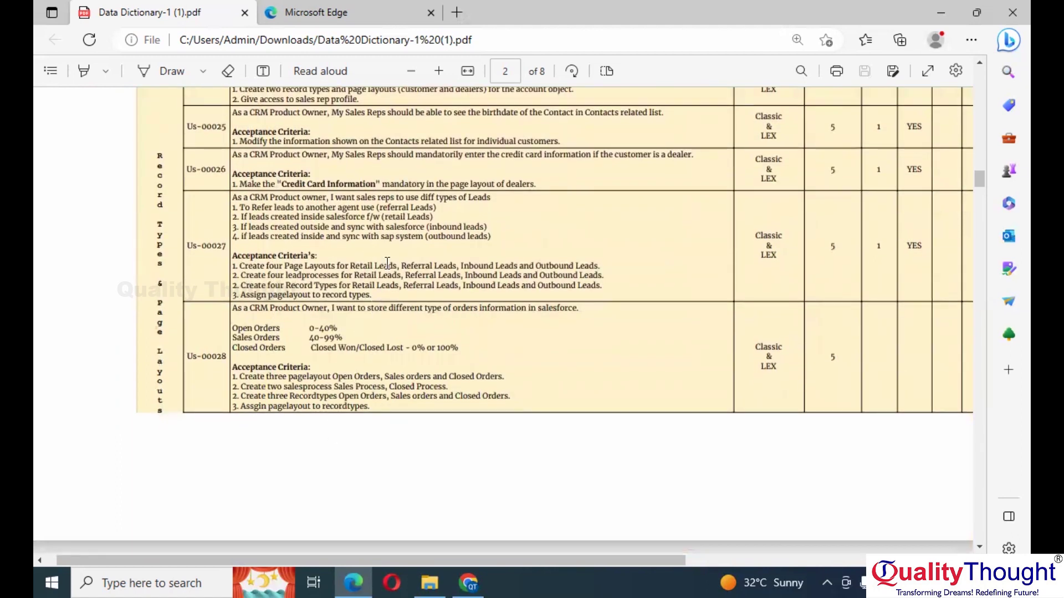
scroll(420, 342, "down", 8)
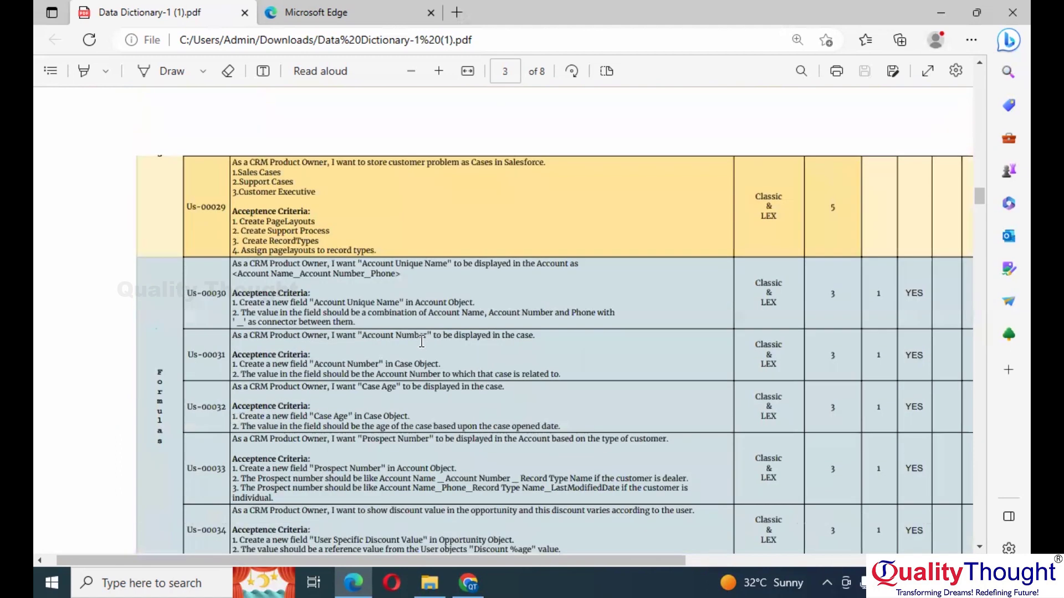
scroll(348, 221, "up", 1)
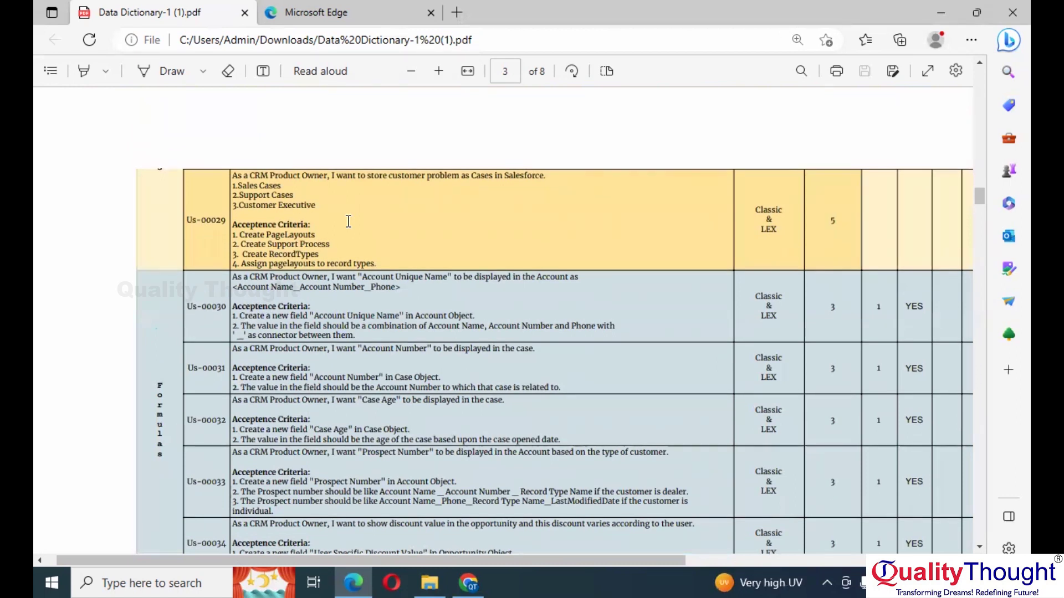
scroll(348, 222, "down", 2)
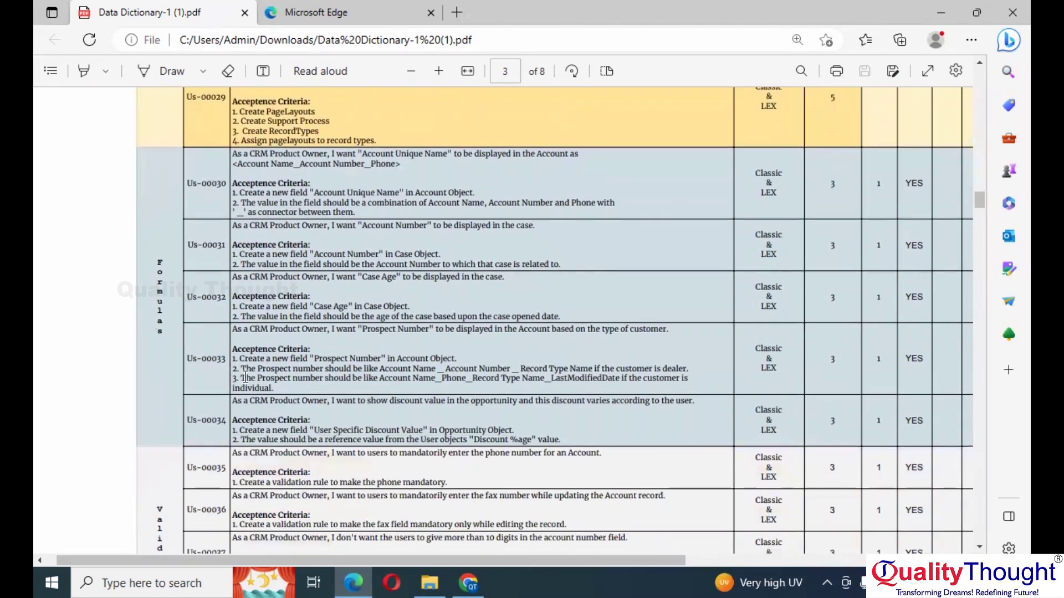
scroll(263, 294, "down", 6)
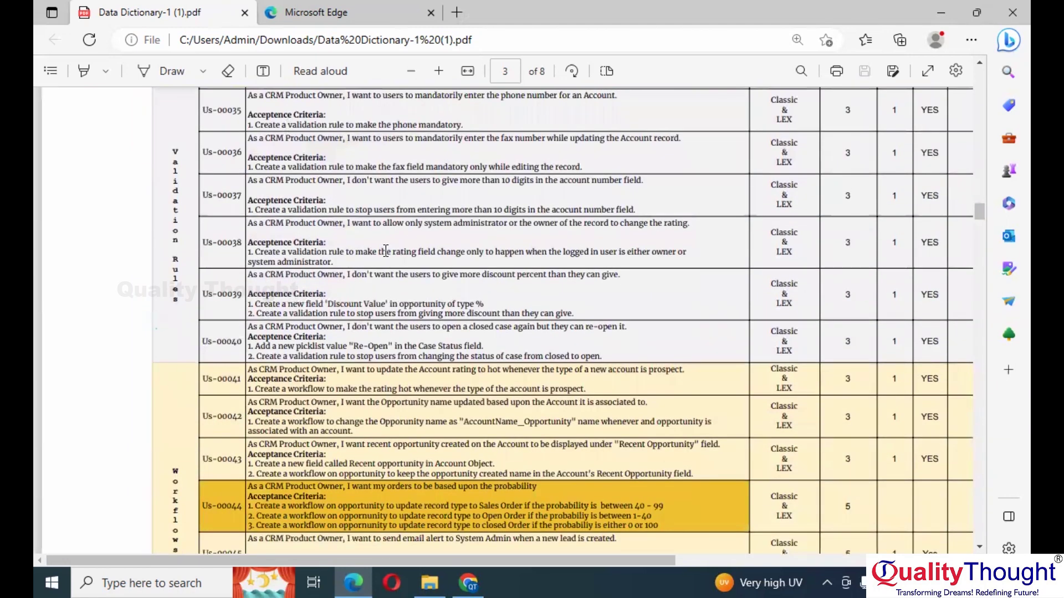
scroll(329, 205, "up", 2)
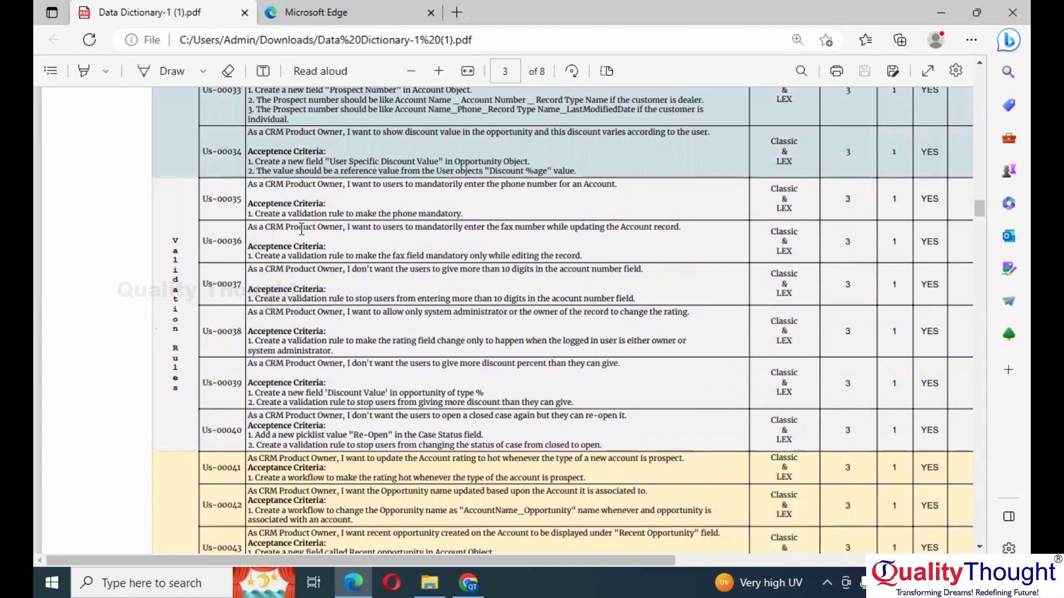
scroll(302, 228, "up", 3)
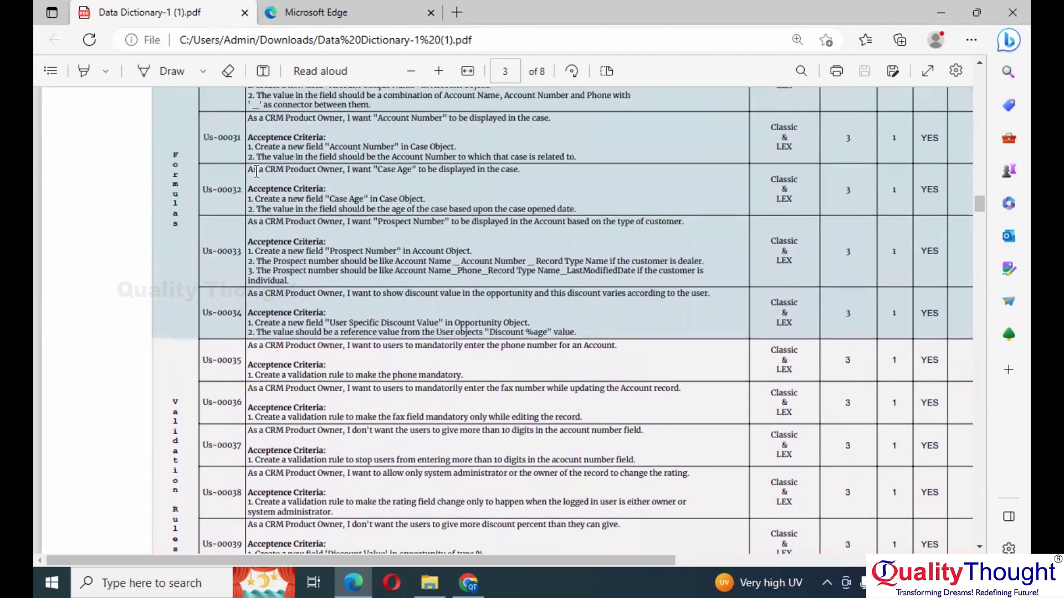
scroll(303, 210, "up", 2)
scroll(303, 209, "down", 6)
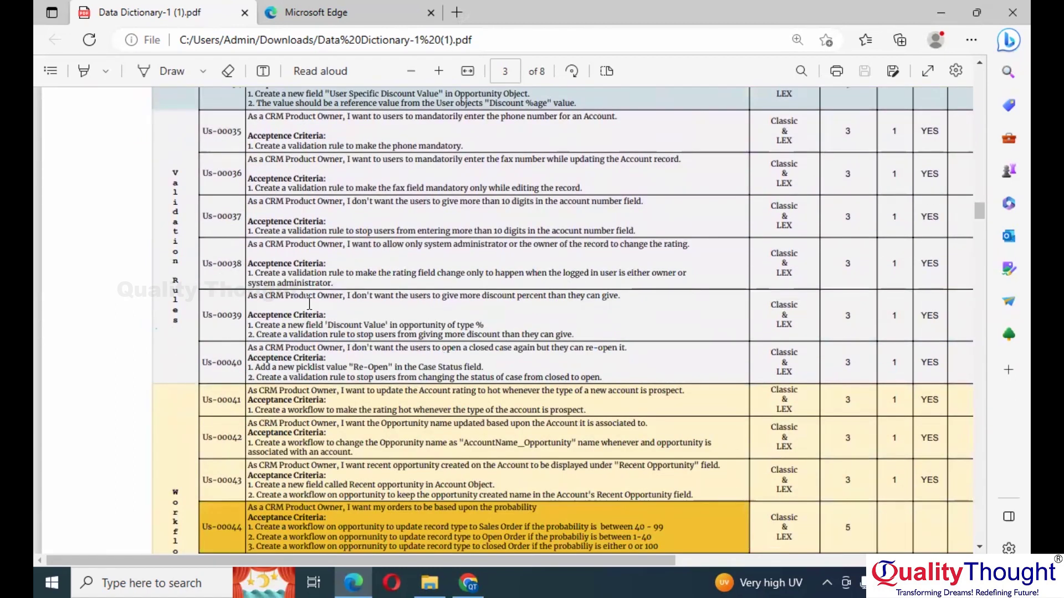
scroll(309, 304, "down", 4)
scroll(292, 256, "up", 7)
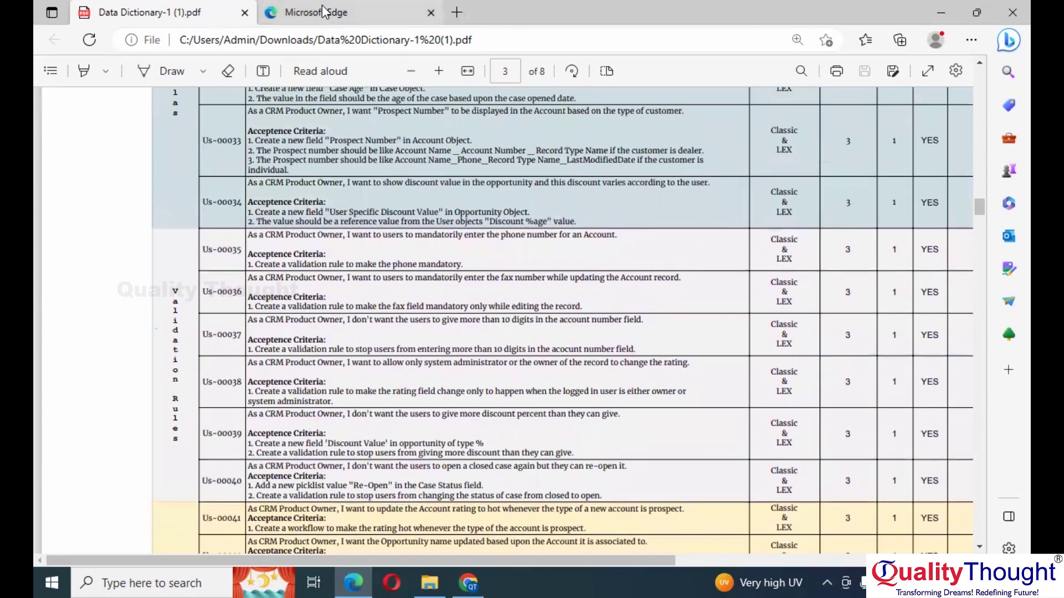
Step: Switch back to the Batch 11 Google Docs notes window
key("alt+Tab")
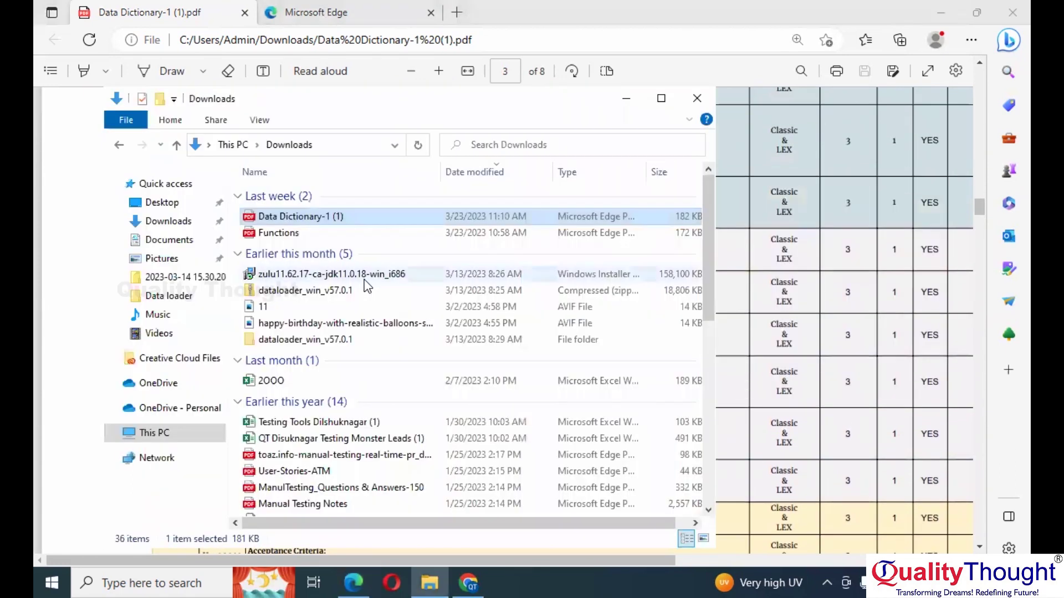
key("alt+Tab")
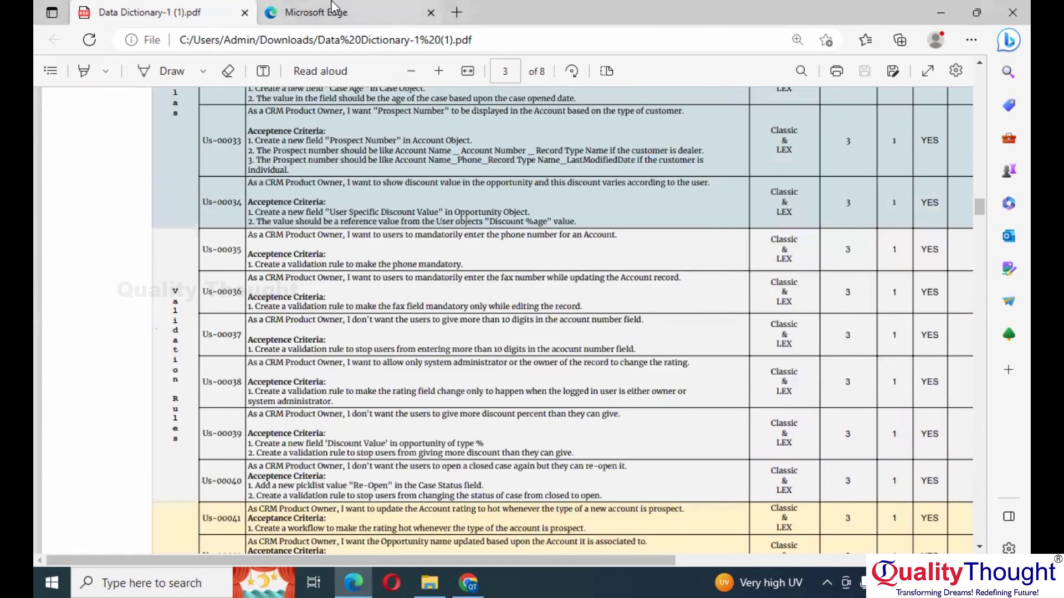
key("alt+Tab")
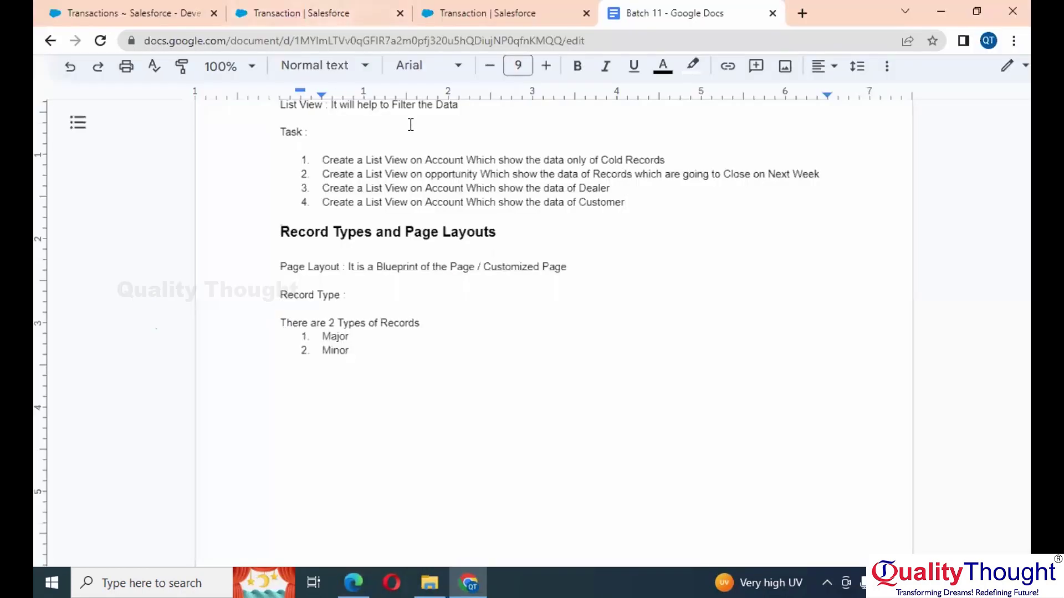
Step: Add task 5 'Complete the Formula of CG and Recruiting' and task 6 'Complete the Validations in CG and Recruiting'
key("Return")
type("Complete the")
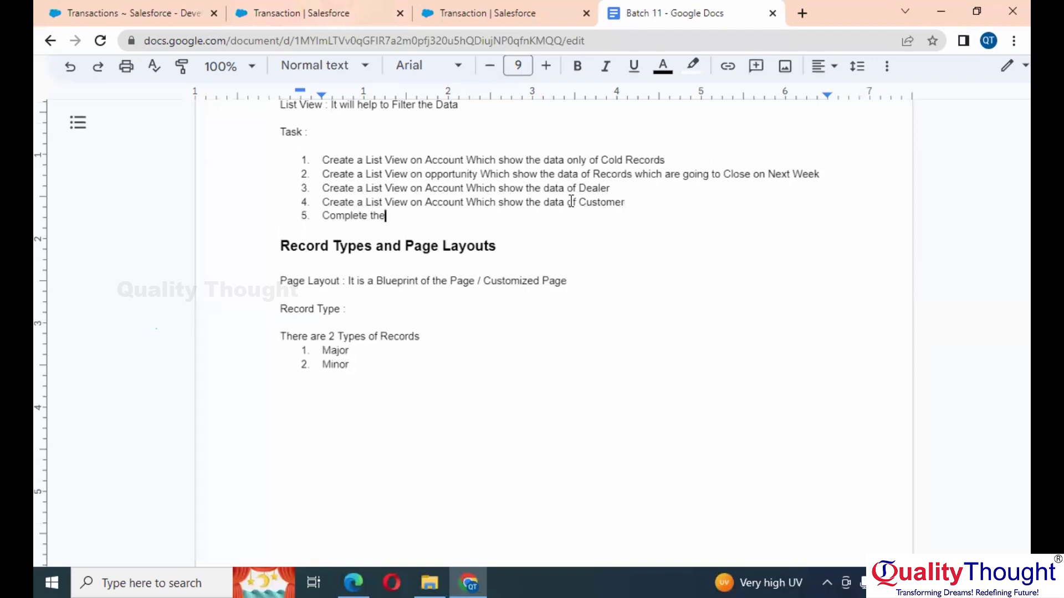
type(" Formula of CG and R")
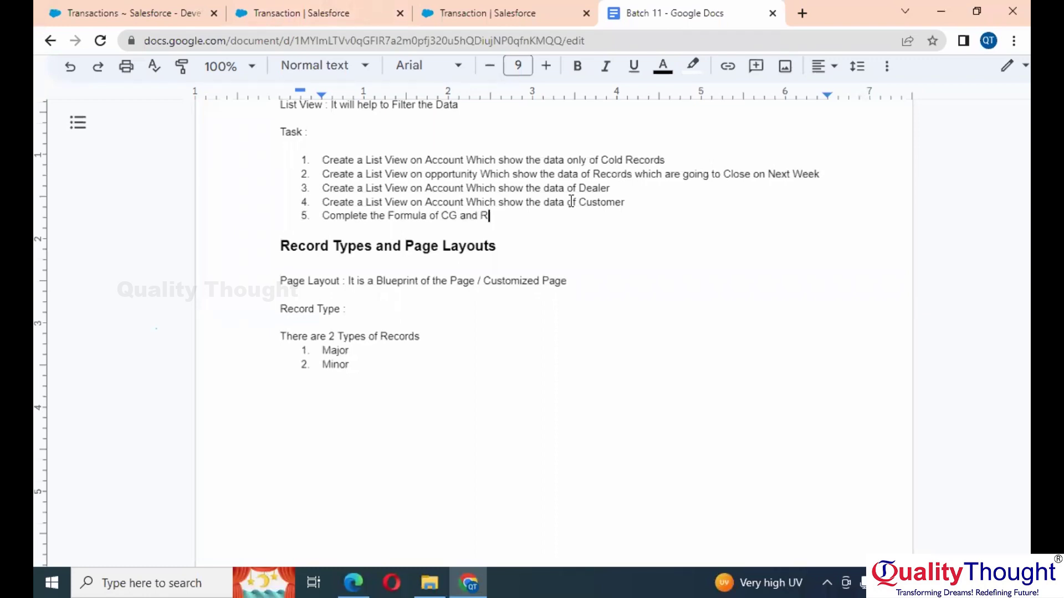
type("ecruiting")
key("Return")
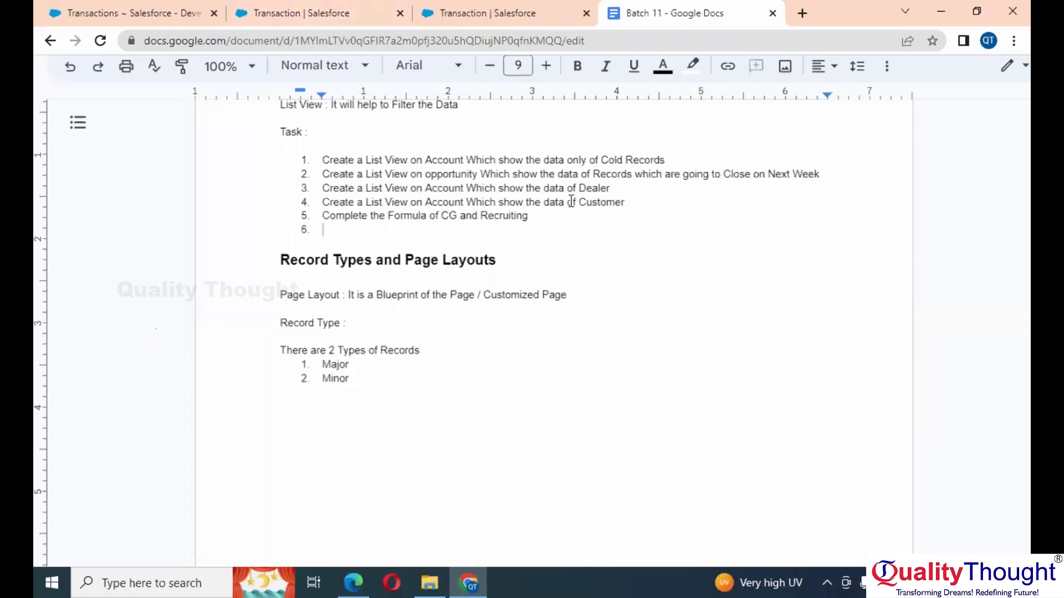
type("Complete the ")
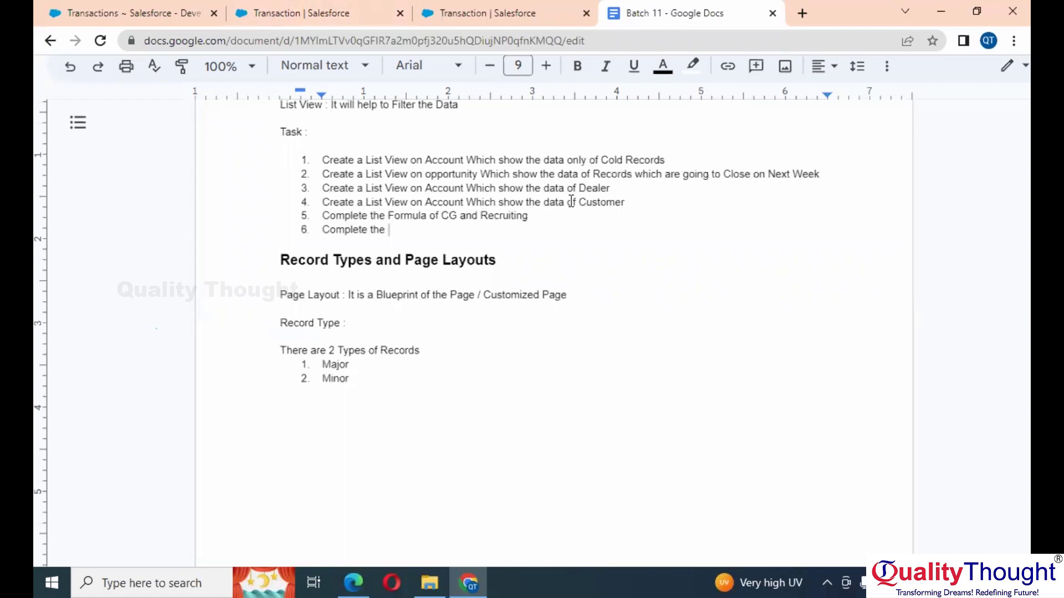
type("Validations in CG and Recruiting")
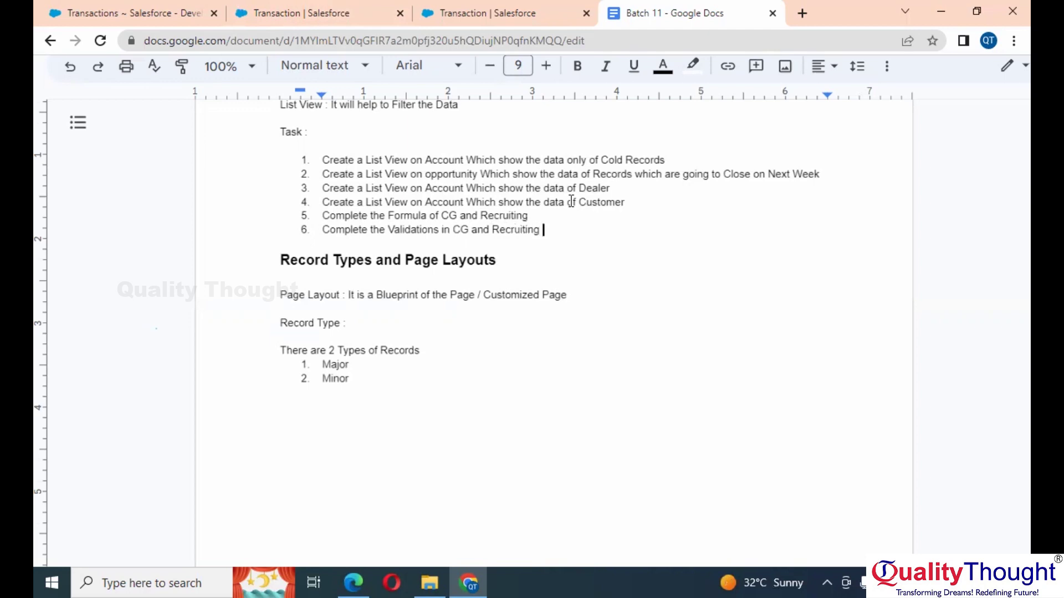
Step: Add task 7 'Complete the Record types and Page Layouts of CG and Recruiting', reusing 'CG and Recruiting' from task 6
key("Return")
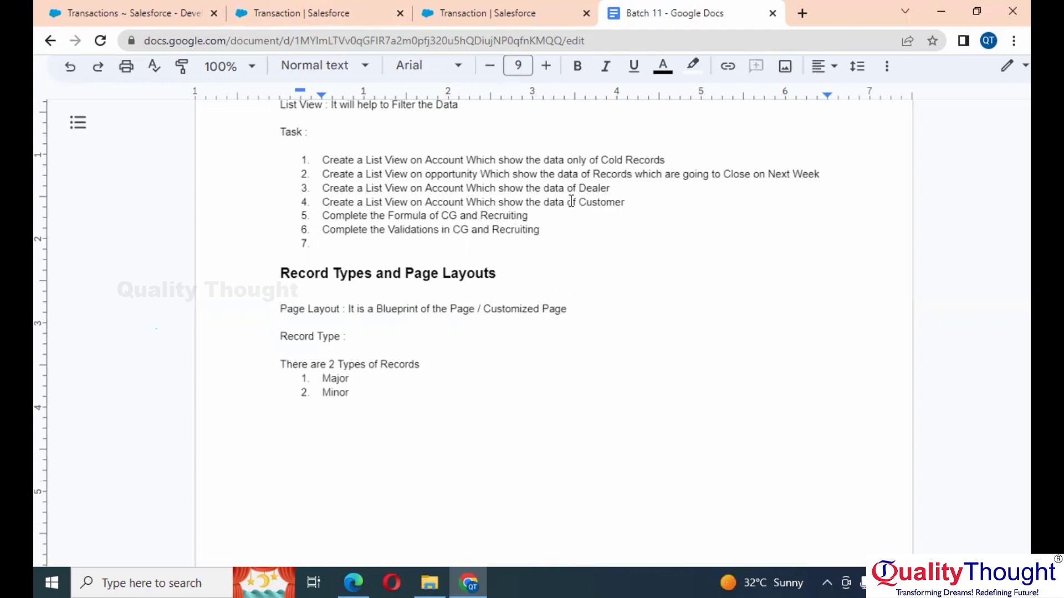
type("Complete the ")
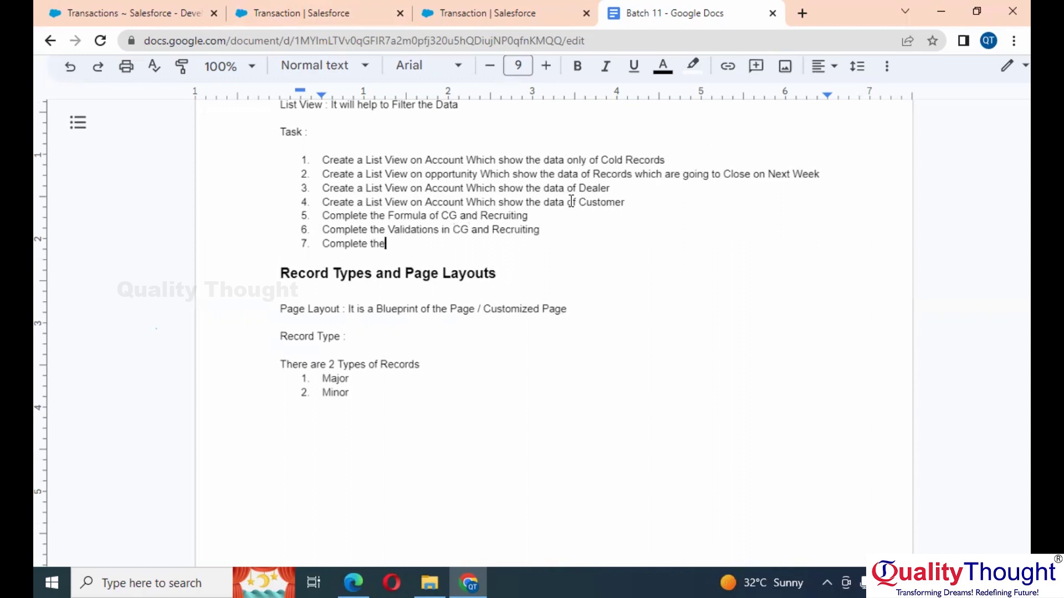
type("Record types and ")
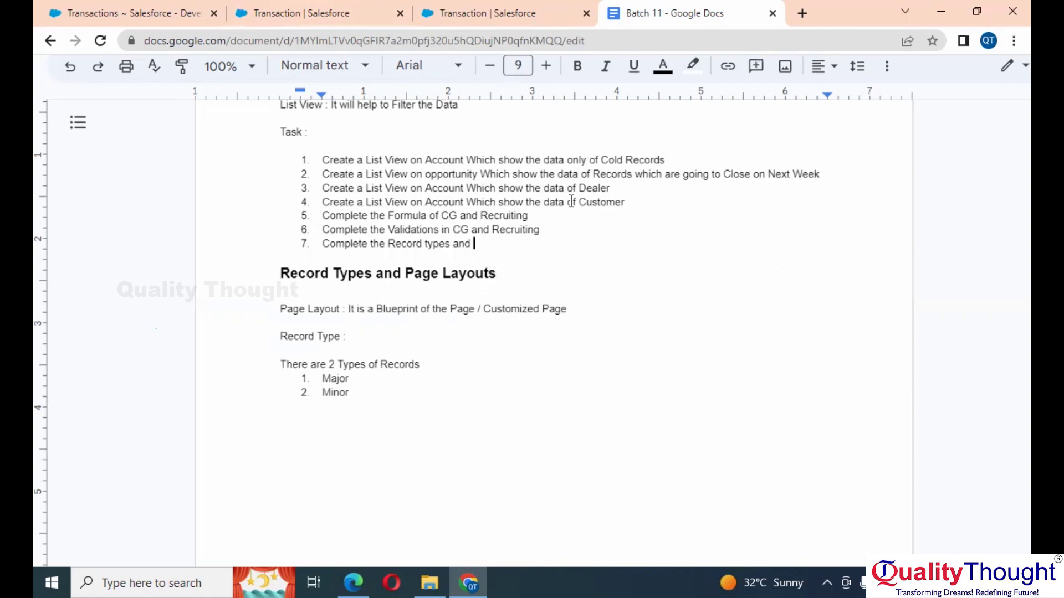
type("Page Layouts of Rec")
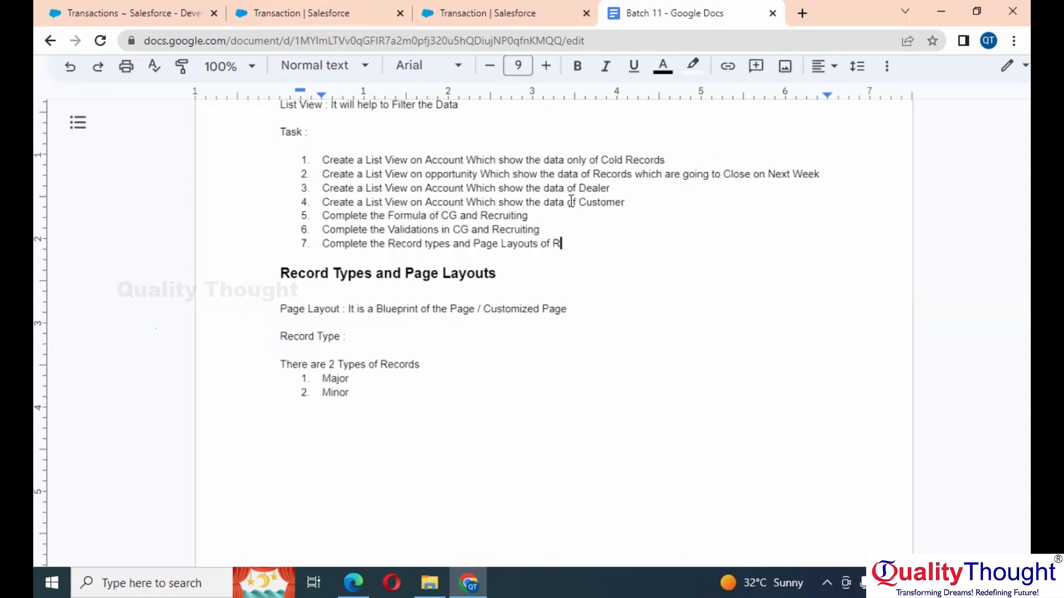
key("BackSpace")
key("BackSpace")
key("BackSpace")
left_click(453, 230)
left_click_drag(514, 230, 543, 230)
key("ctrl+c")
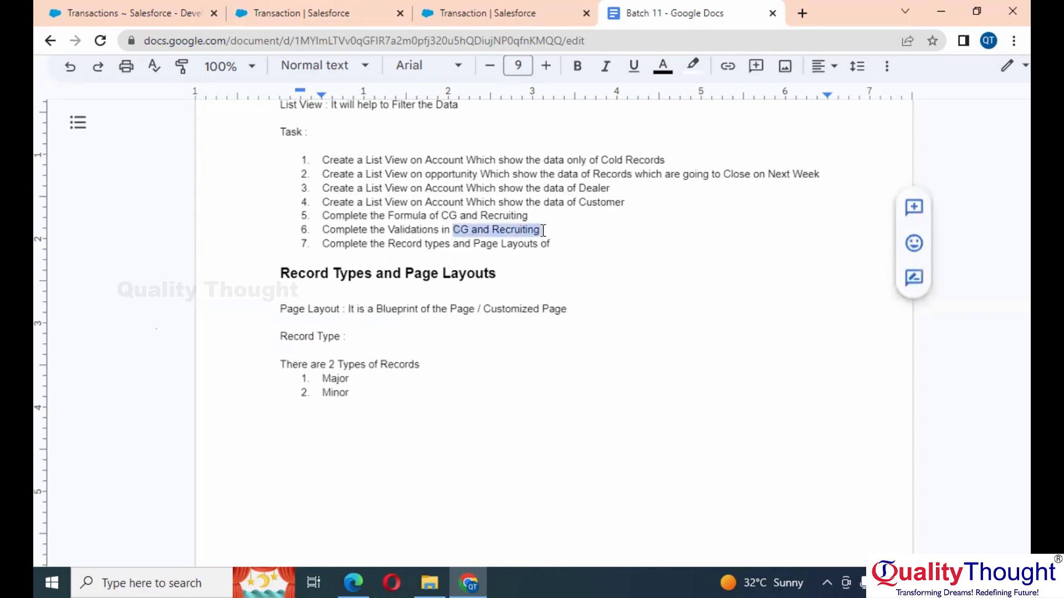
left_click(579, 246)
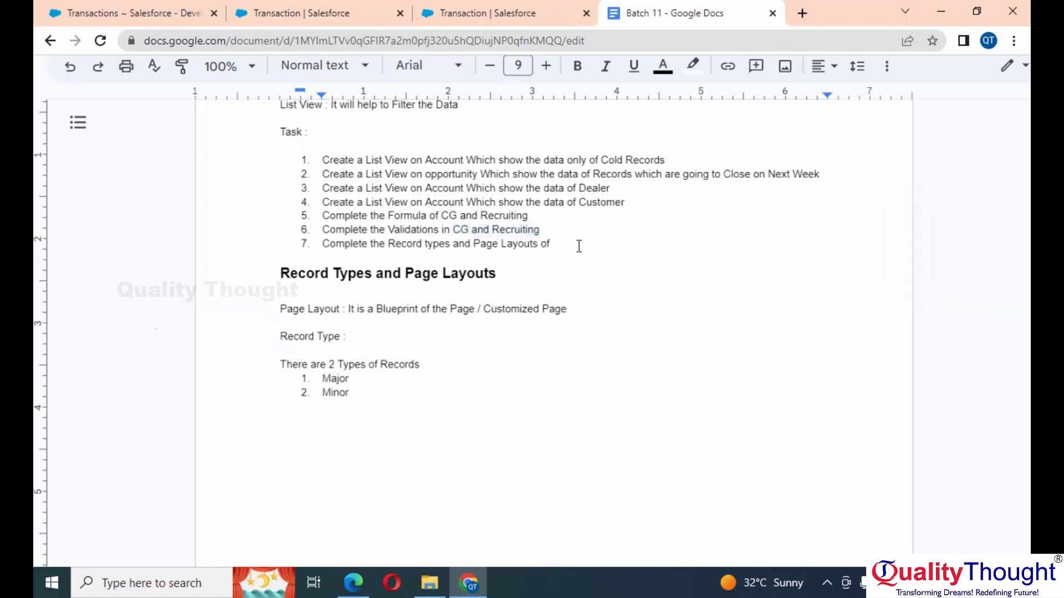
key("ctrl+v")
scroll(579, 246, "up", 2)
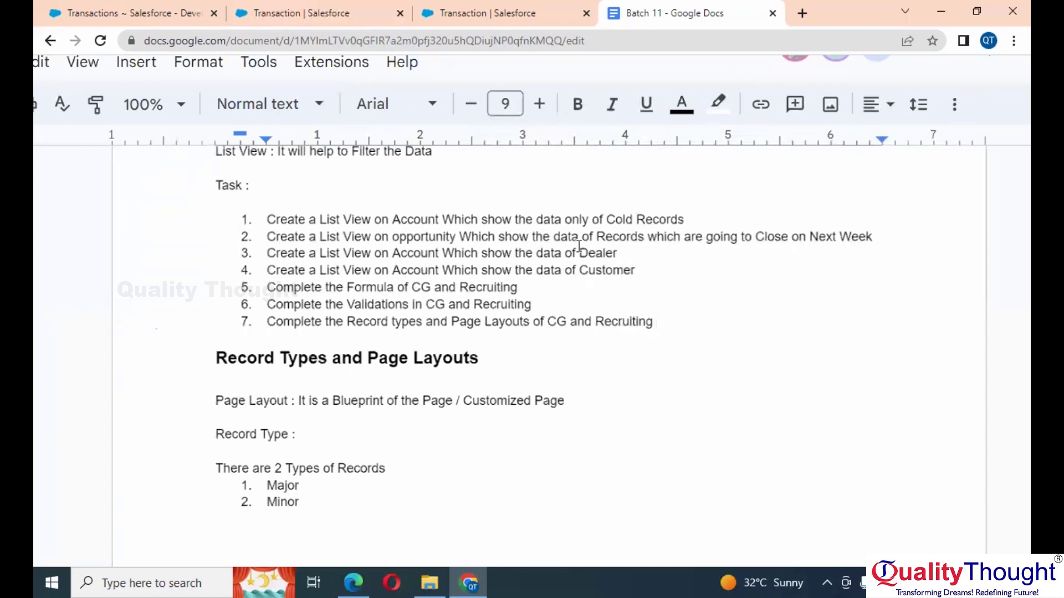
key("Return")
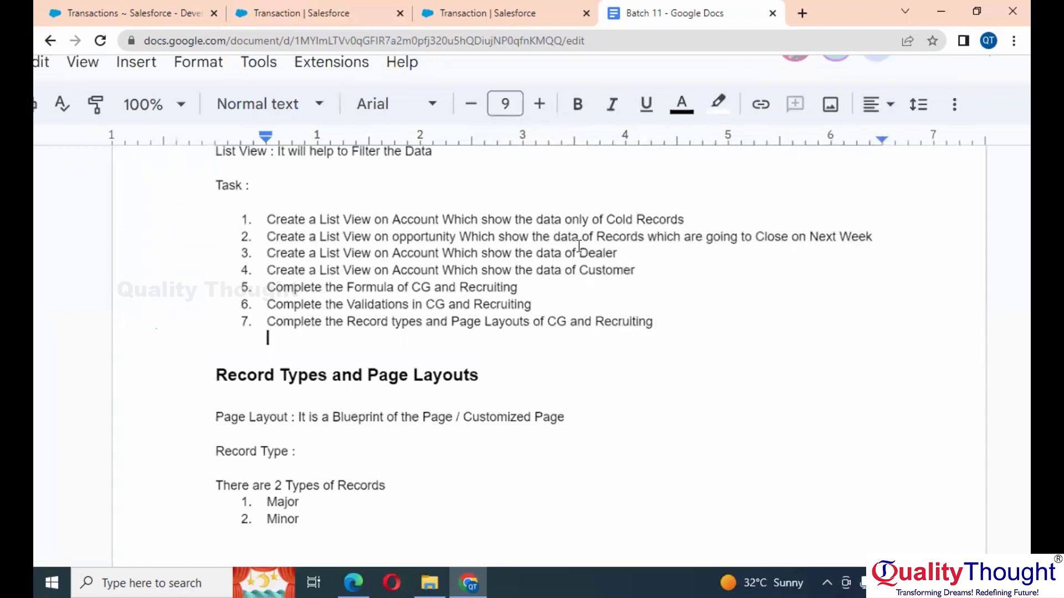
scroll(579, 246, "up", 2)
scroll(579, 246, "down", 2)
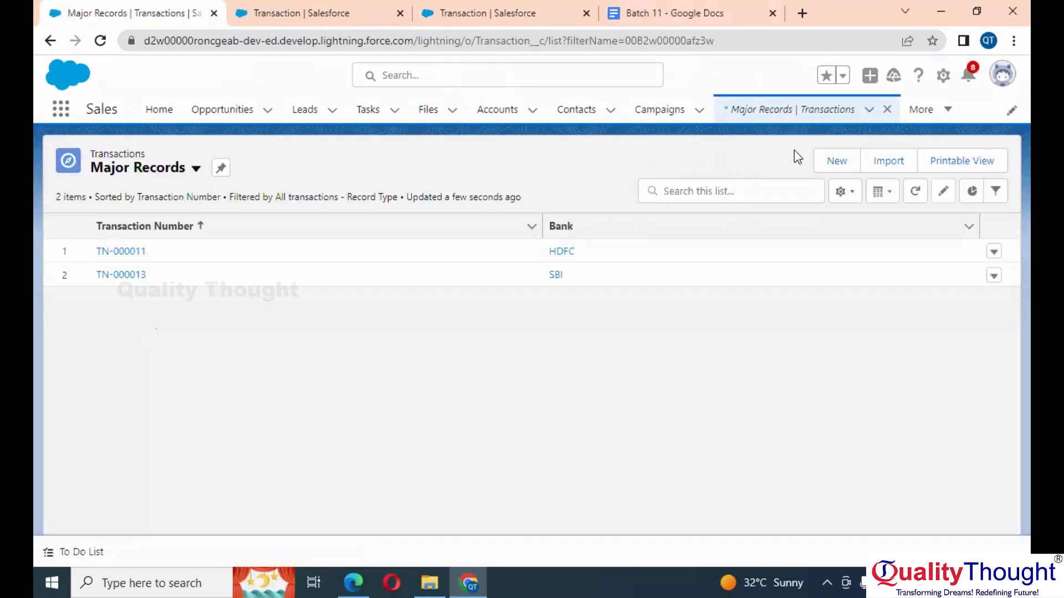
Step: Move the Amount field into the Major Records list view's visible fields and save
left_click(856, 193)
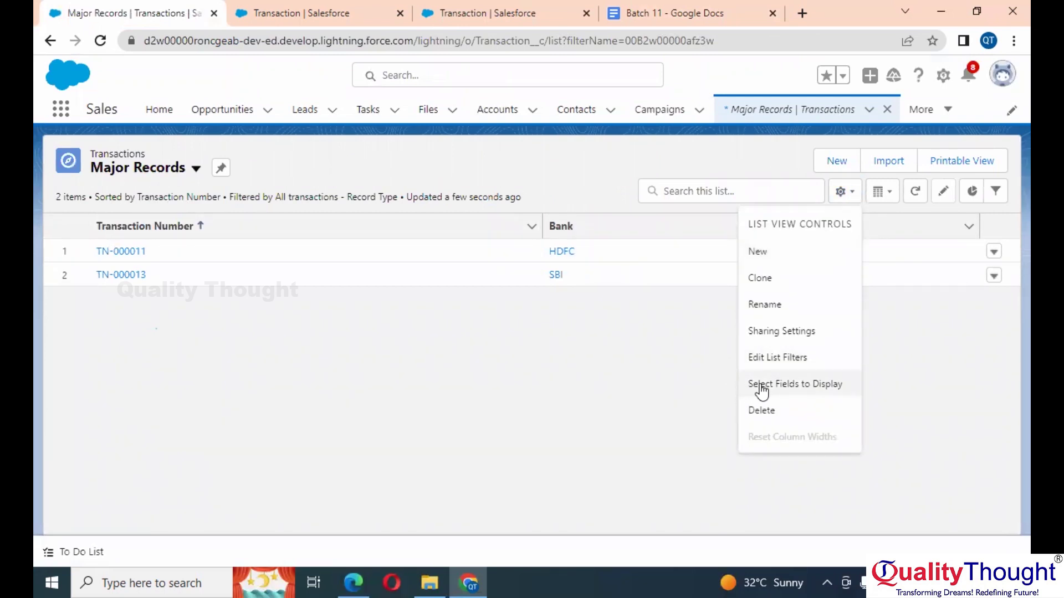
left_click(763, 386)
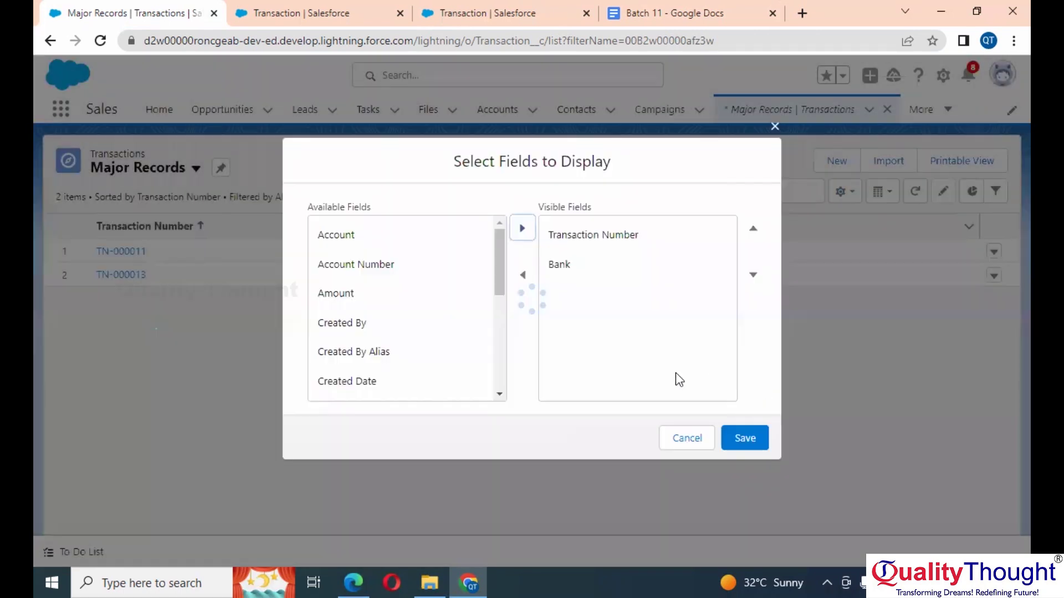
left_click(355, 295)
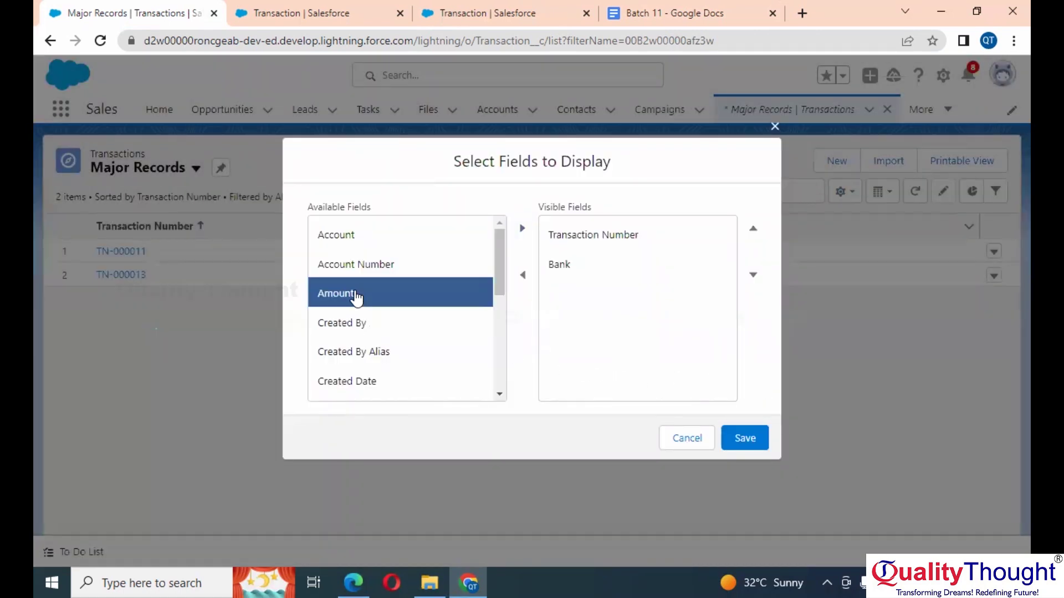
left_click(521, 228)
left_click(742, 439)
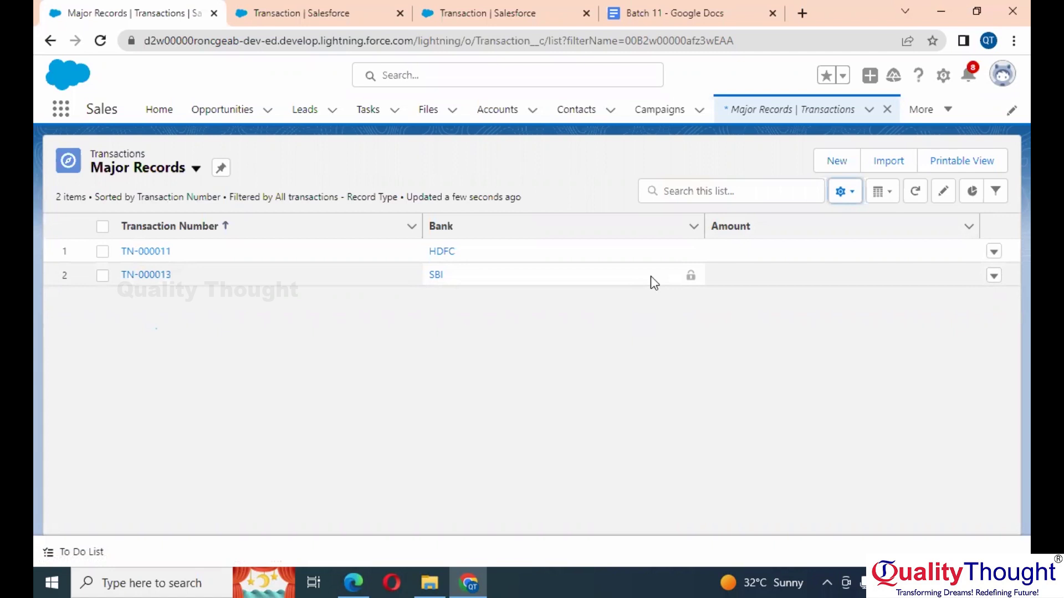
left_click(429, 13)
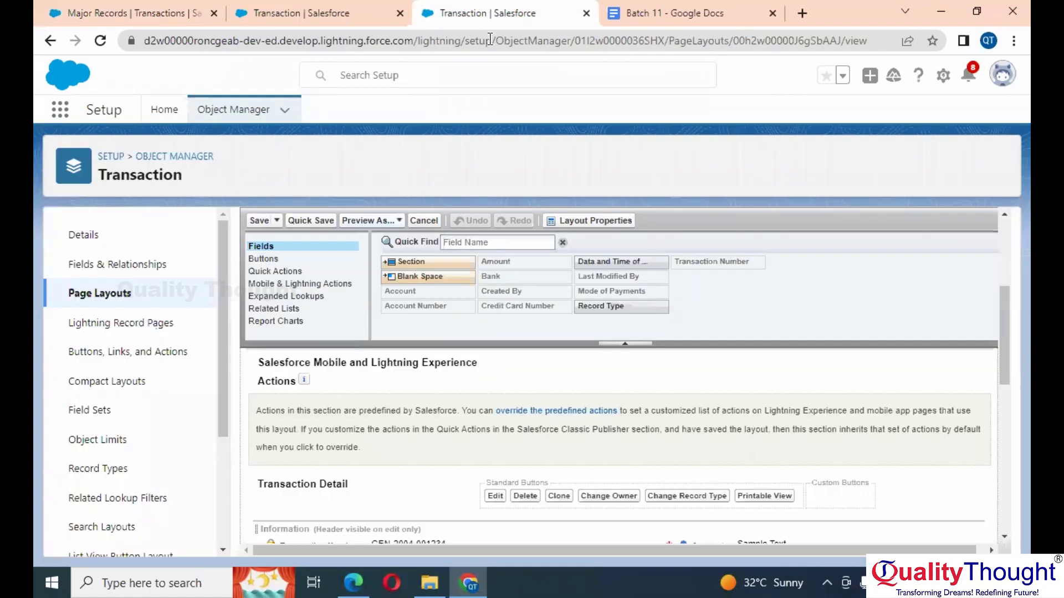
scroll(603, 404, "down", 6)
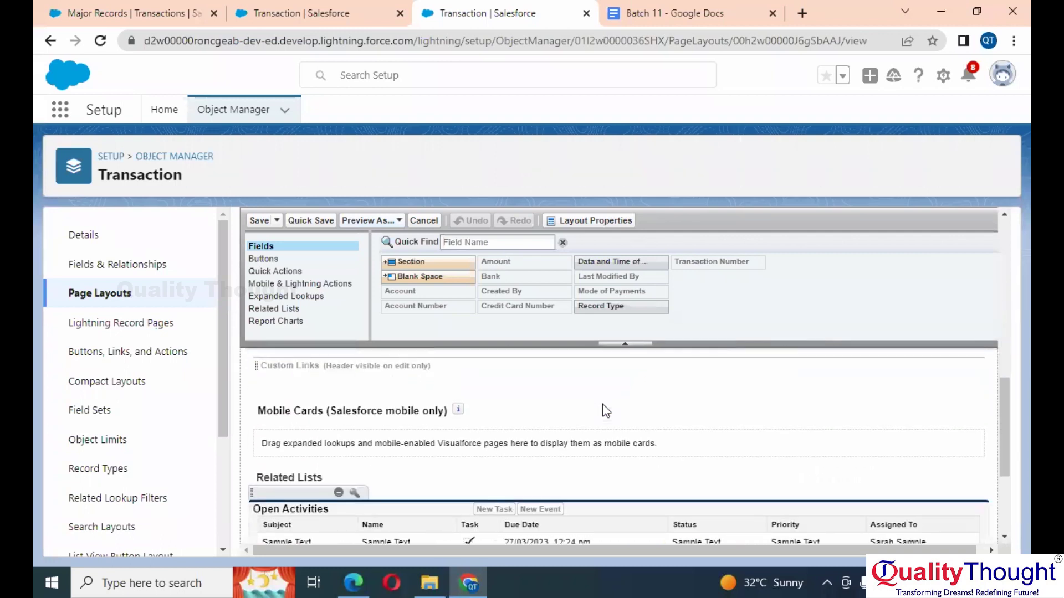
scroll(603, 404, "up", 1)
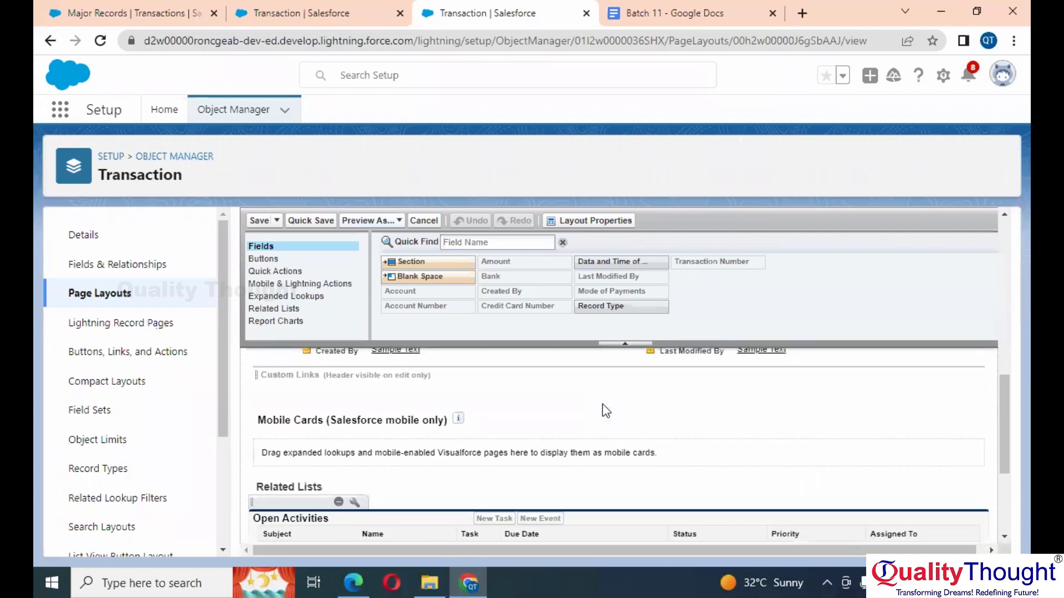
scroll(603, 404, "up", 5)
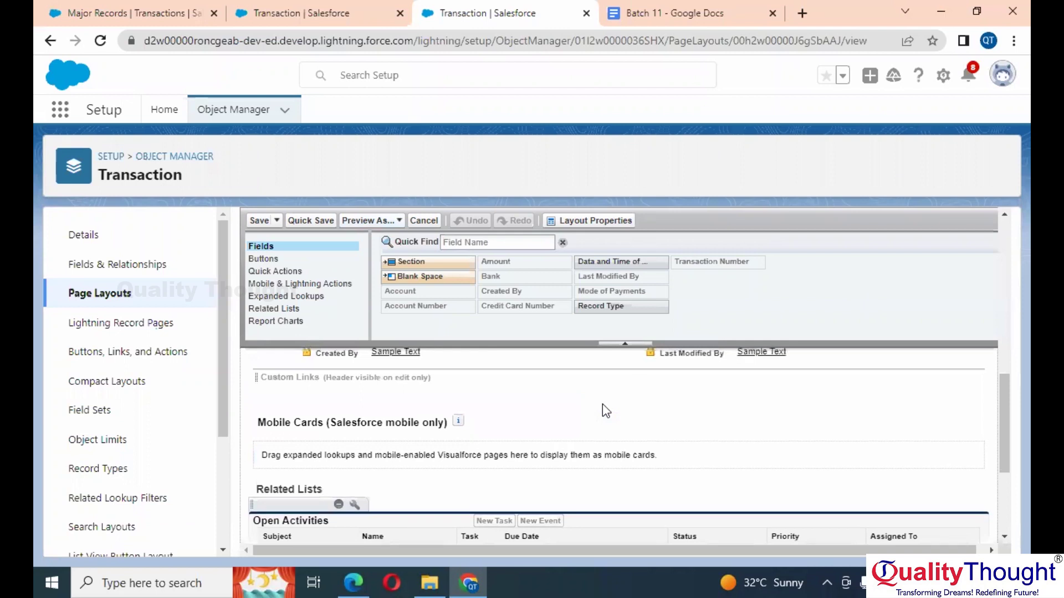
left_click(301, 8)
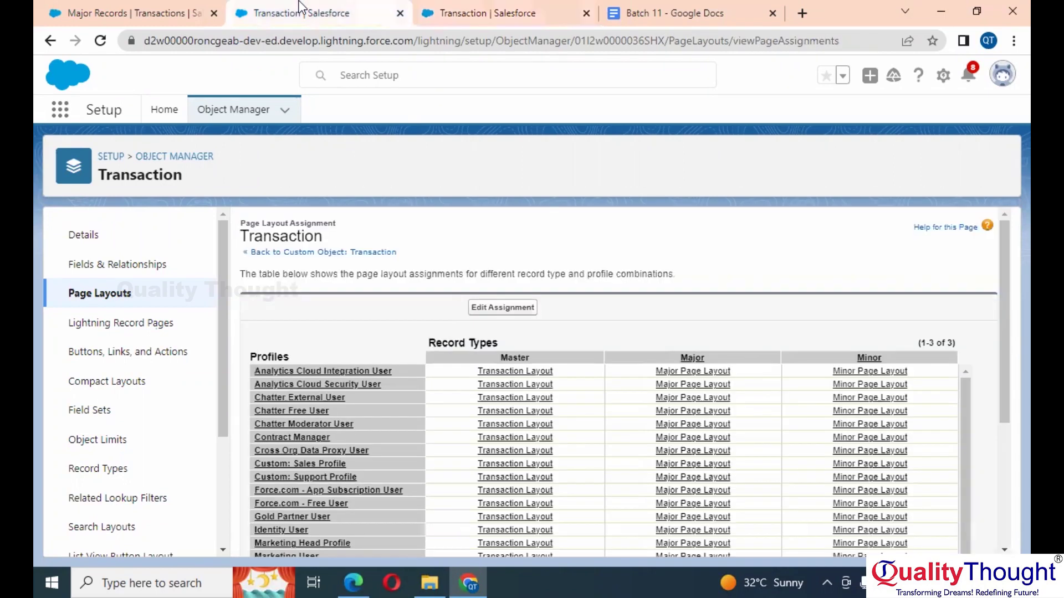
left_click(111, 8)
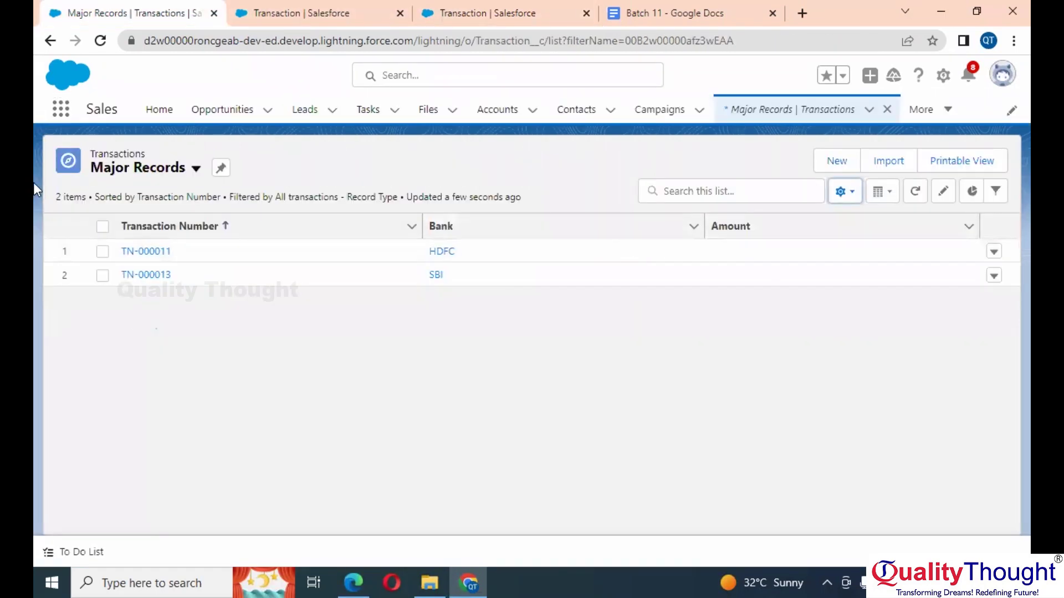